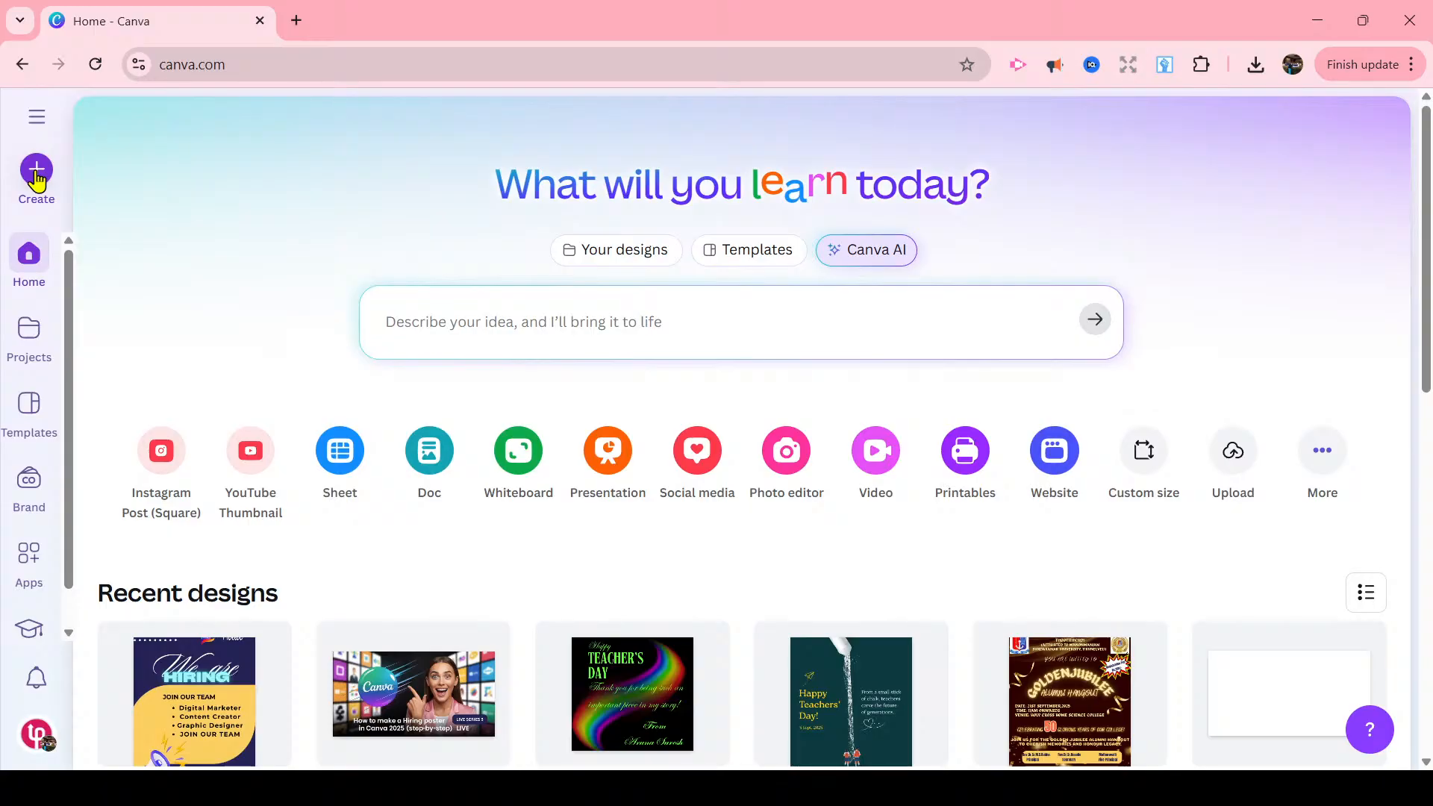
- Search the new-design formats for "poster" and create a blank Poster (Portrait A3) design
{"action": "left_click", "coordinate": [36, 174]}
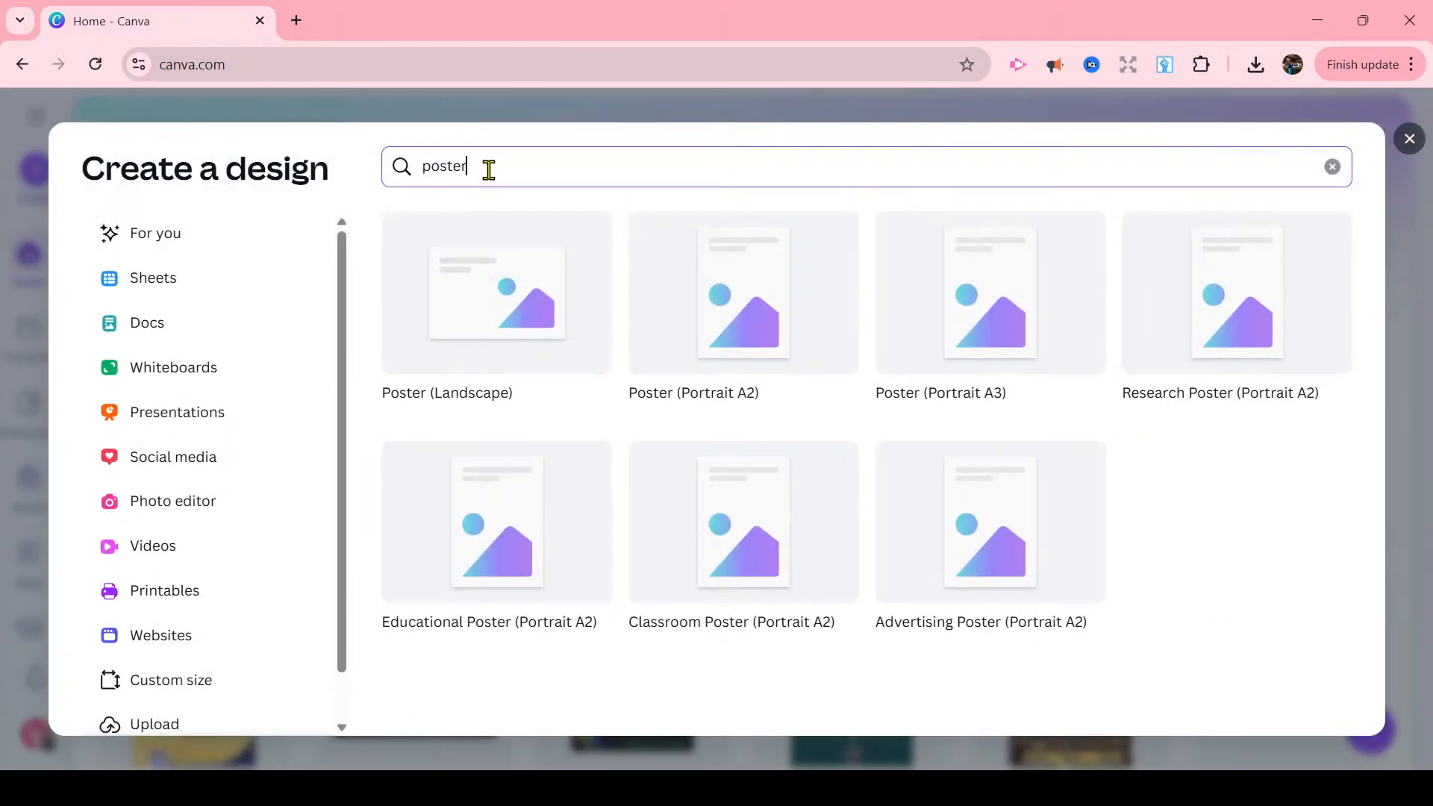
{"action": "left_click_drag", "start_coordinate": [486, 166], "coordinate": [422, 166]}
{"action": "key", "text": "BackSpace"}
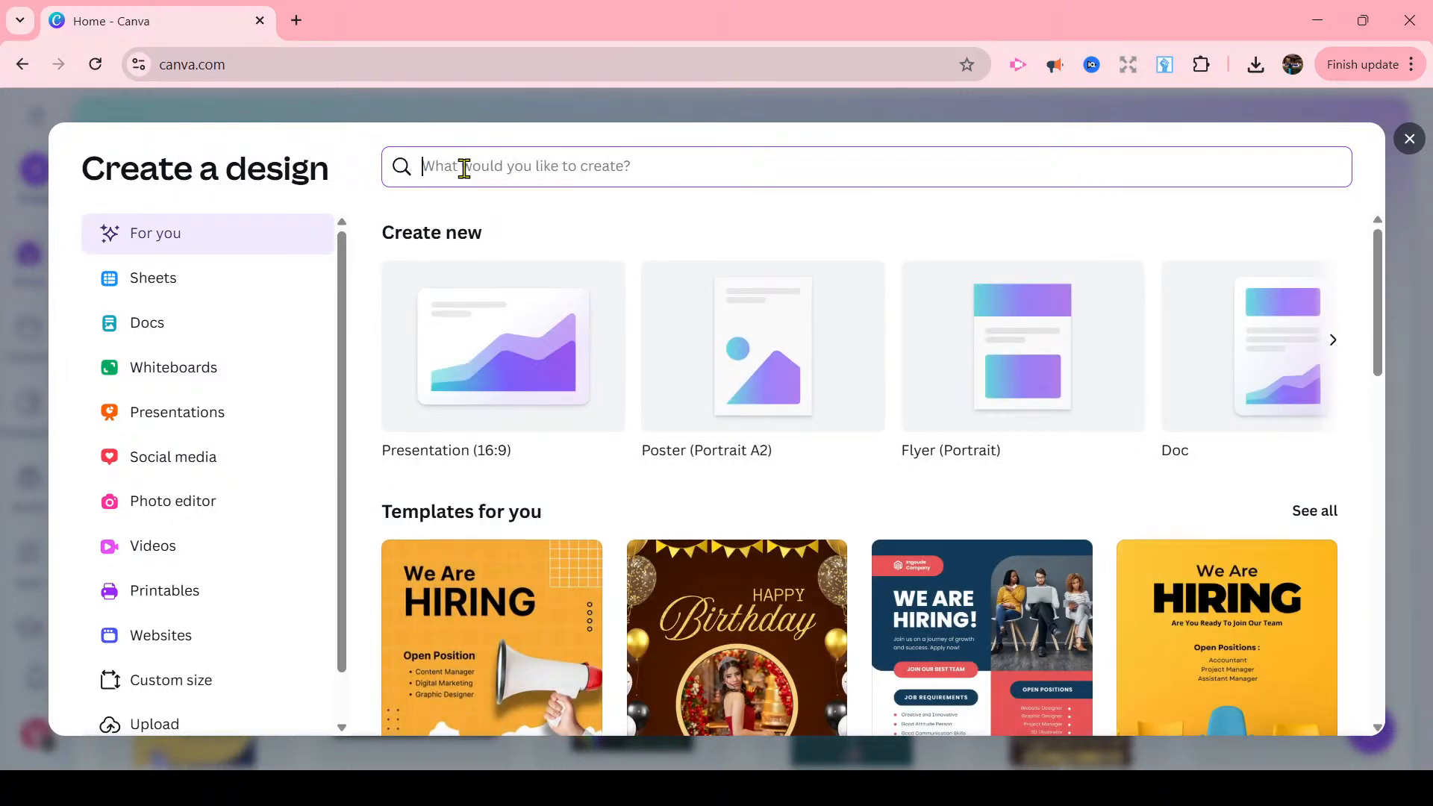
{"action": "type", "text": "post"}
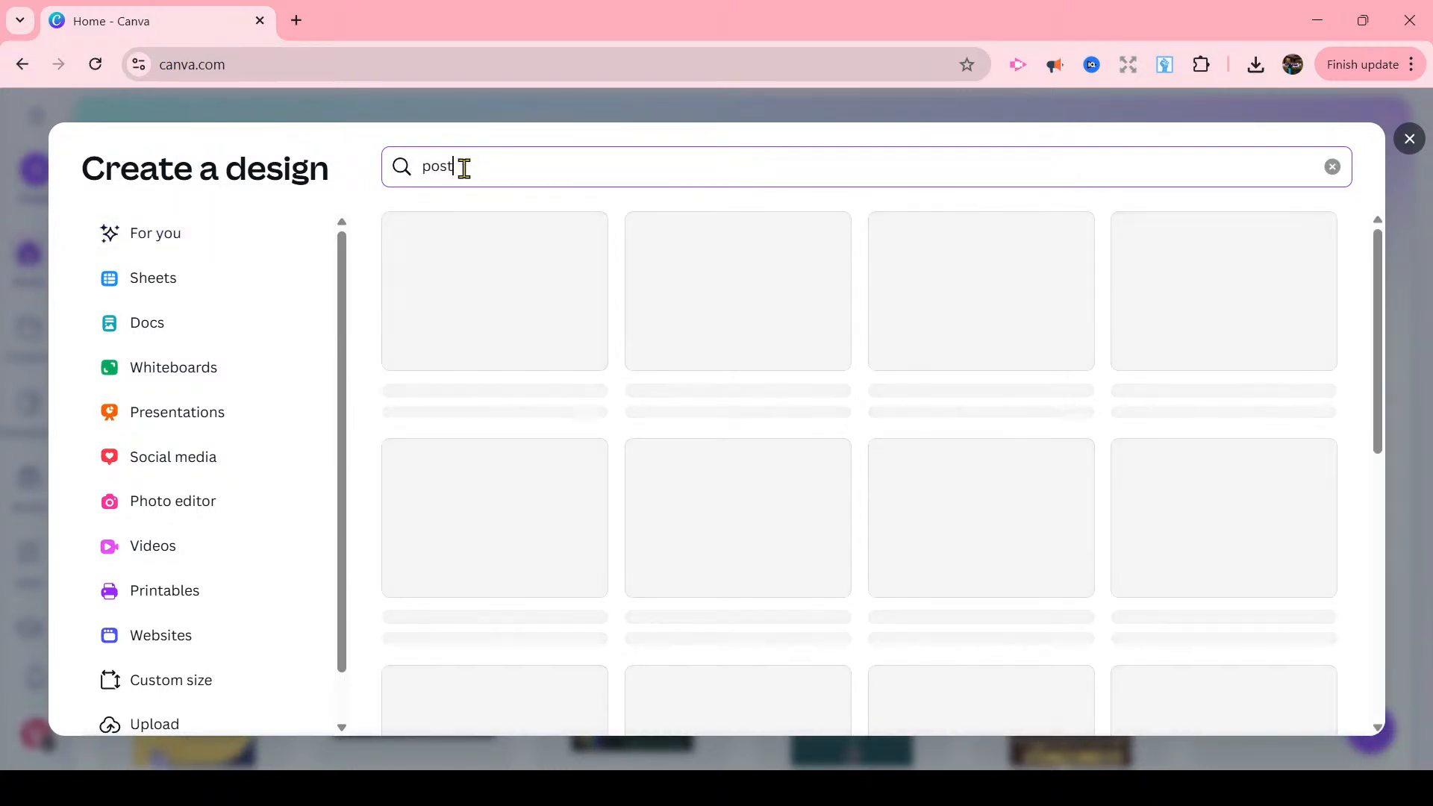
{"action": "type", "text": "er"}
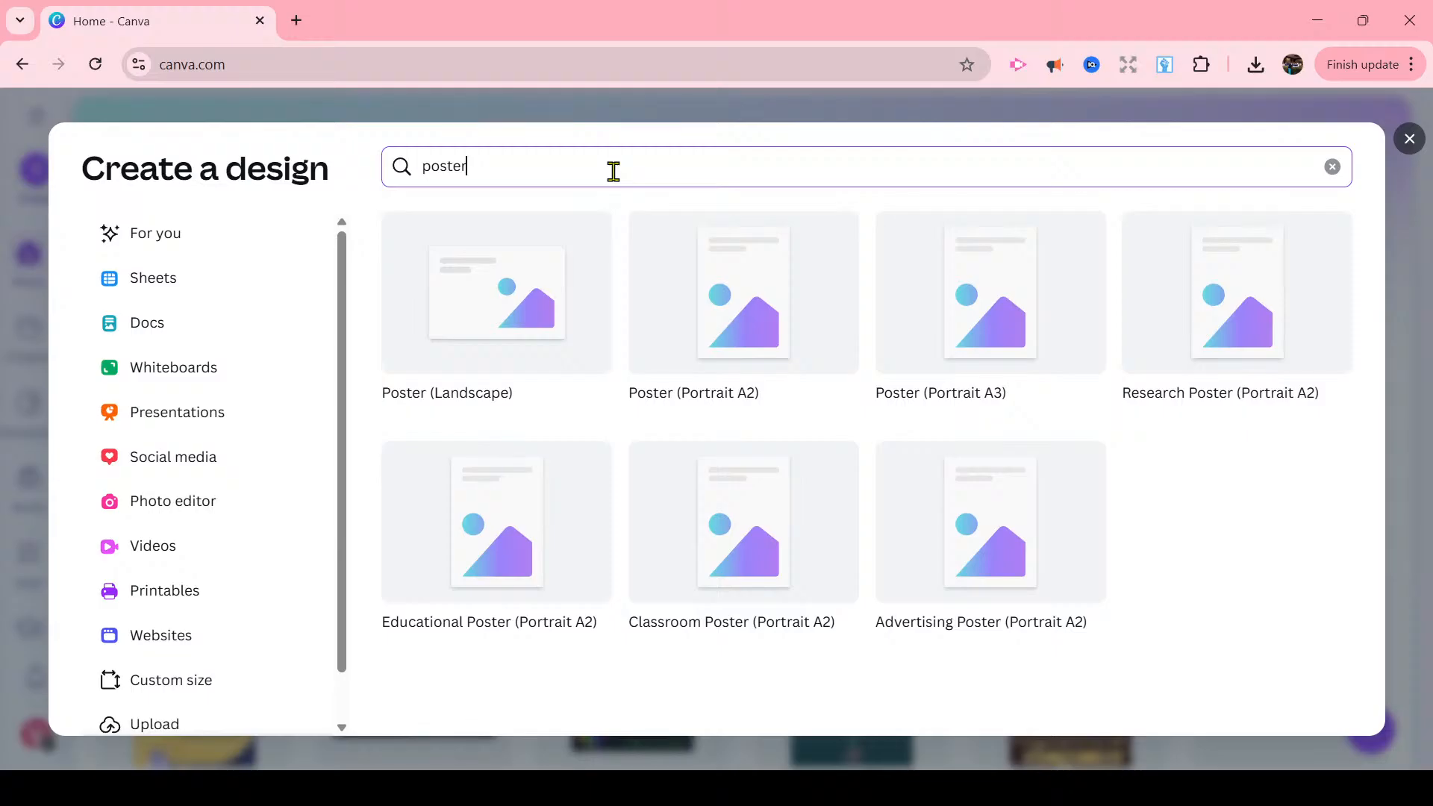
{"action": "left_click", "coordinate": [935, 280]}
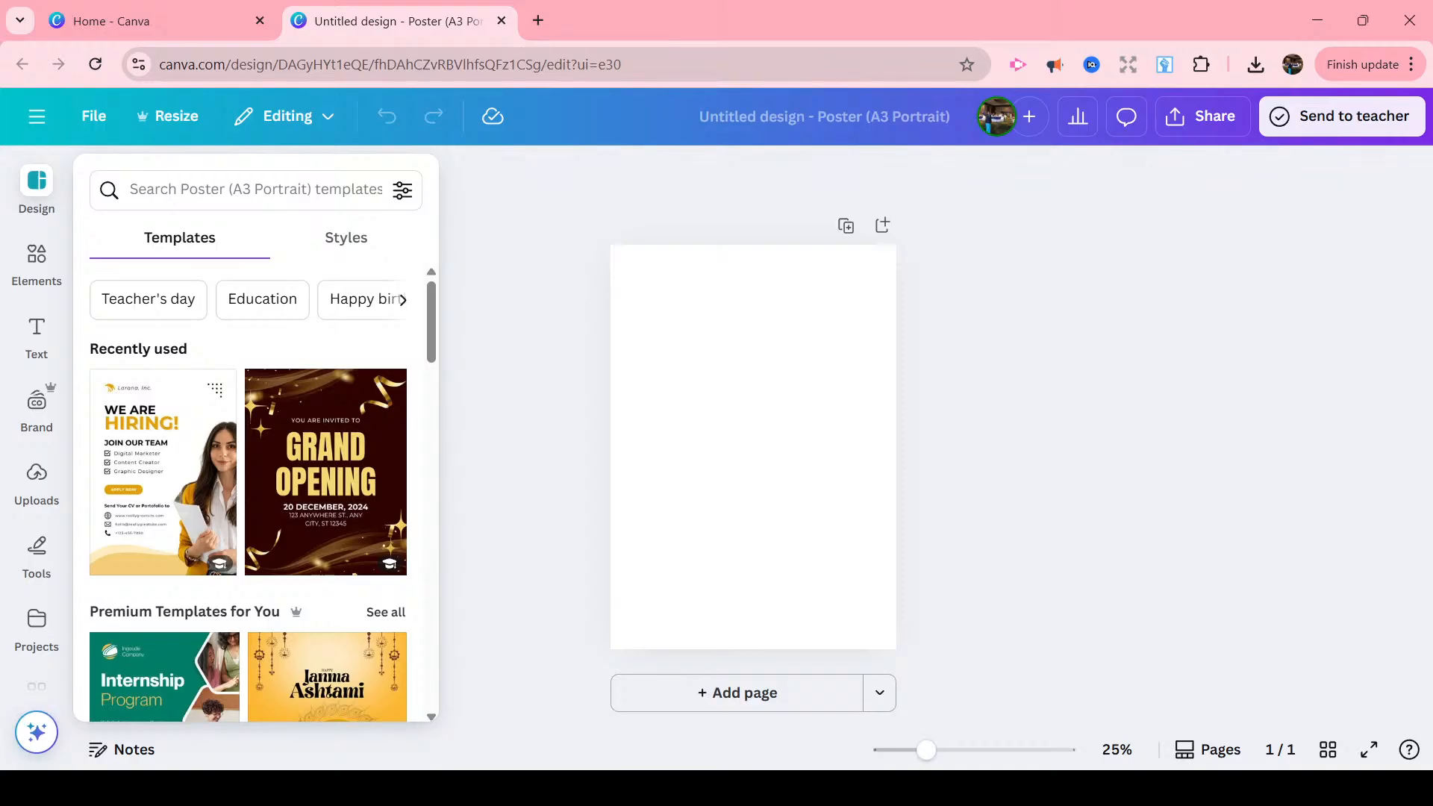
- Set the blank page's background to the dark navy from the Upschool brand palette
{"action": "left_click", "coordinate": [927, 754]}
{"action": "left_click_drag", "start_coordinate": [930, 754], "coordinate": [935, 754]}
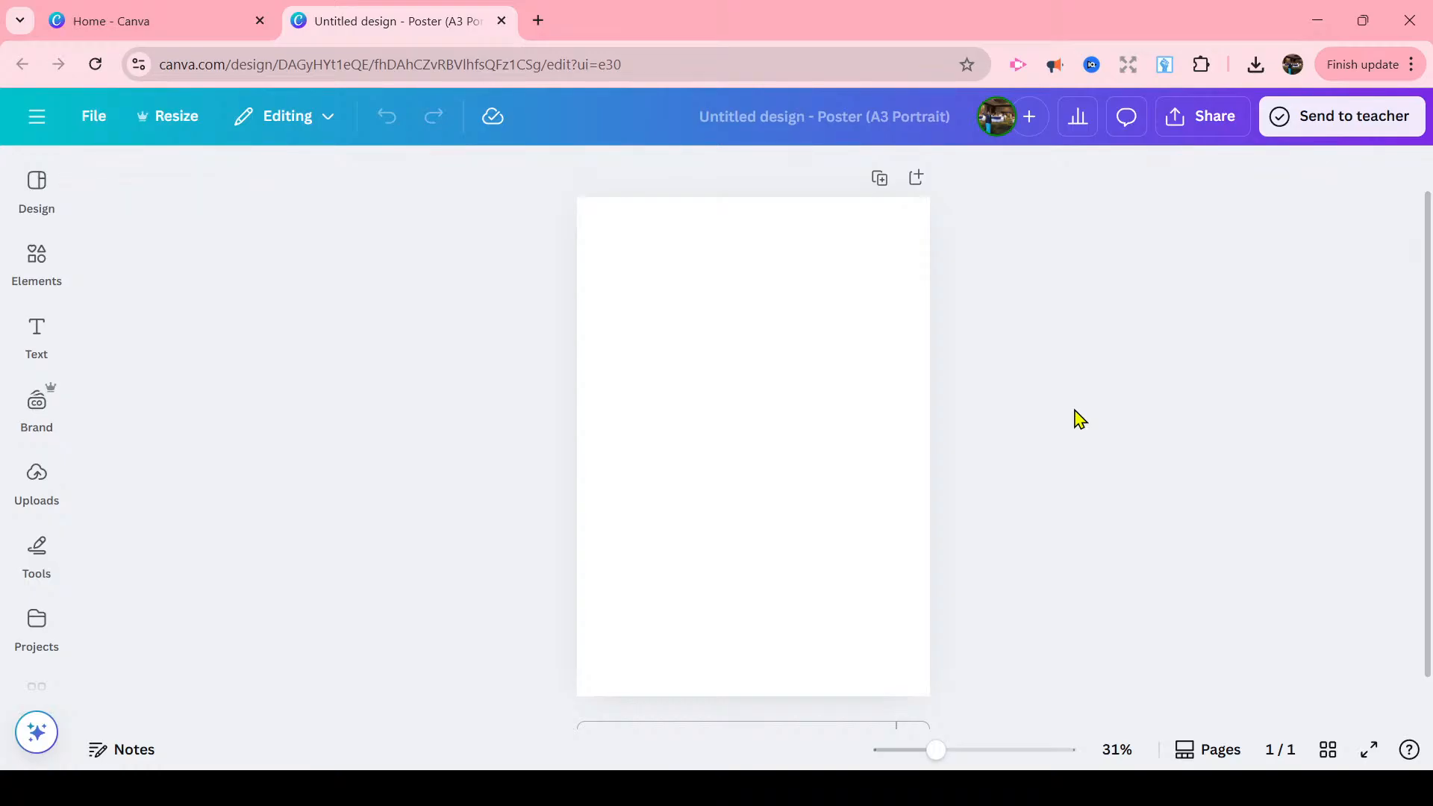
{"action": "left_click", "coordinate": [784, 382]}
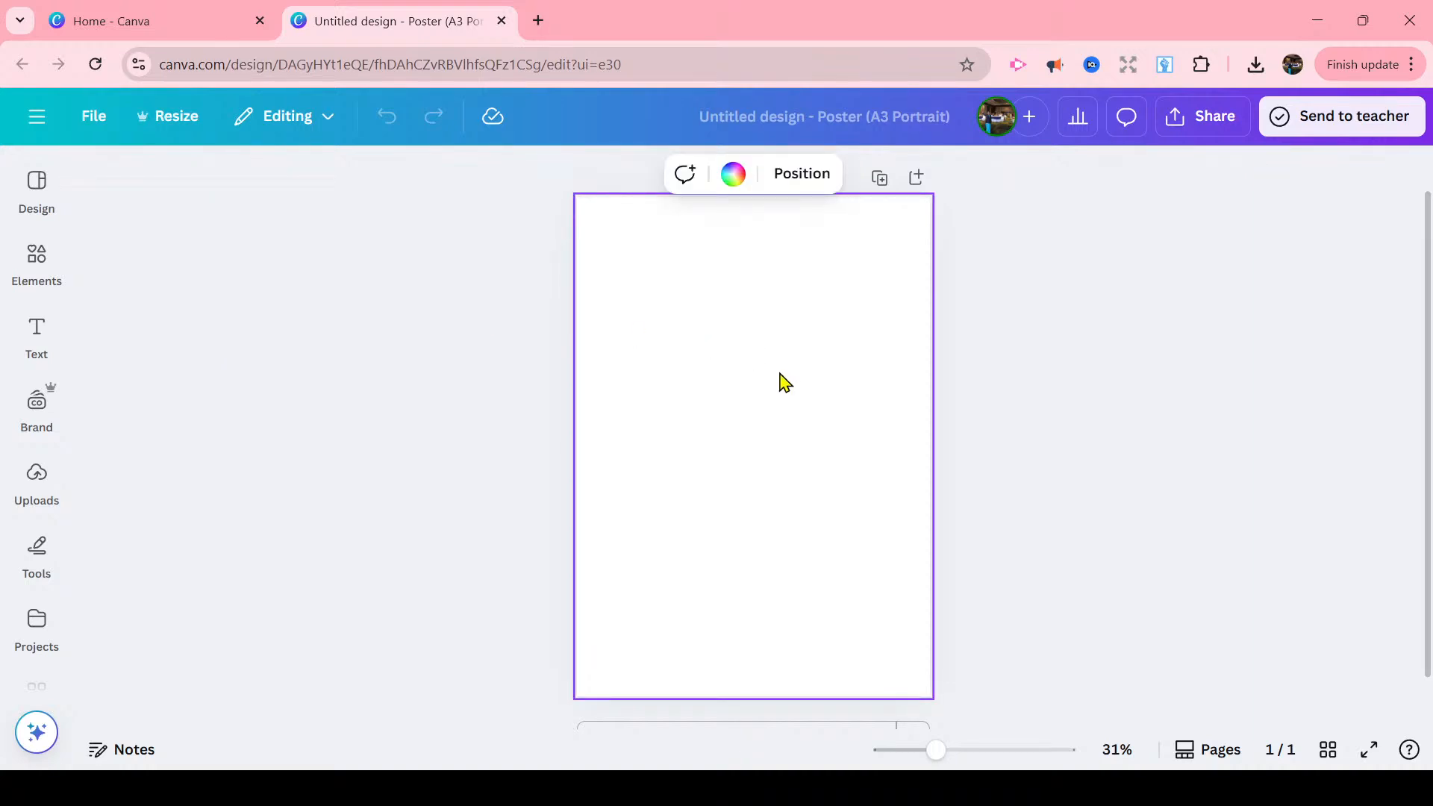
{"action": "left_click", "coordinate": [736, 183]}
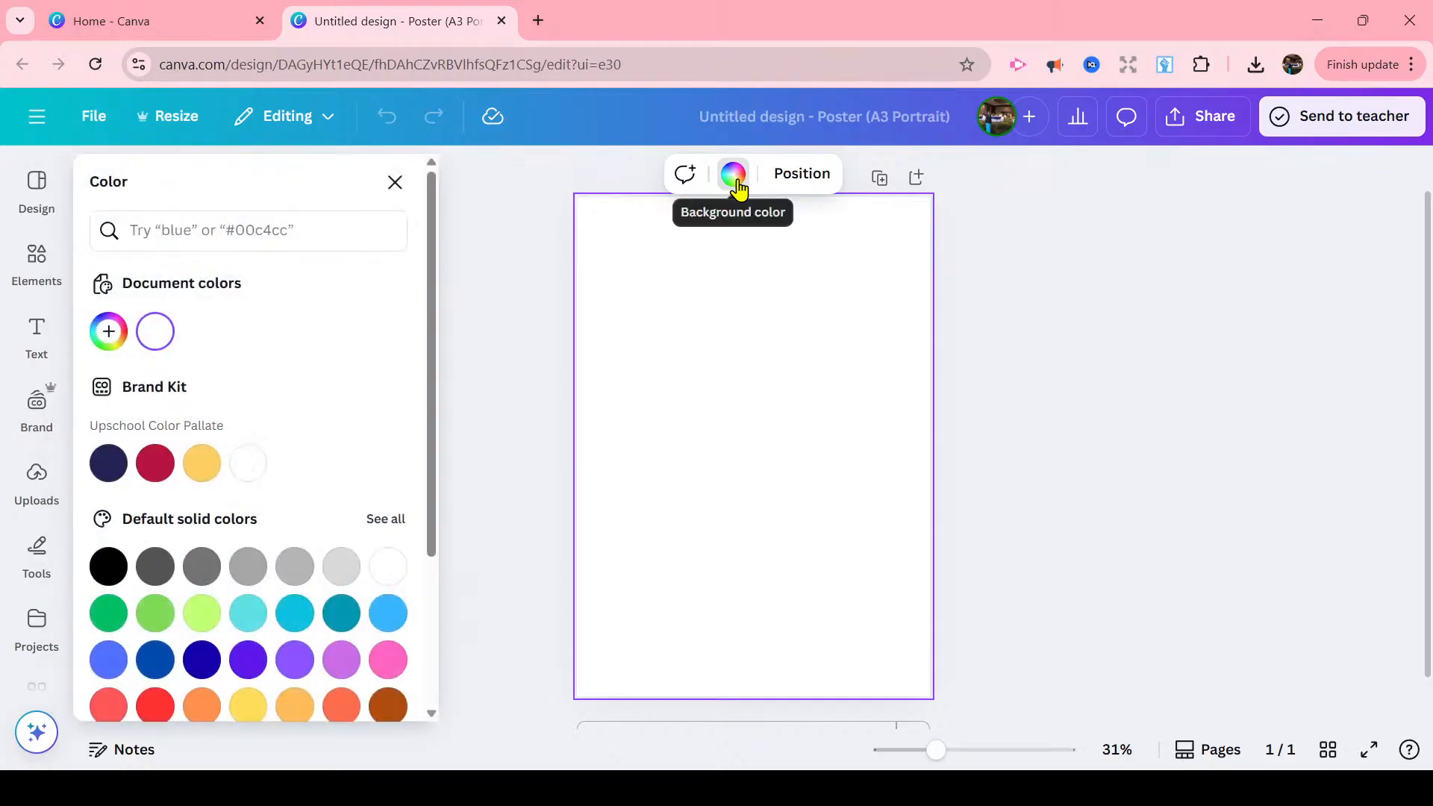
{"action": "left_click_drag", "start_coordinate": [435, 217], "coordinate": [437, 234]}
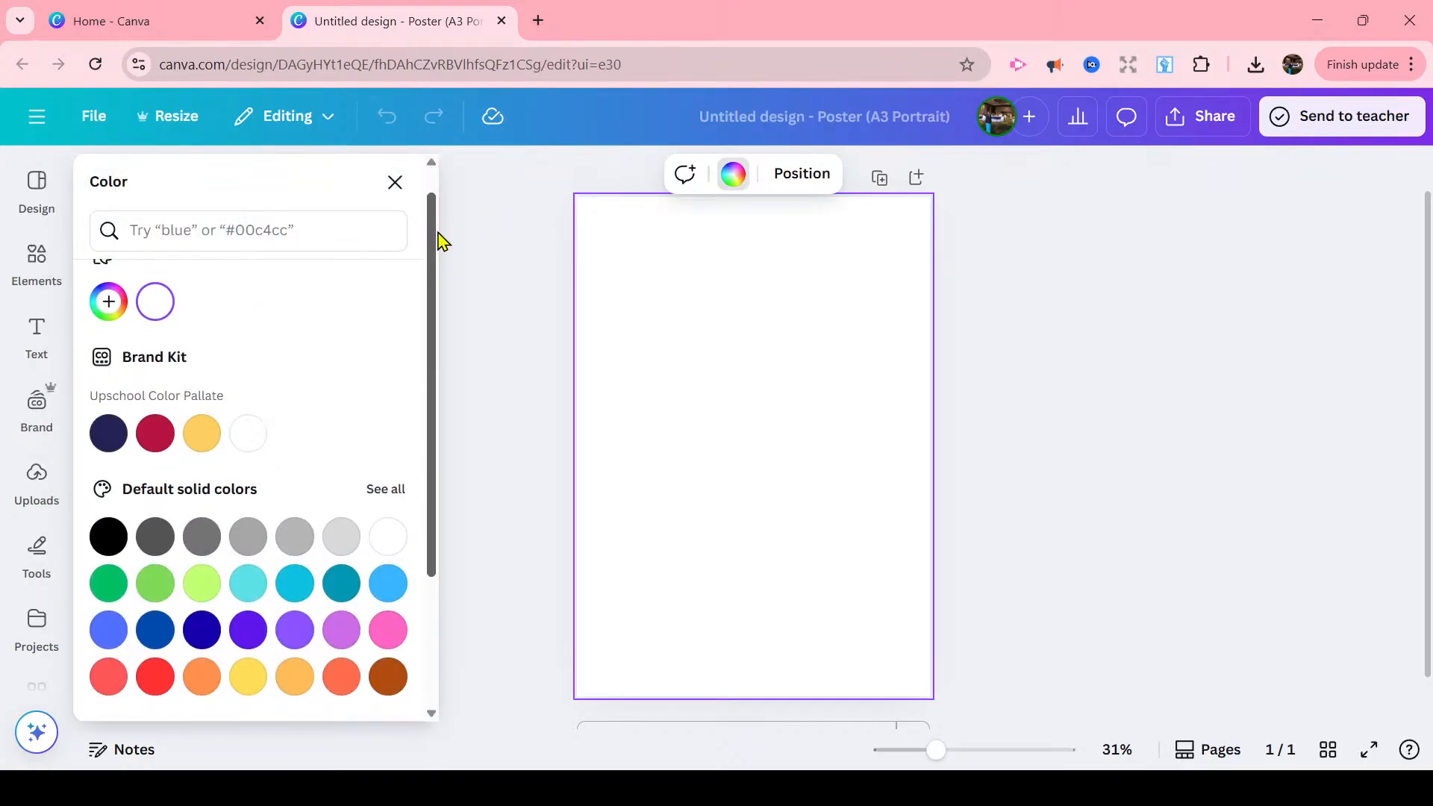
{"action": "left_click", "coordinate": [104, 440]}
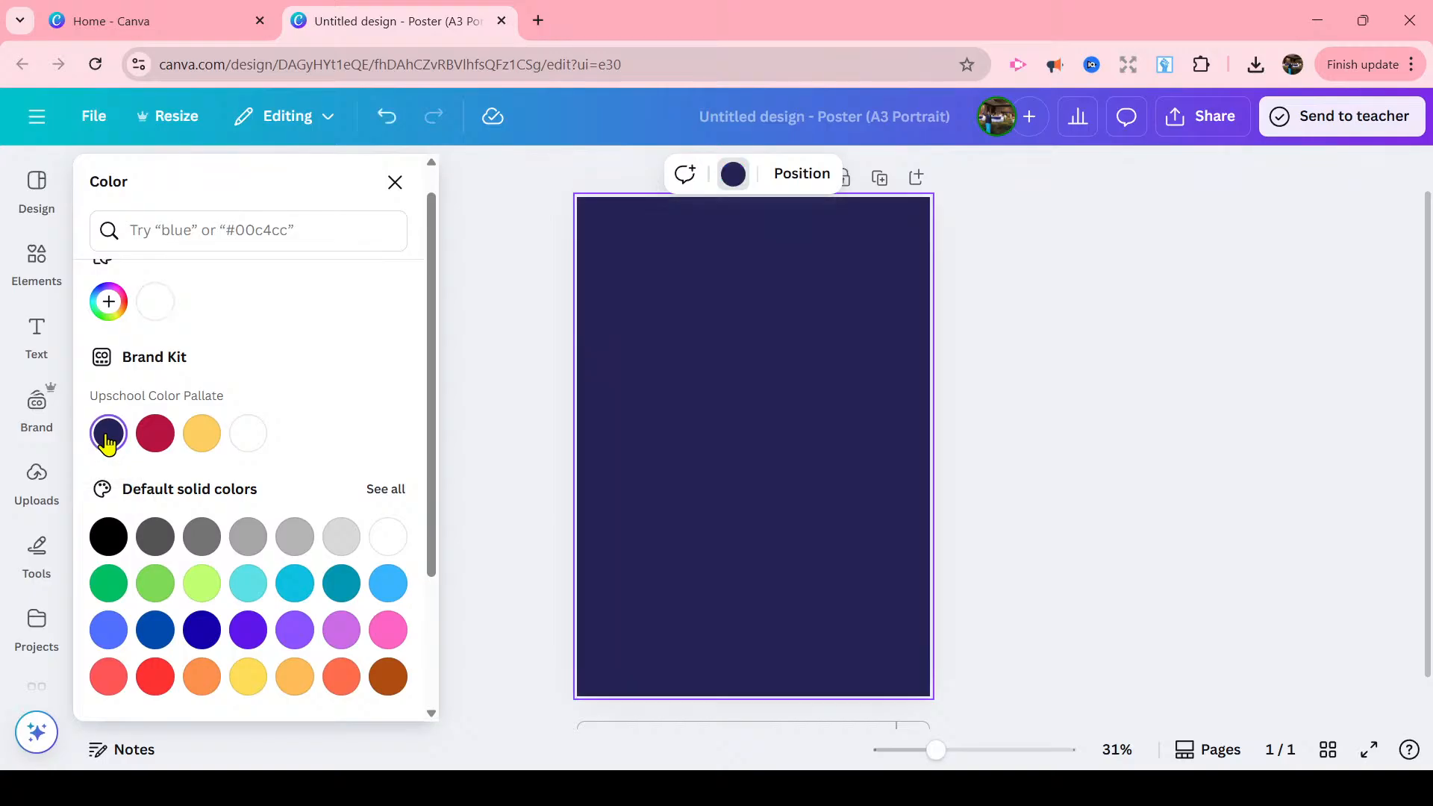
{"action": "left_click", "coordinate": [501, 308]}
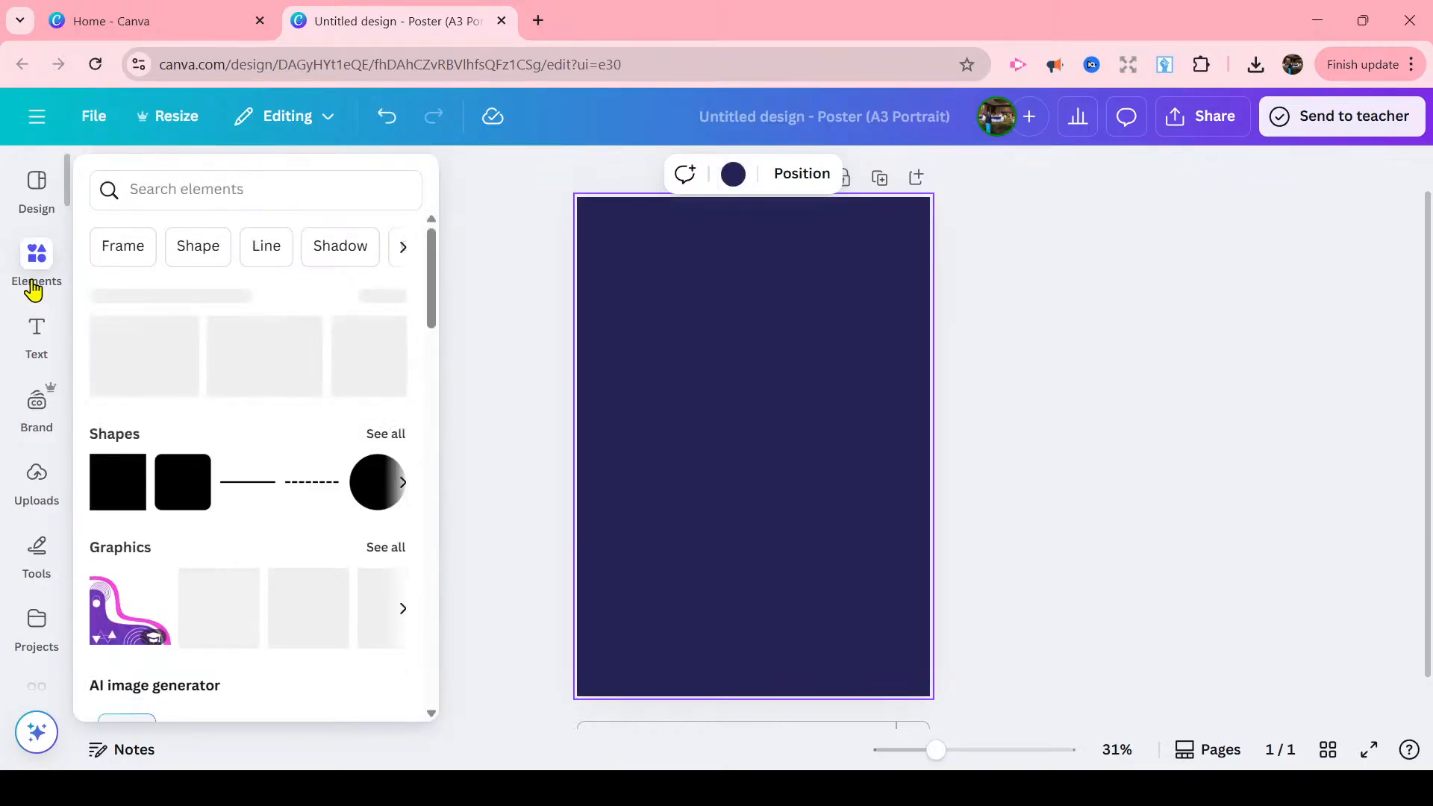
- Search the elements for "shapes" and add the light-blue curved graphic to the poster
{"action": "left_click", "coordinate": [33, 287]}
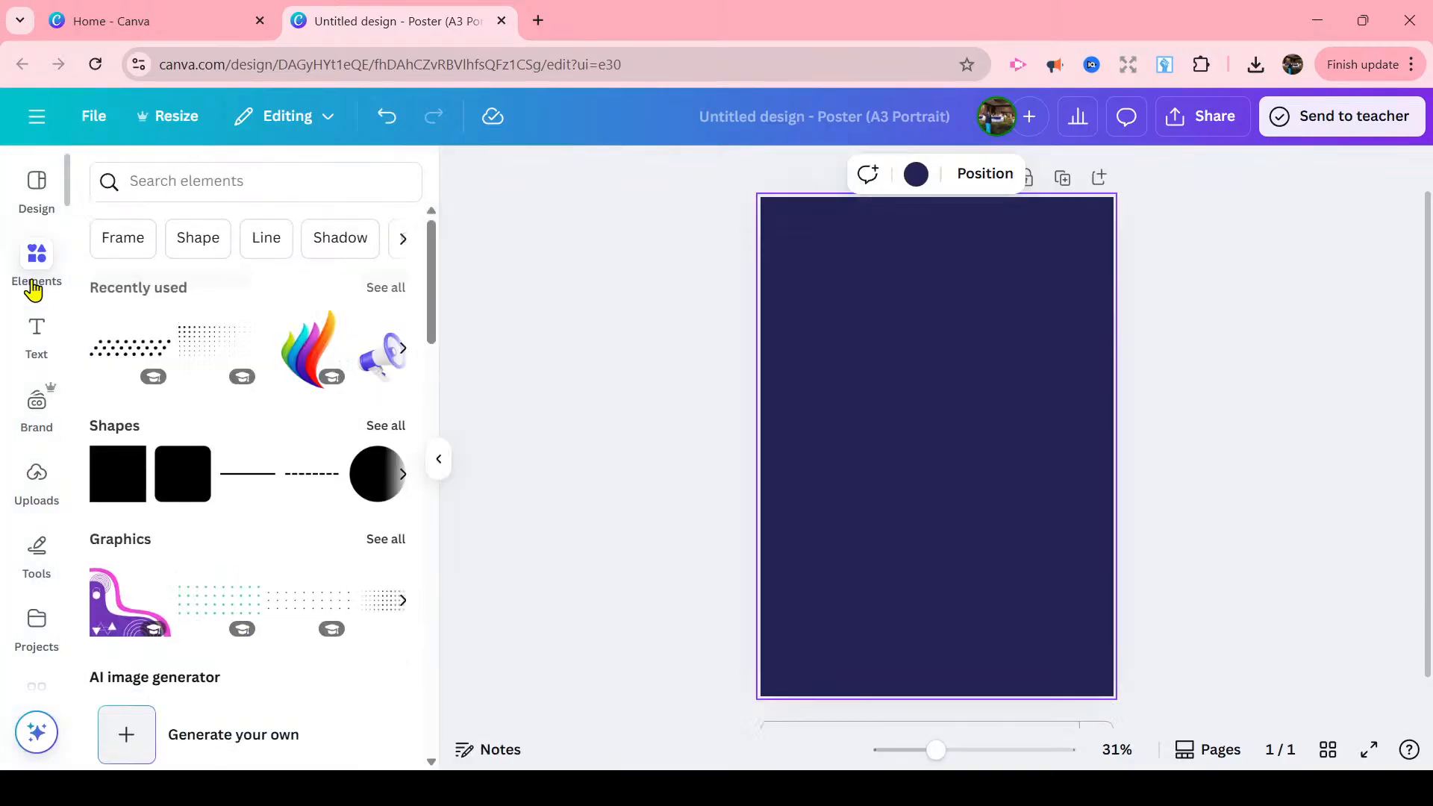
{"action": "left_click", "coordinate": [172, 180]}
{"action": "type", "text": "shap"}
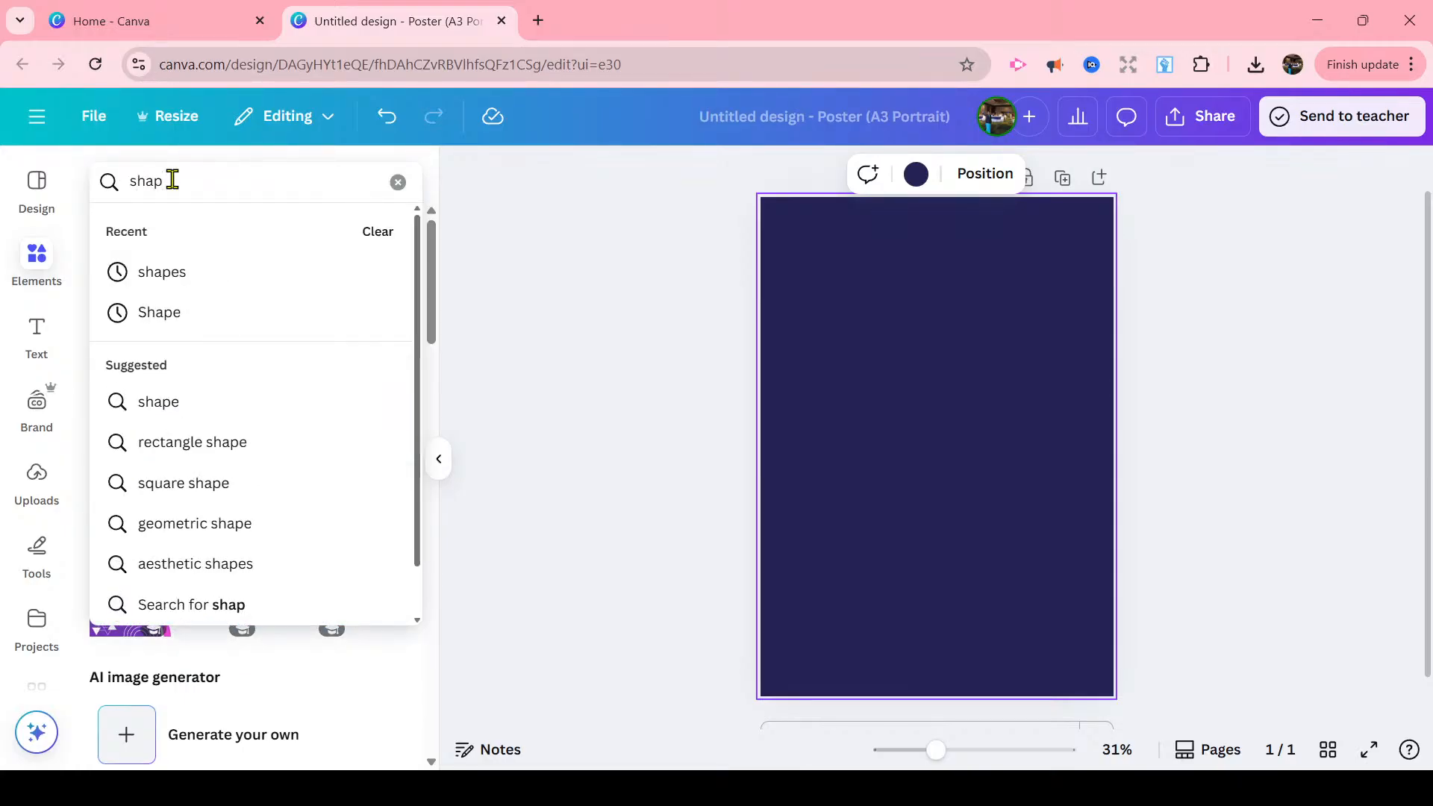
{"action": "left_click", "coordinate": [184, 277]}
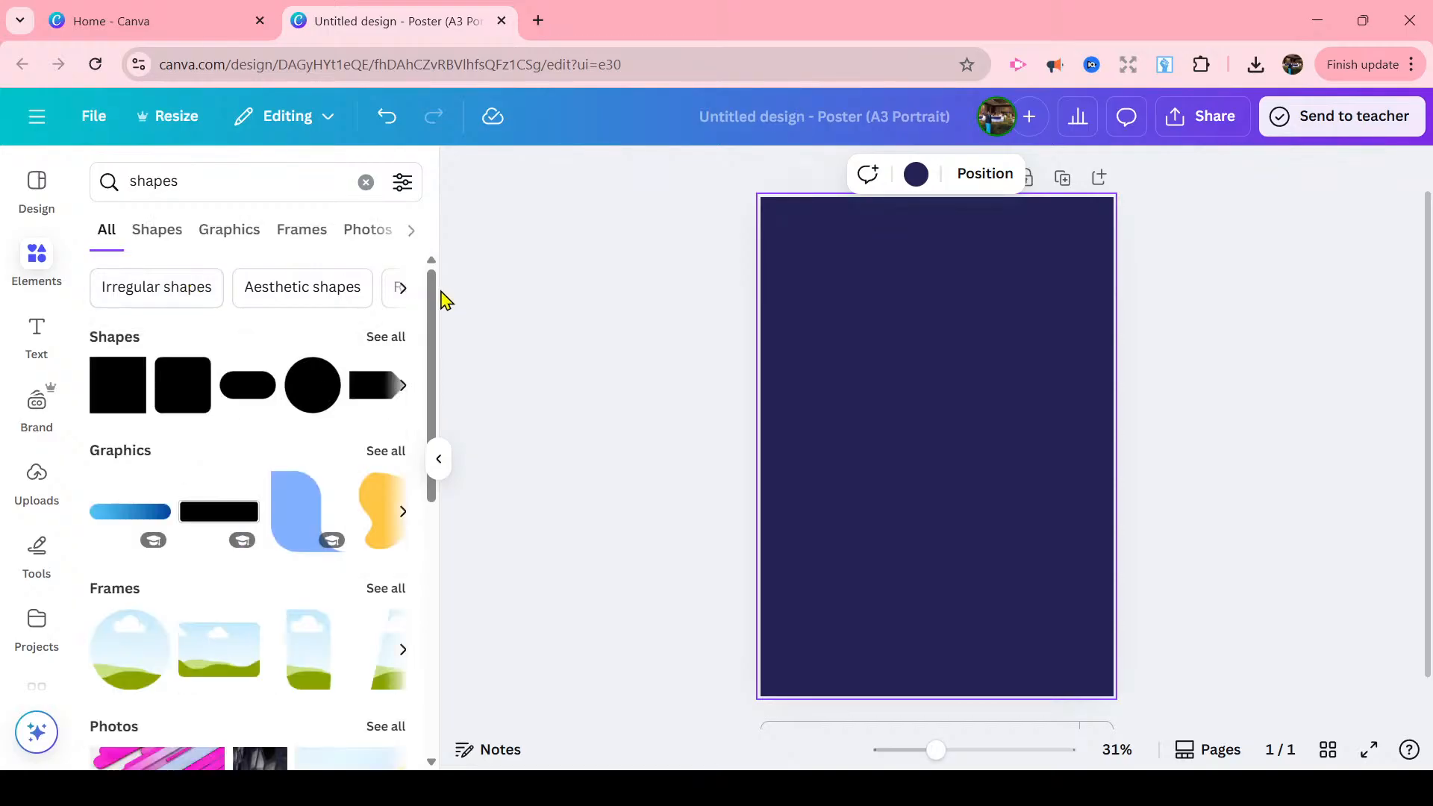
{"action": "left_click", "coordinate": [394, 451]}
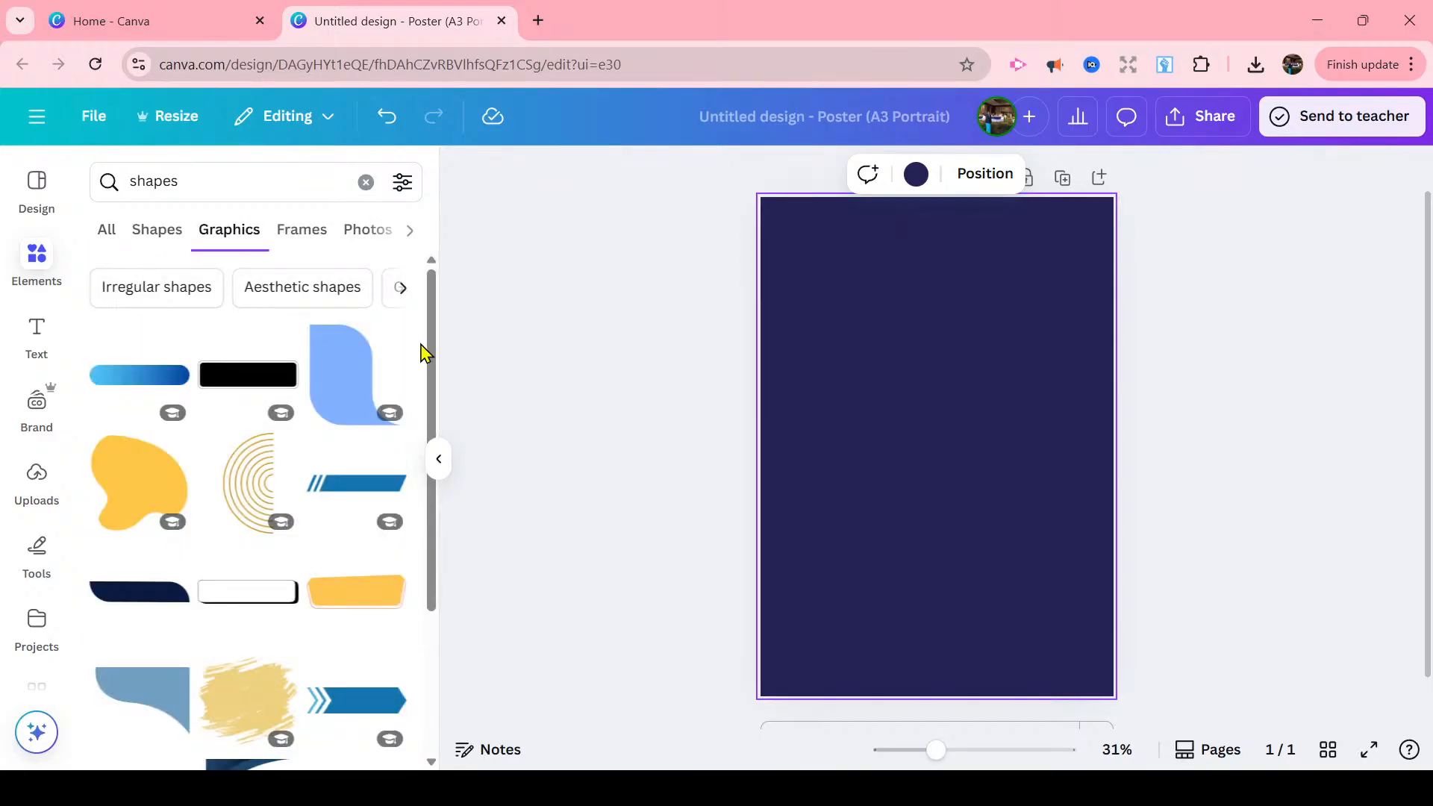
{"action": "left_click", "coordinate": [349, 377]}
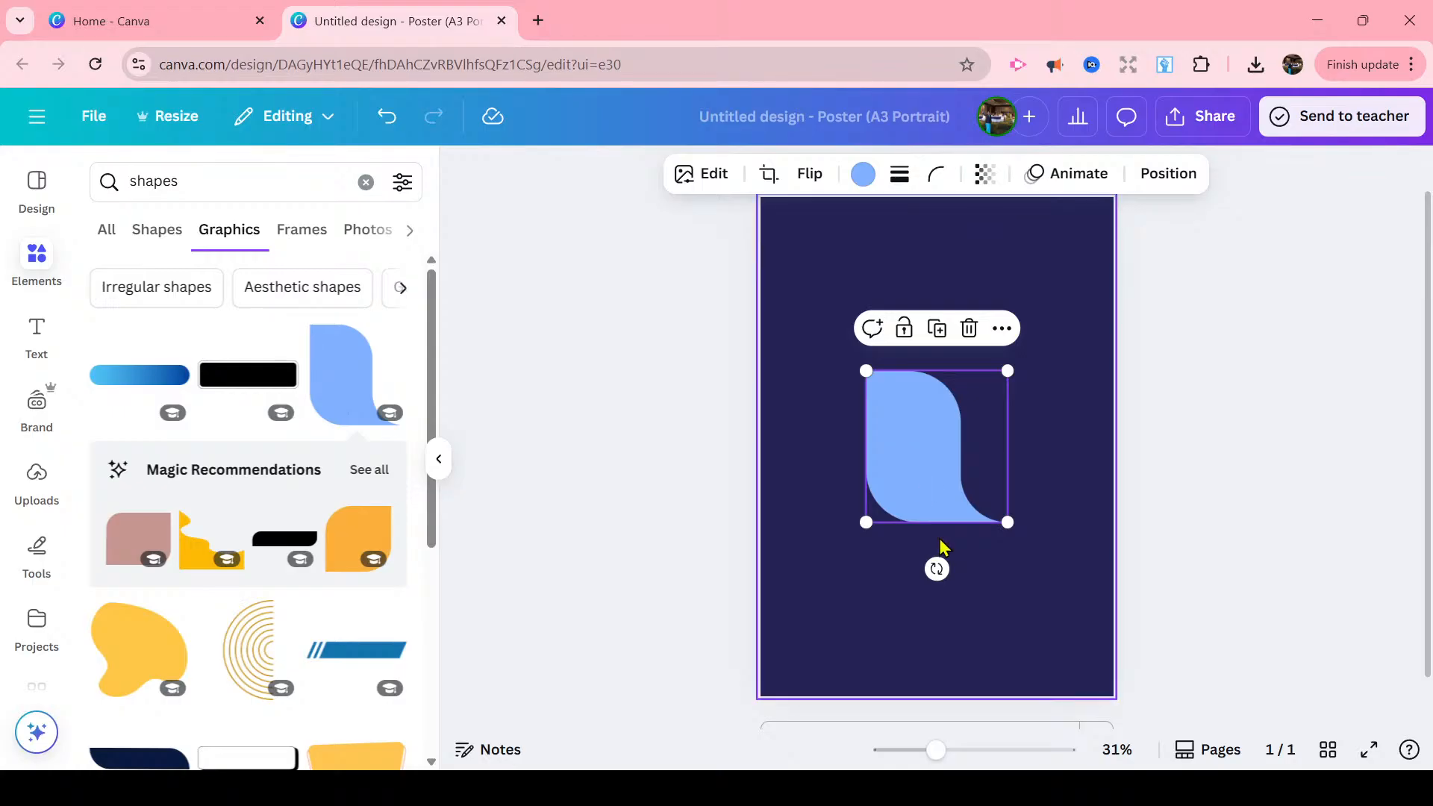
- Rotate the light-blue curved shape a quarter turn counterclockwise and enlarge it to span the poster's full width
{"action": "left_click_drag", "start_coordinate": [938, 569], "coordinate": [1020, 448]}
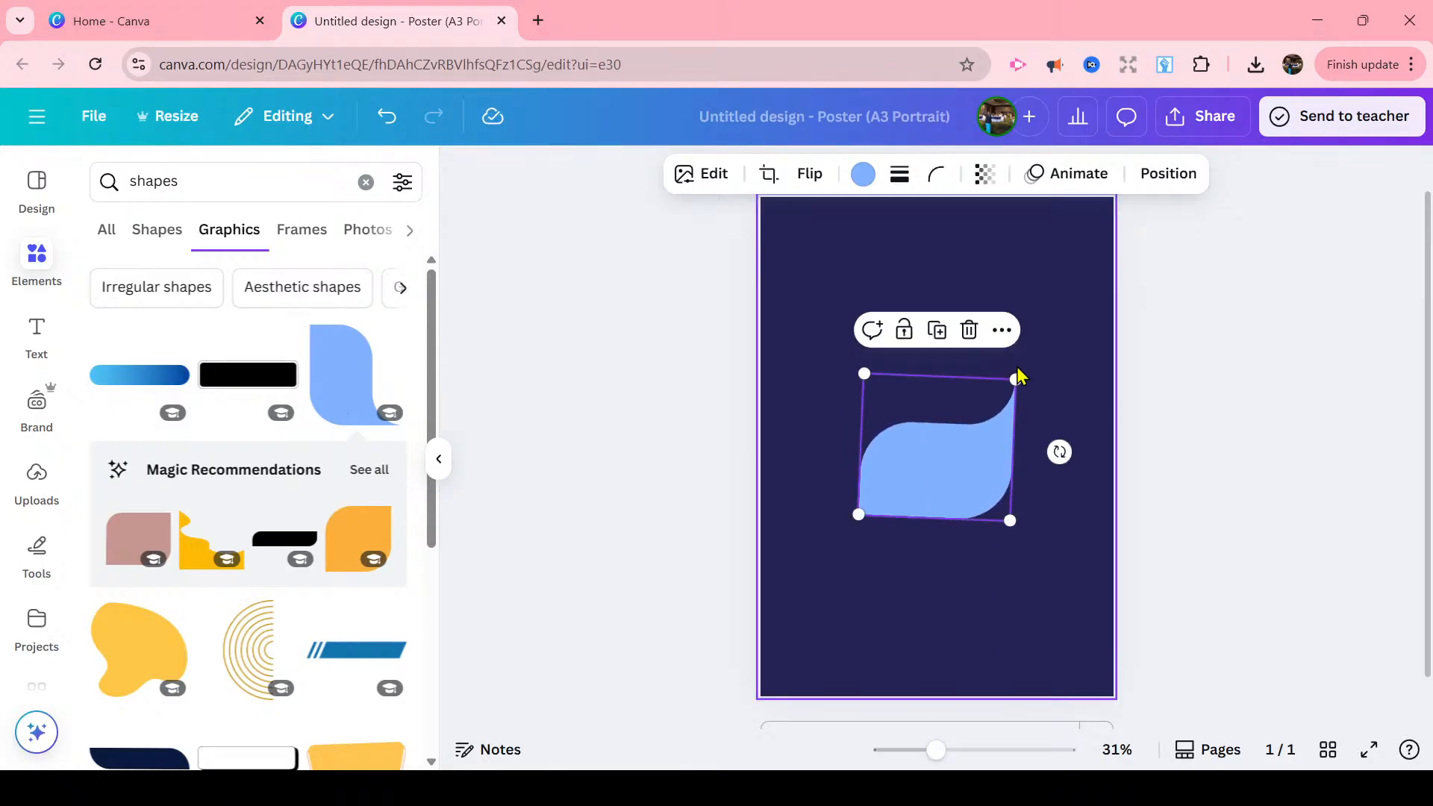
{"action": "left_click_drag", "start_coordinate": [1015, 384], "coordinate": [1102, 305]}
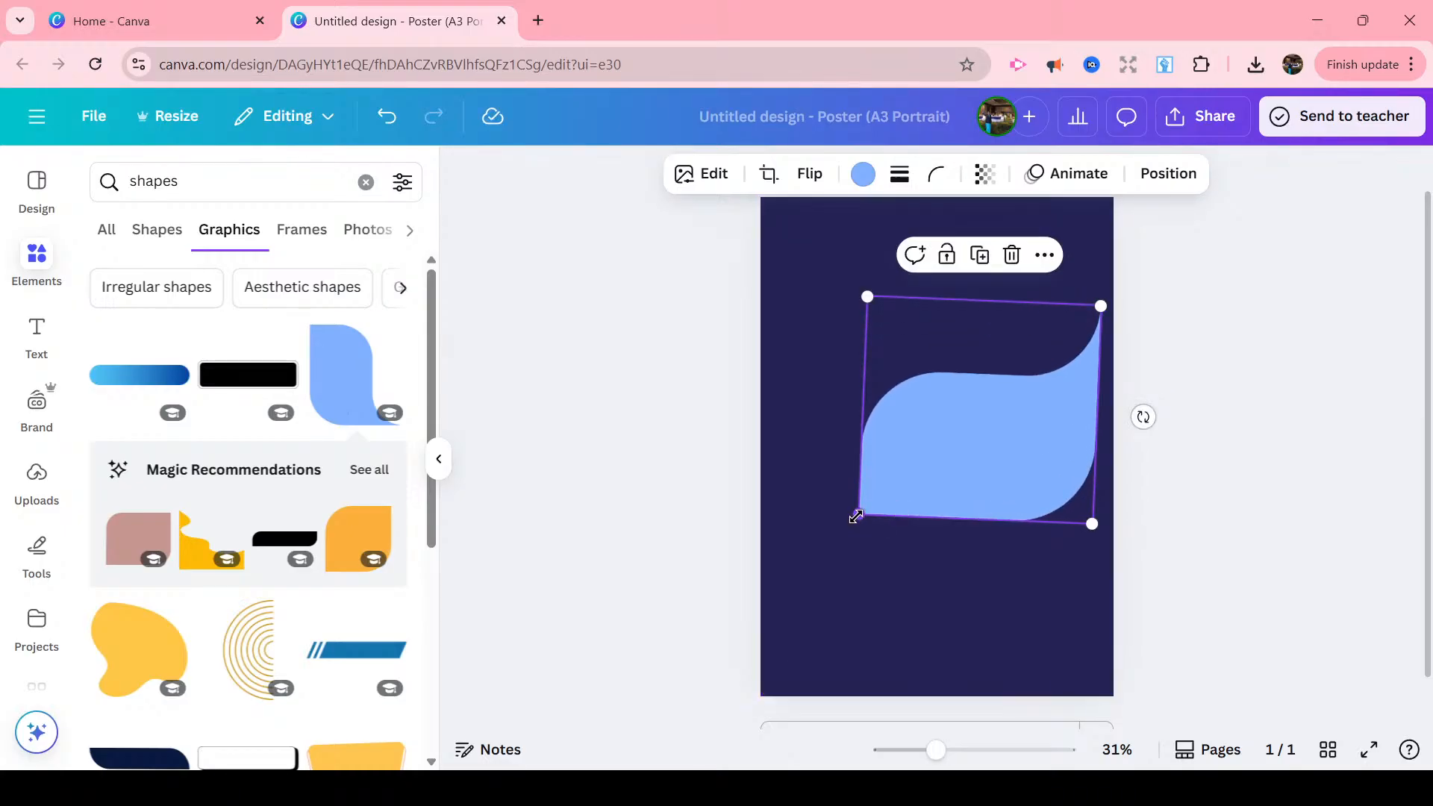
{"action": "left_click_drag", "start_coordinate": [859, 514], "coordinate": [833, 654]}
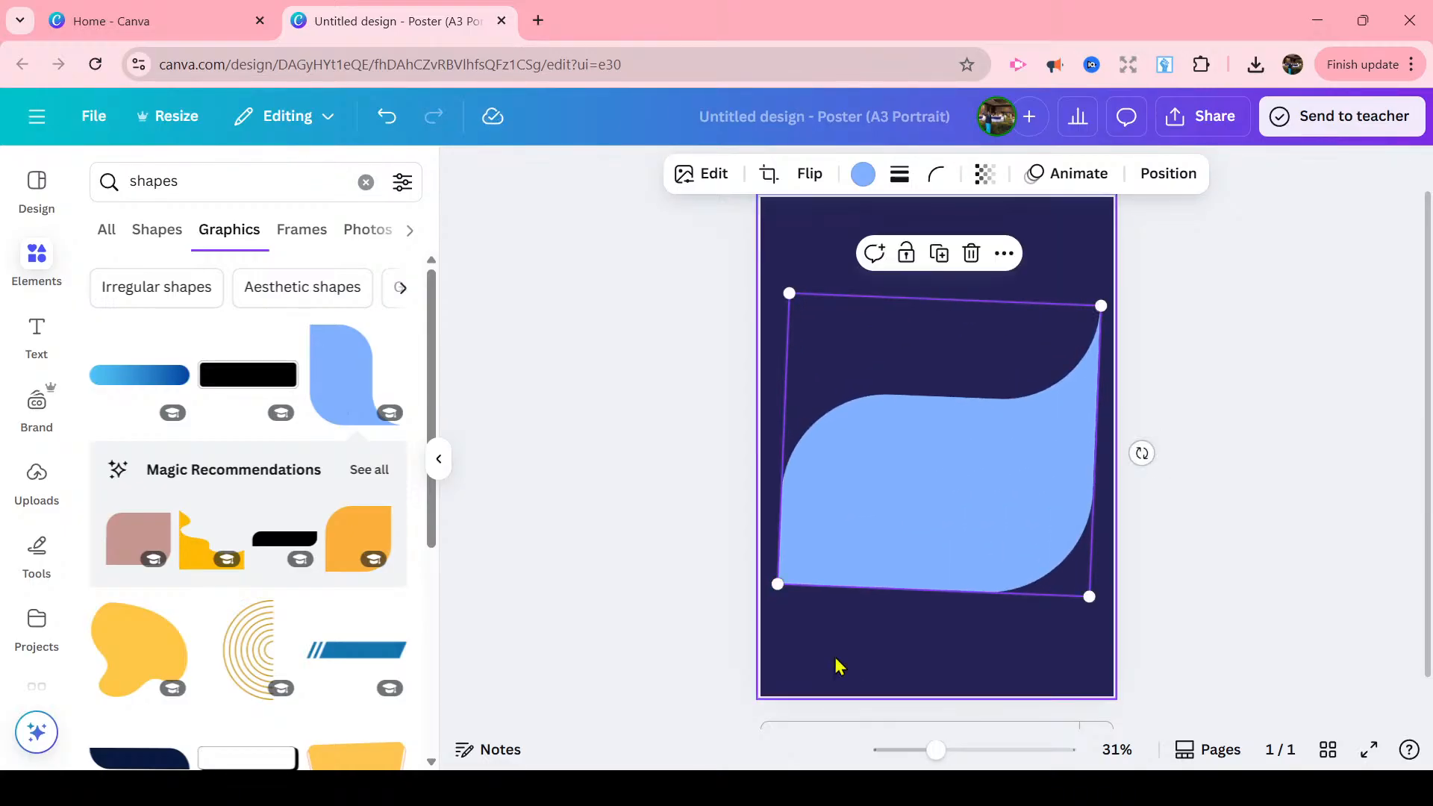
{"action": "left_click_drag", "start_coordinate": [962, 520], "coordinate": [967, 549]}
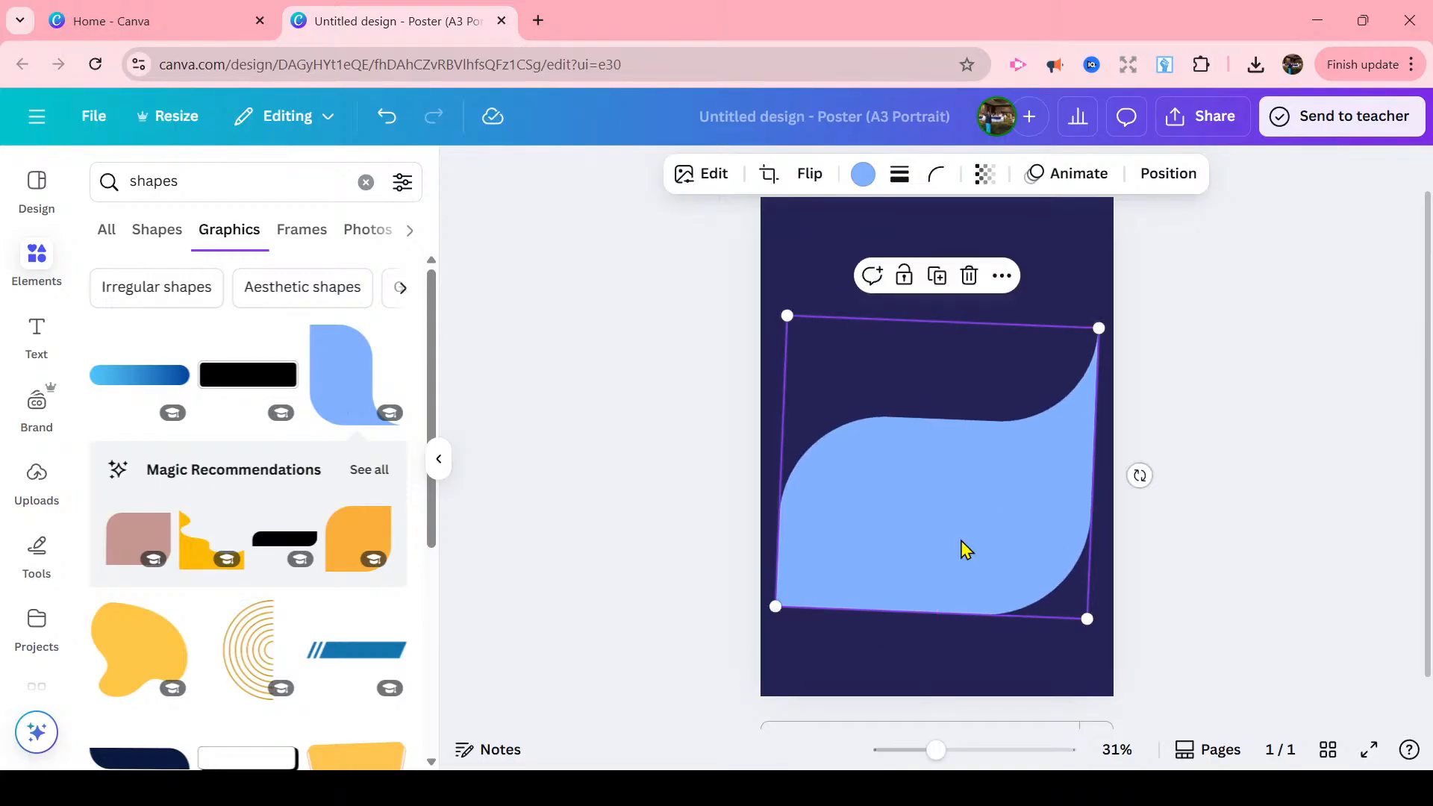
{"action": "mouse_move", "coordinate": [1140, 475]}
{"action": "left_mouse_down"}
{"action": "mouse_move", "coordinate": [1148, 457]}
{"action": "mouse_move", "coordinate": [1139, 467]}
{"action": "left_mouse_up"}
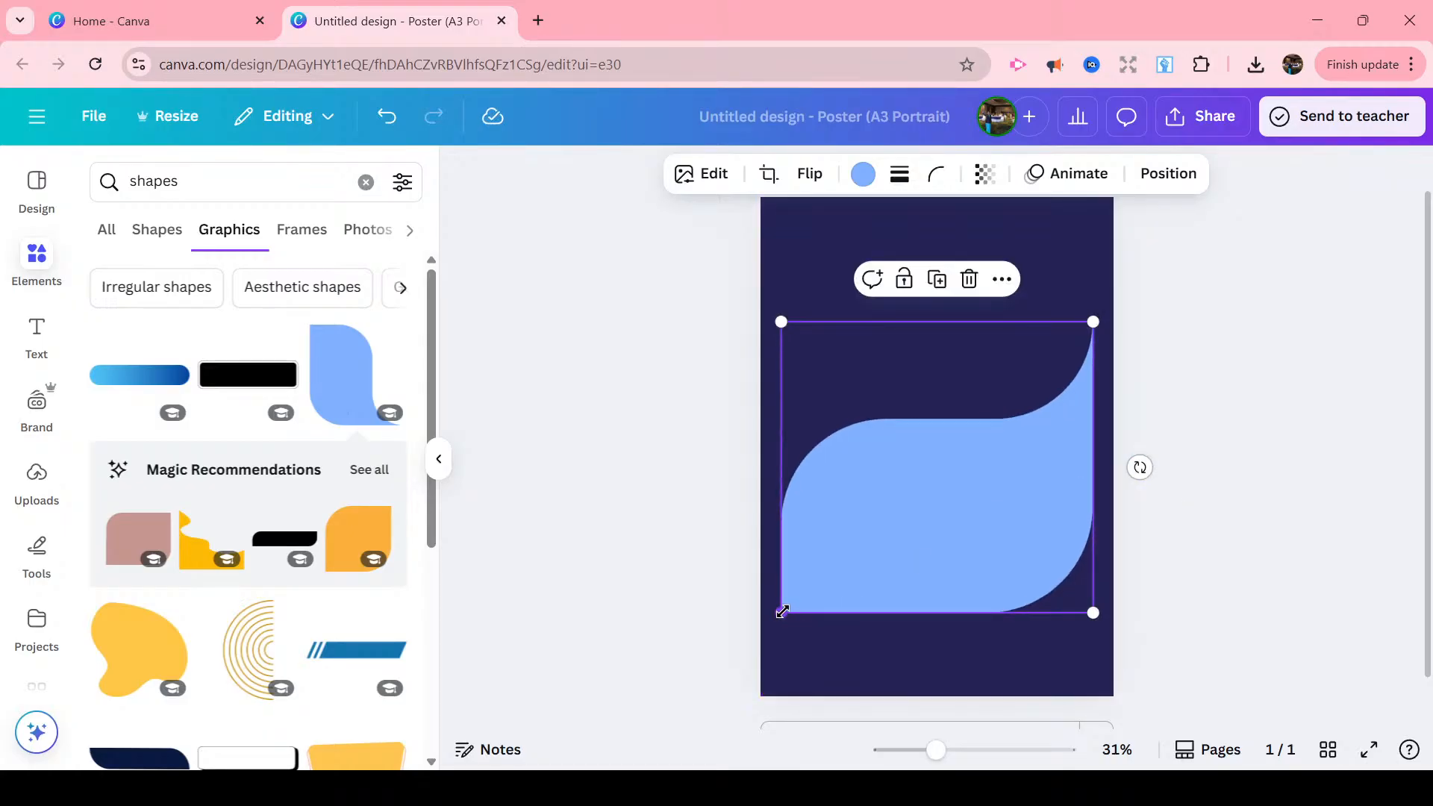
{"action": "left_click_drag", "start_coordinate": [782, 612], "coordinate": [761, 632]}
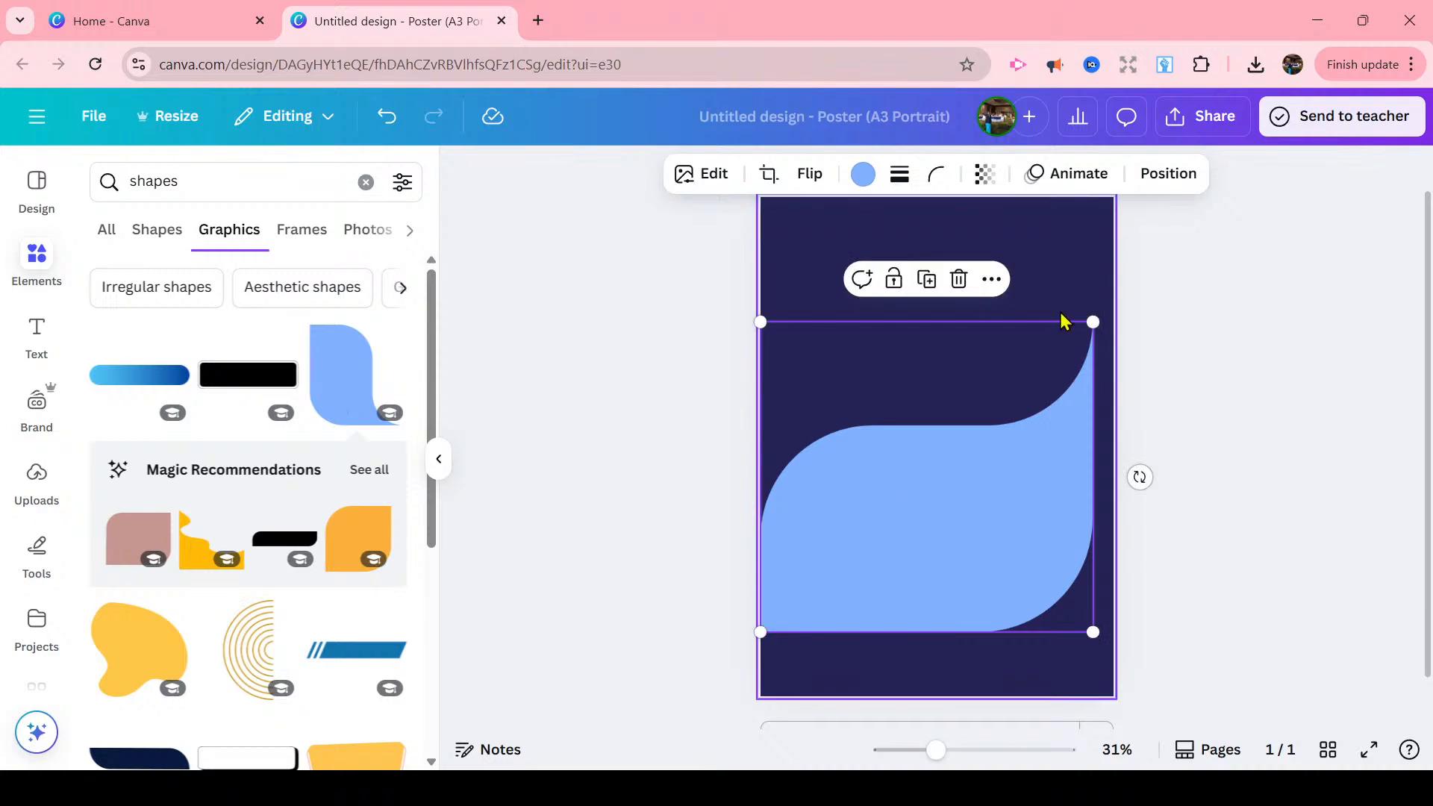
{"action": "left_click_drag", "start_coordinate": [1092, 322], "coordinate": [1112, 306]}
{"action": "left_click", "coordinate": [1183, 353]}
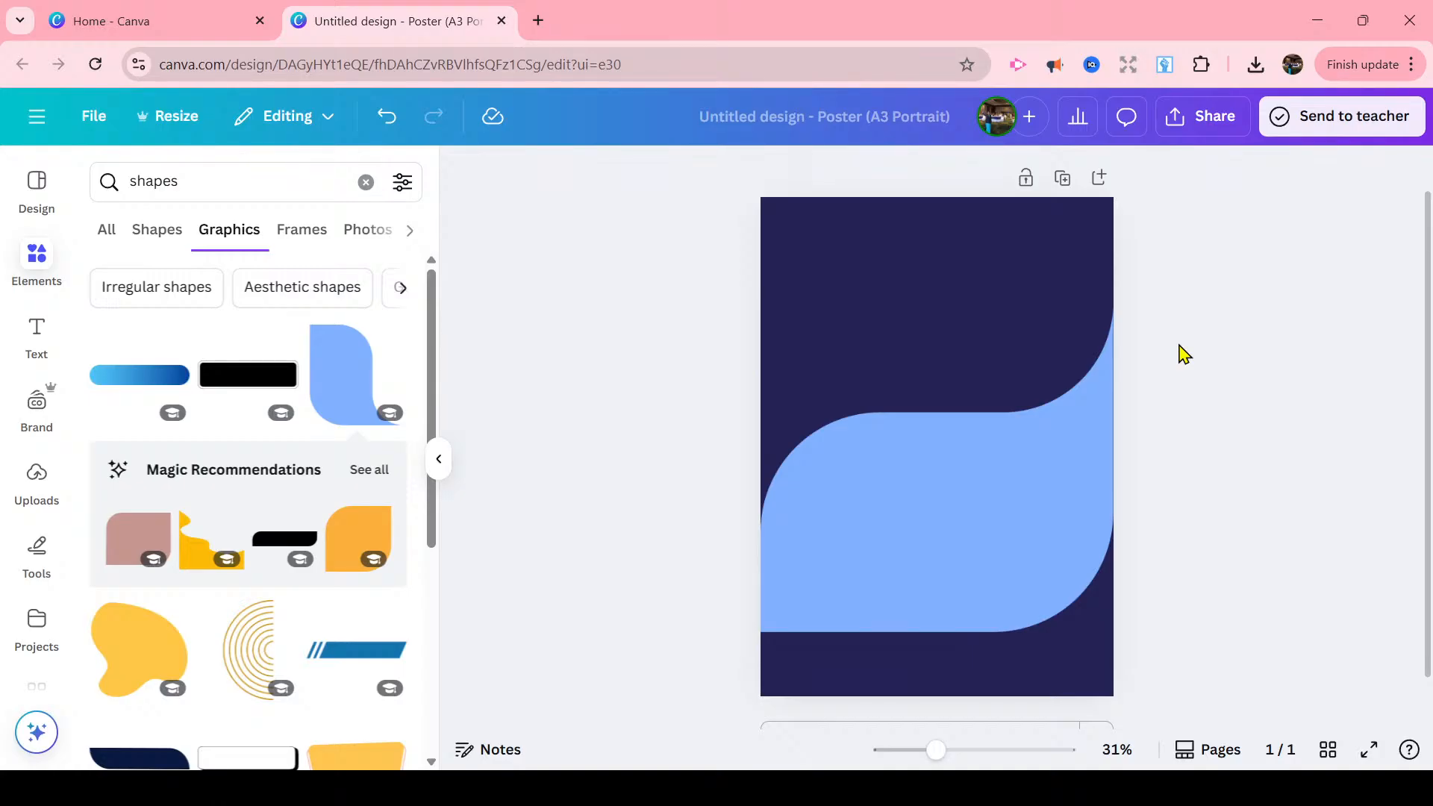
- Recolour the curved shape with the brand palette's yellow and move it slightly up the page
{"action": "left_click", "coordinate": [1094, 498]}
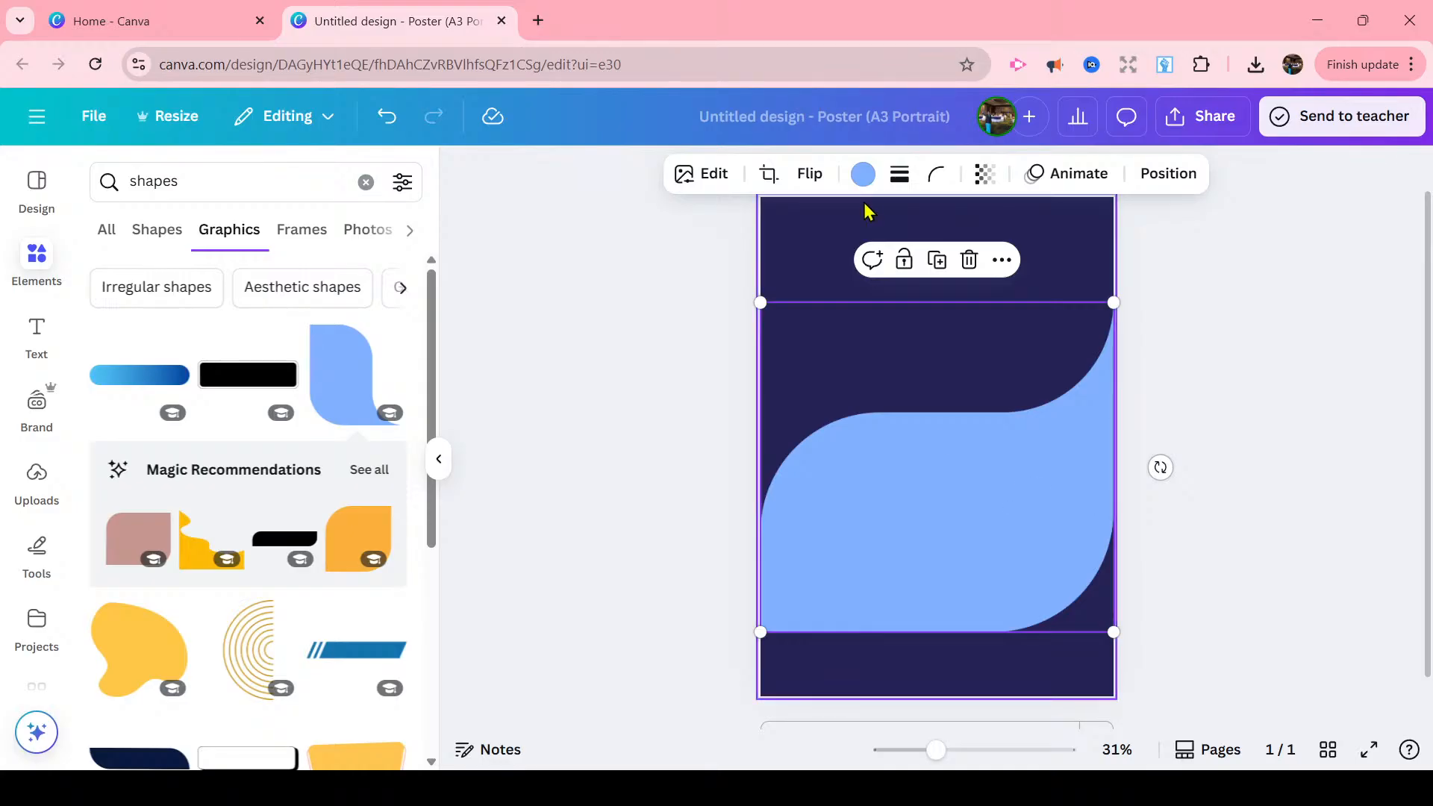
{"action": "left_click", "coordinate": [863, 177]}
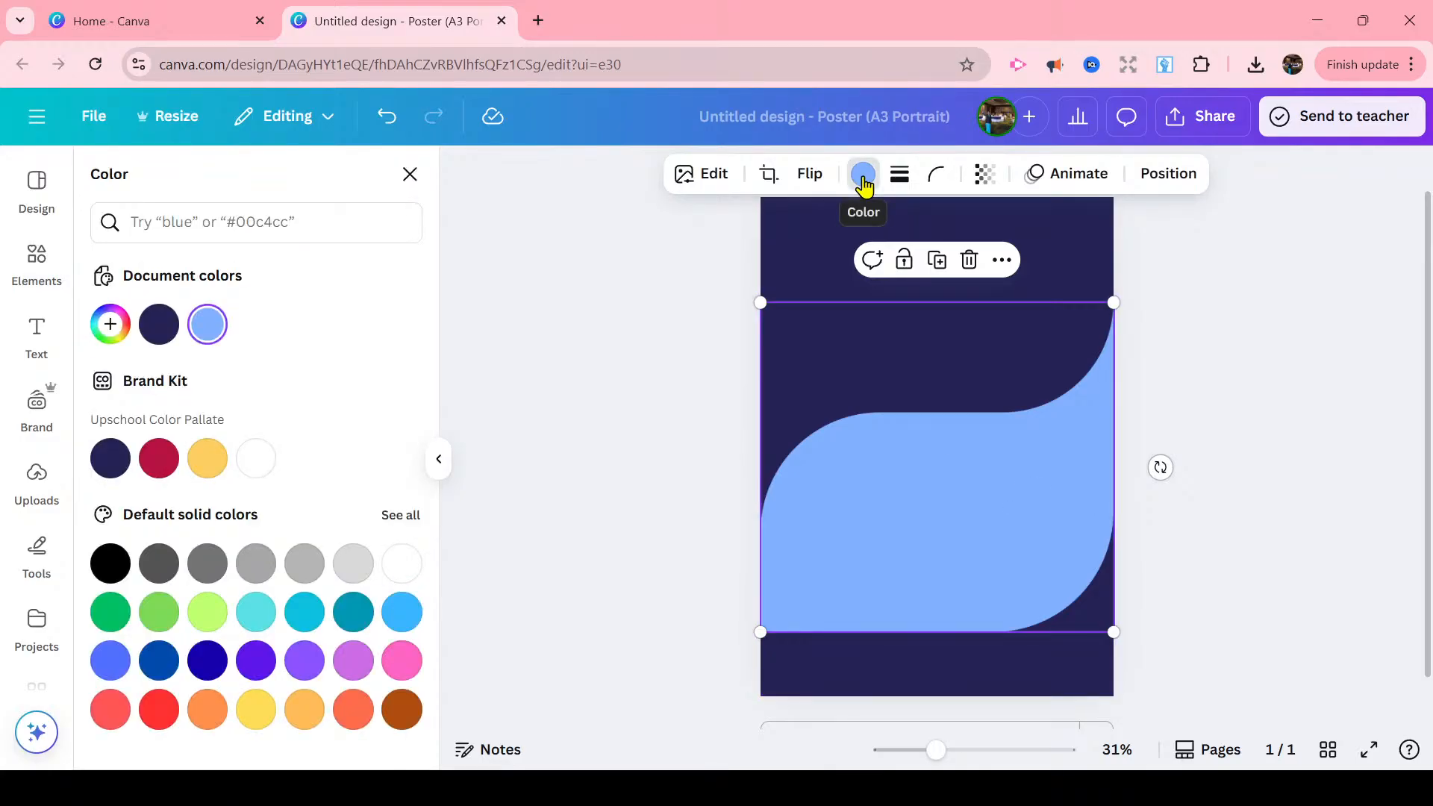
{"action": "left_click", "coordinate": [207, 458]}
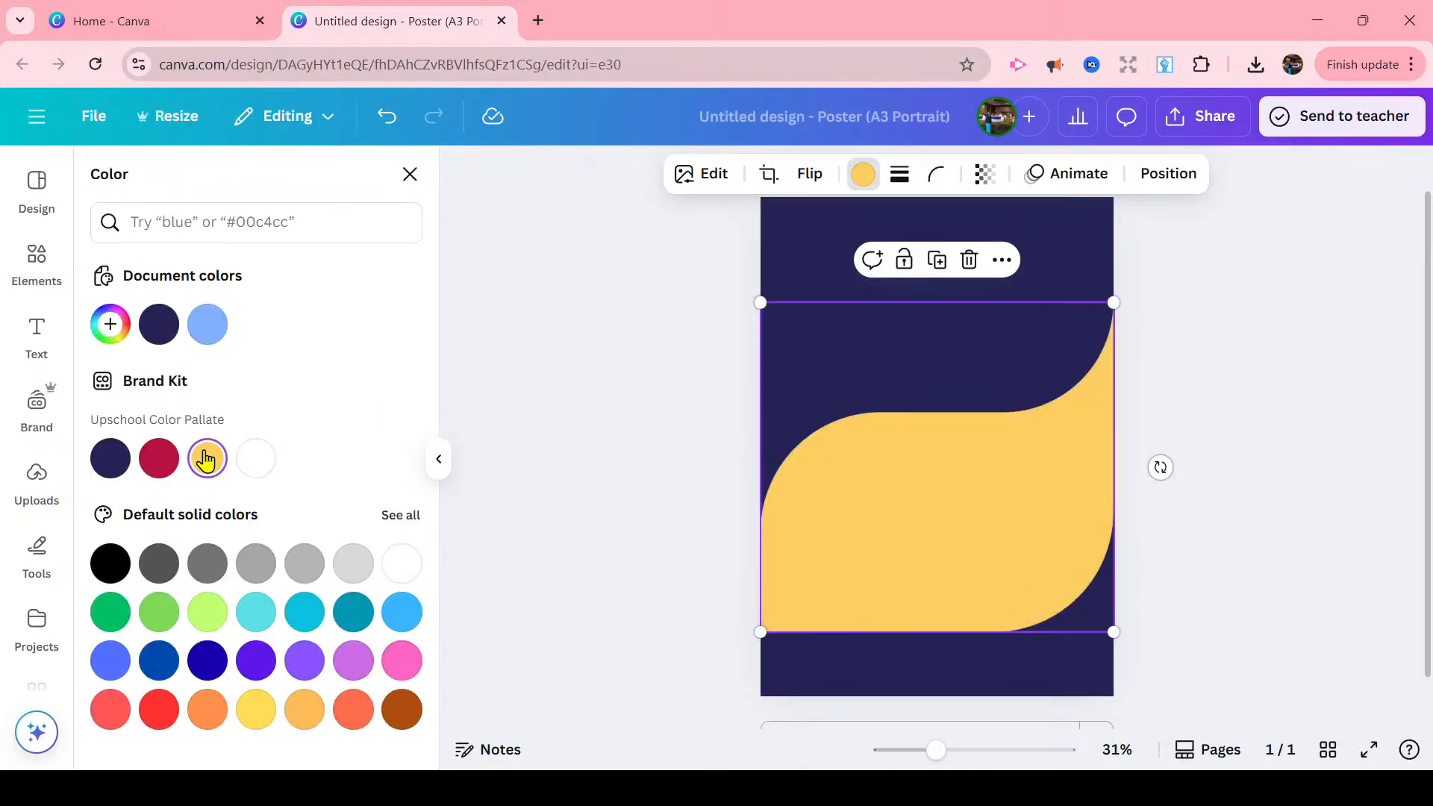
{"action": "key", "text": "Escape"}
{"action": "left_click", "coordinate": [613, 410]}
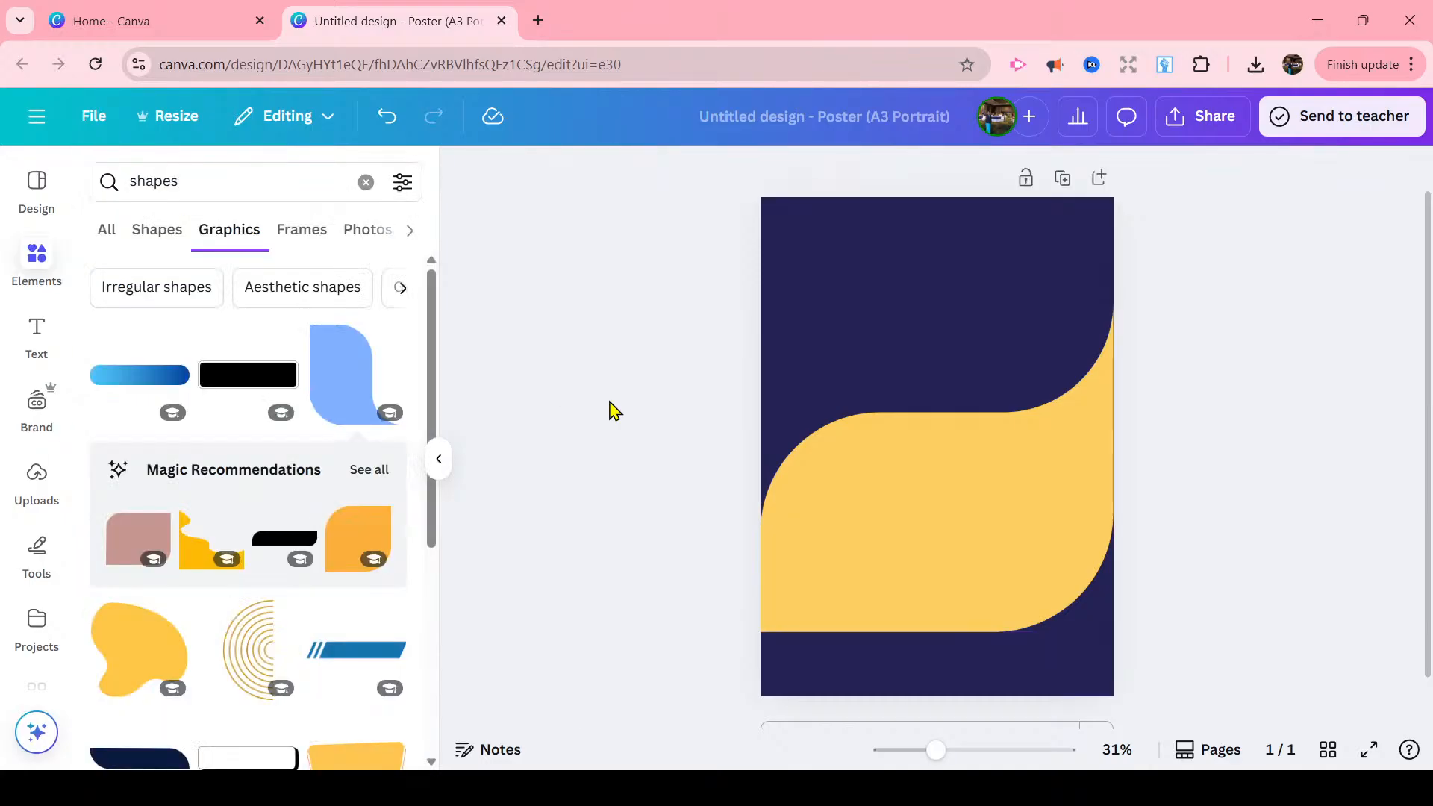
{"action": "left_click", "coordinate": [921, 480]}
{"action": "left_click_drag", "start_coordinate": [921, 480], "coordinate": [915, 451]}
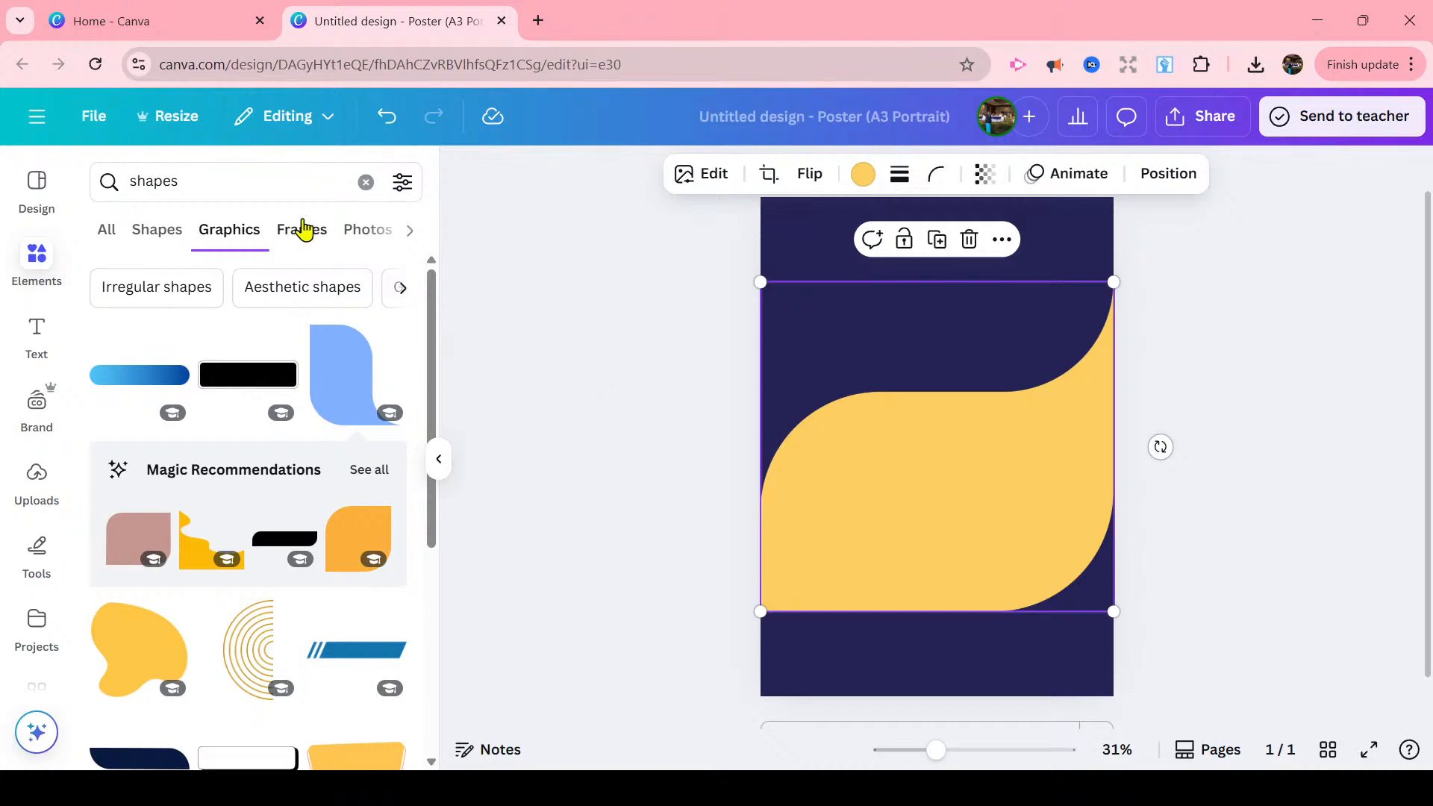
- Search the graphics for "logo" and add the multicoloured flame-like logo to the poster
{"action": "left_click", "coordinate": [270, 181]}
{"action": "left_click_drag", "start_coordinate": [270, 180], "coordinate": [96, 183]}
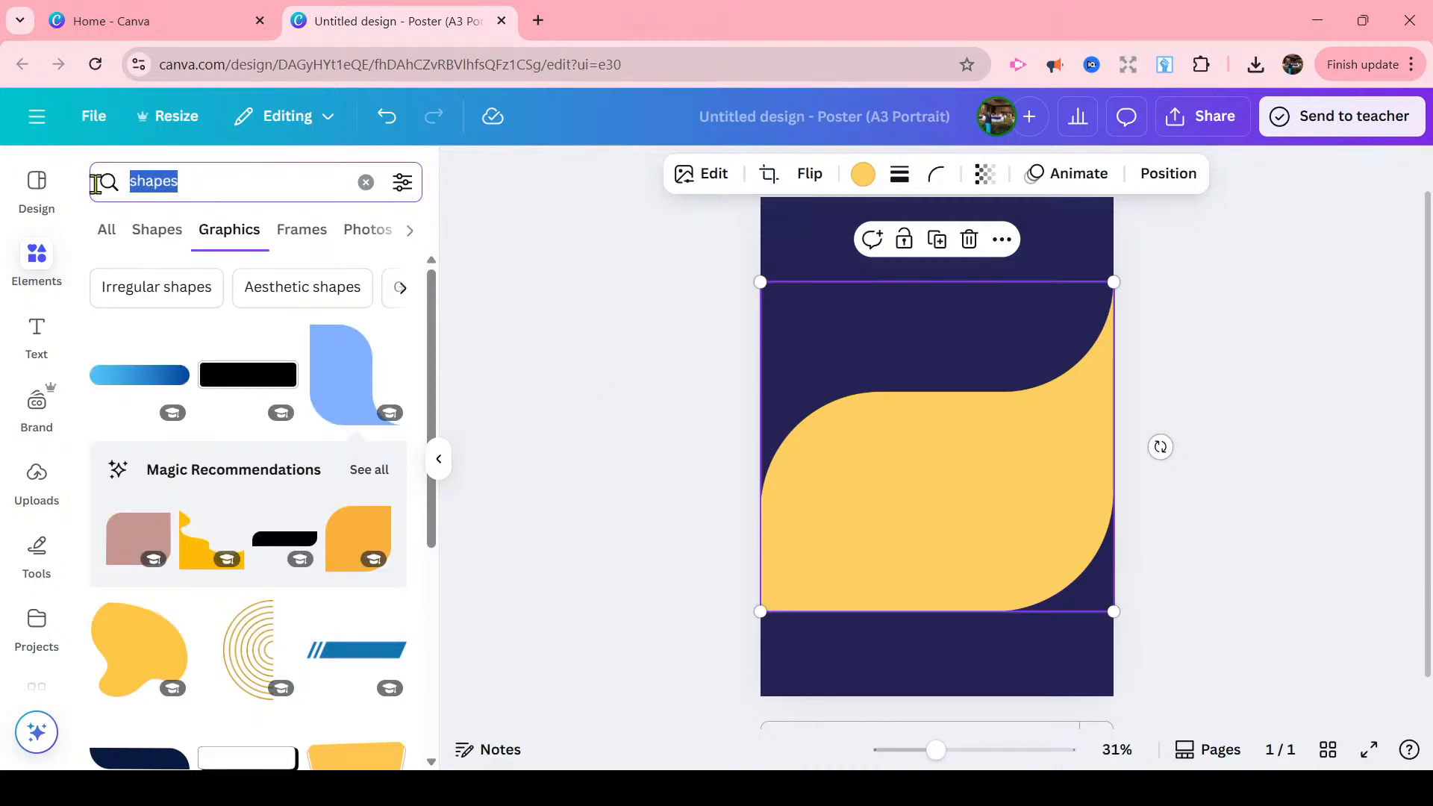
{"action": "type", "text": "logo"}
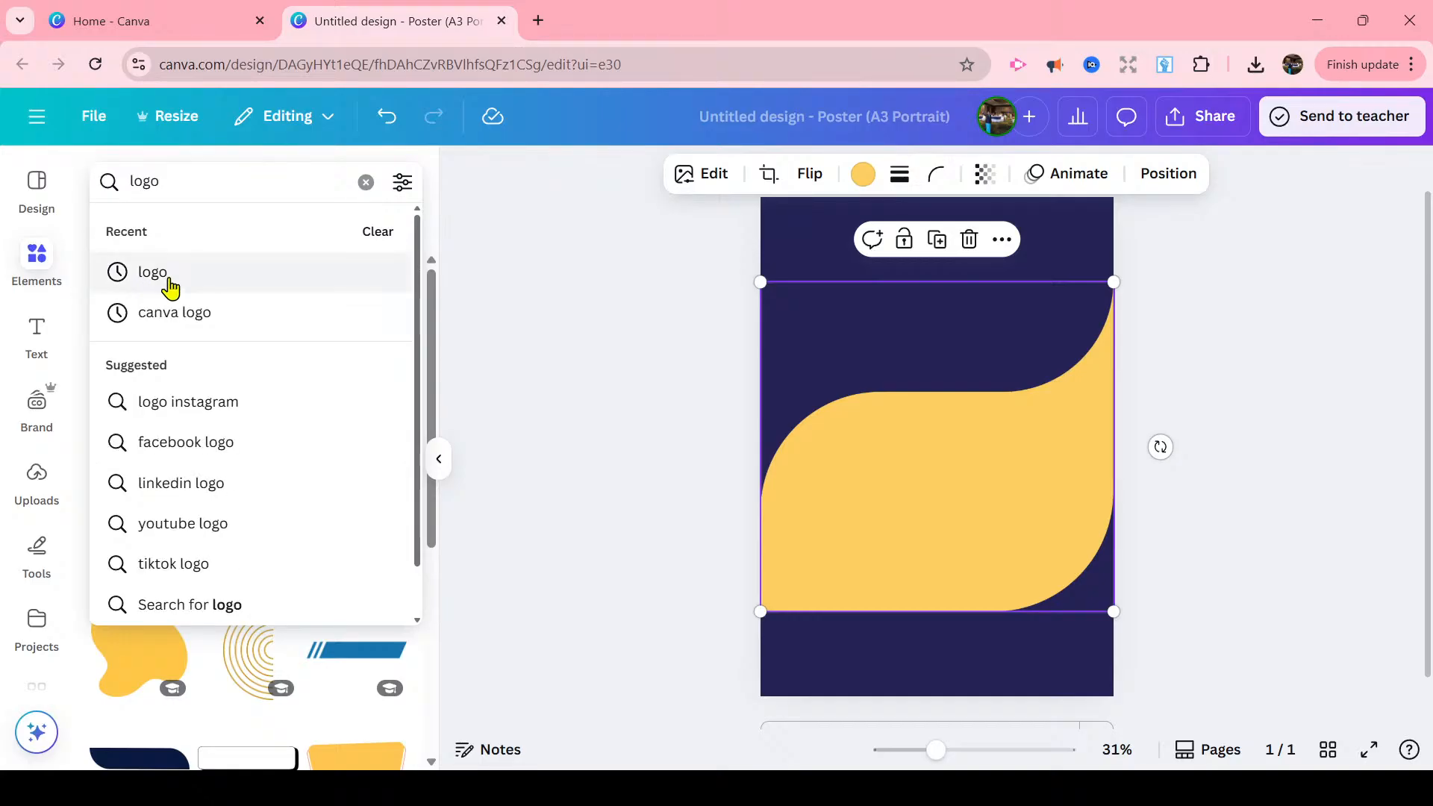
{"action": "left_click", "coordinate": [180, 281]}
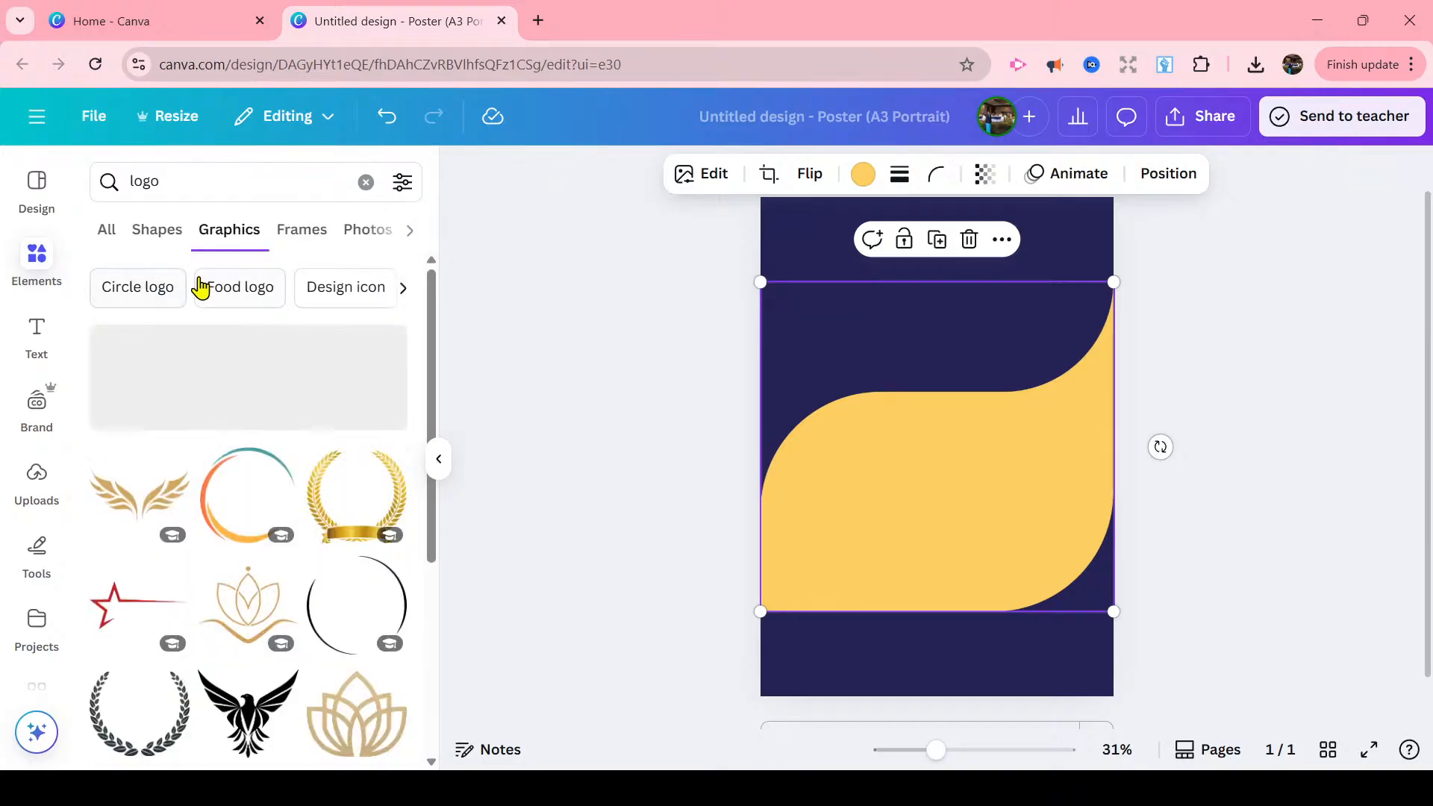
{"action": "left_click_drag", "start_coordinate": [431, 348], "coordinate": [445, 454]}
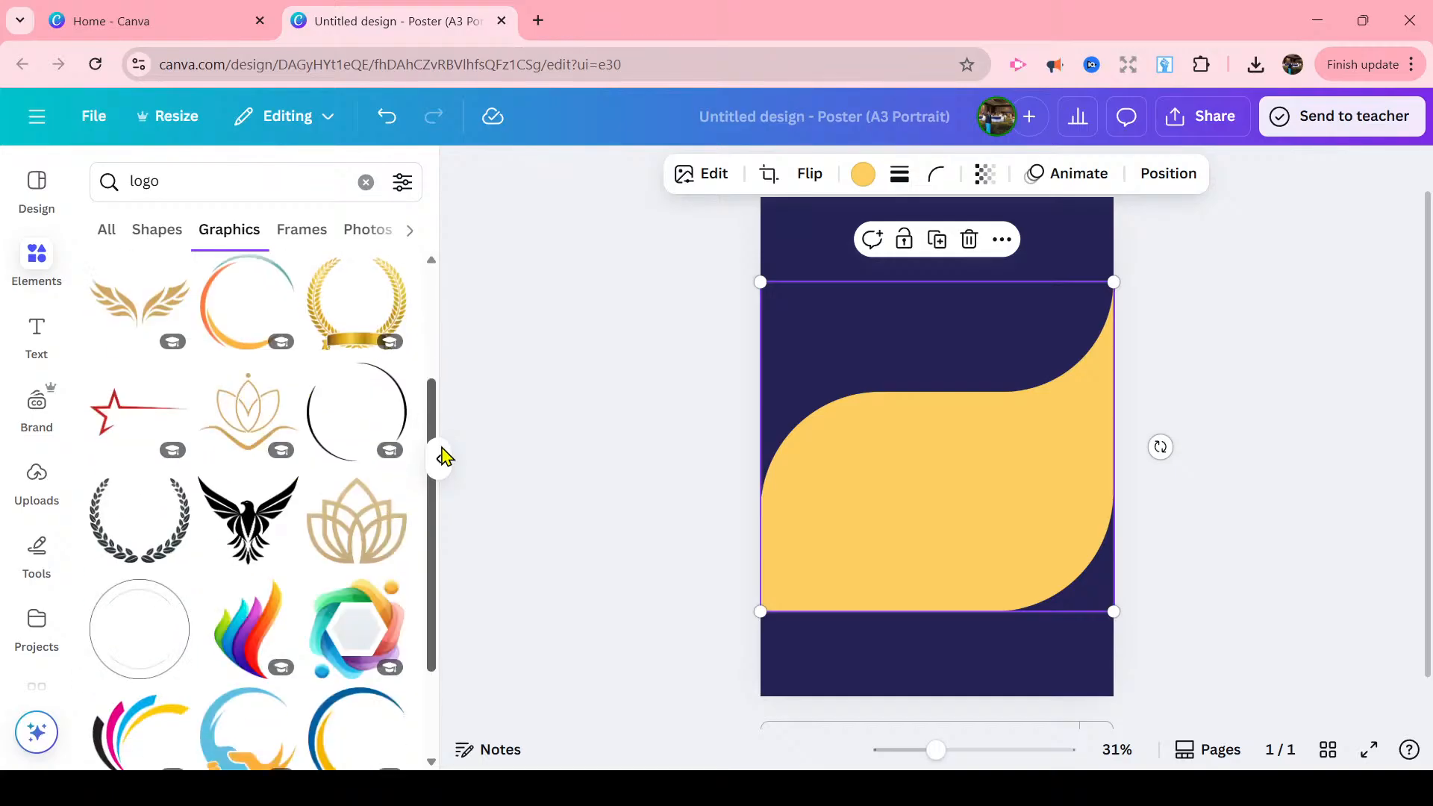
{"action": "left_click", "coordinate": [256, 635]}
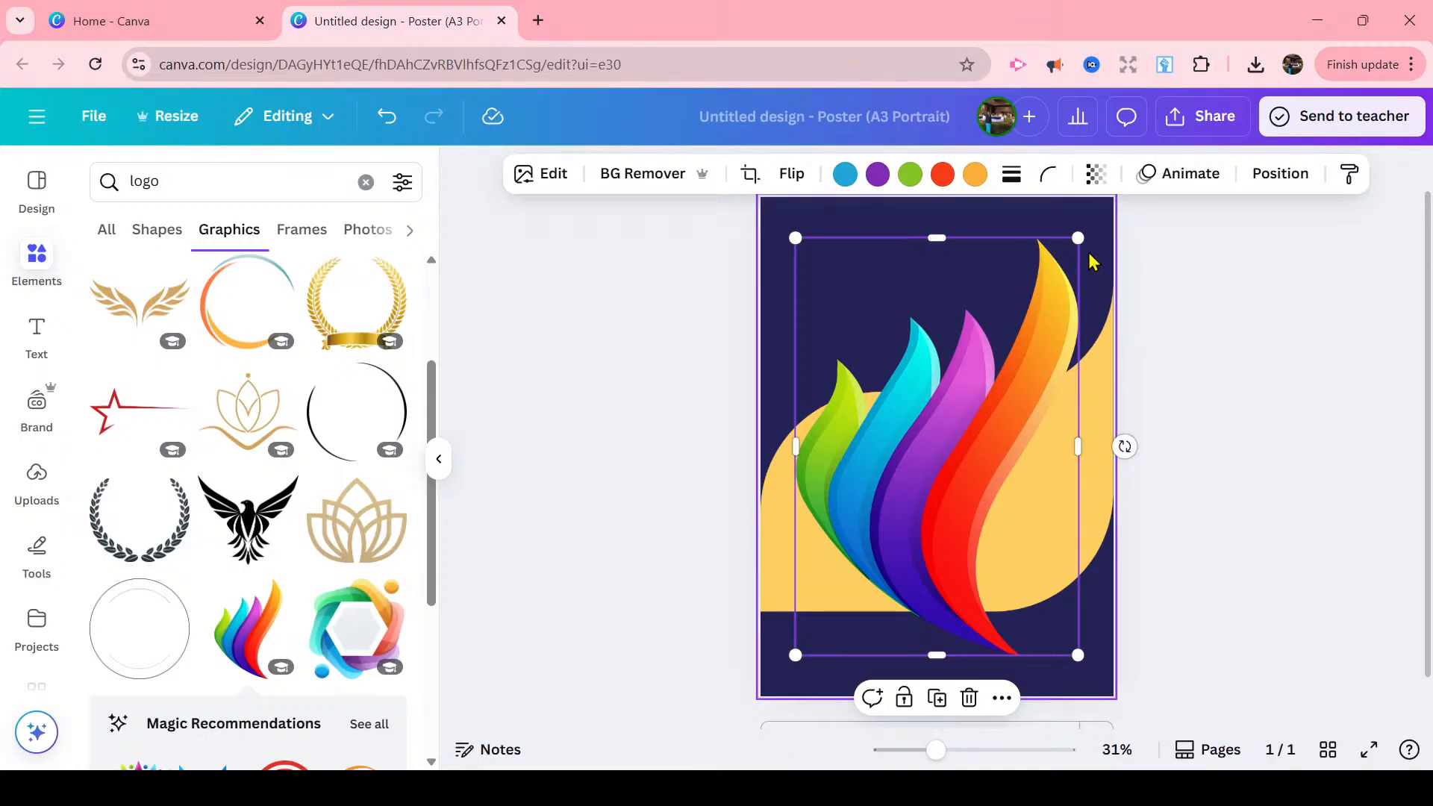
- Shrink the multicoloured logo to a small icon and place it at the top centre of the poster
{"action": "left_click_drag", "start_coordinate": [1079, 241], "coordinate": [899, 632]}
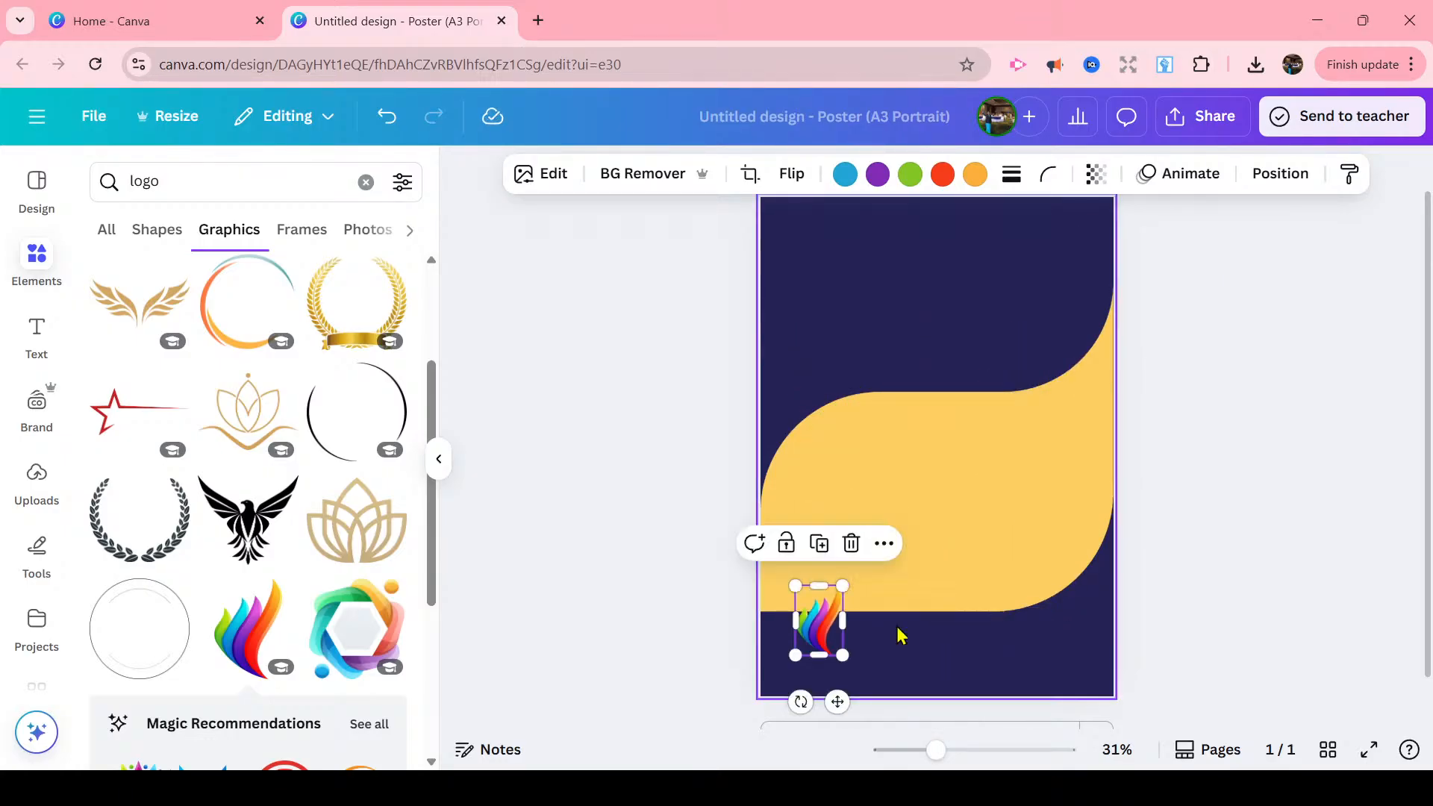
{"action": "left_click_drag", "start_coordinate": [841, 592], "coordinate": [830, 603]}
{"action": "left_click_drag", "start_coordinate": [831, 701], "coordinate": [949, 249]}
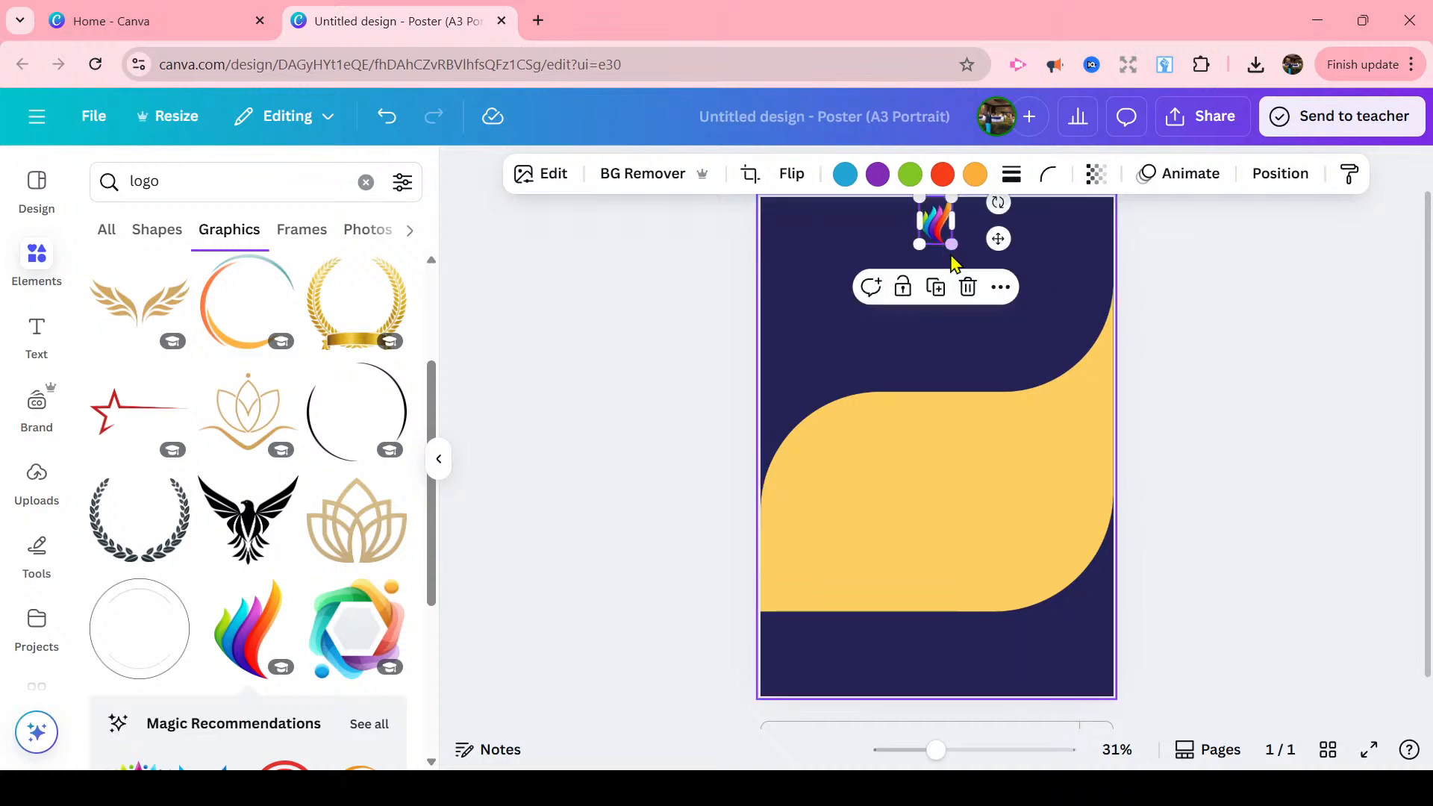
- Add a subheading reading "Hollooolo" and place it just right of the multicoloured logo at the top of the poster
{"action": "left_click", "coordinate": [1037, 261]}
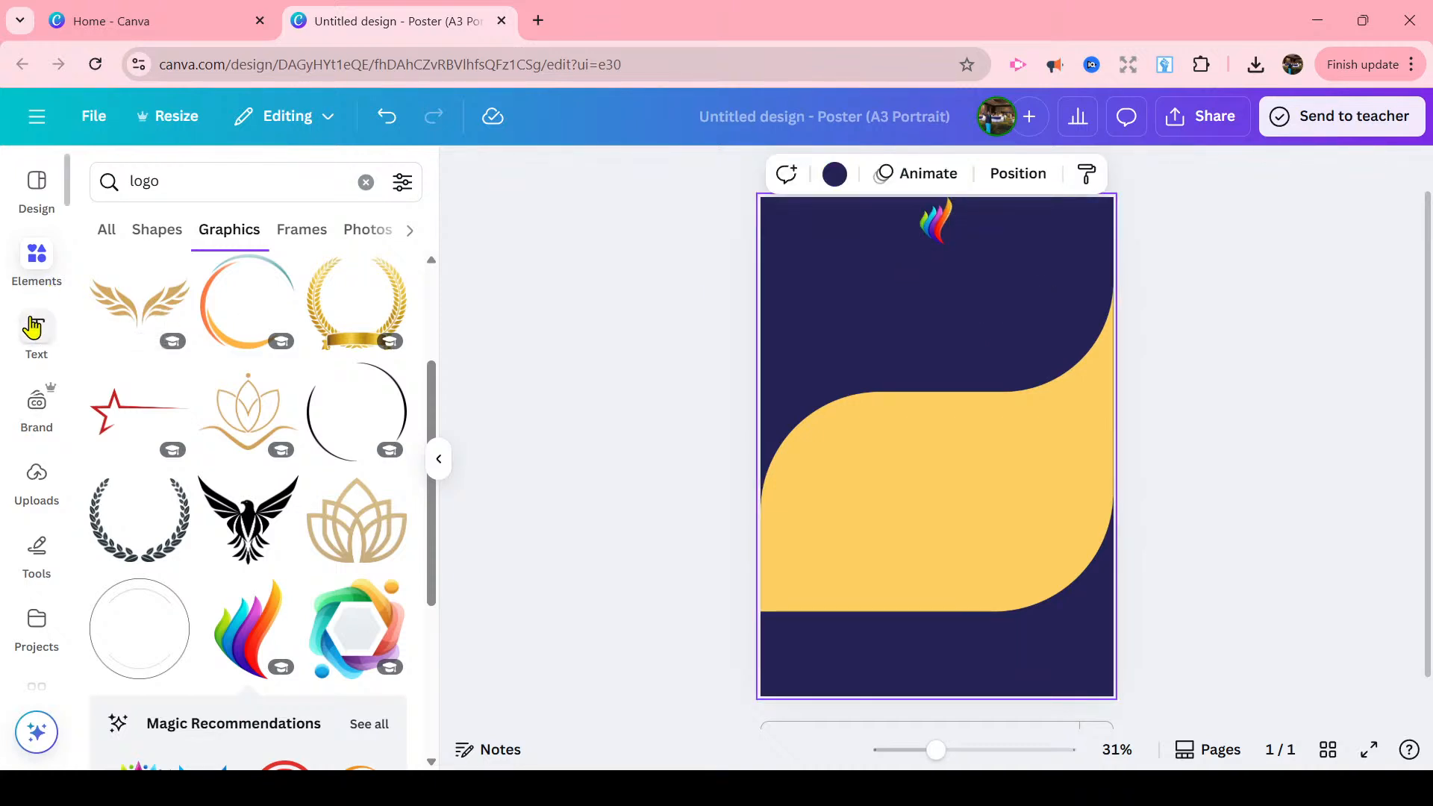
{"action": "left_click", "coordinate": [33, 327]}
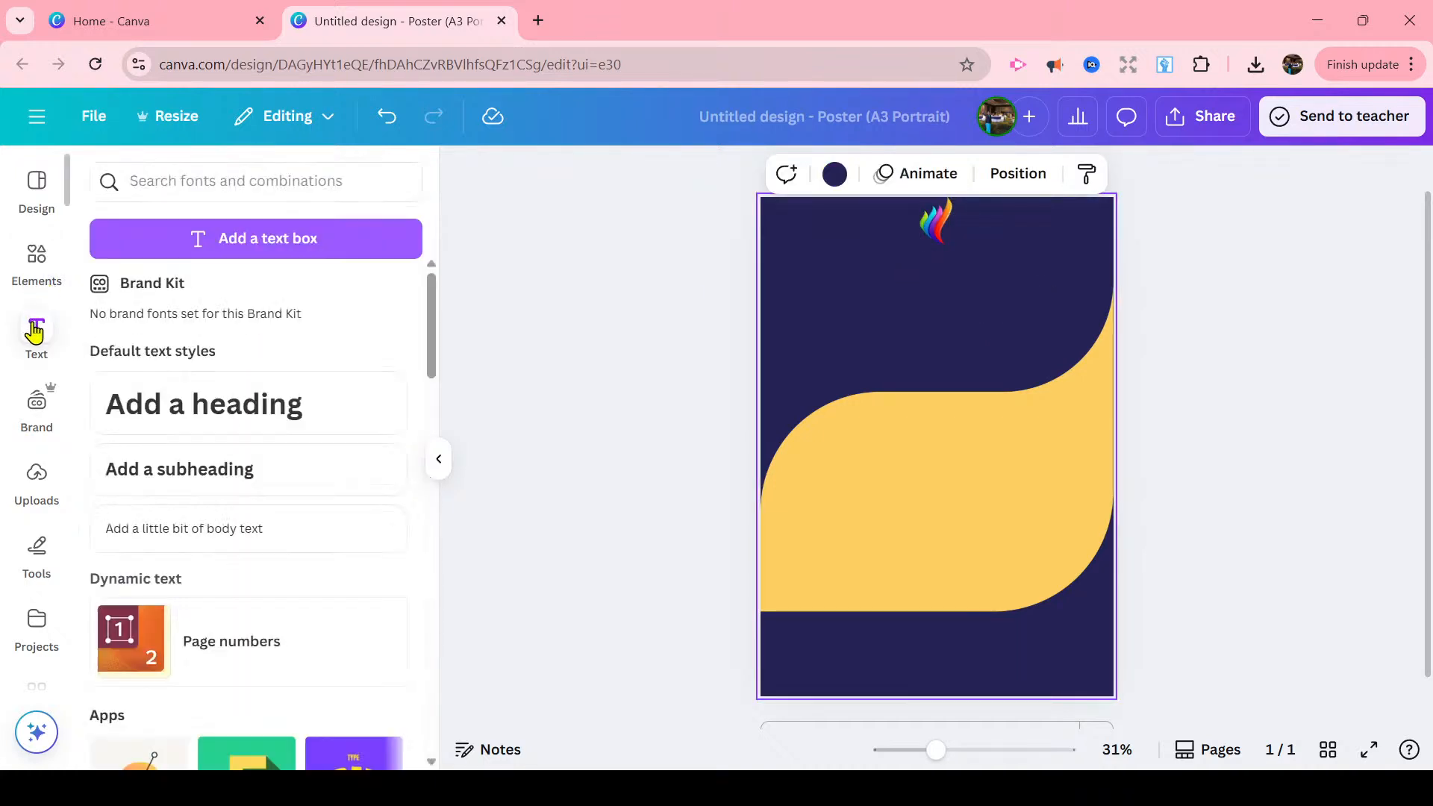
{"action": "left_click", "coordinate": [198, 476]}
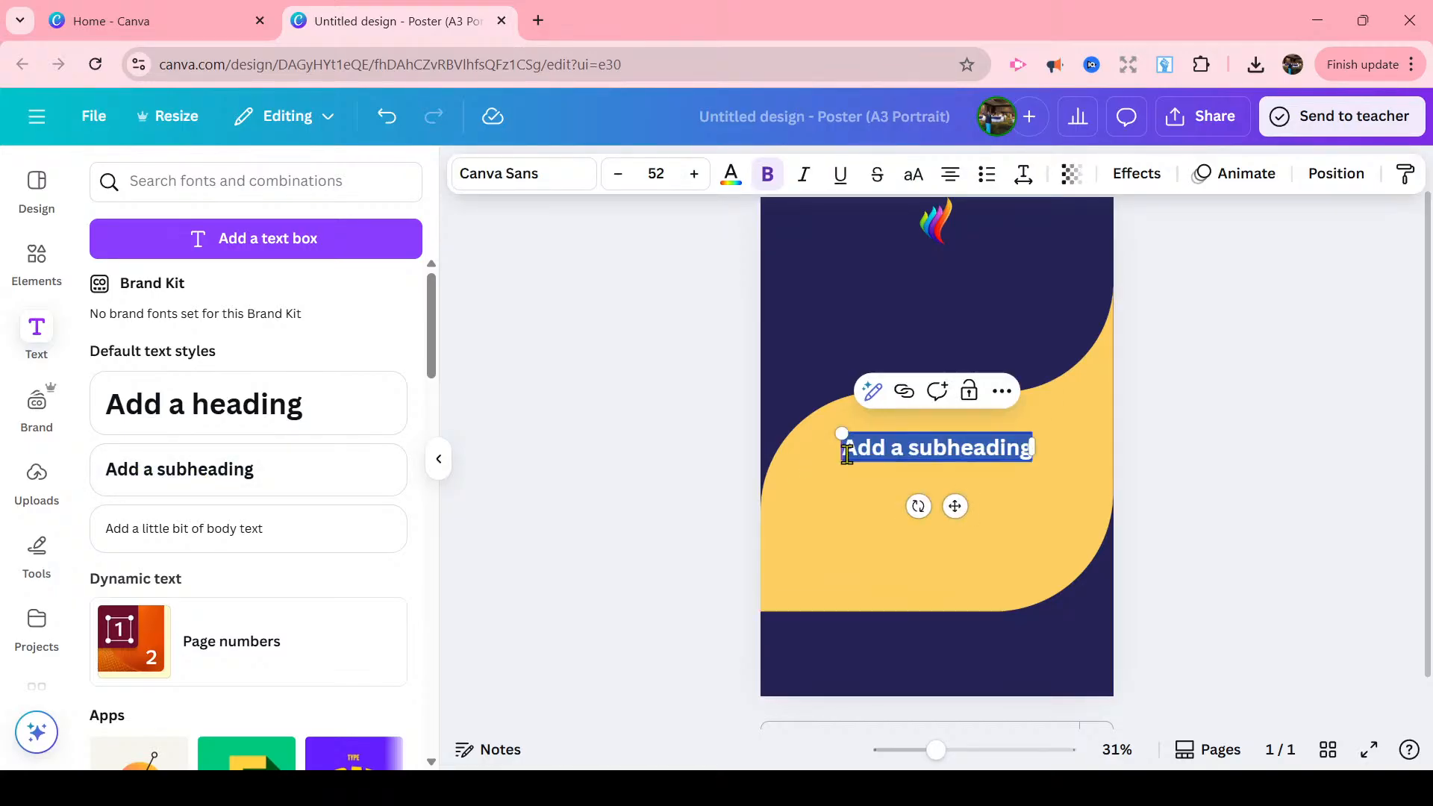
{"action": "type", "text": "Hollooo"}
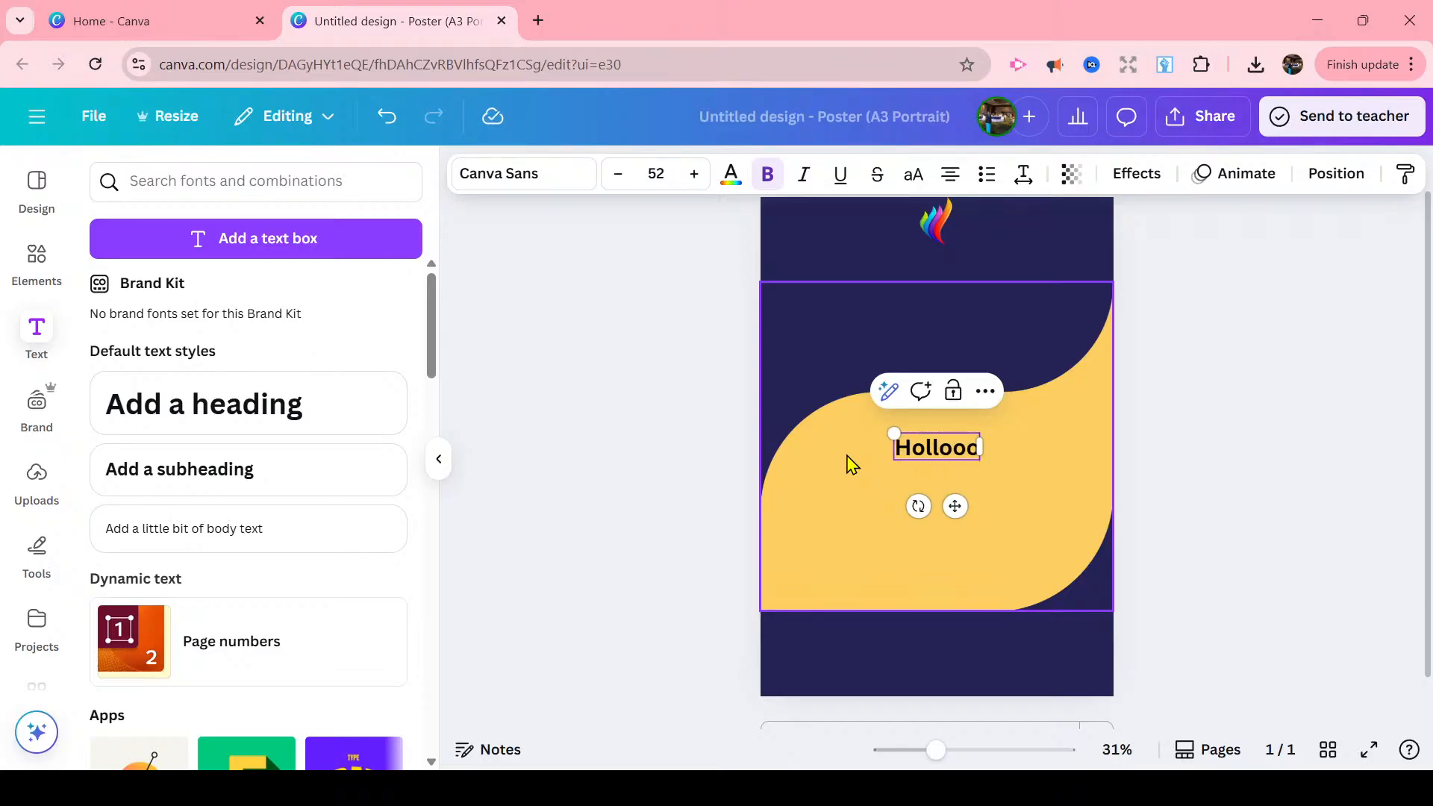
{"action": "type", "text": "lo"}
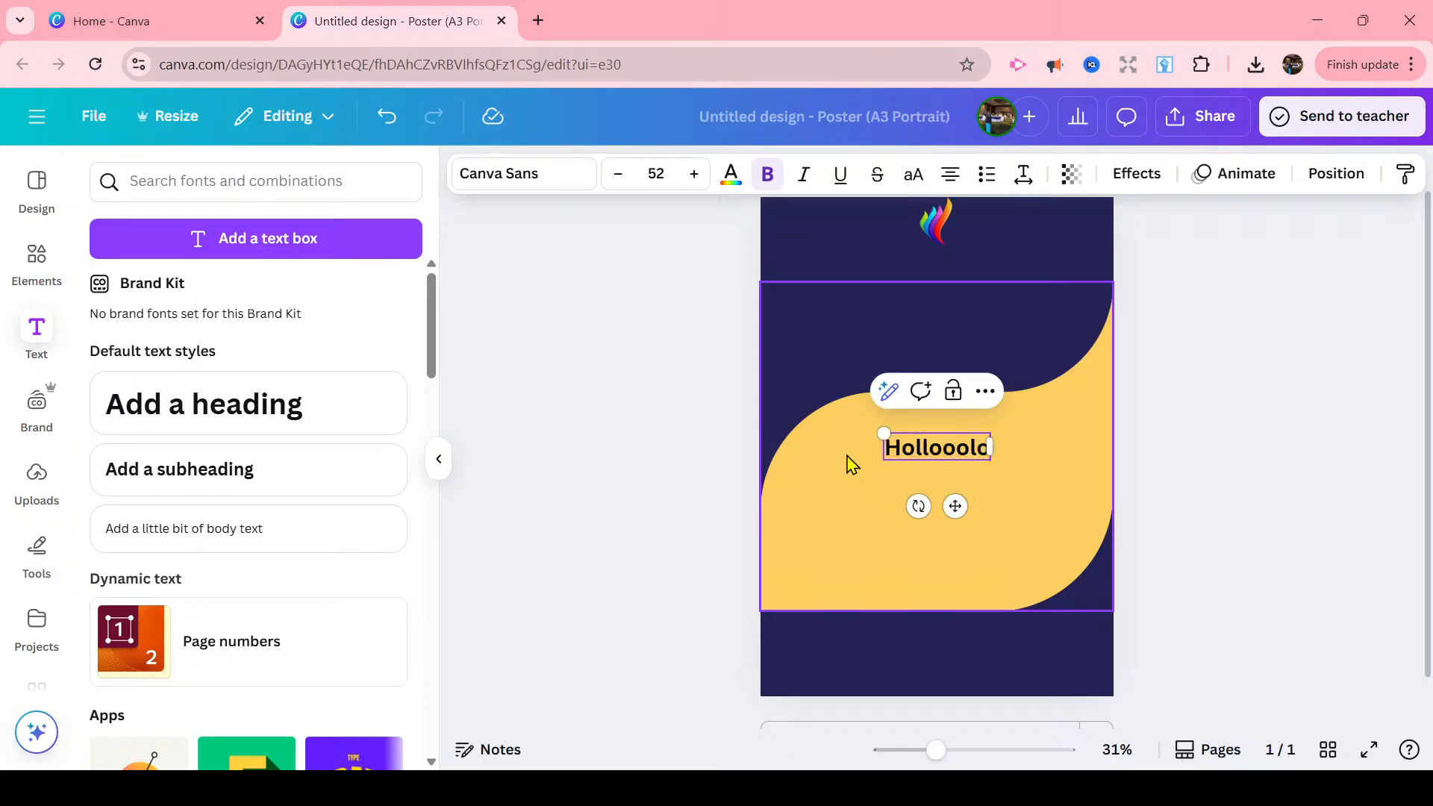
{"action": "left_click_drag", "start_coordinate": [959, 502], "coordinate": [1045, 279]}
- Recolour the "Hollooolo" text with the brand palette's white
{"action": "left_click", "coordinate": [732, 186]}
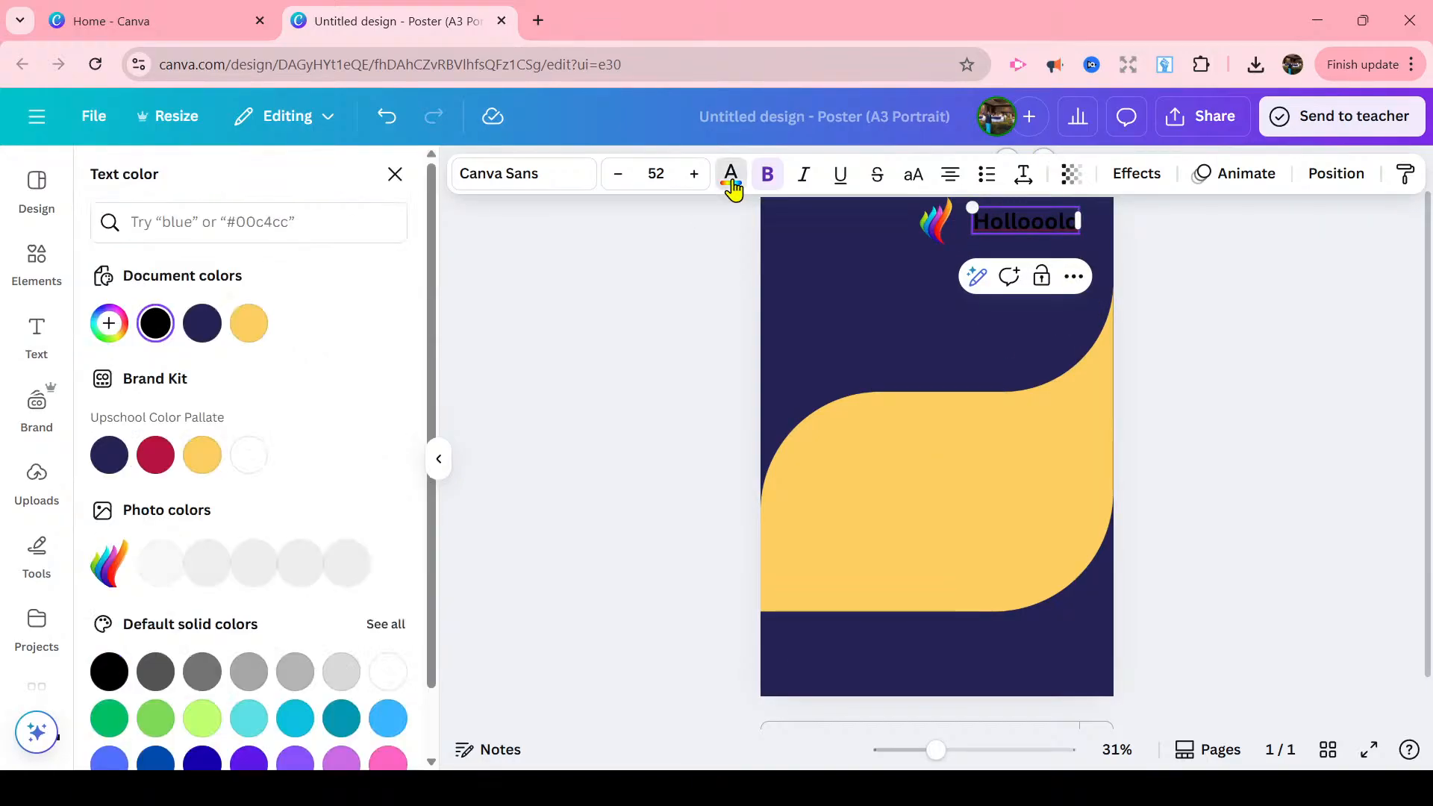
{"action": "left_click", "coordinate": [247, 456]}
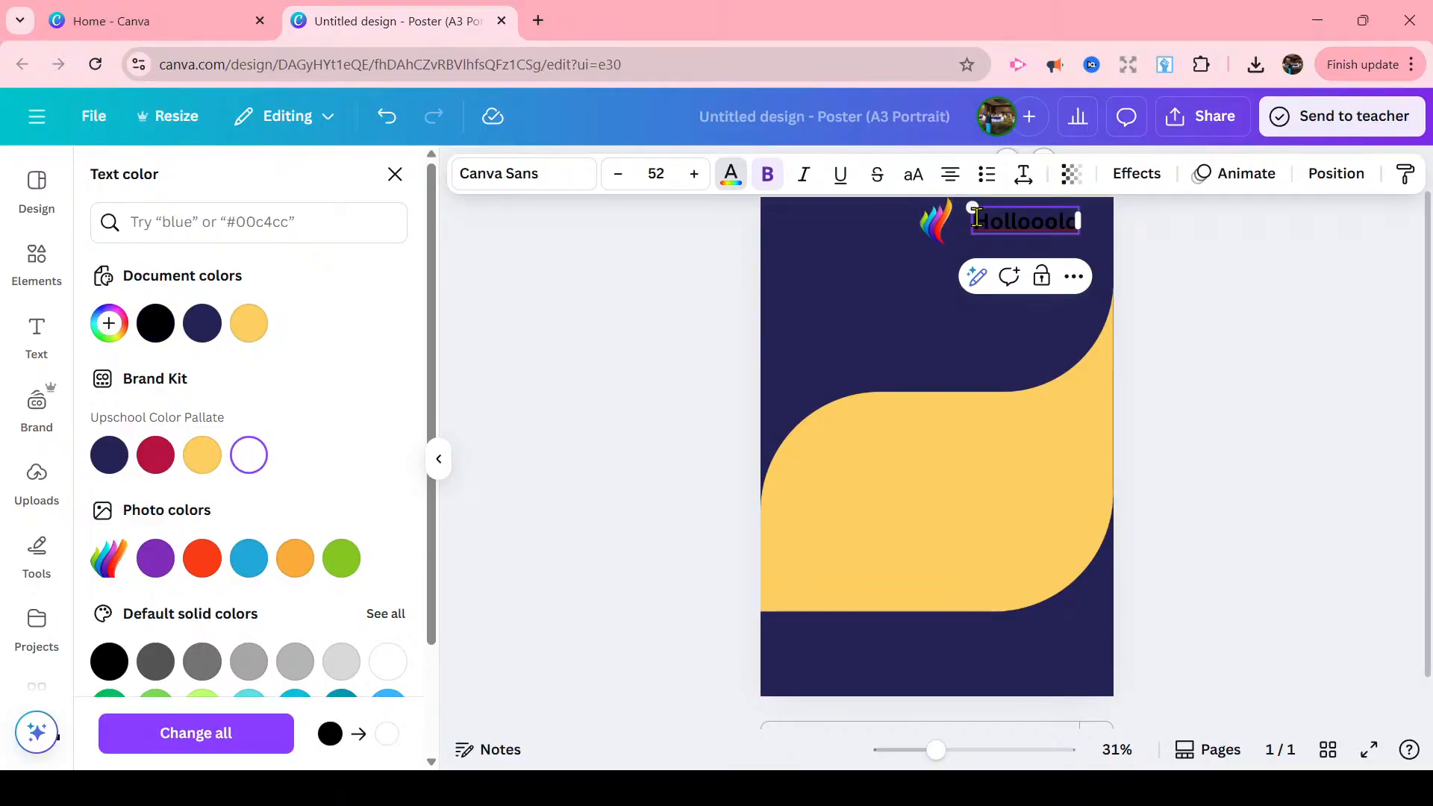
{"action": "left_click_drag", "start_coordinate": [976, 217], "coordinate": [1079, 218]}
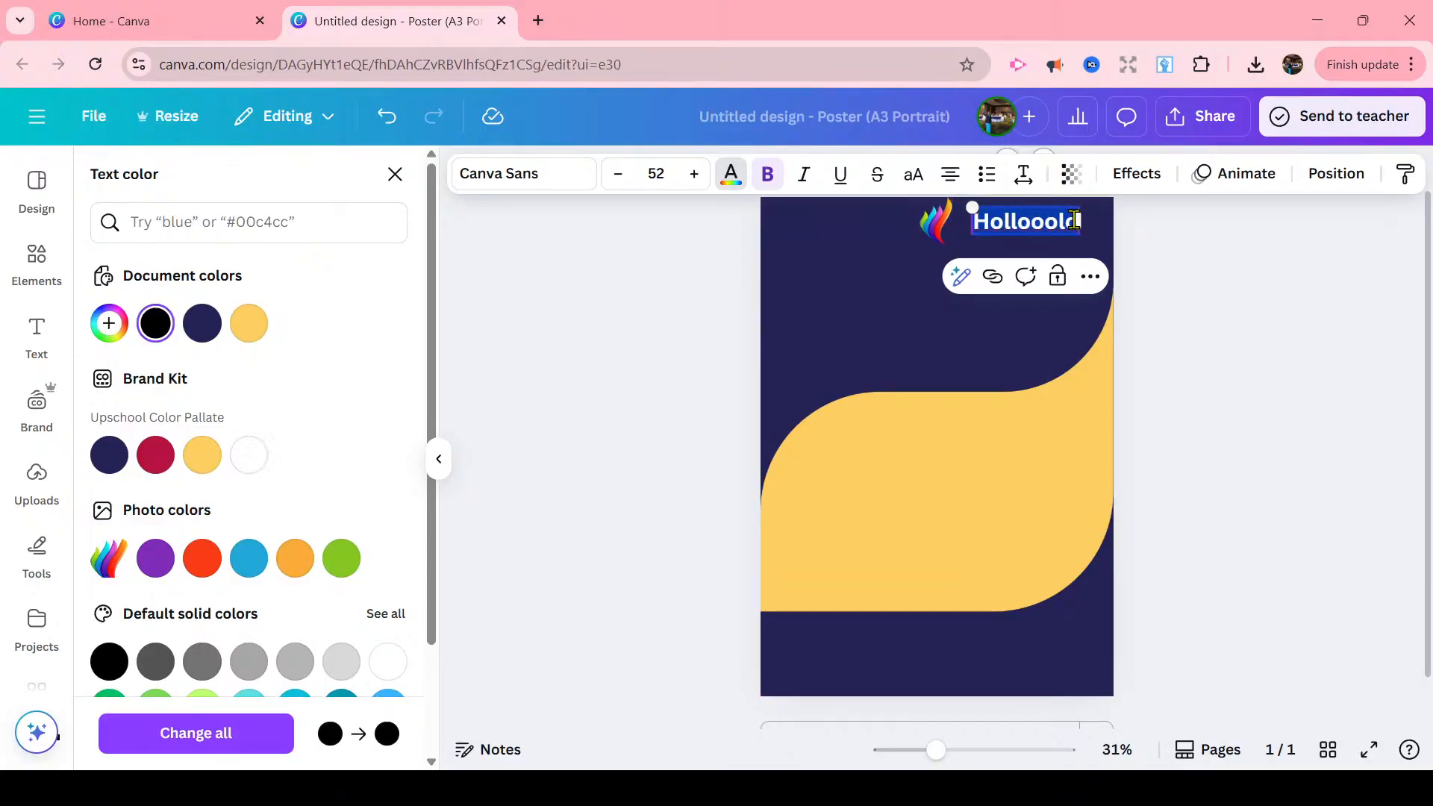
{"action": "left_click", "coordinate": [250, 454]}
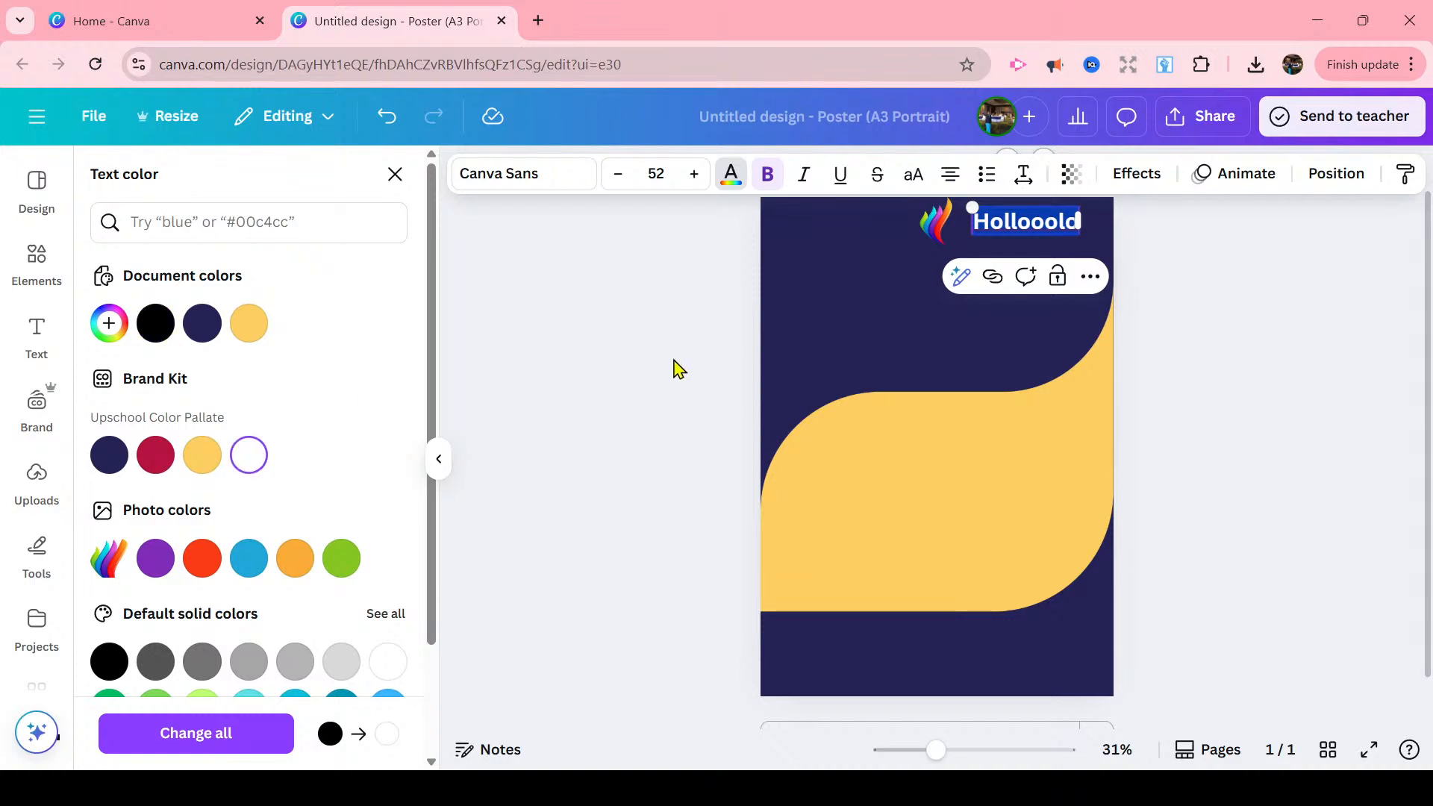
{"action": "left_click", "coordinate": [858, 338]}
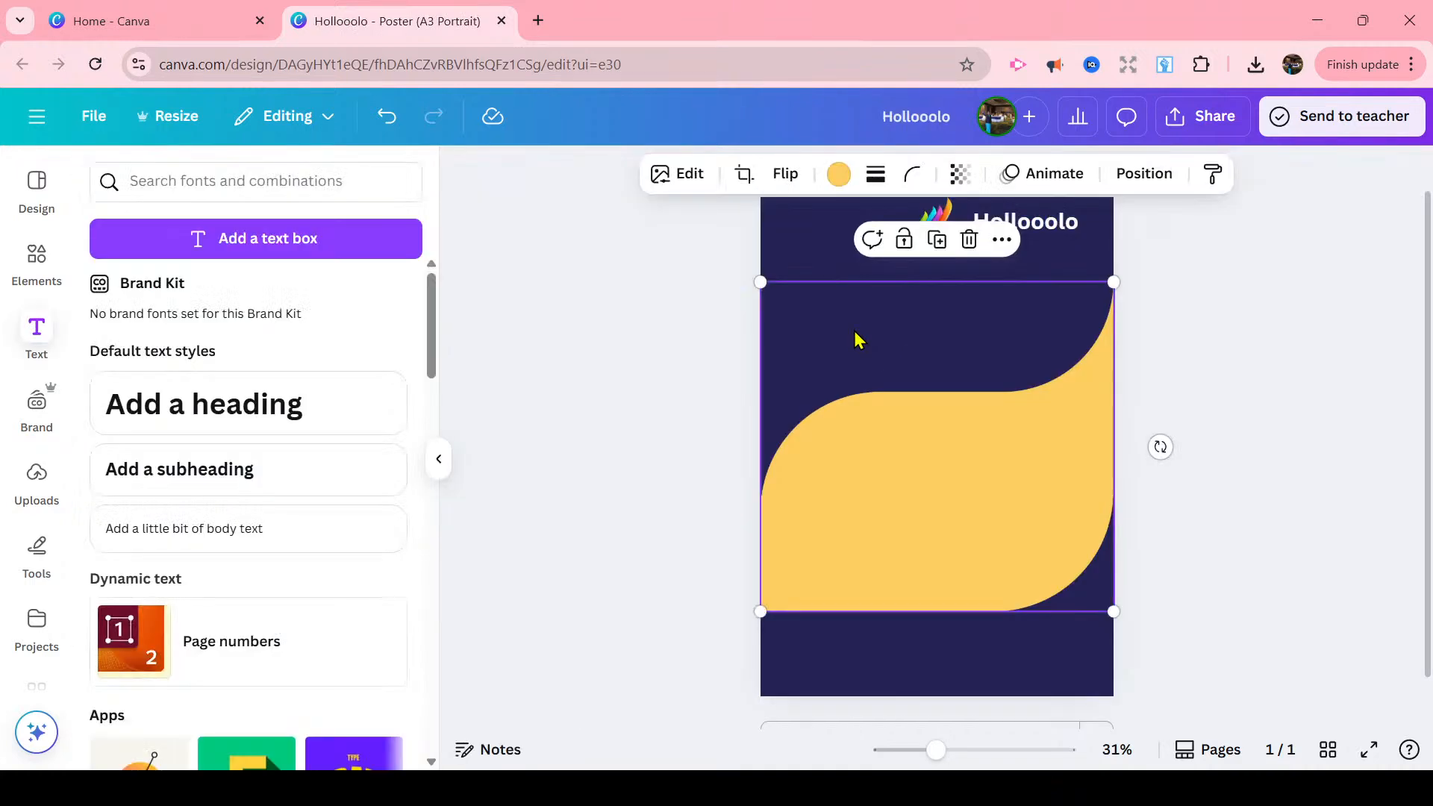
{"action": "left_click", "coordinate": [1171, 224]}
- Shift the "Hollooolo" text and the multicoloured logo slightly towards the poster's top-right corner
{"action": "left_click", "coordinate": [1014, 230]}
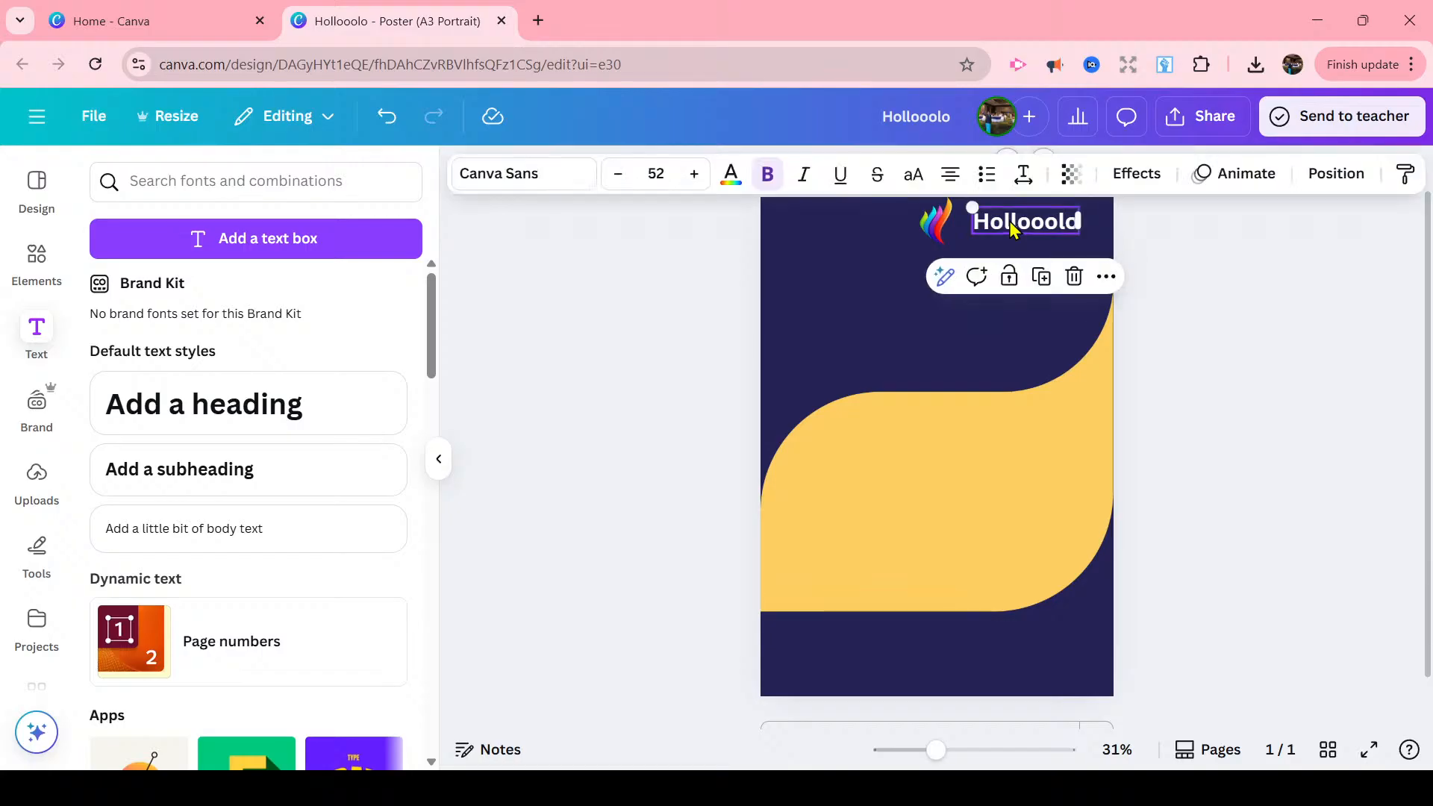
{"action": "left_click_drag", "start_coordinate": [1013, 230], "coordinate": [971, 234]}
{"action": "left_click", "coordinate": [942, 233]}
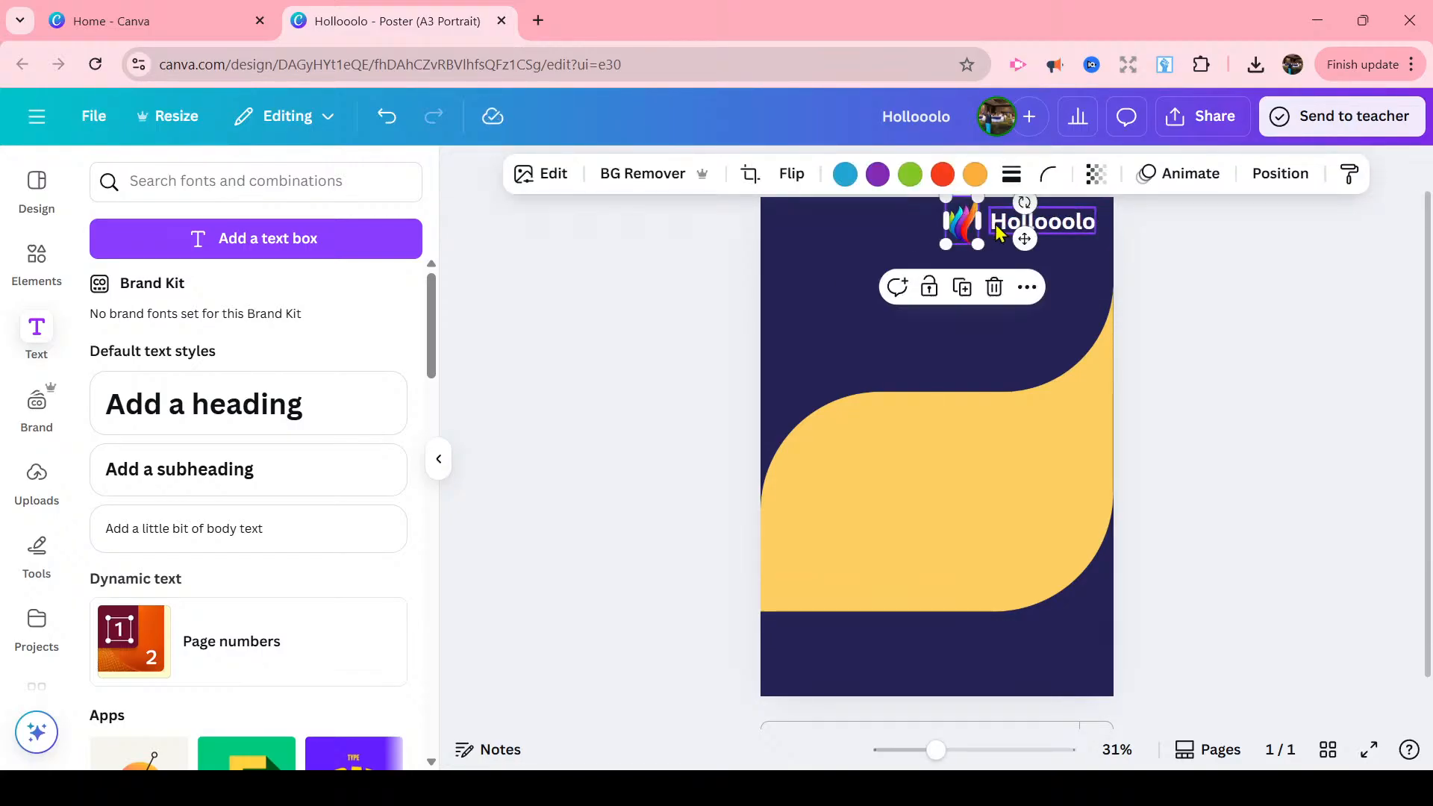
- Change the font of the "Hollooolo" text to Comely
{"action": "left_click", "coordinate": [1058, 226]}
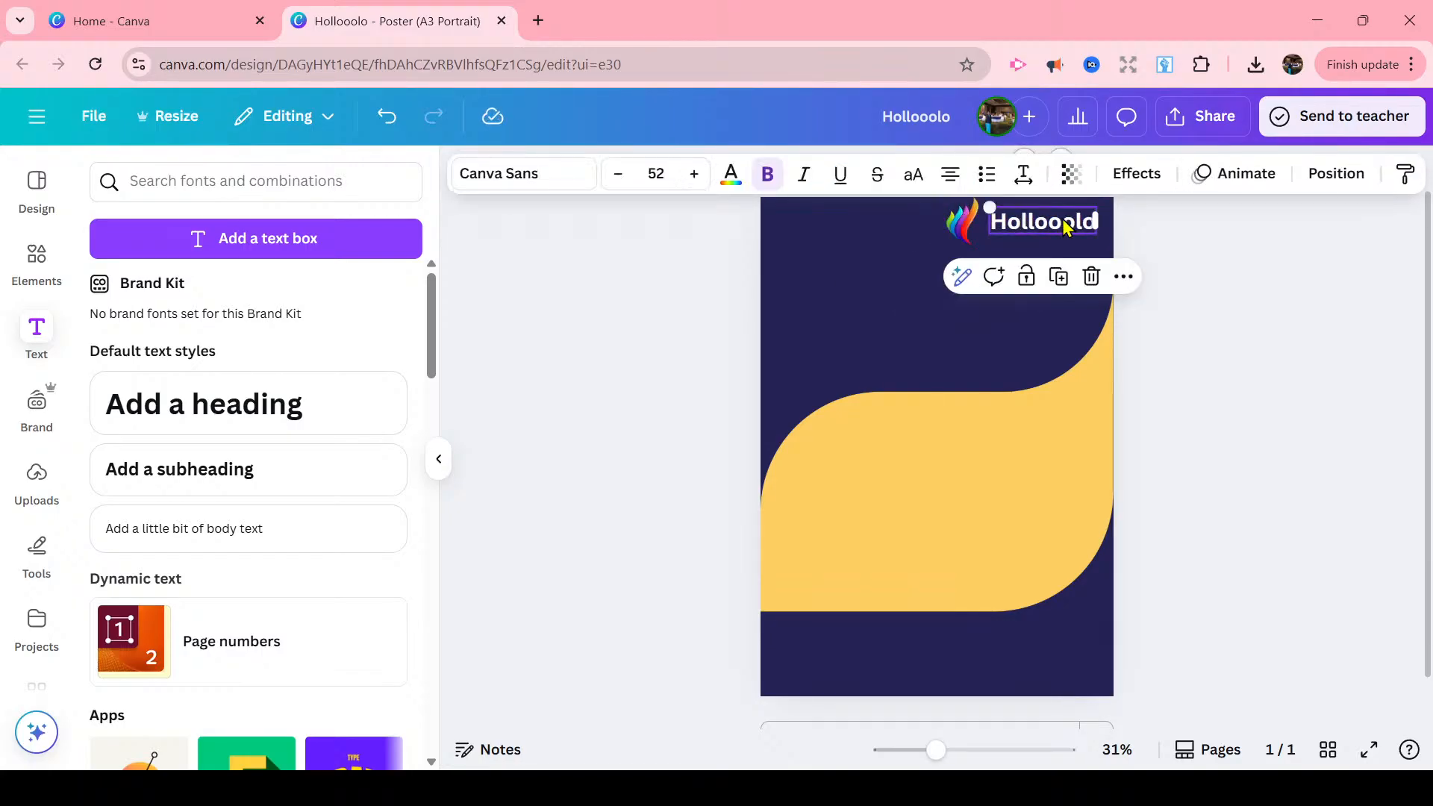
{"action": "left_click", "coordinate": [538, 186]}
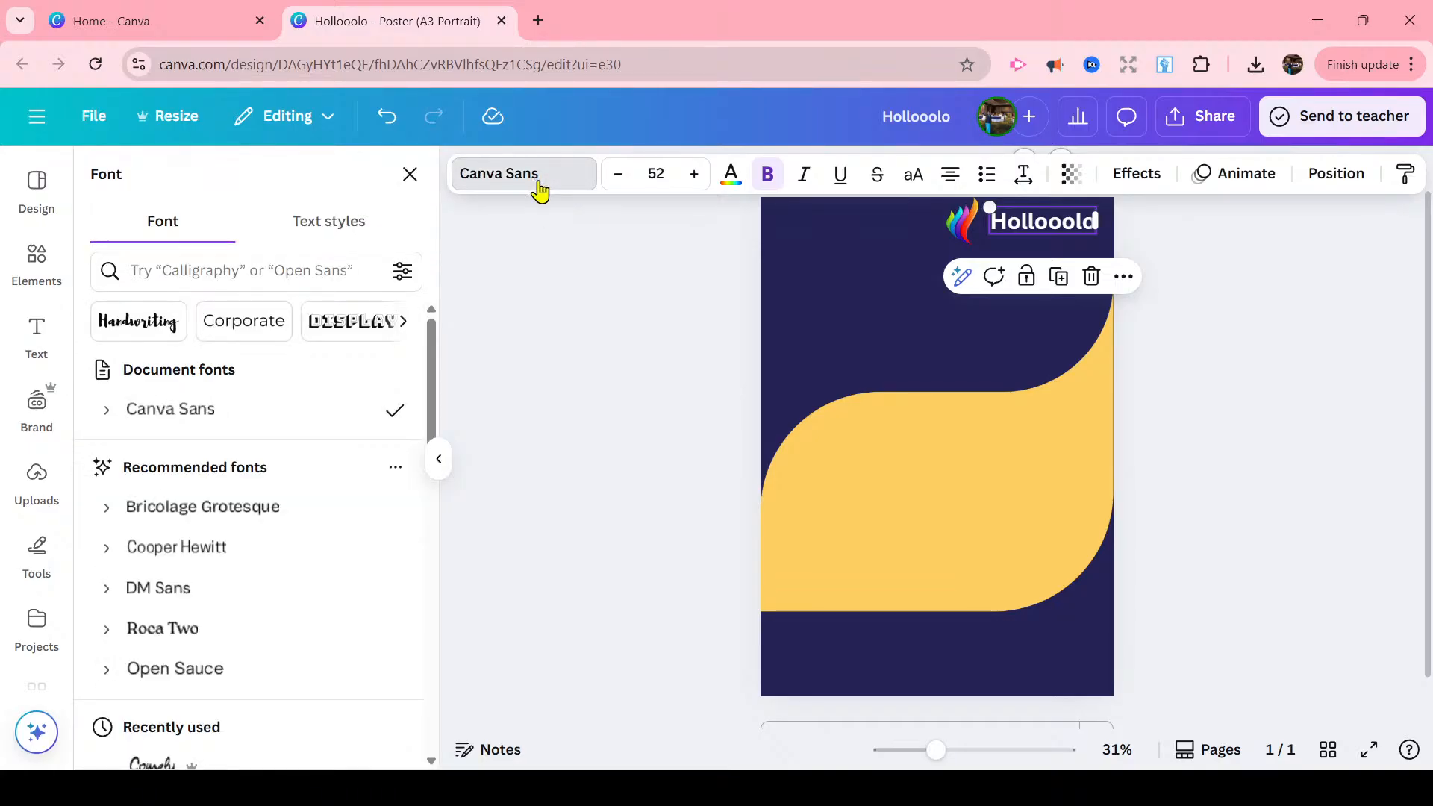
{"action": "left_click_drag", "start_coordinate": [435, 361], "coordinate": [441, 399]}
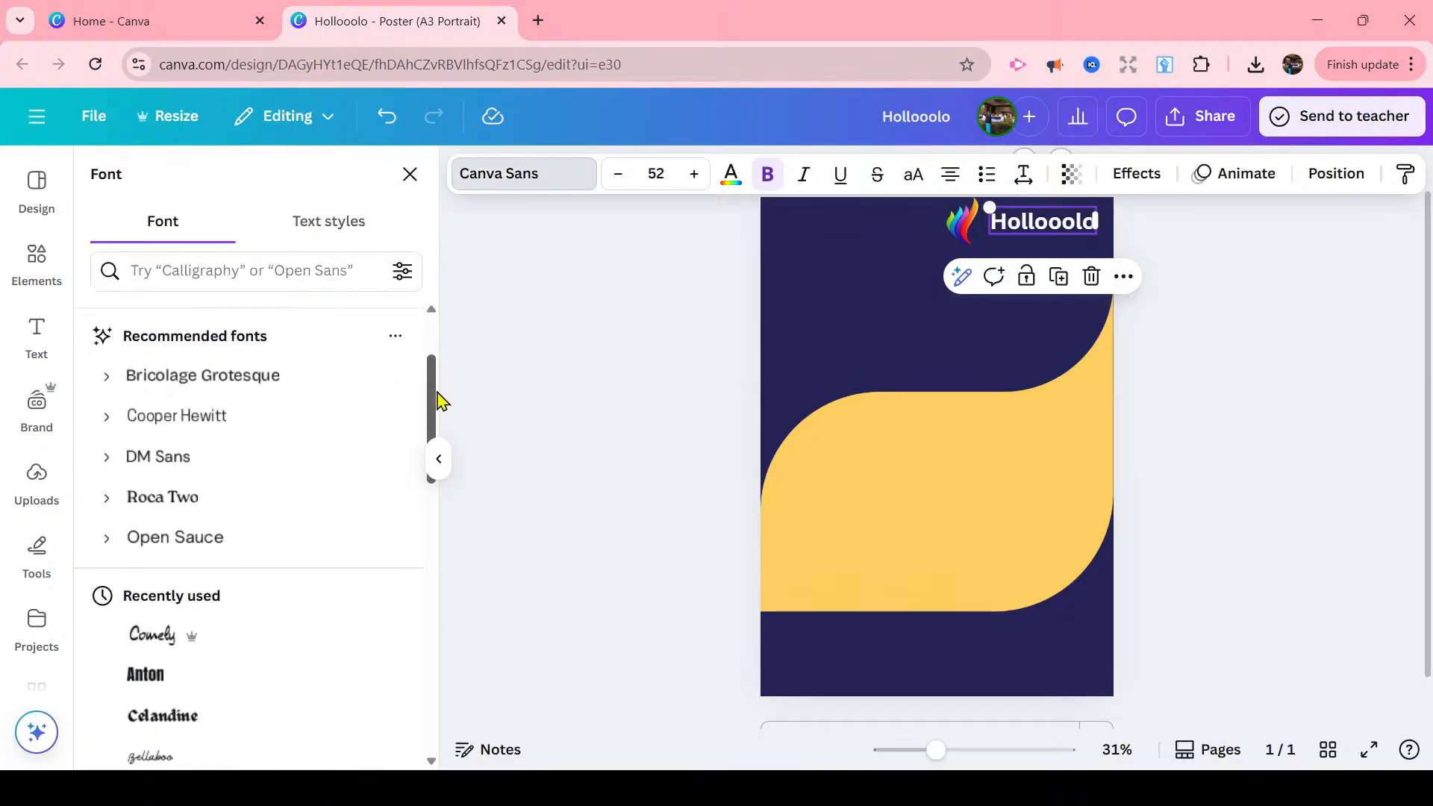
{"action": "left_click", "coordinate": [166, 636]}
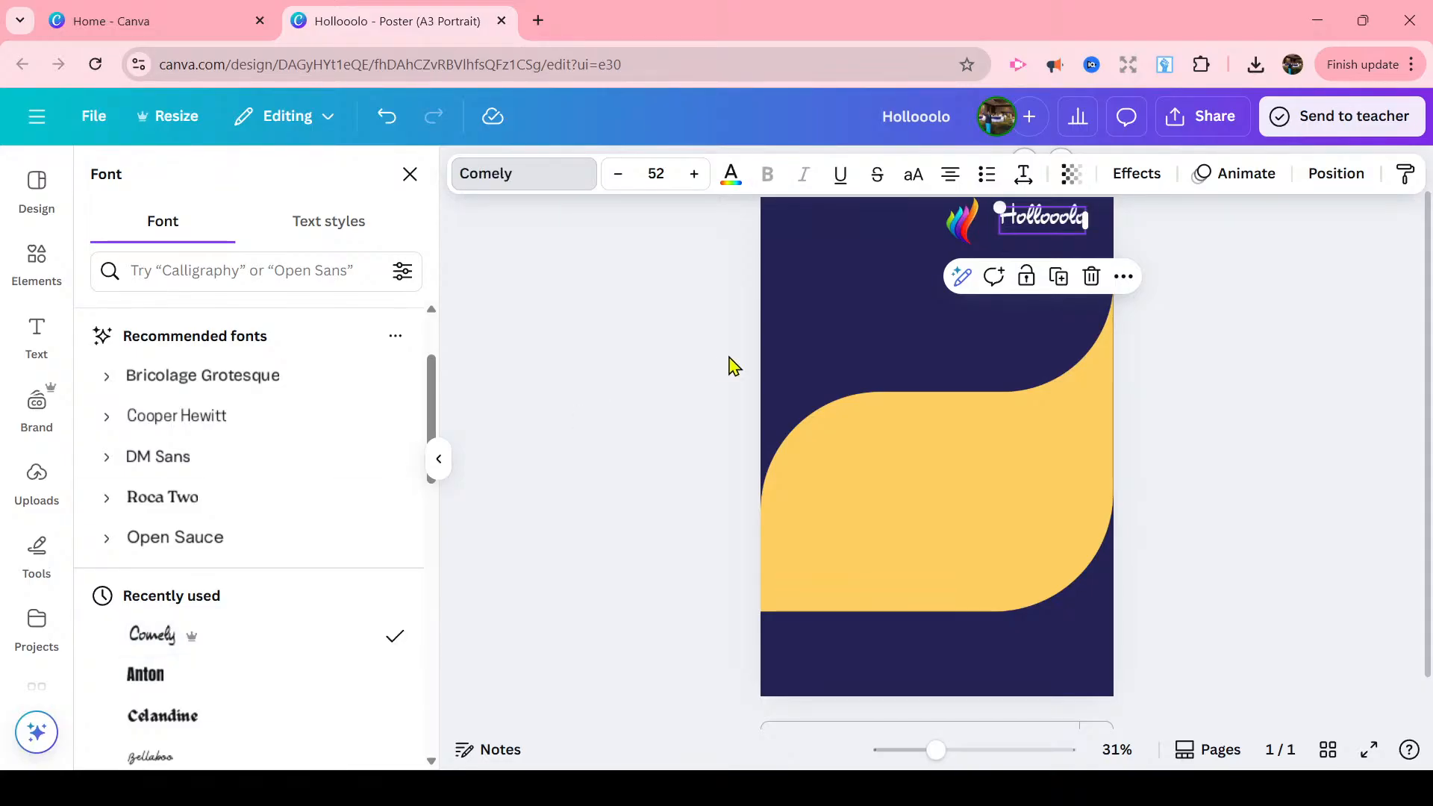
- Move the multicoloured logo closer to the "Hollooolo" text
{"action": "left_click", "coordinate": [963, 227]}
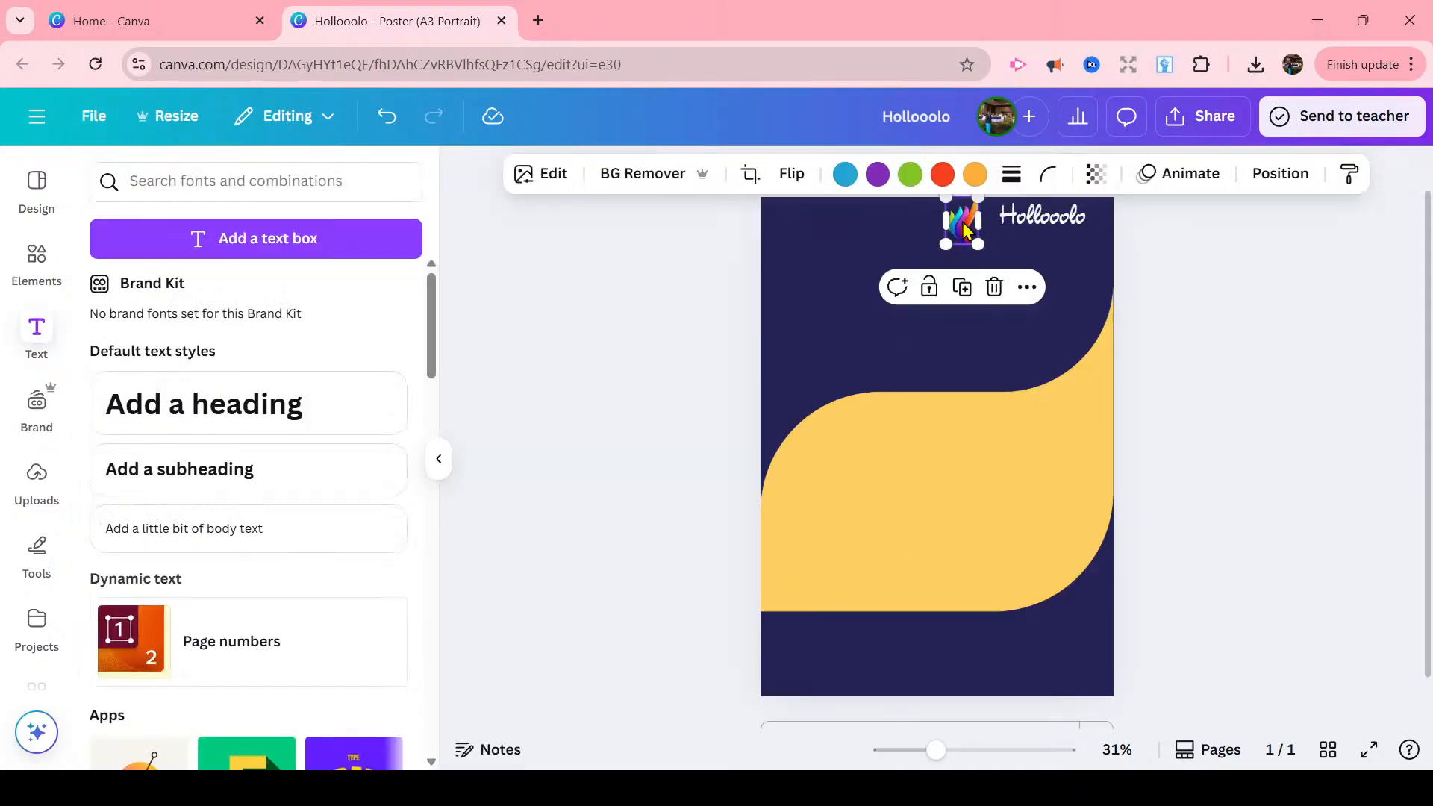
{"action": "left_click_drag", "start_coordinate": [963, 228], "coordinate": [977, 231]}
{"action": "left_click", "coordinate": [1222, 251]}
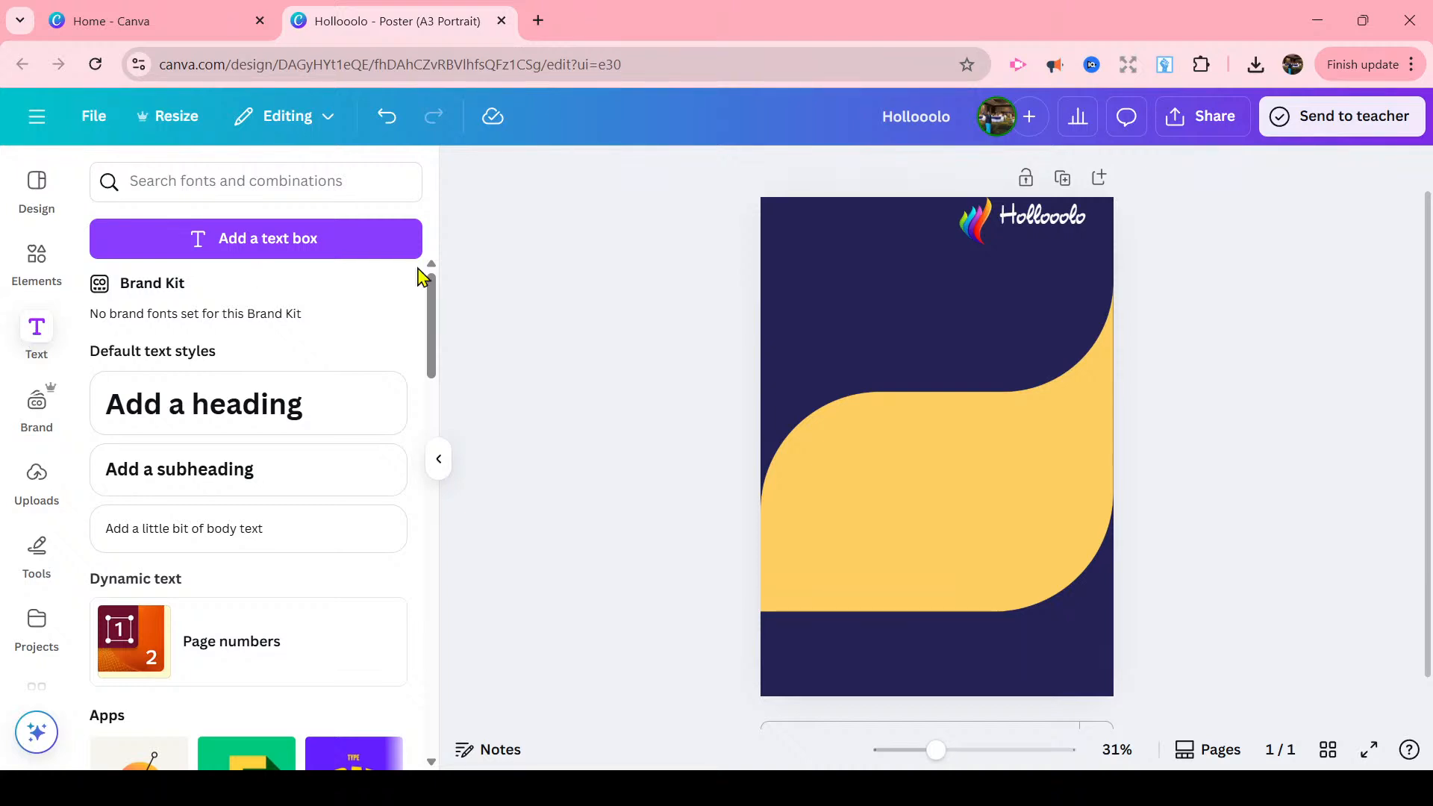
- Add the "Flash SALE" font combination and place it in the navy area below the logo
{"action": "left_click_drag", "start_coordinate": [433, 300], "coordinate": [478, 444]}
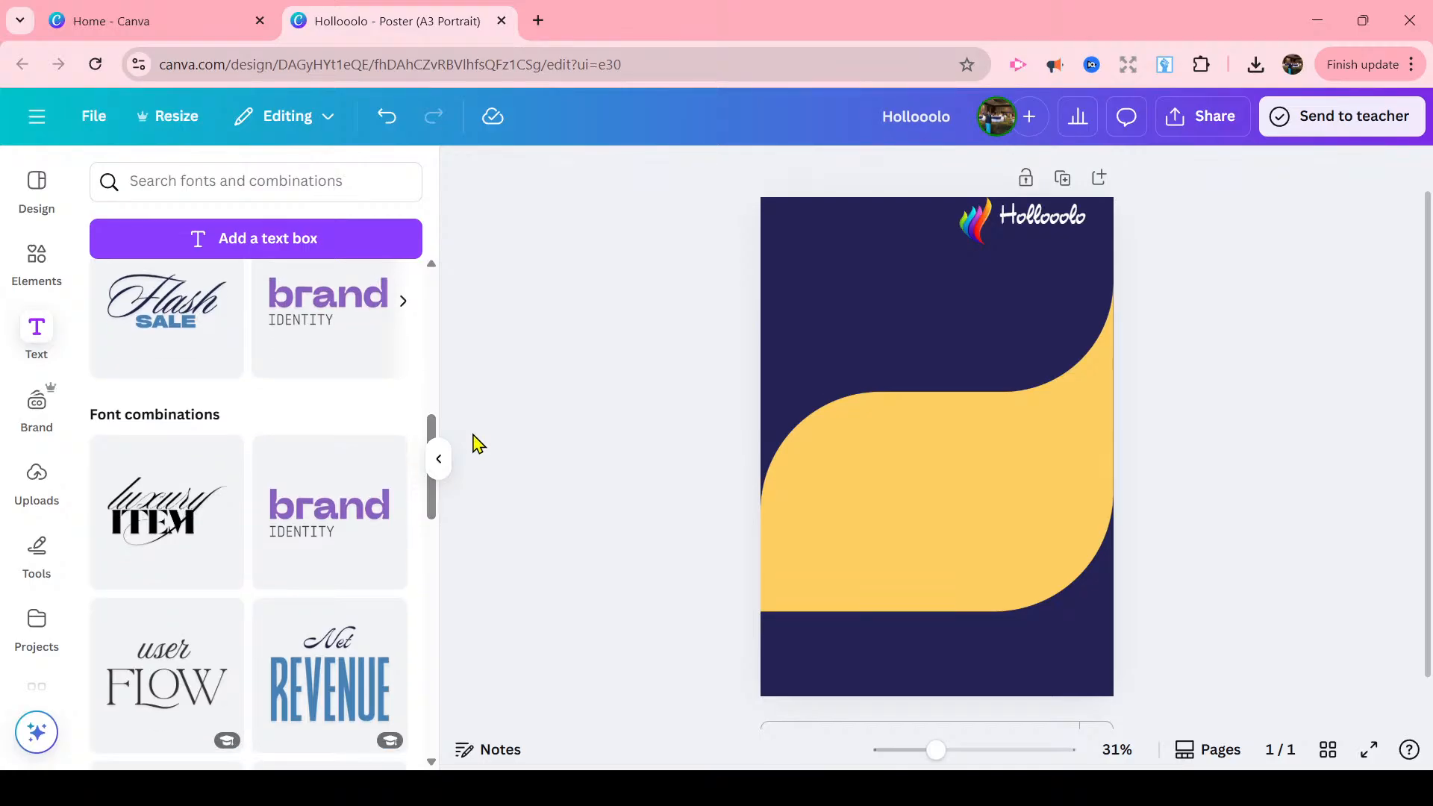
{"action": "left_click", "coordinate": [164, 312]}
{"action": "left_click_drag", "start_coordinate": [961, 452], "coordinate": [943, 307]}
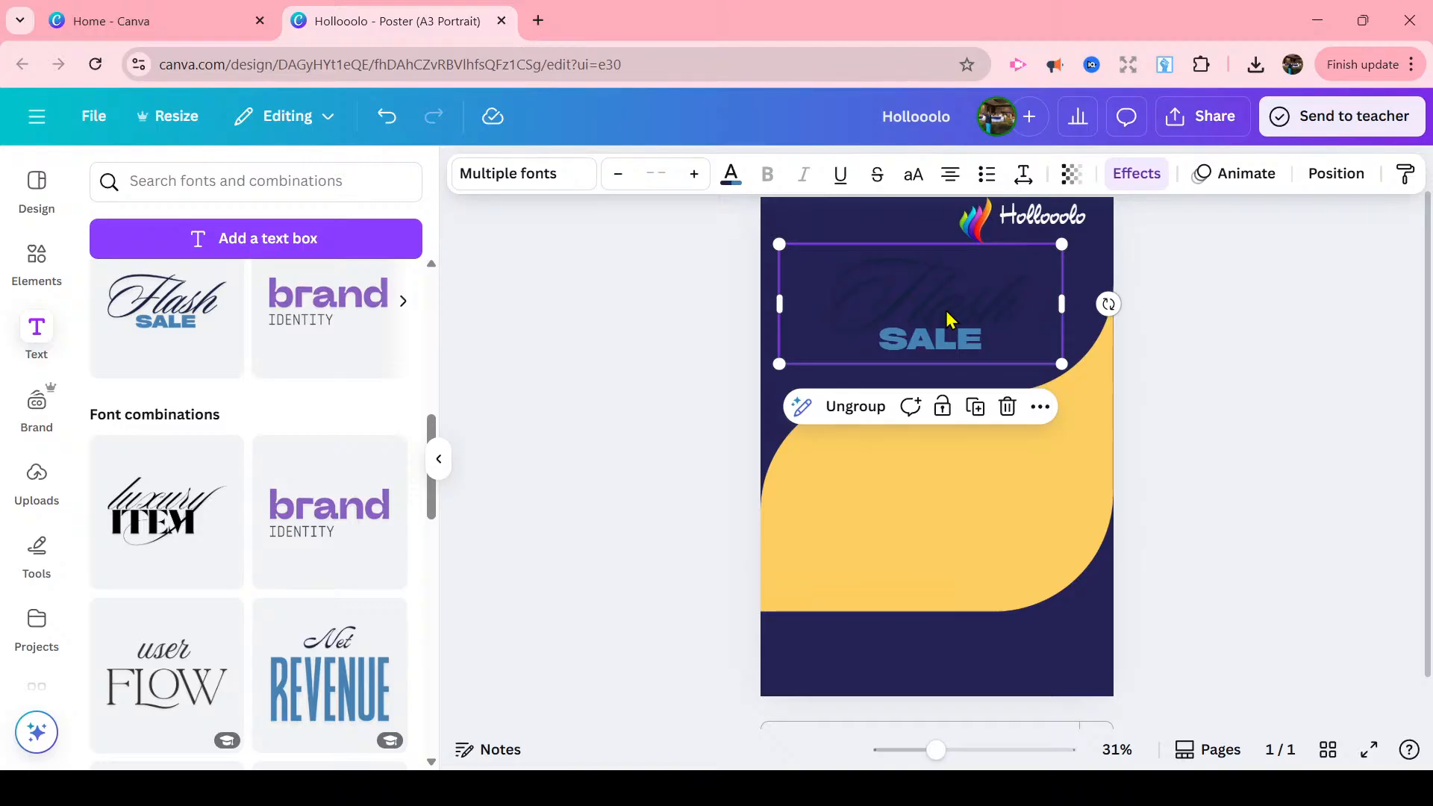
- Ungroup the "Flash SALE" text and move the "SALE" line down, just above the yellow shape
{"action": "left_click", "coordinate": [856, 408]}
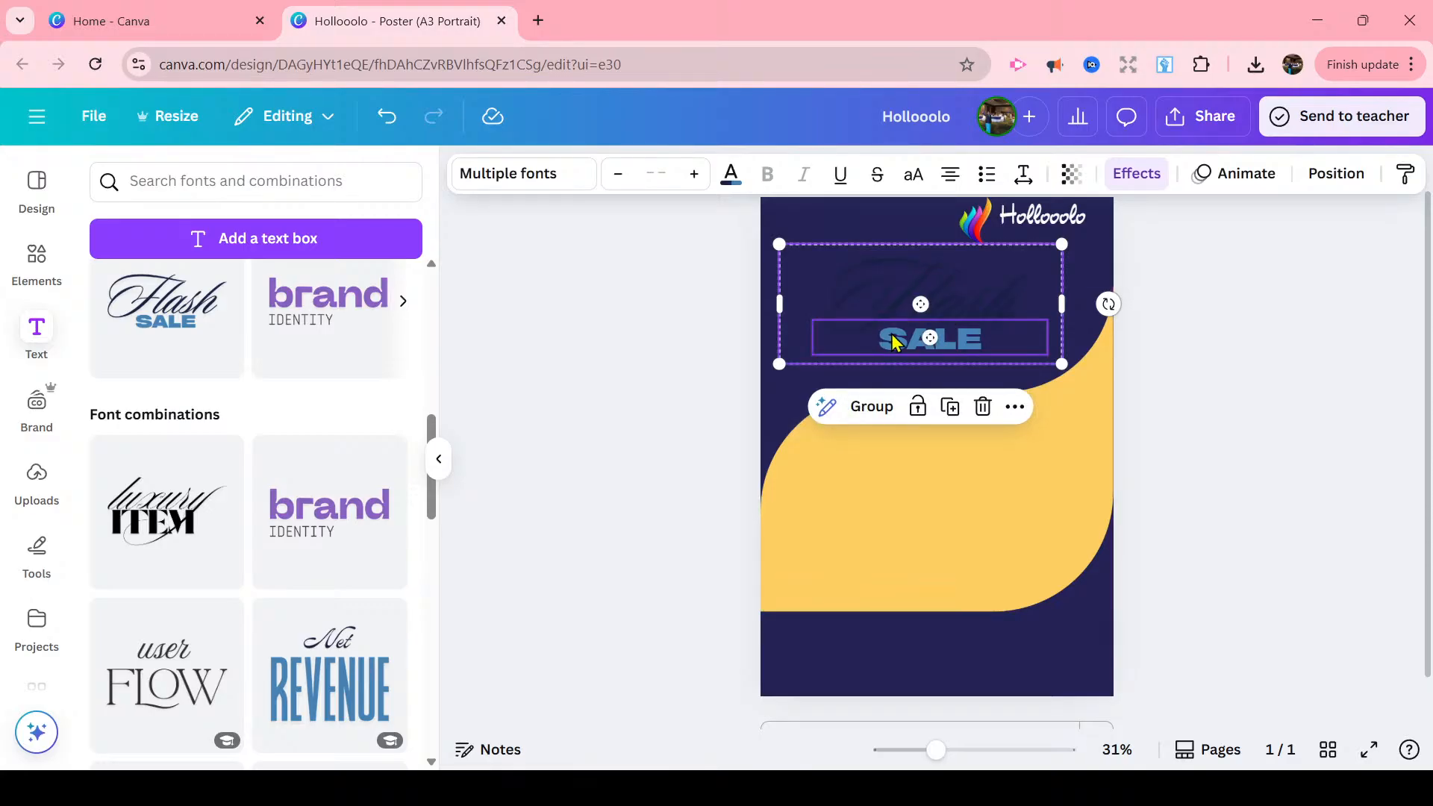
{"action": "mouse_move", "coordinate": [893, 340]}
{"action": "left_mouse_down"}
{"action": "mouse_move", "coordinate": [890, 359]}
{"action": "mouse_move", "coordinate": [890, 329]}
{"action": "left_mouse_up"}
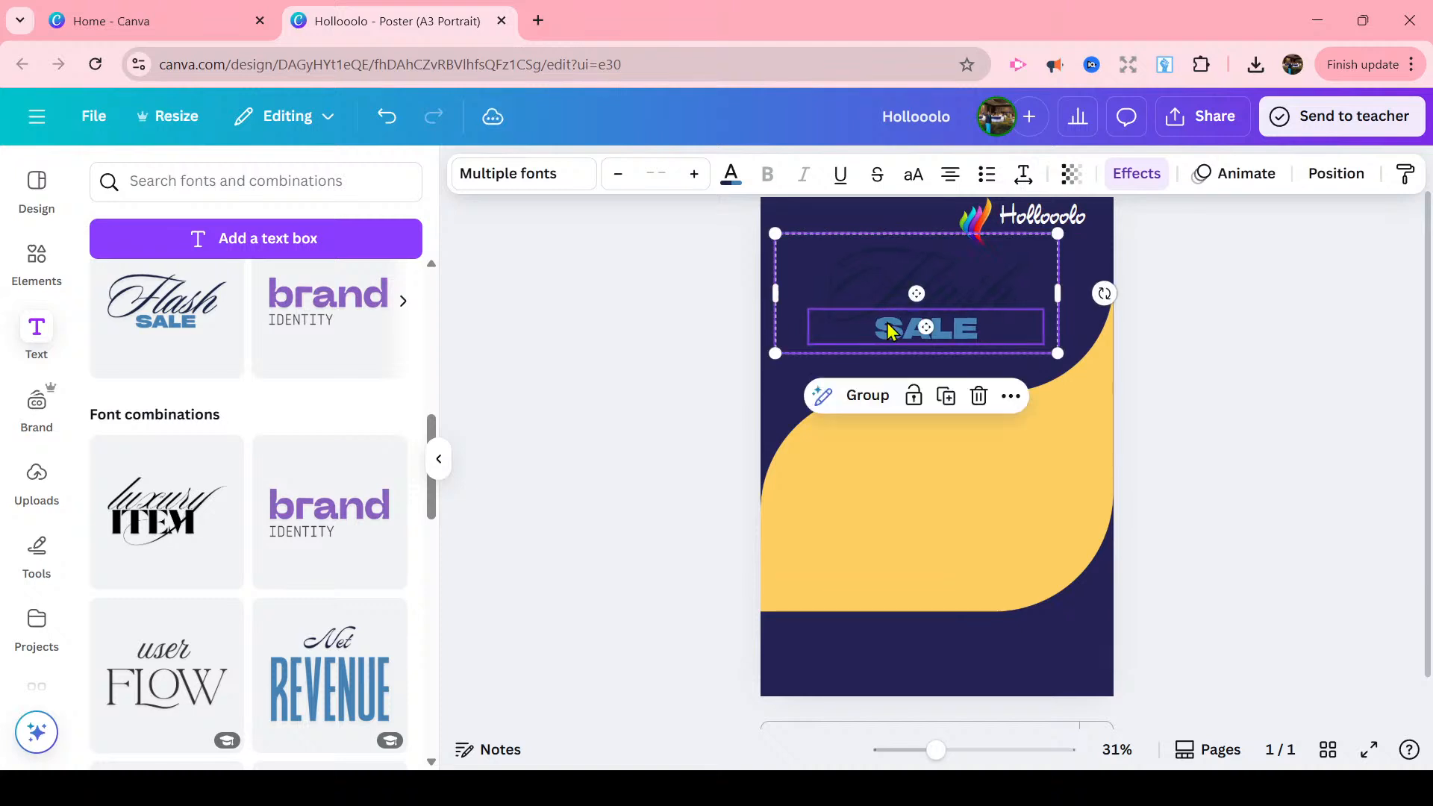
{"action": "left_click", "coordinate": [1170, 299]}
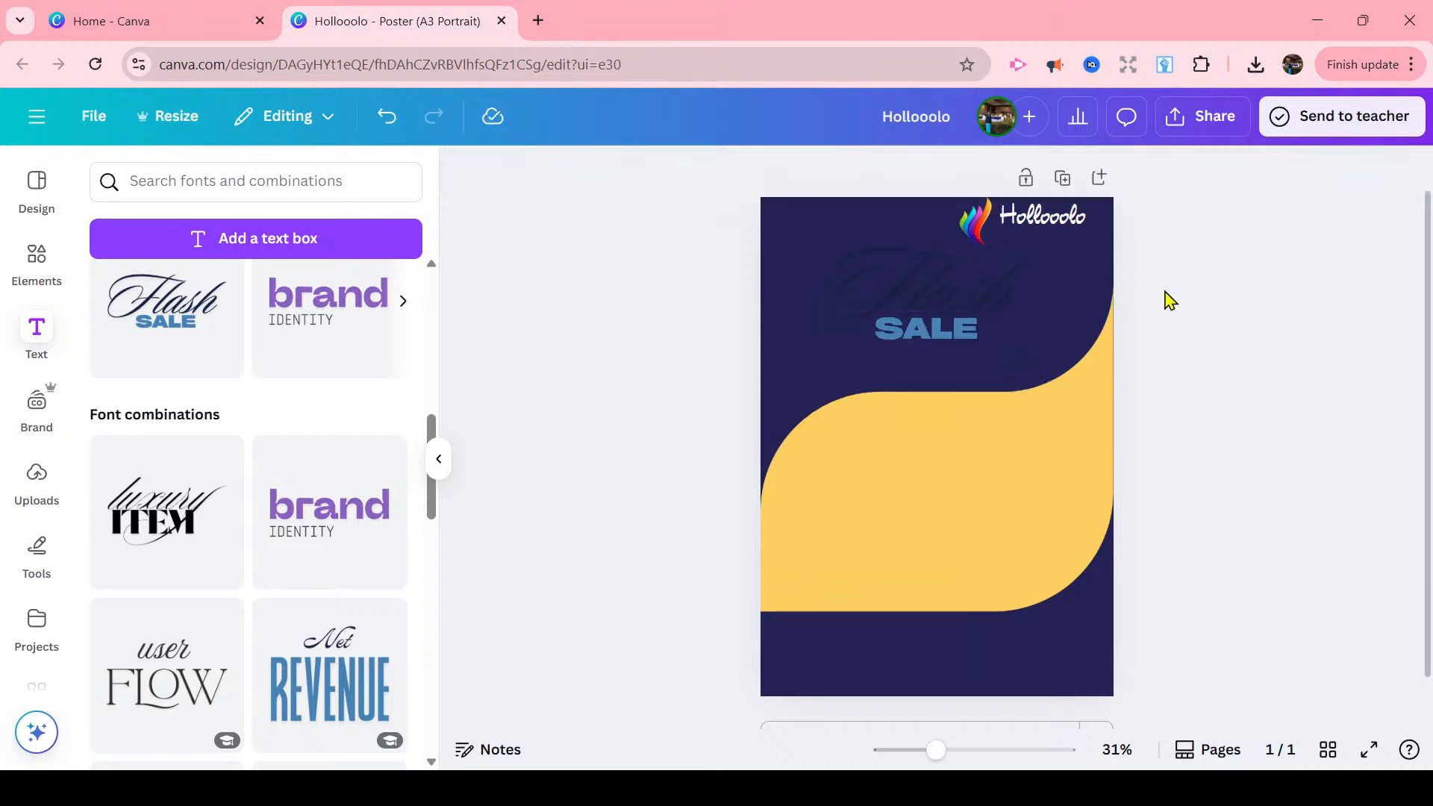
{"action": "left_click", "coordinate": [978, 343]}
{"action": "left_click_drag", "start_coordinate": [978, 343], "coordinate": [975, 379]}
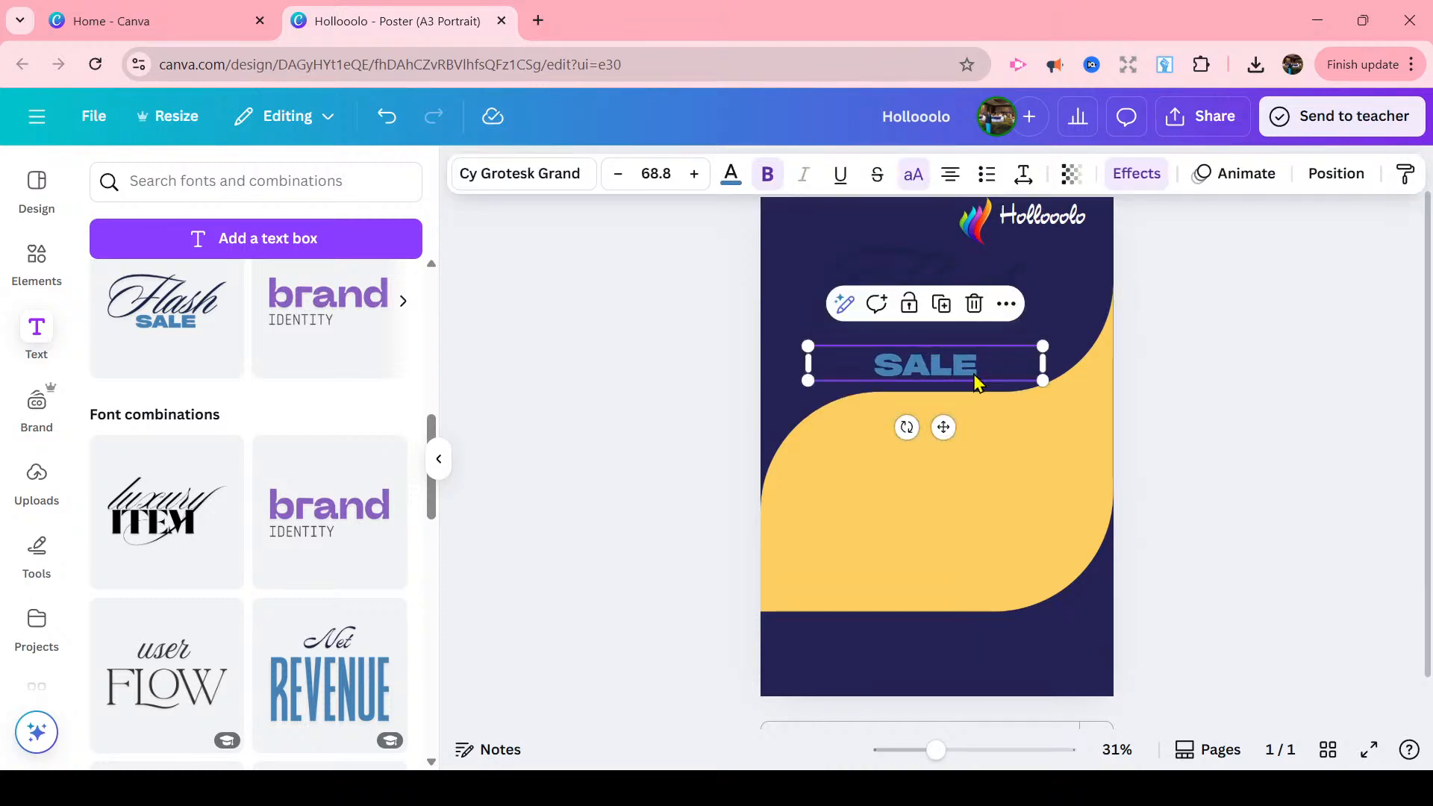
- Replace the script word "Flash" with "We Are"
{"action": "left_click", "coordinate": [1017, 278]}
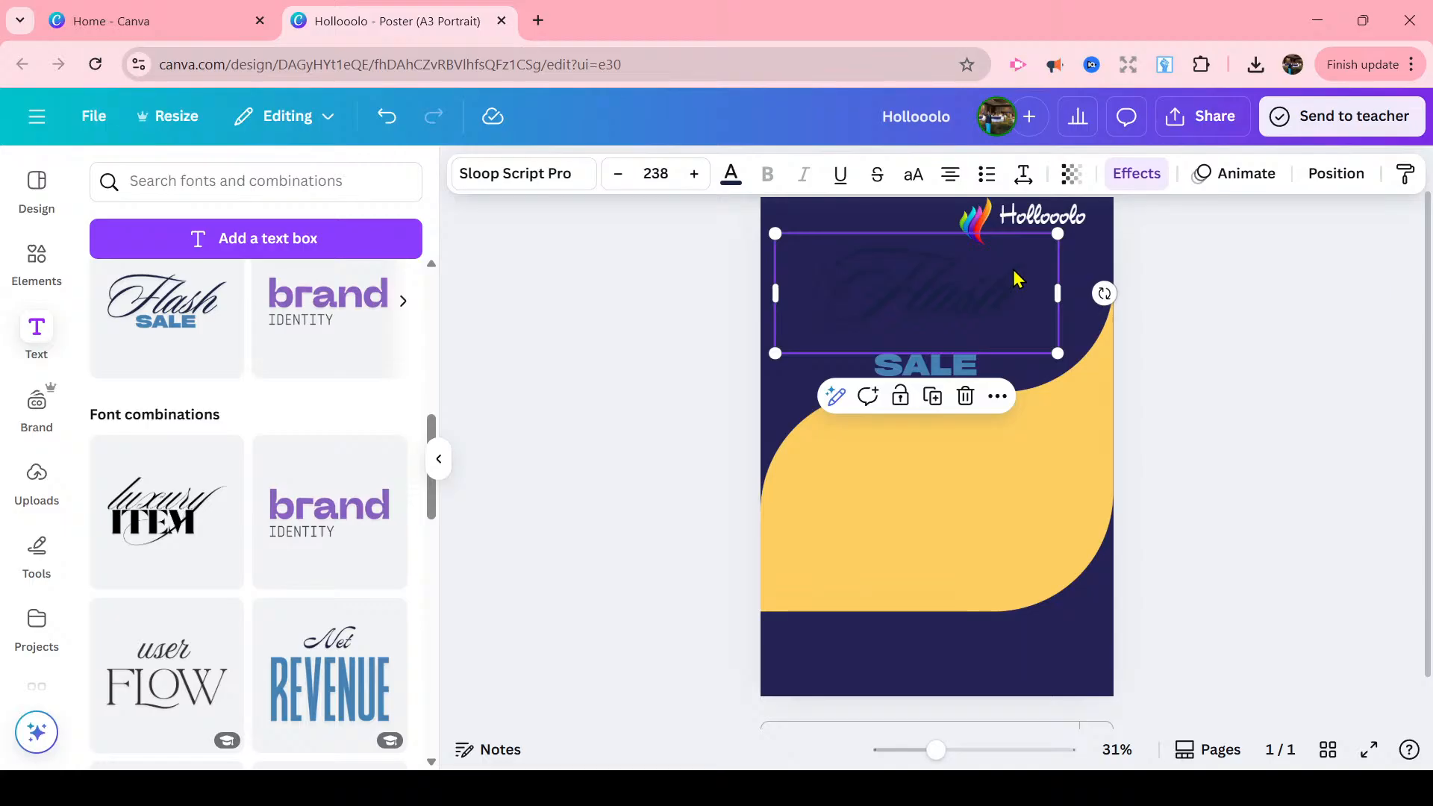
{"action": "left_click", "coordinate": [1013, 269]}
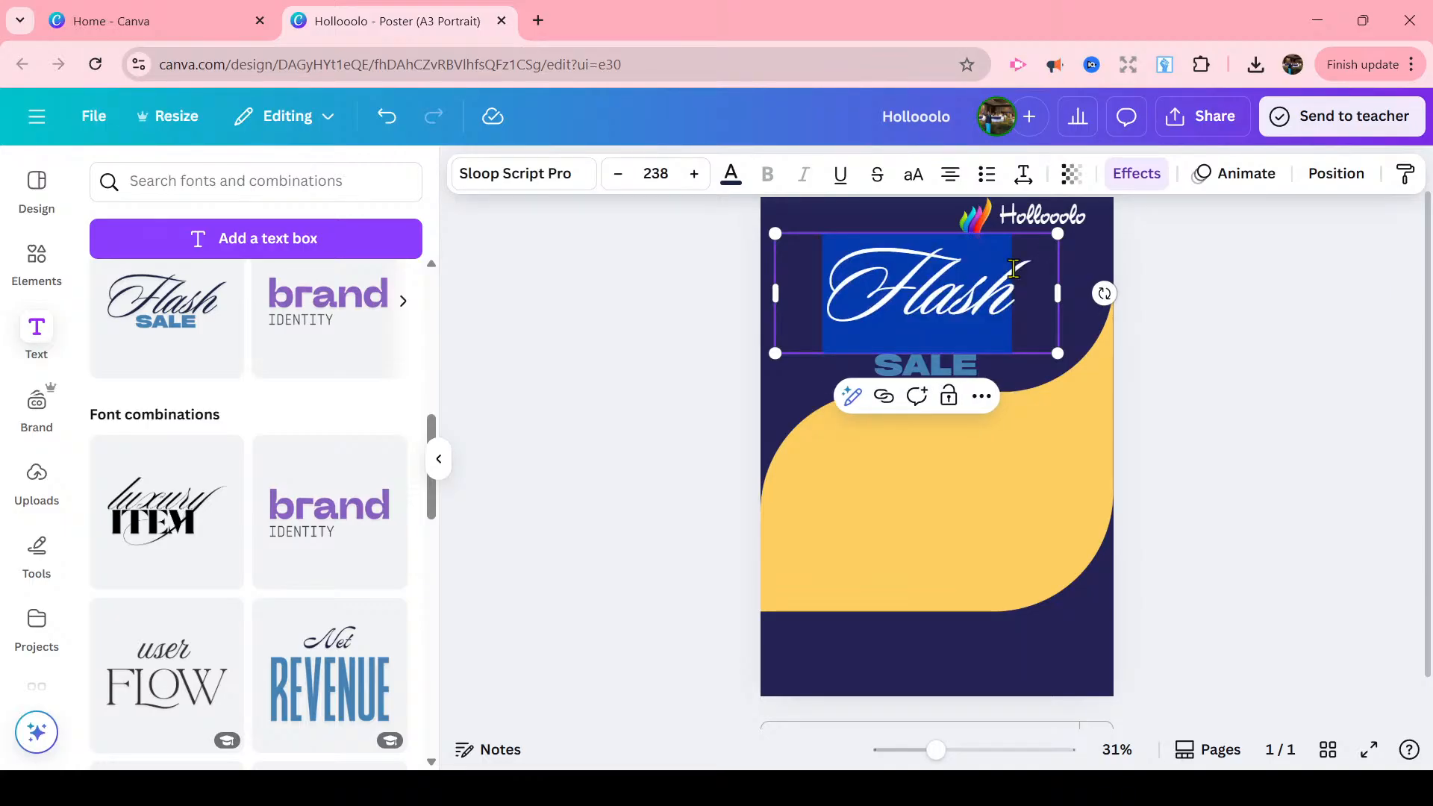
{"action": "key", "text": "BackSpace"}
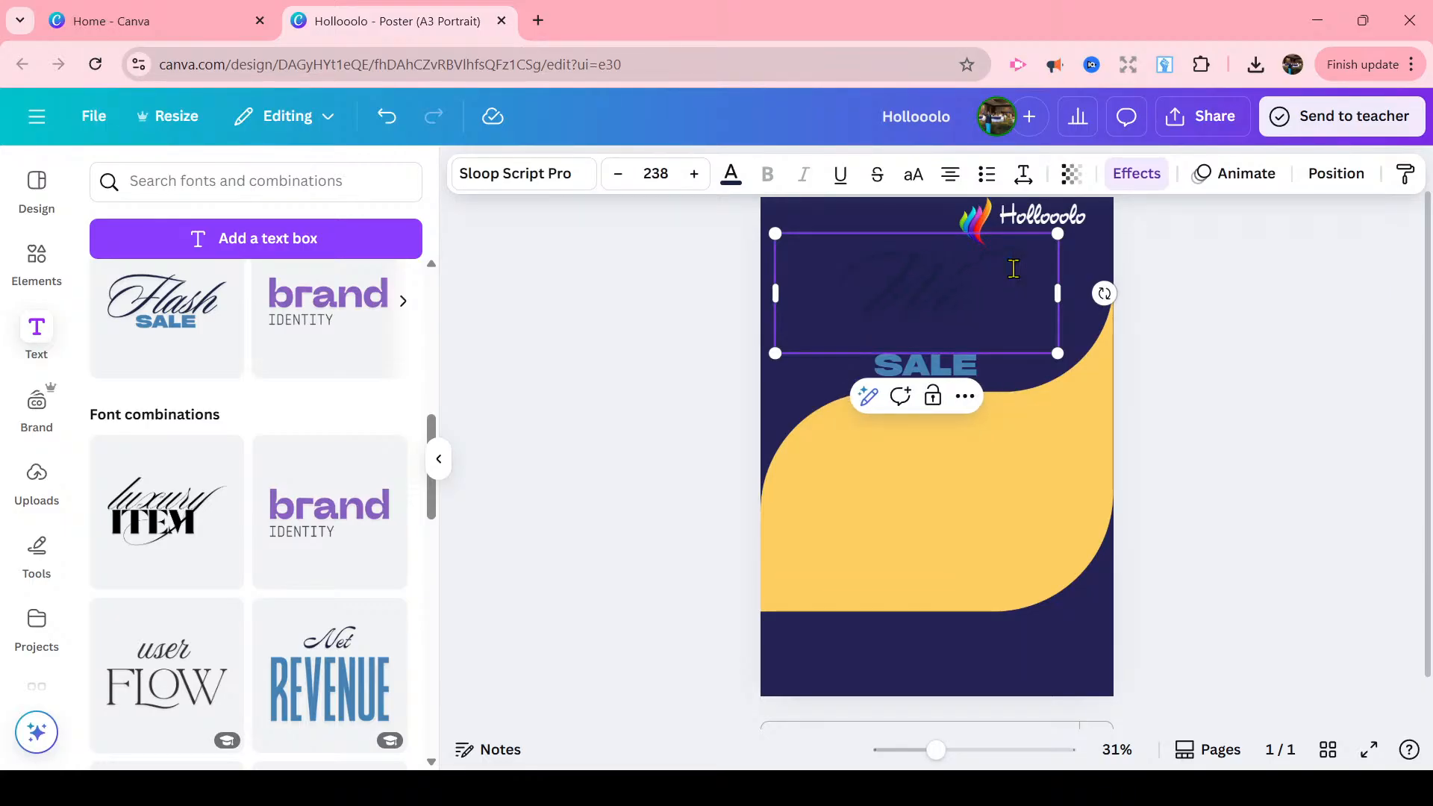
{"action": "type", "text": "Black Fri"}
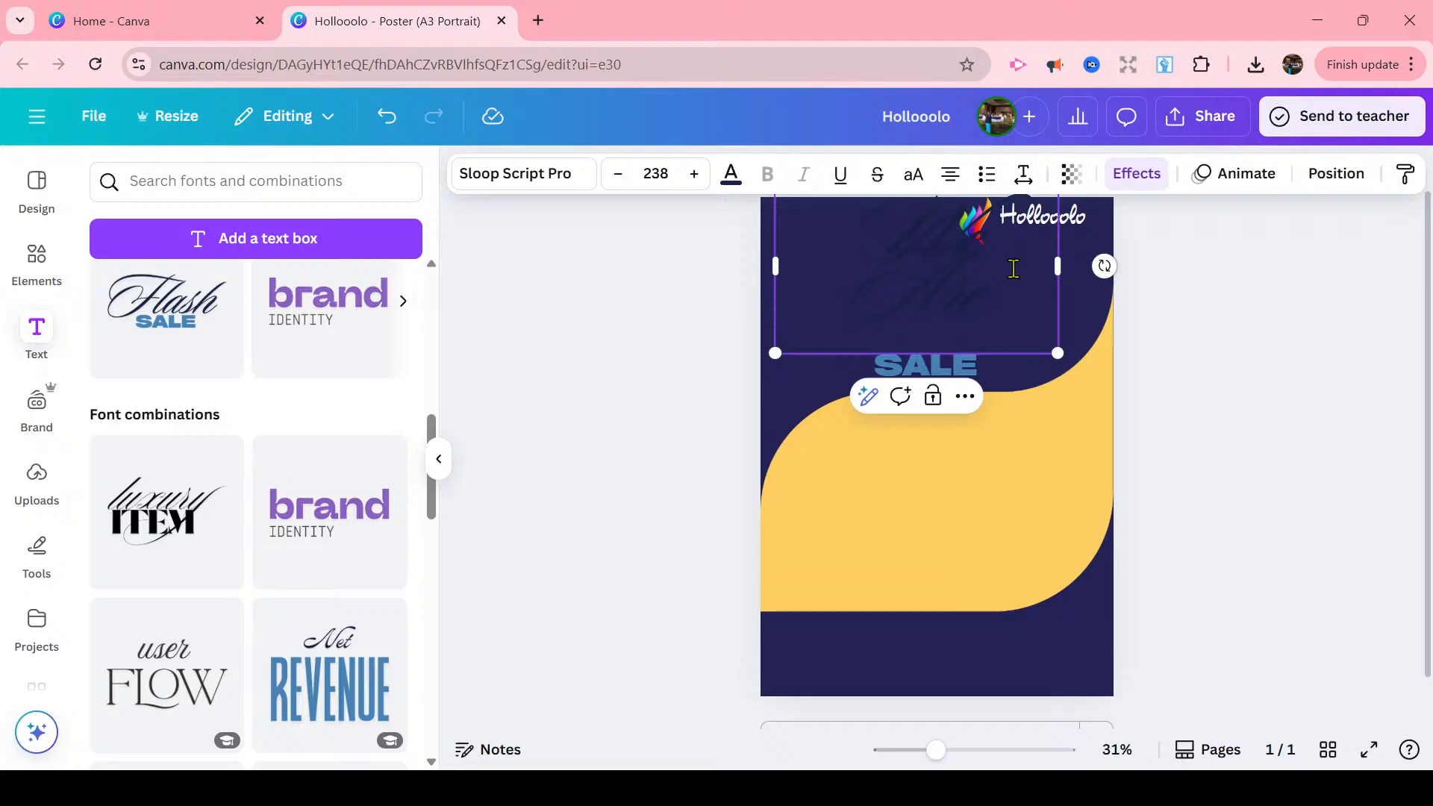
- Recolour the whole "We Are" script text with the brand palette's white
{"action": "left_click_drag", "start_coordinate": [1009, 288], "coordinate": [844, 223]}
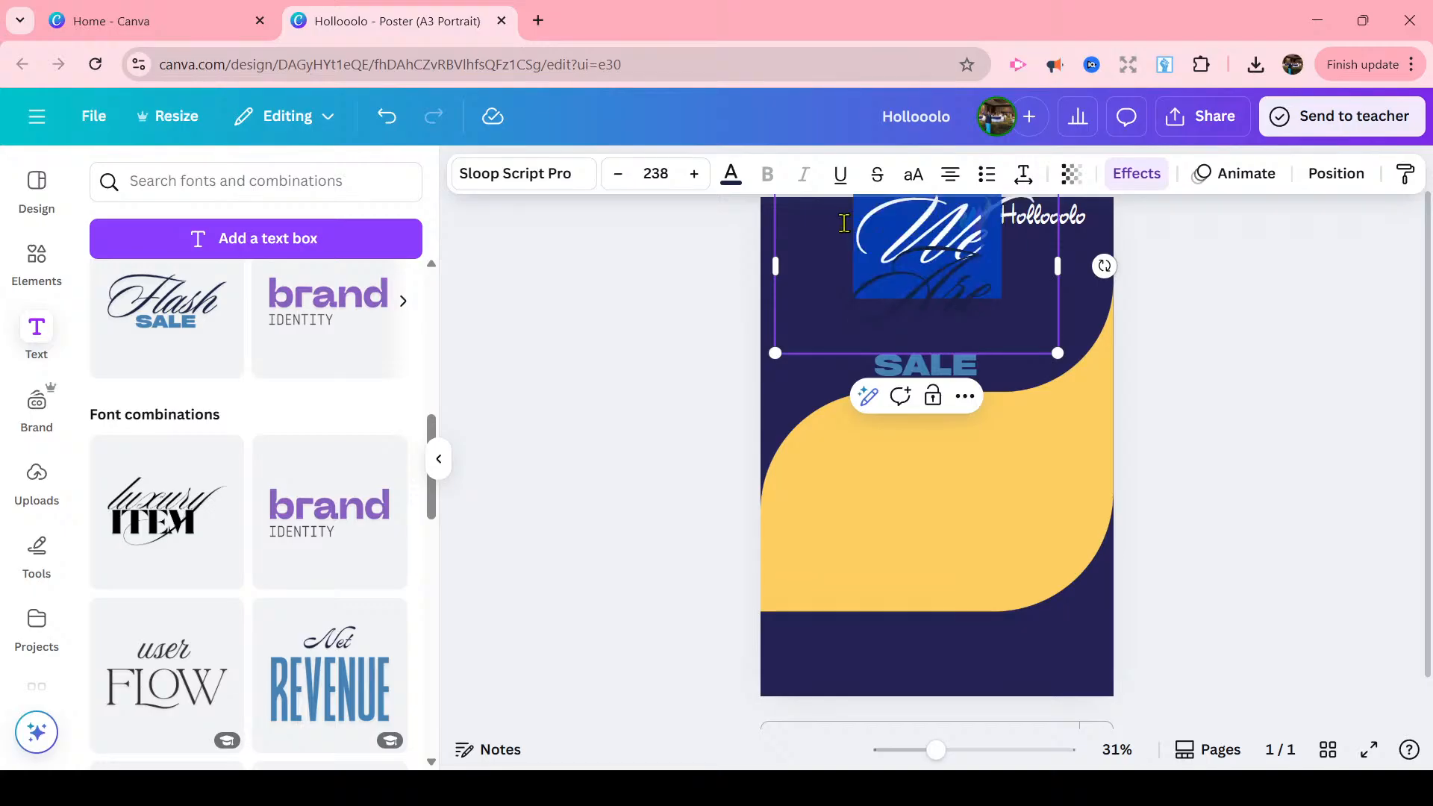
{"action": "left_click_drag", "start_coordinate": [844, 223], "coordinate": [998, 311]}
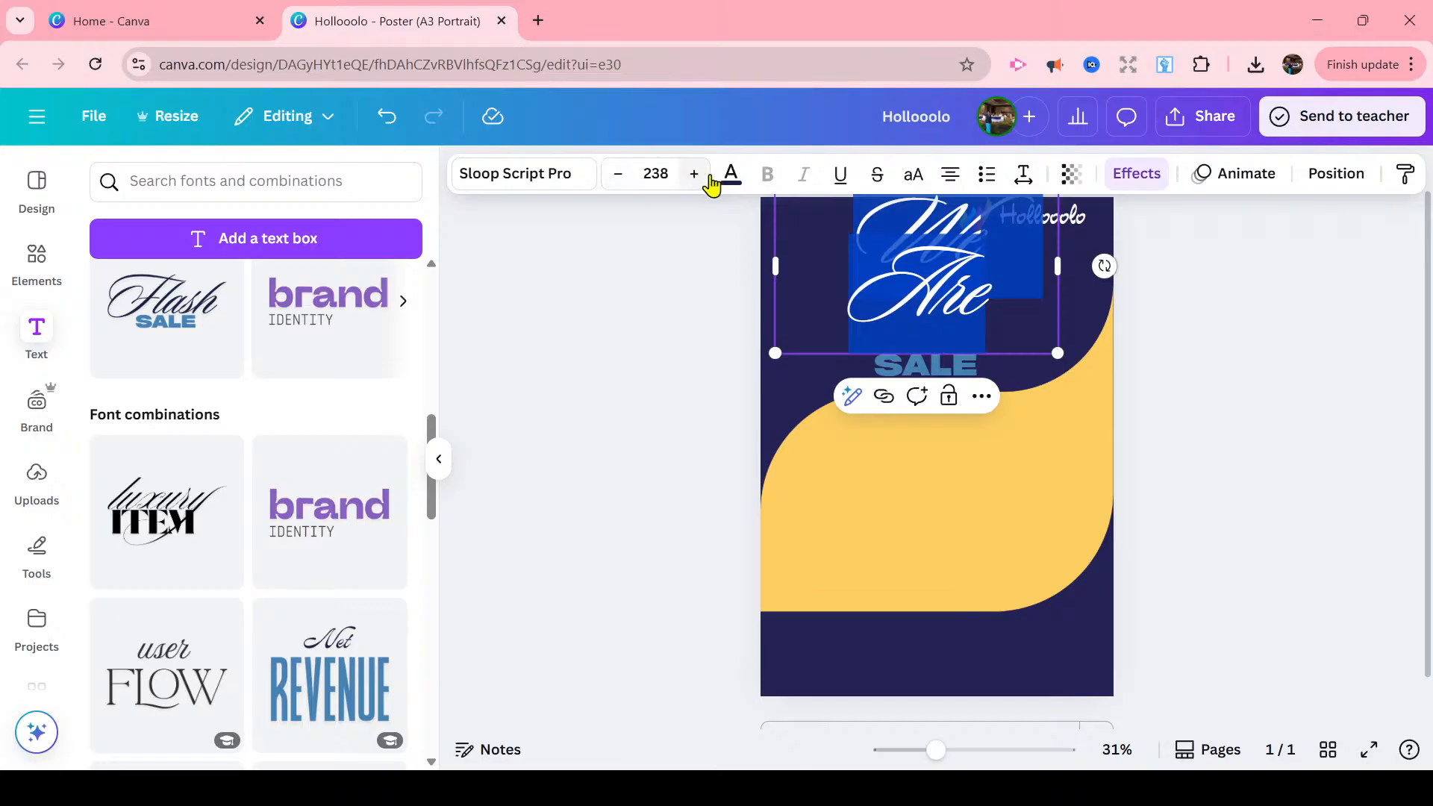
{"action": "left_click", "coordinate": [732, 179]}
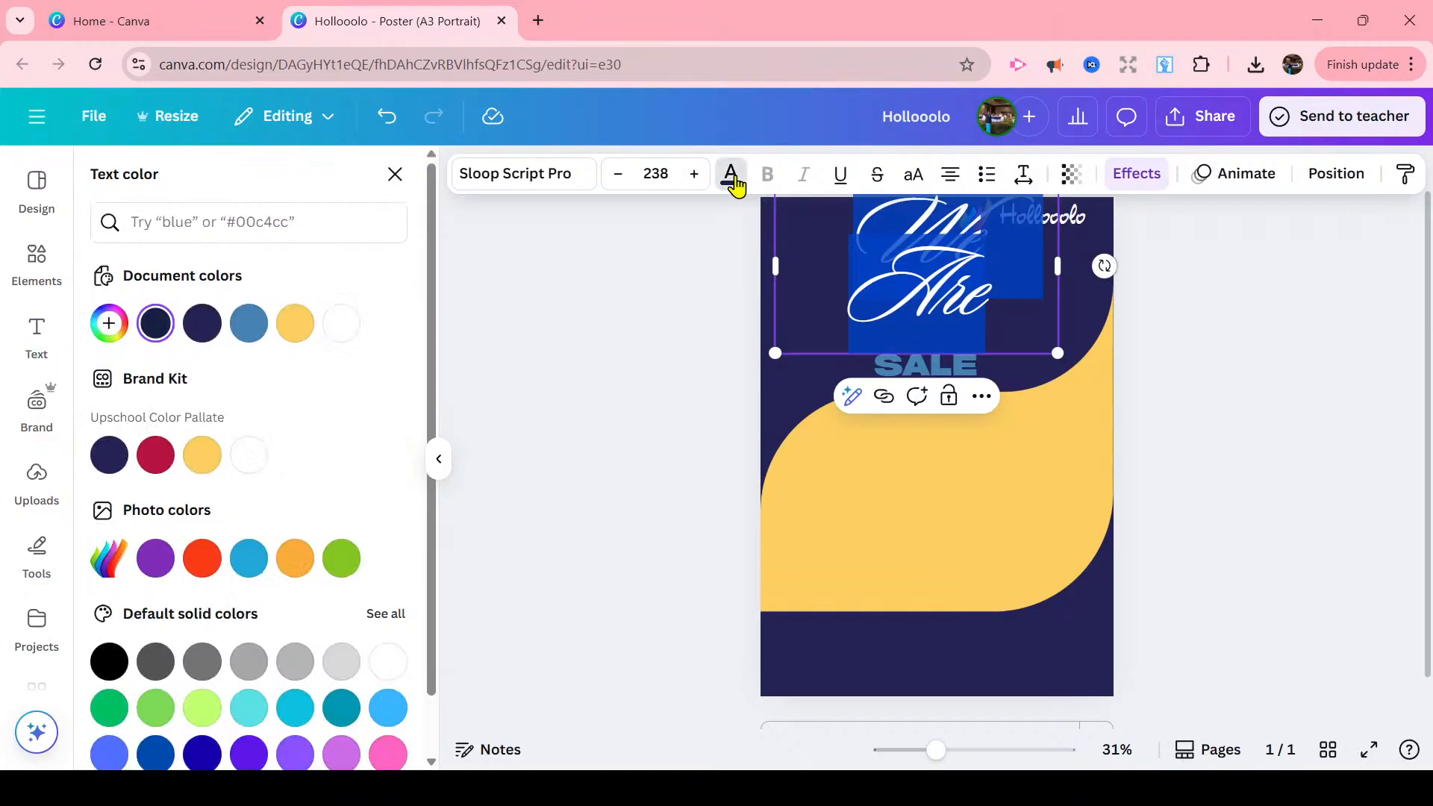
{"action": "left_click", "coordinate": [248, 458]}
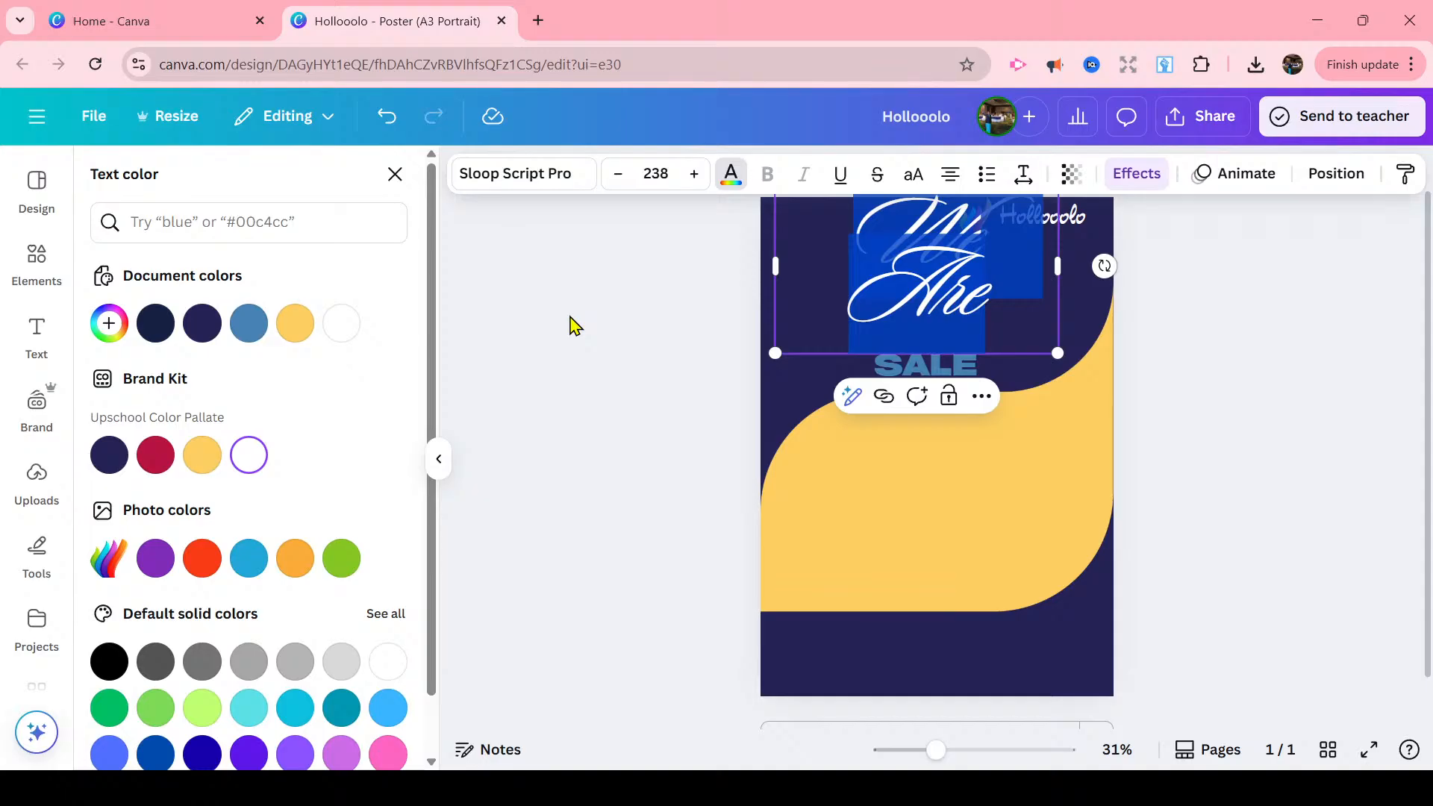
- Reduce the "We Are" text's font size to 167 so it fits on one line below the logo
{"action": "left_click", "coordinate": [618, 175]}
{"action": "left_click", "coordinate": [618, 175]}
{"action": "left_click", "coordinate": [618, 175]}
{"action": "left_click", "coordinate": [618, 175]}
{"action": "left_click", "coordinate": [618, 175]}
{"action": "left_click", "coordinate": [618, 174]}
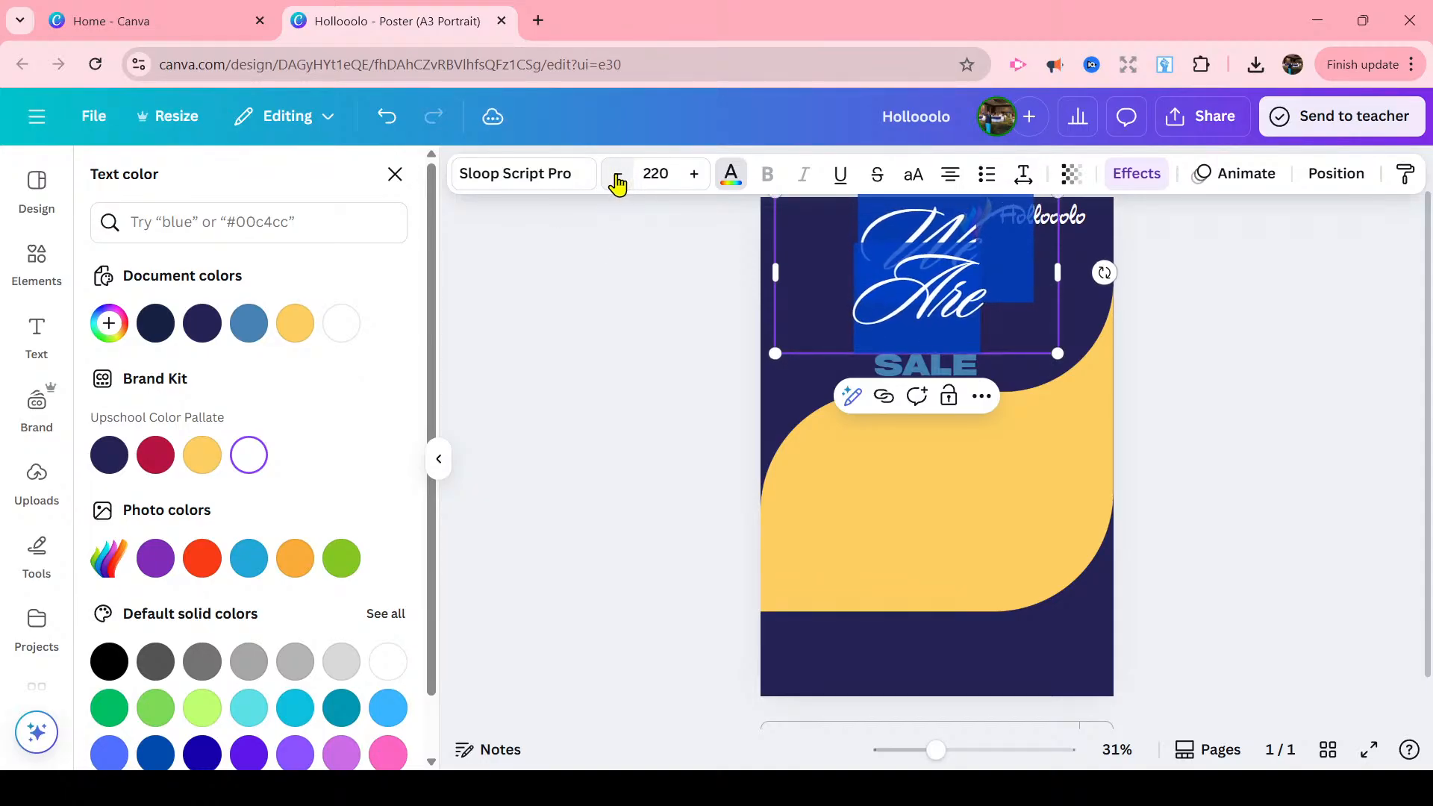
{"action": "left_click", "coordinate": [618, 175]}
{"action": "left_click", "coordinate": [618, 175]}
{"action": "left_click", "coordinate": [618, 175]}
{"action": "left_click", "coordinate": [618, 175]}
{"action": "left_click", "coordinate": [618, 175]}
{"action": "left_click", "coordinate": [618, 174]}
{"action": "left_click", "coordinate": [618, 175]}
{"action": "left_click", "coordinate": [618, 174]}
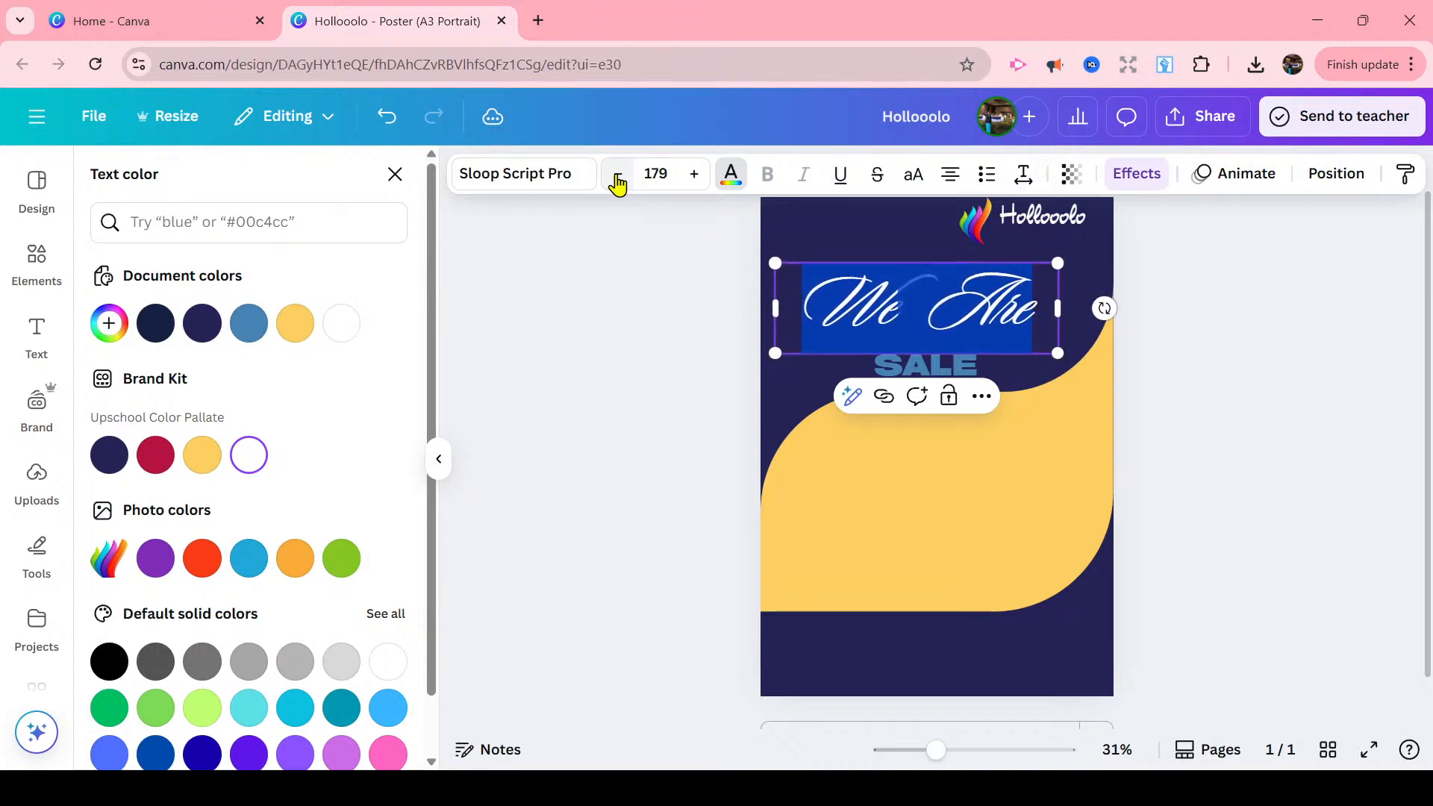
{"action": "left_click", "coordinate": [618, 174]}
{"action": "left_click", "coordinate": [617, 175]}
{"action": "left_click", "coordinate": [618, 175]}
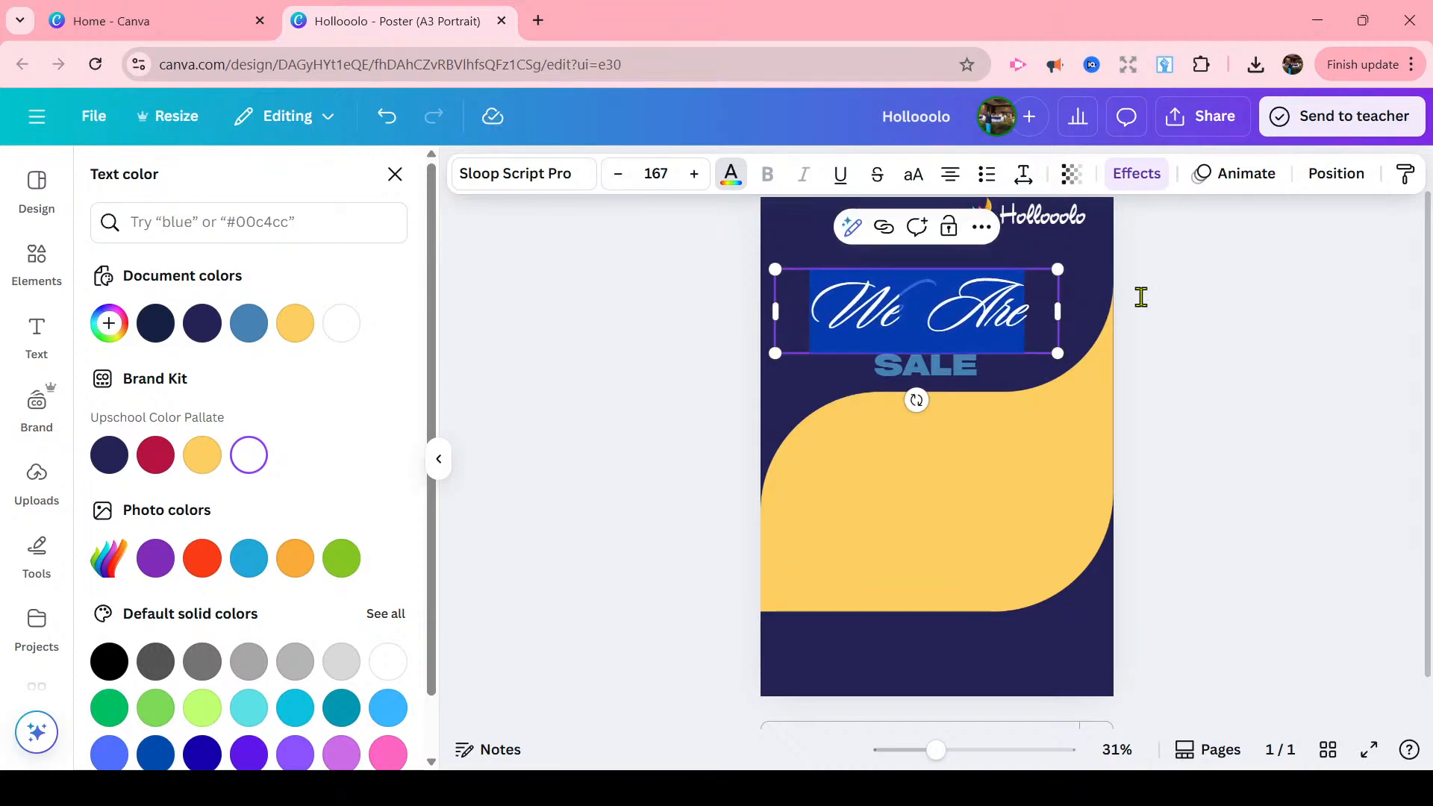
- Move the "We Are" text up on the poster to just below the Hollooolo logo
{"action": "key", "text": "Escape"}
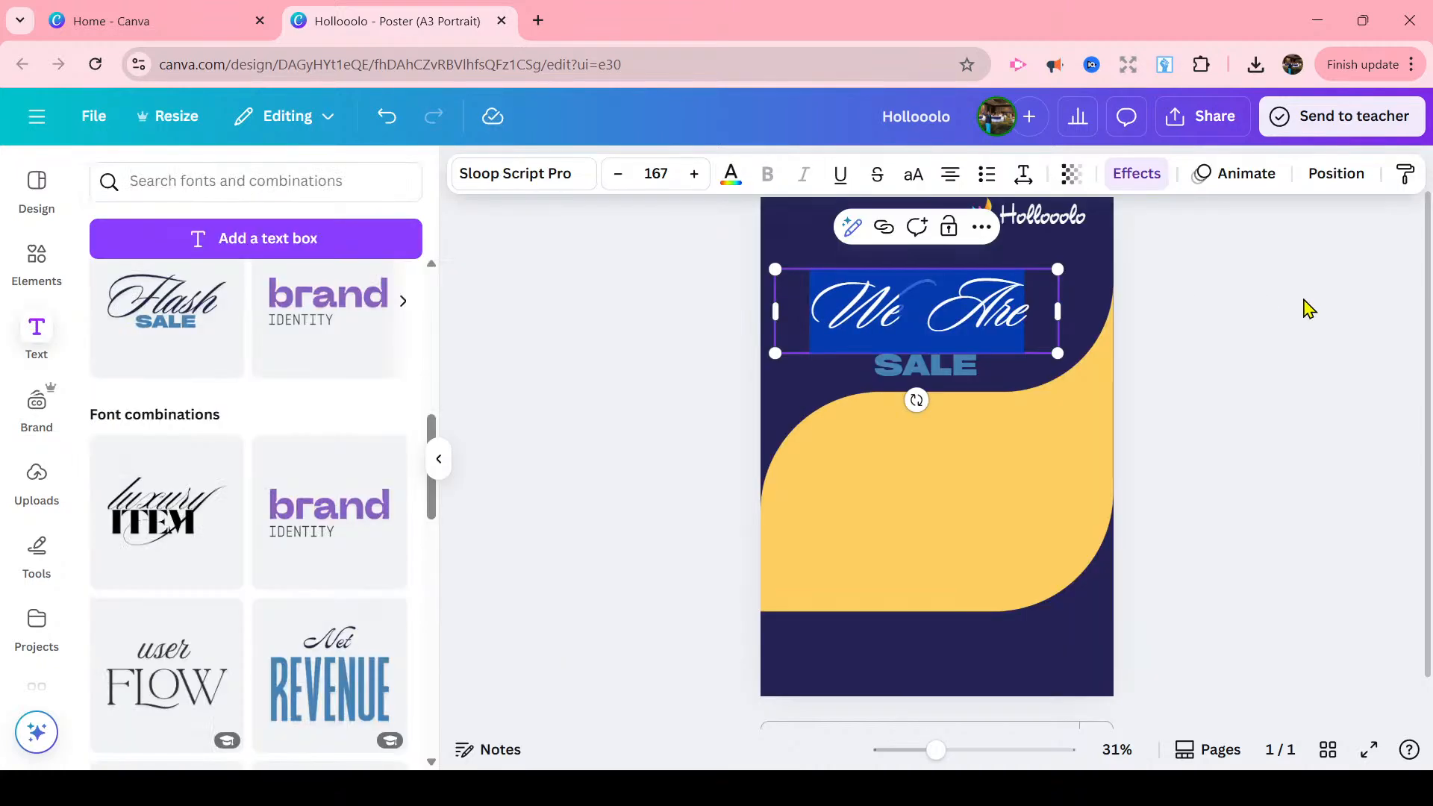
{"action": "left_click", "coordinate": [967, 317]}
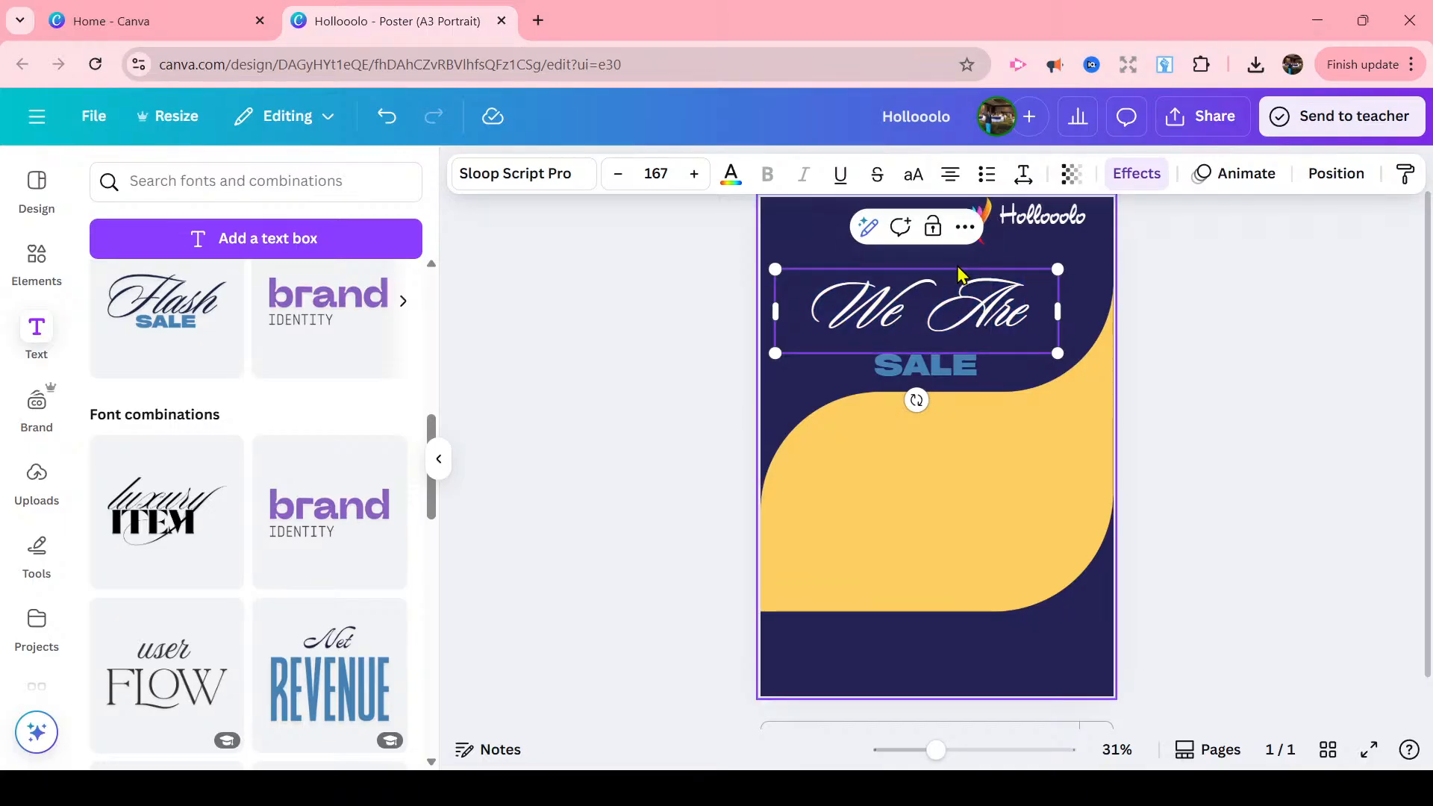
{"action": "left_click", "coordinate": [1232, 324]}
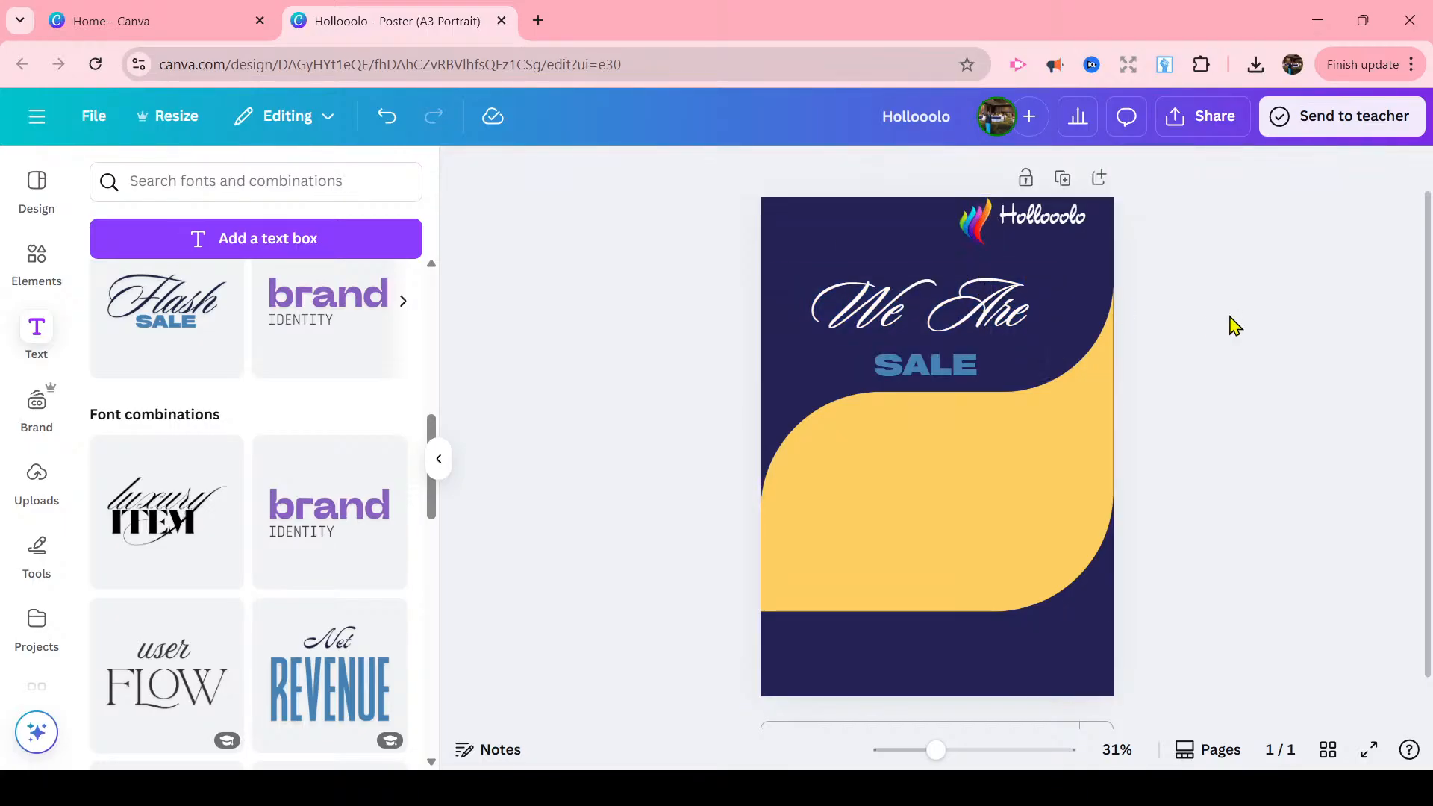
{"action": "left_click_drag", "start_coordinate": [974, 306], "coordinate": [966, 270]}
- Move the "SALE" line up directly beneath "We Are" and replace its text with "HIRING"
{"action": "left_click", "coordinate": [1064, 356]}
{"action": "left_click_drag", "start_coordinate": [946, 370], "coordinate": [874, 330]}
{"action": "double_click", "coordinate": [977, 331]}
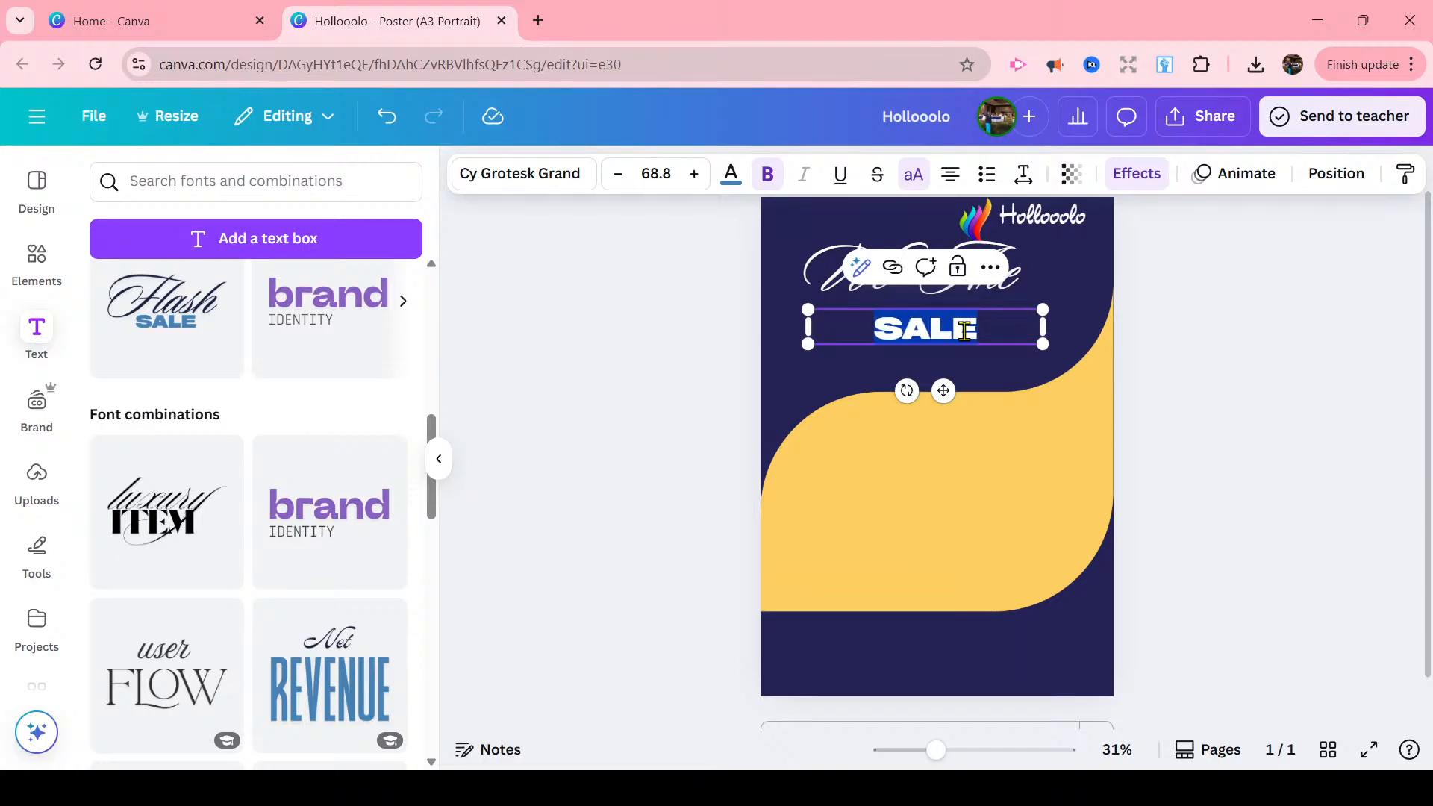
{"action": "type", "text": "HIRING"}
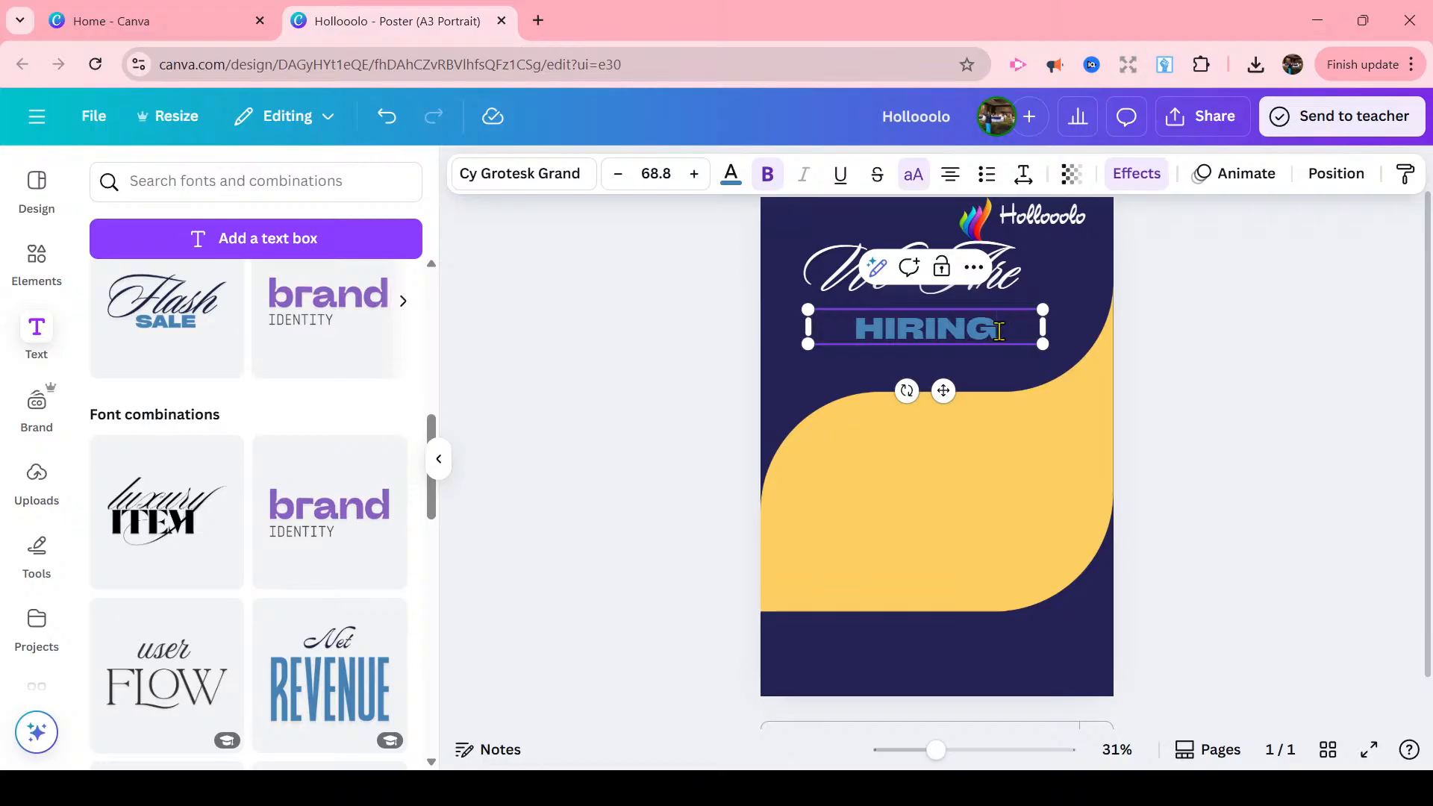
- Recolour the whole word "HIRING" with the light turquoise from the default solid colors
{"action": "left_click_drag", "start_coordinate": [997, 329], "coordinate": [850, 329]}
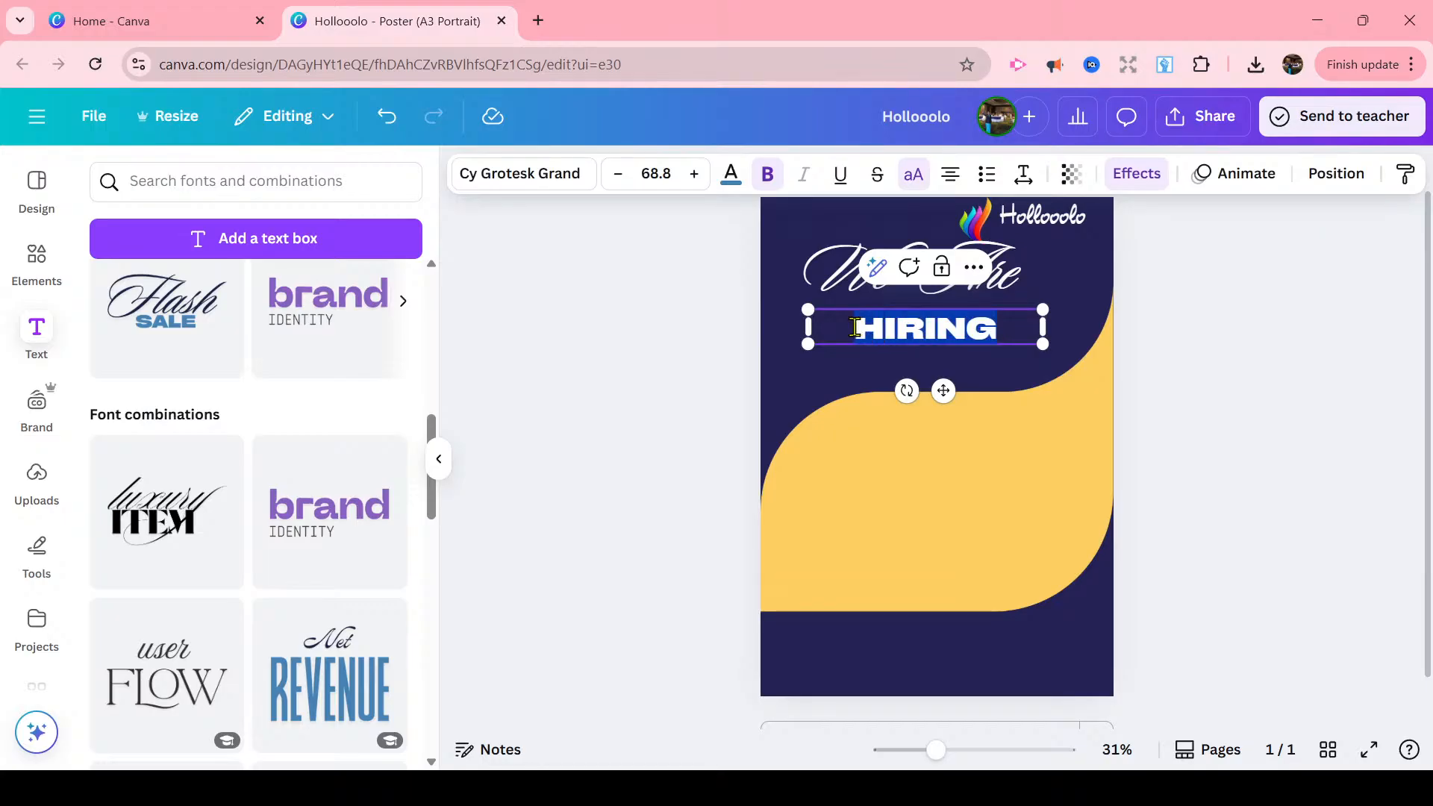
{"action": "left_click", "coordinate": [732, 187]}
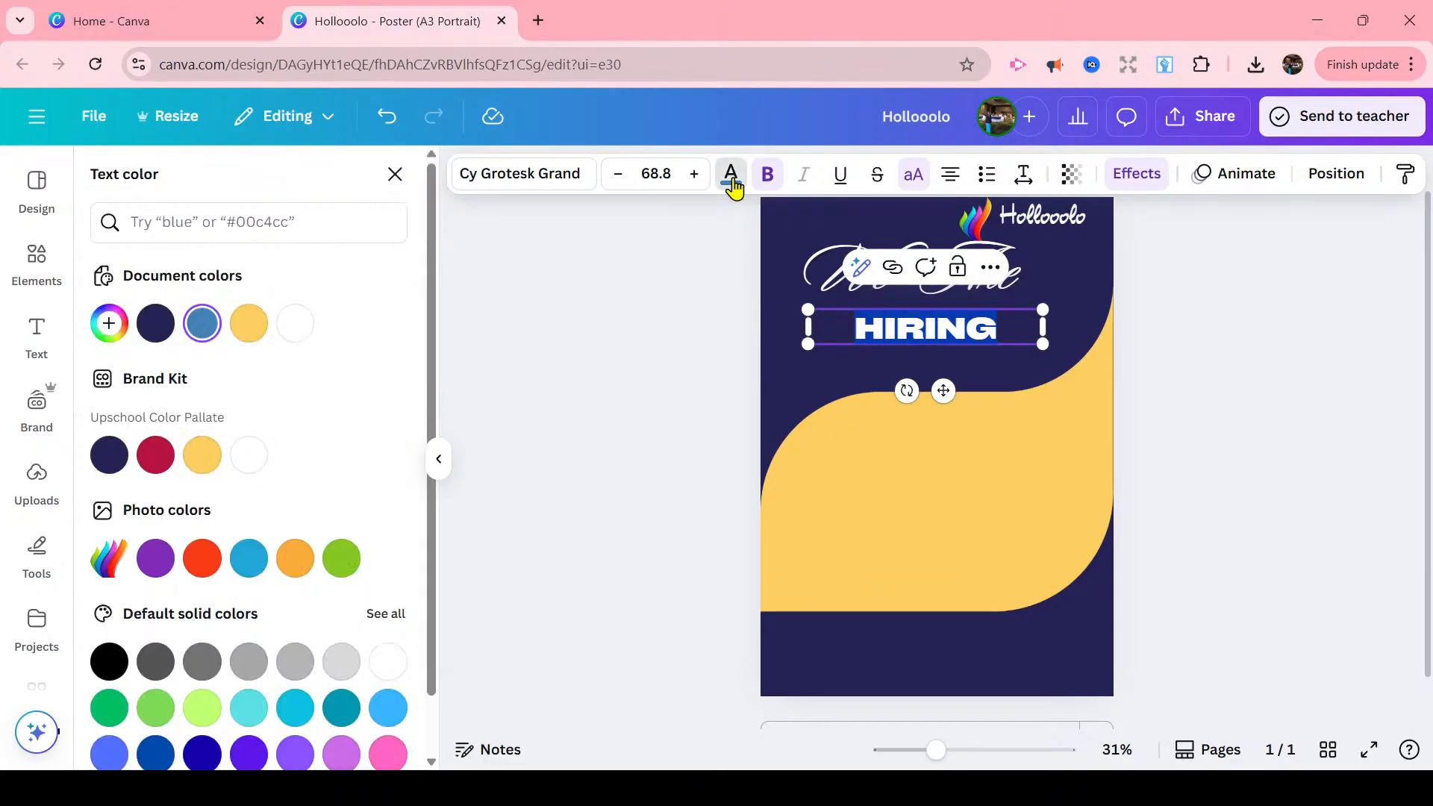
{"action": "scroll", "coordinate": [441, 261], "scroll_direction": "down", "scroll_amount": 1}
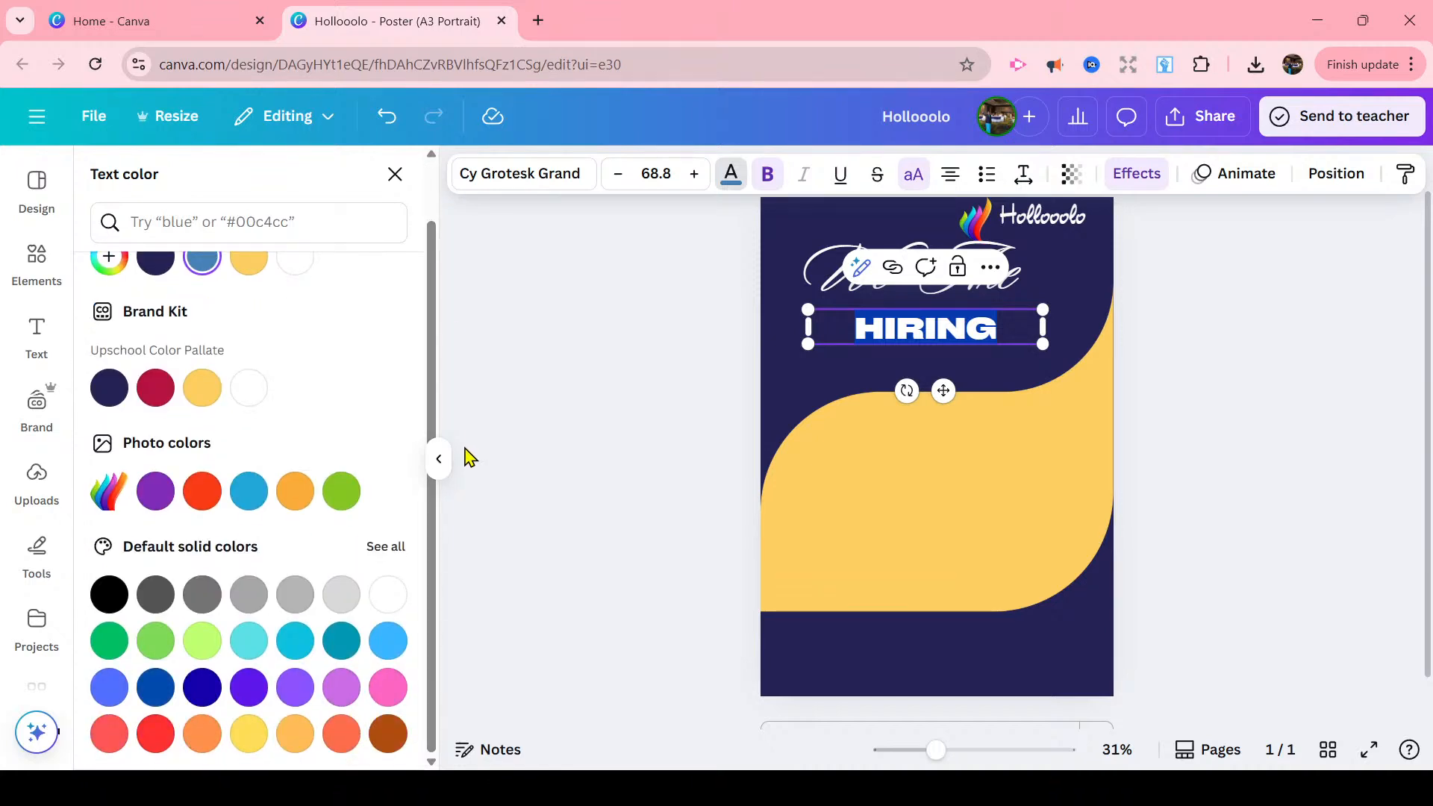
{"action": "left_click", "coordinate": [247, 643]}
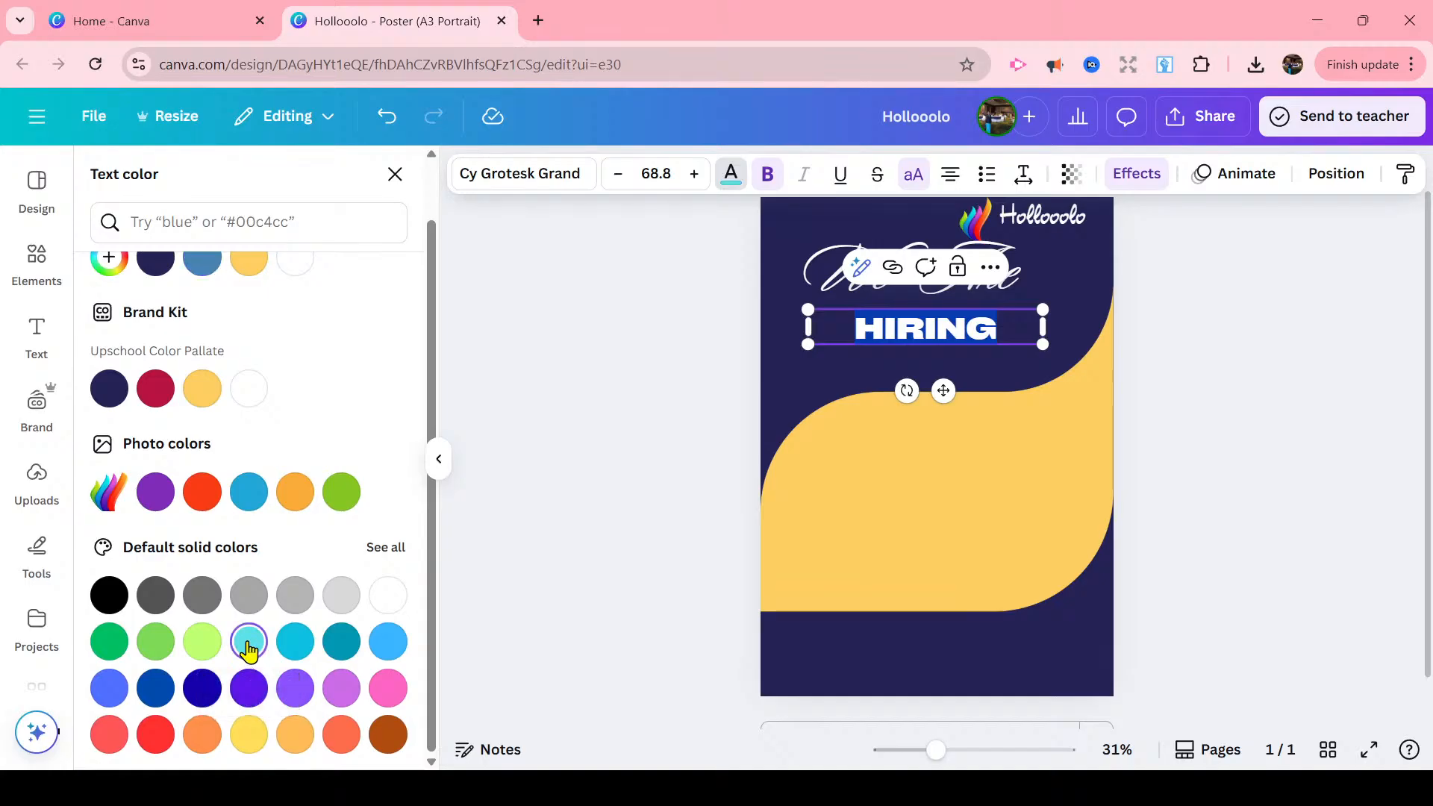
{"action": "left_click", "coordinate": [624, 424]}
{"action": "left_click", "coordinate": [629, 433]}
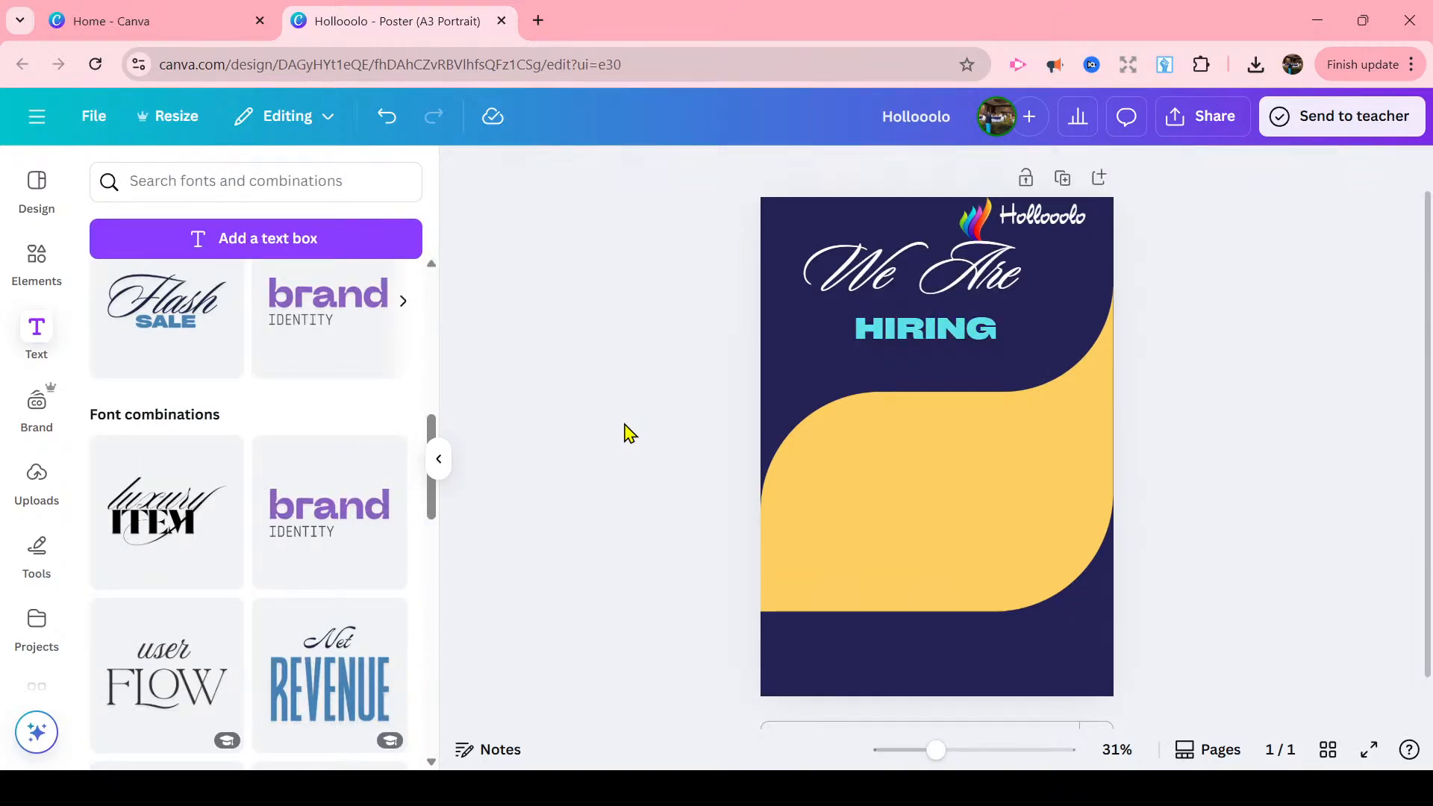
- Move "HIRING" up to overlap the lower part of "We Are" and enlarge it to font size 82.9
{"action": "left_click_drag", "start_coordinate": [929, 329], "coordinate": [939, 292]}
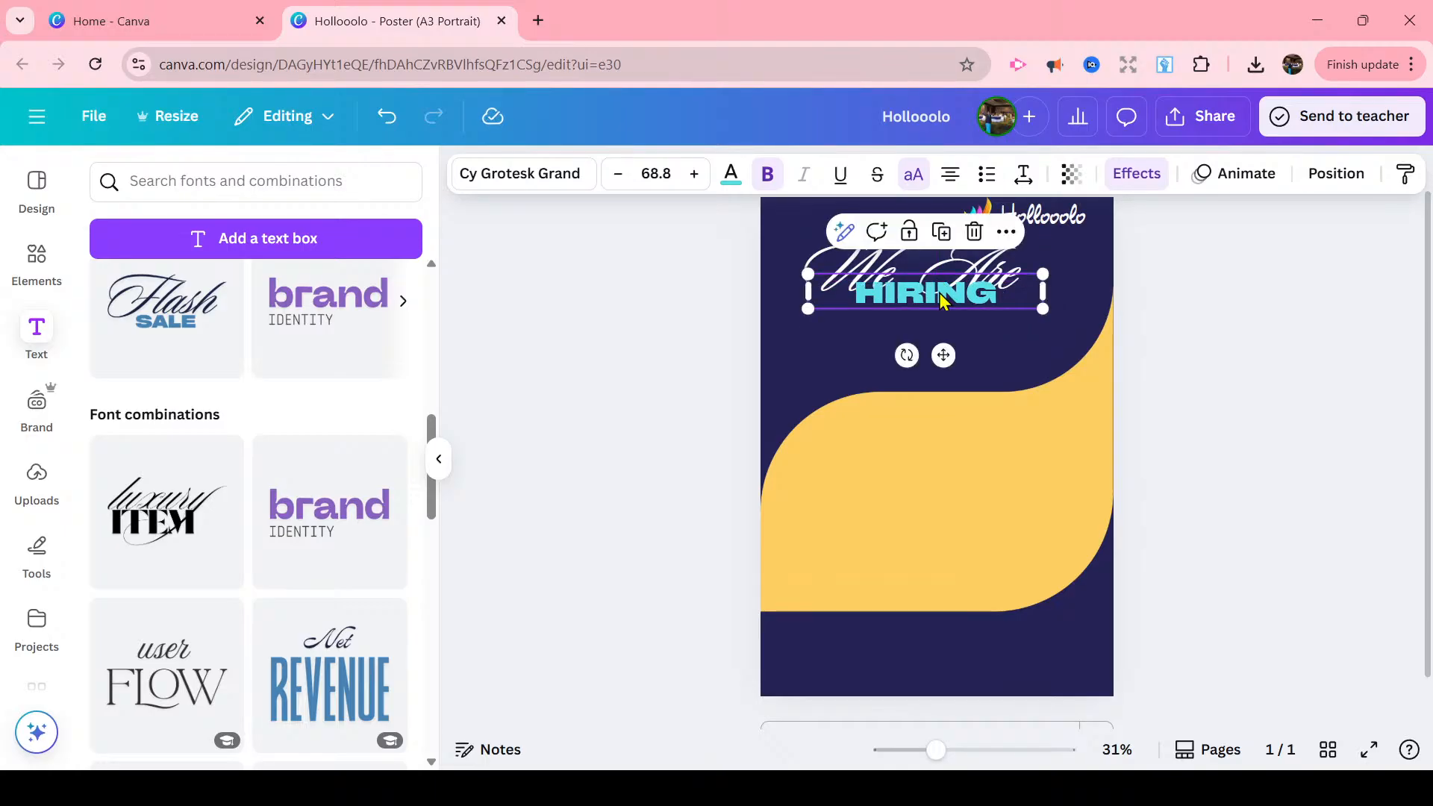
{"action": "left_click_drag", "start_coordinate": [1050, 269], "coordinate": [1071, 266]}
{"action": "left_click_drag", "start_coordinate": [806, 310], "coordinate": [783, 335]}
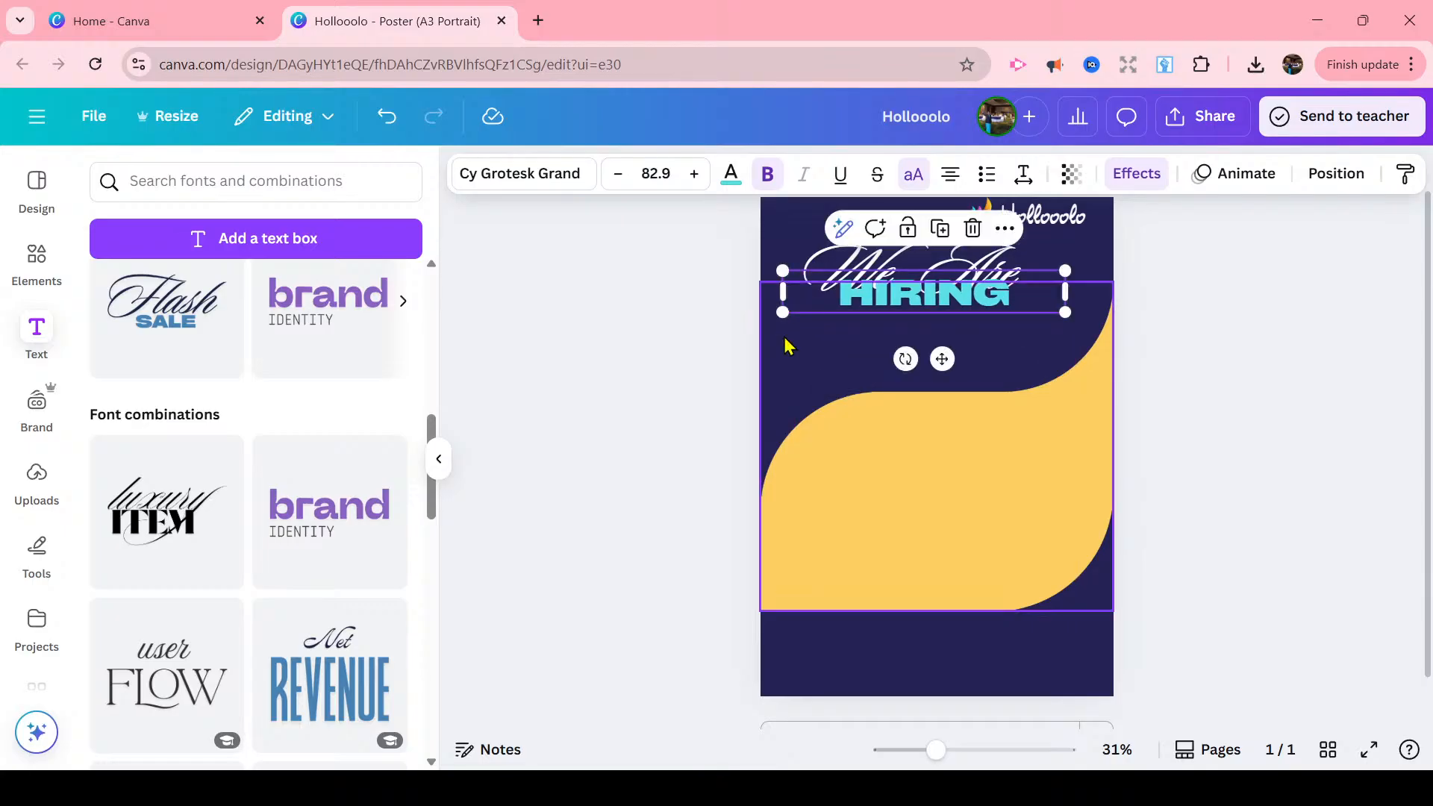
{"action": "left_click", "coordinate": [671, 345]}
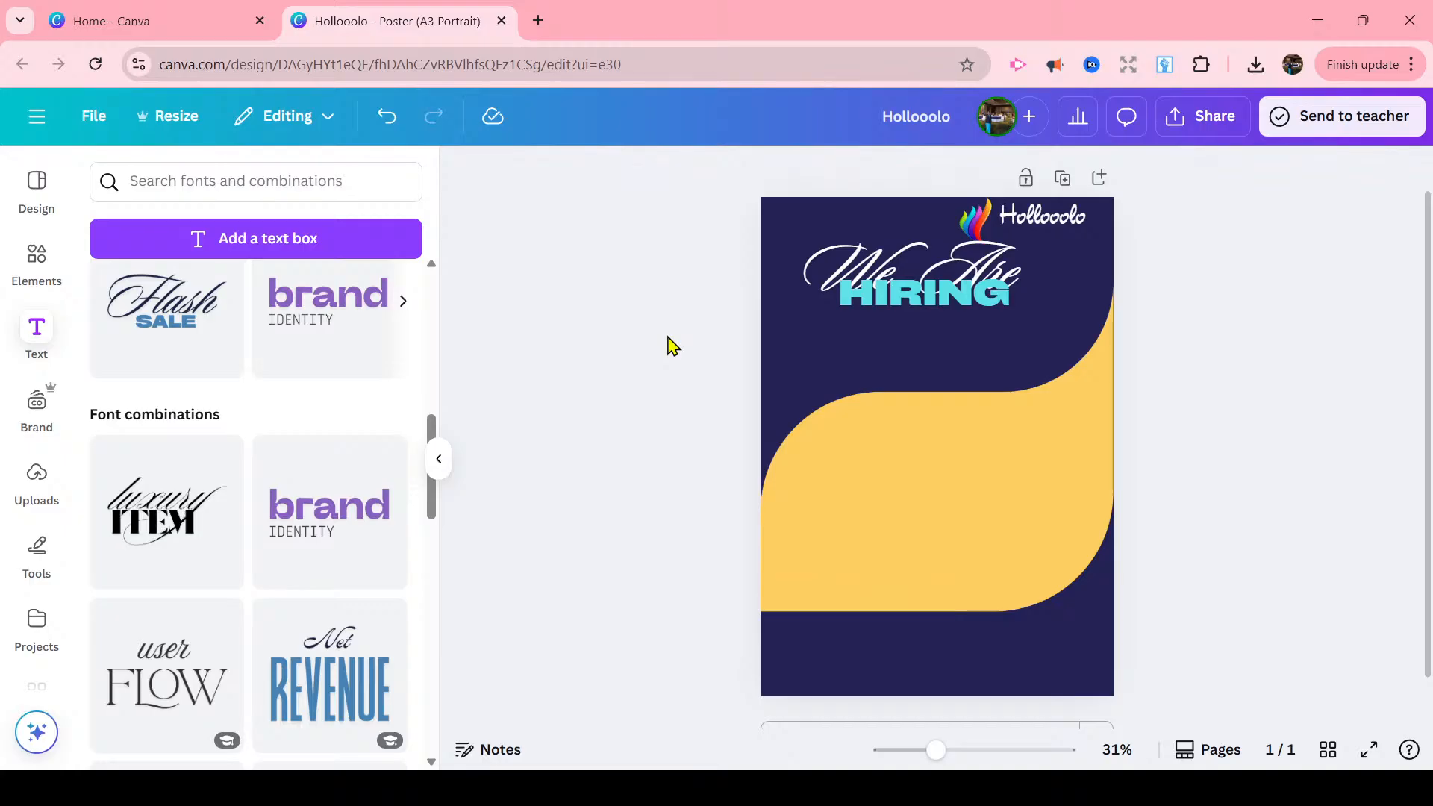
- Search the elements for "loudspeaker" and add the purple-and-white megaphone graphic with yellow lightning bolts to the poster
{"action": "left_click", "coordinate": [38, 257]}
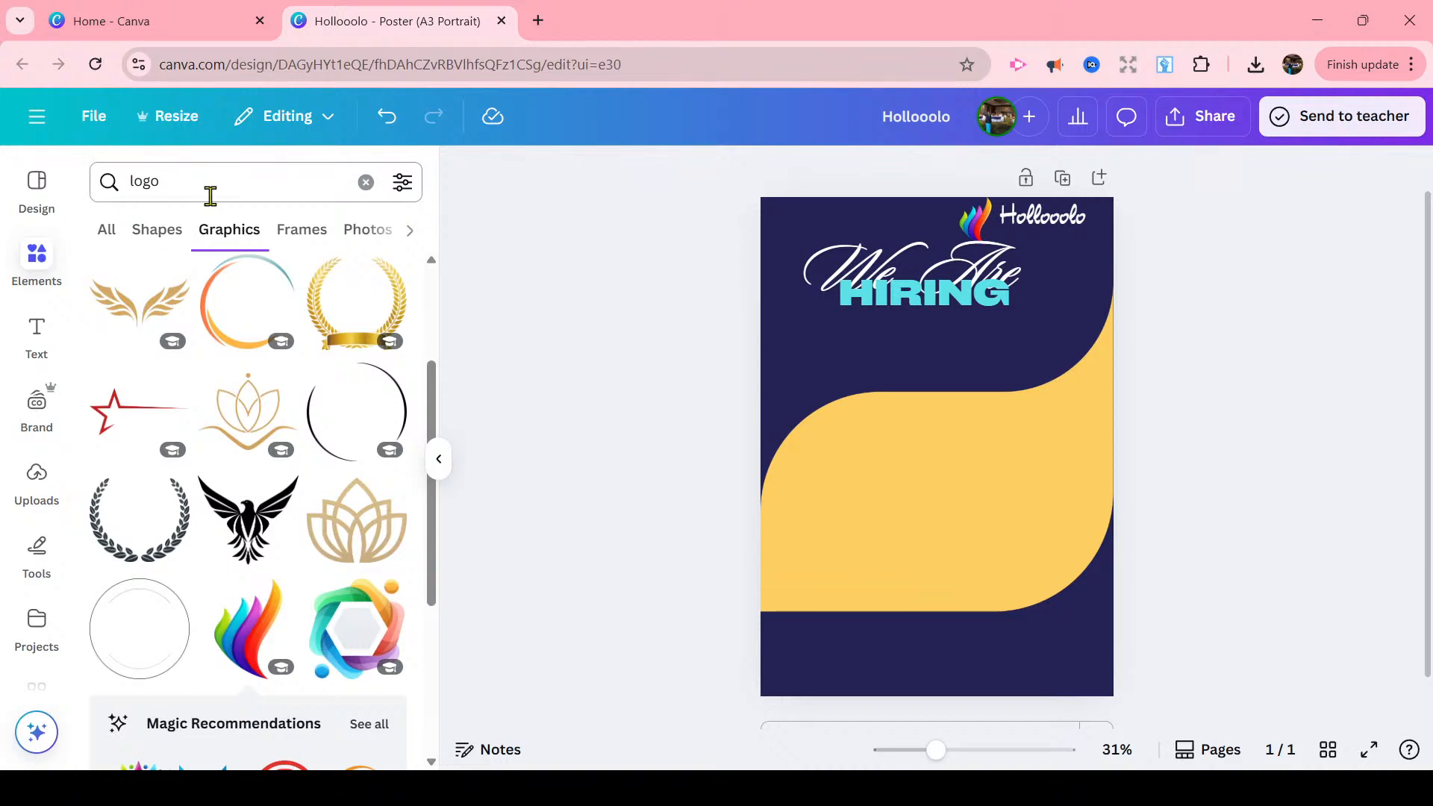
{"action": "left_click", "coordinate": [367, 182]}
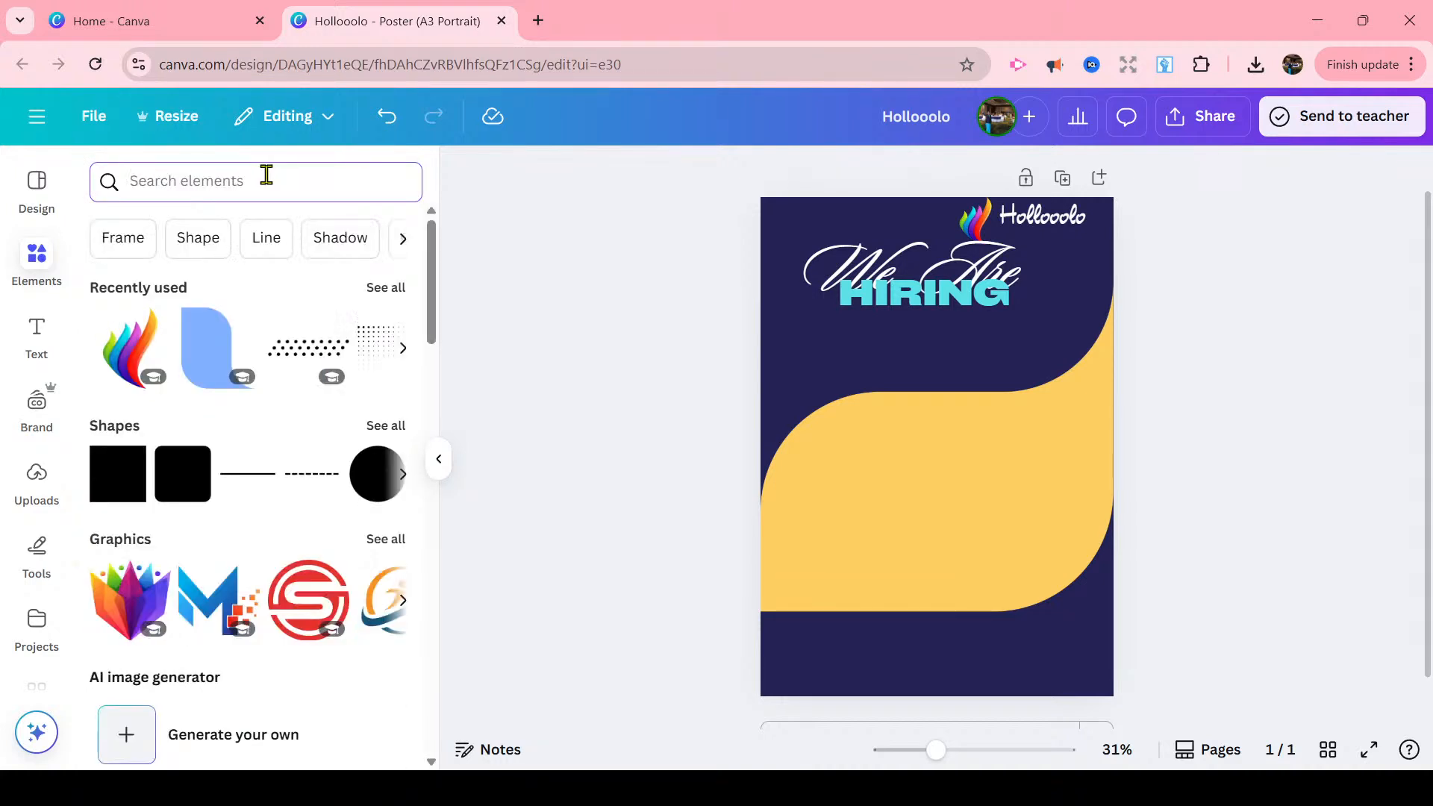
{"action": "type", "text": "lo"}
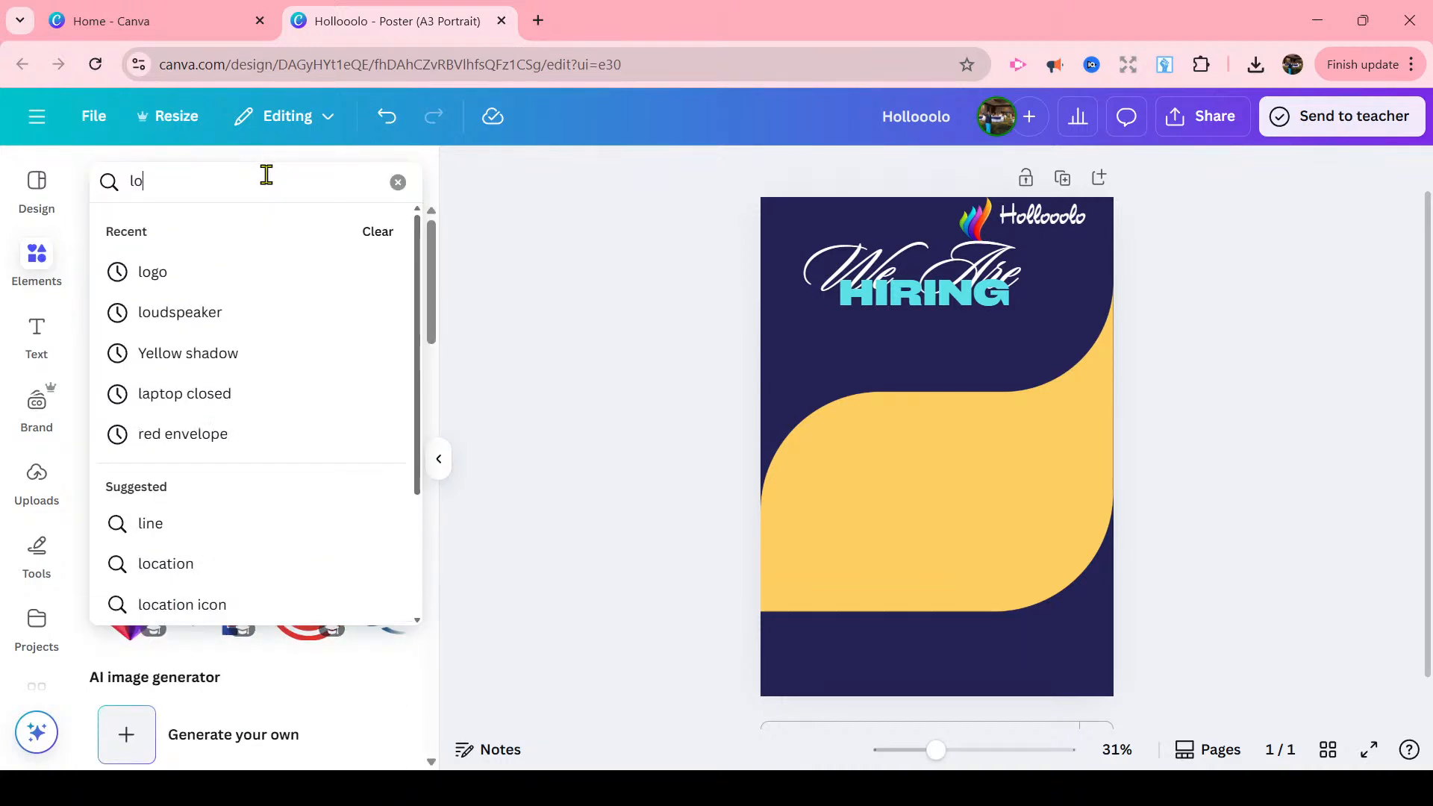
{"action": "left_click", "coordinate": [217, 315]}
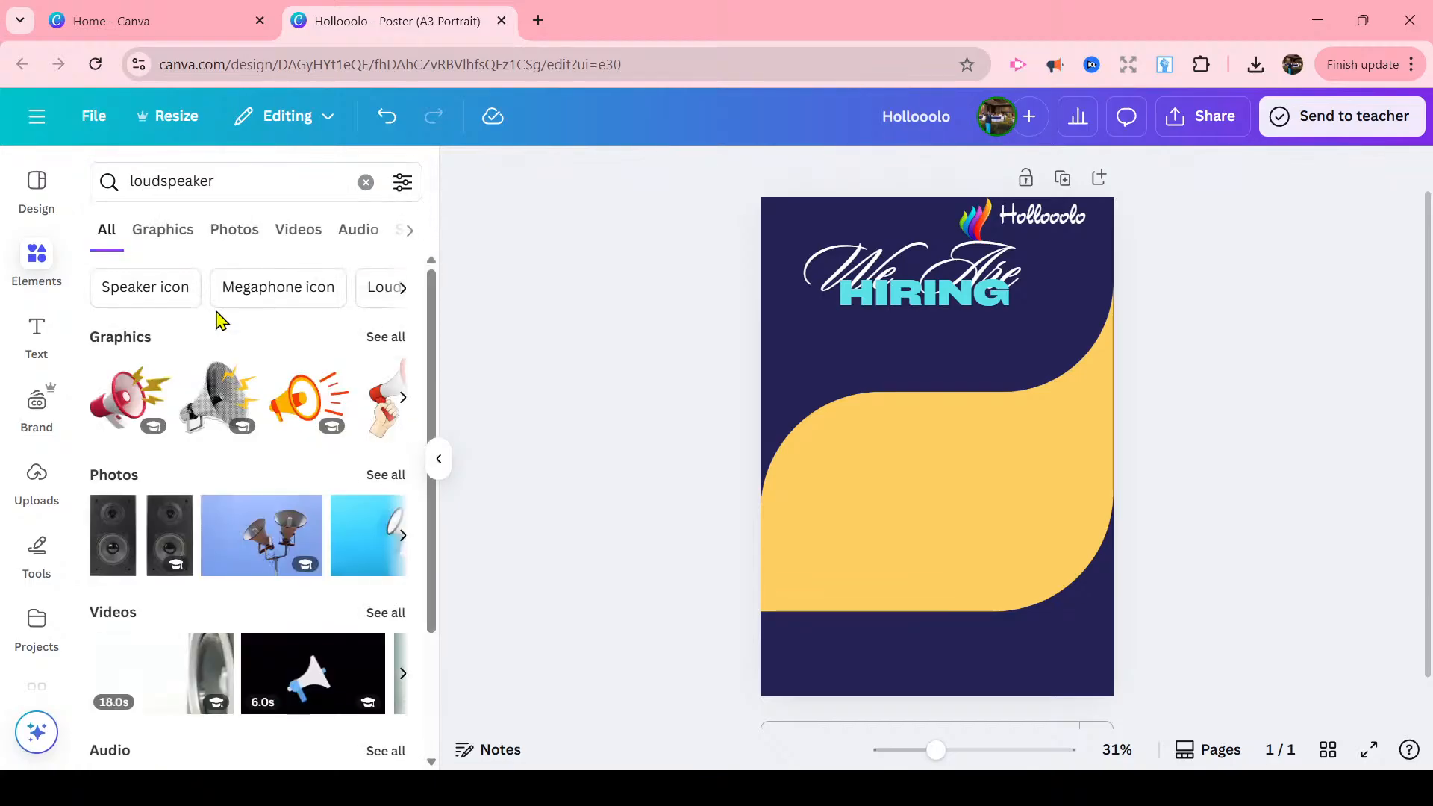
{"action": "left_click", "coordinate": [382, 338]}
{"action": "left_click_drag", "start_coordinate": [431, 320], "coordinate": [469, 420]}
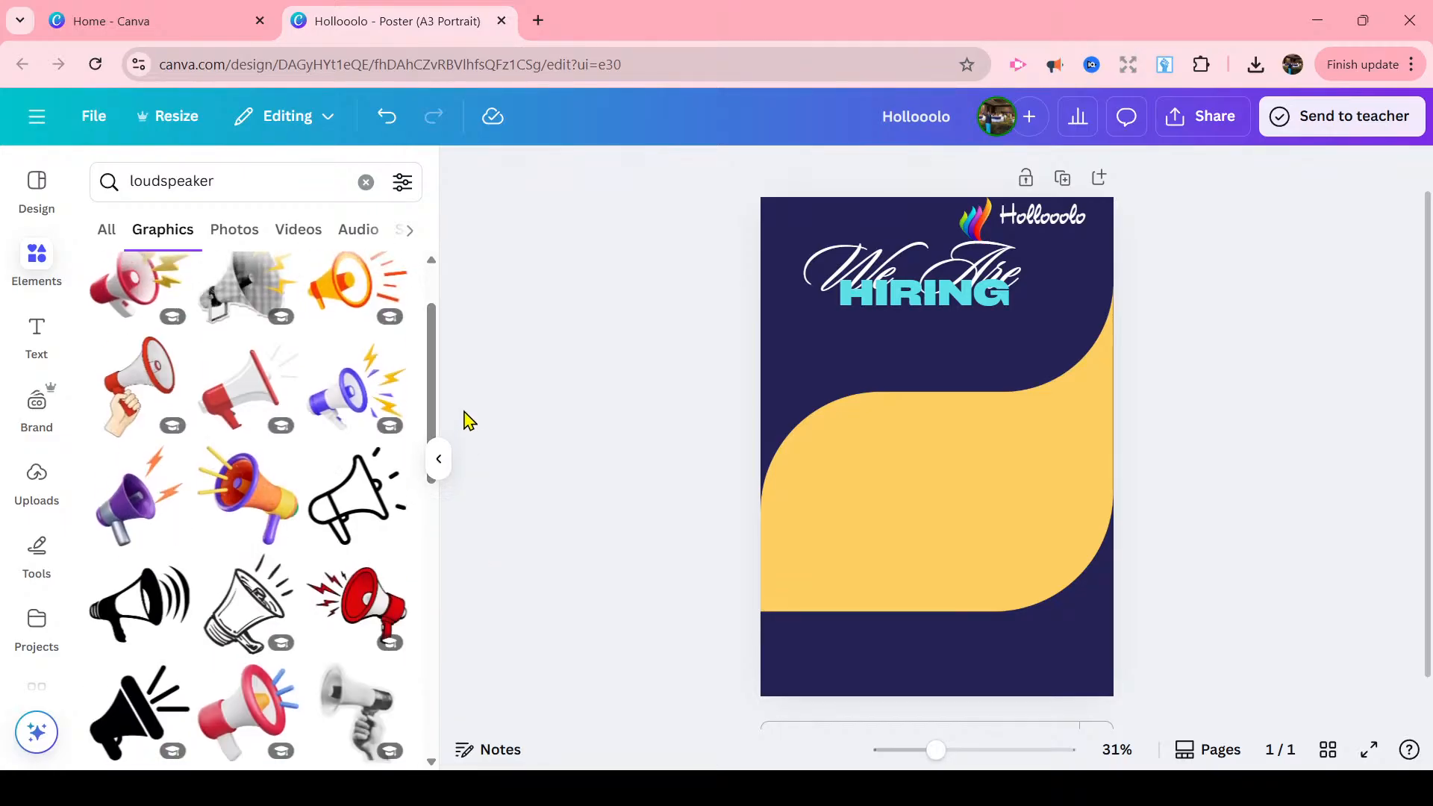
{"action": "left_click", "coordinate": [357, 392]}
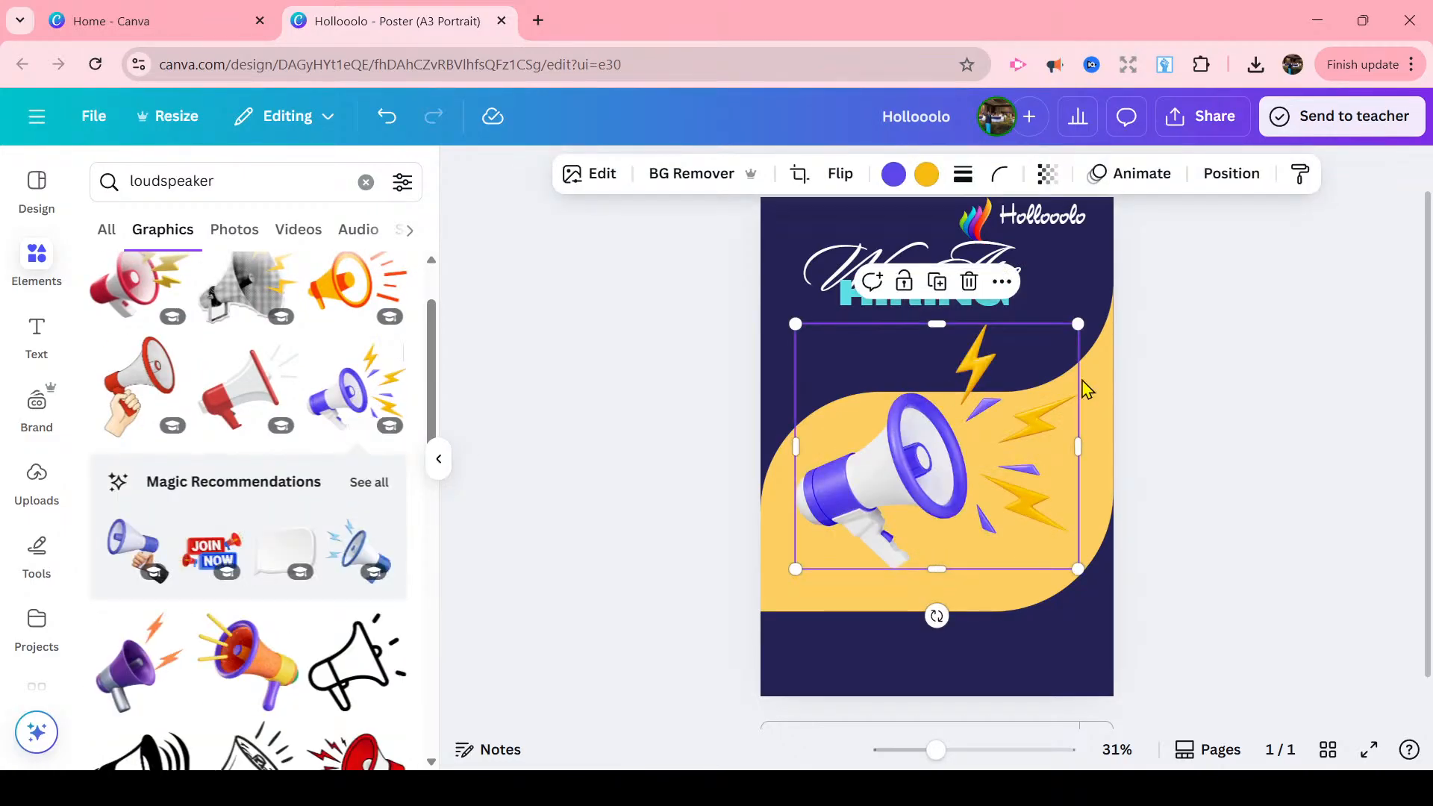
- Shrink the megaphone to about half its size, place it in the poster's lower-left corner and tilt it slightly counterclockwise
{"action": "left_click_drag", "start_coordinate": [1077, 324], "coordinate": [1002, 470]}
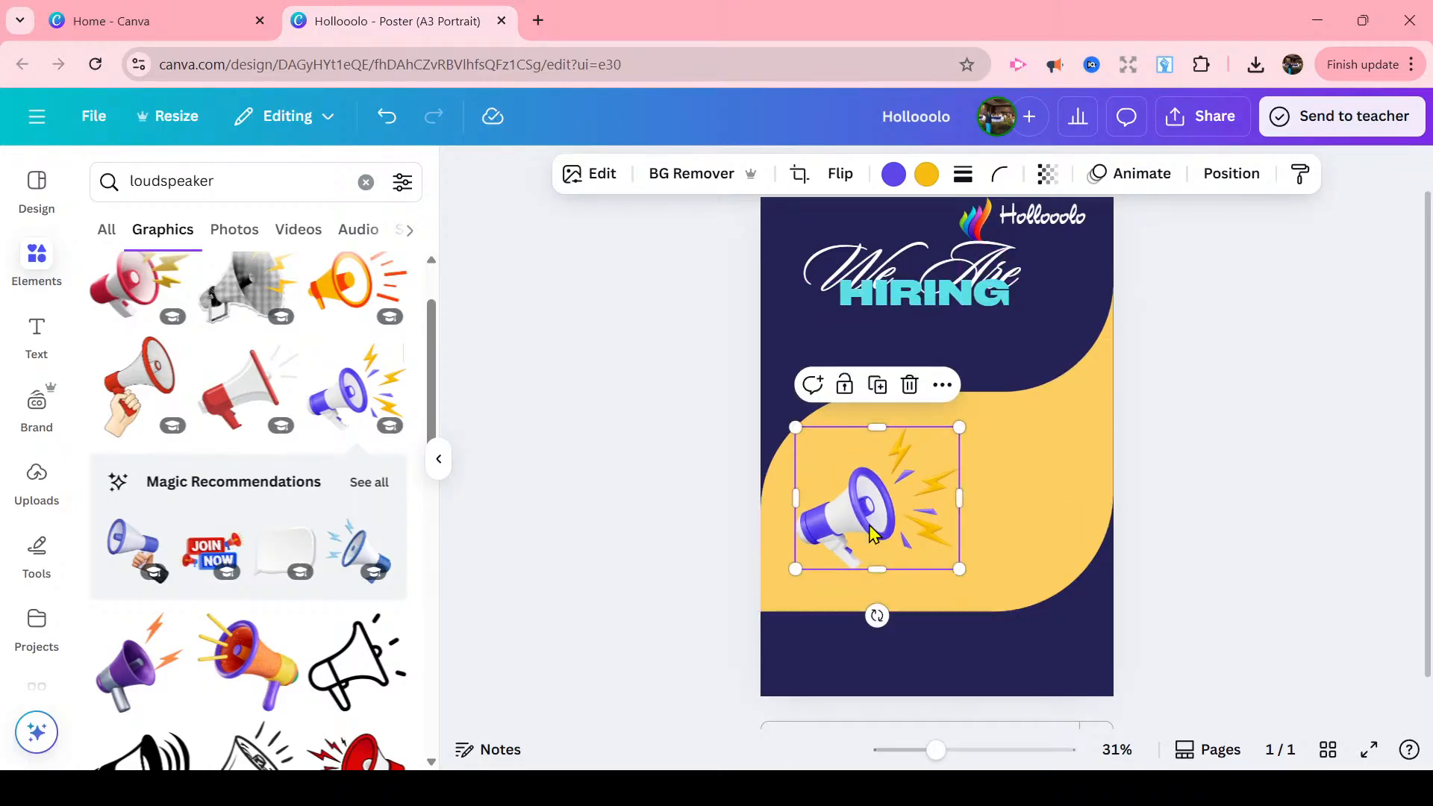
{"action": "left_click_drag", "start_coordinate": [868, 533], "coordinate": [833, 650]}
{"action": "left_click_drag", "start_coordinate": [971, 624], "coordinate": [972, 593]}
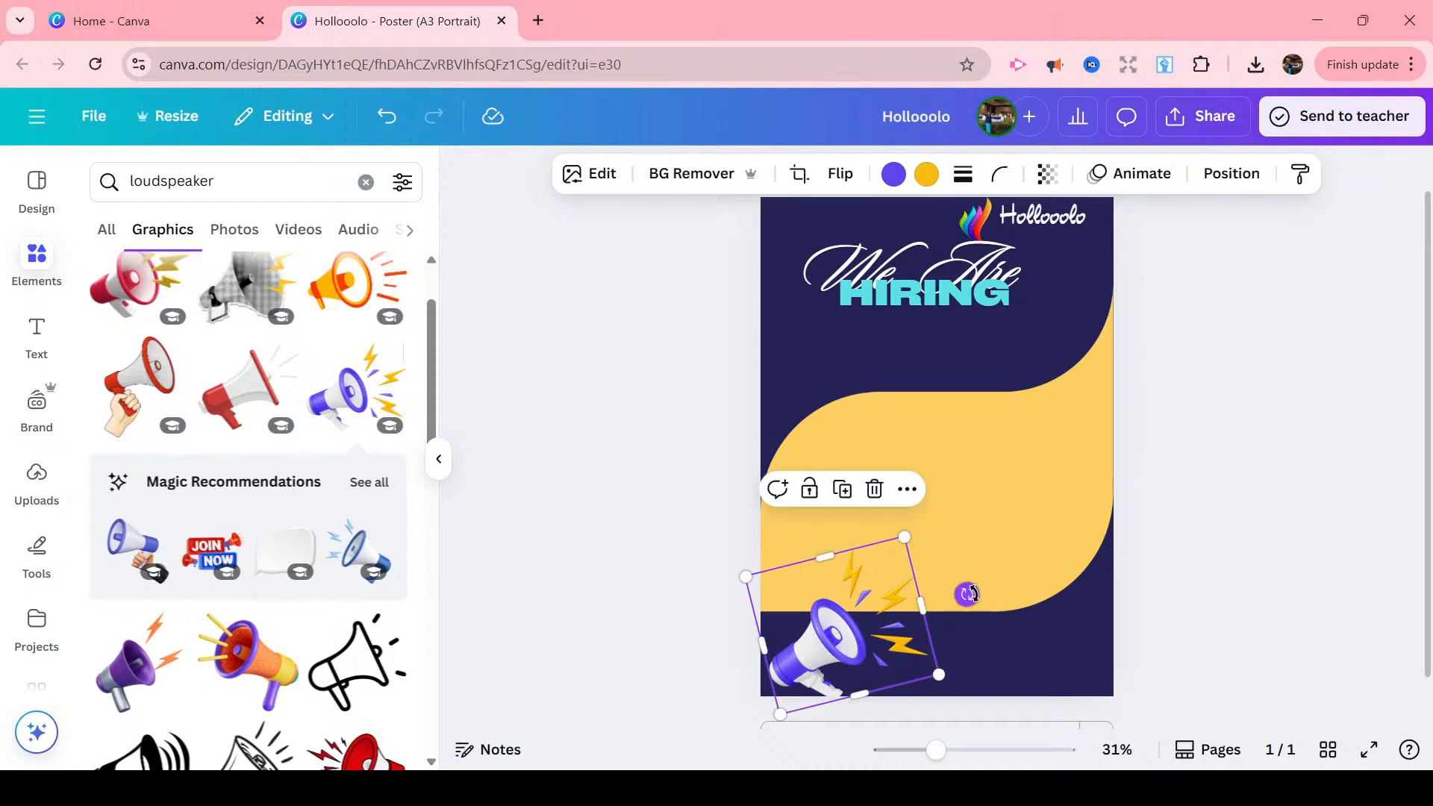
- Move both "HIRING" and "We Are" slightly down, keeping the two headline texts overlapping
{"action": "left_click_drag", "start_coordinate": [942, 298], "coordinate": [935, 328]}
{"action": "left_click", "coordinate": [826, 273]}
{"action": "left_click_drag", "start_coordinate": [825, 273], "coordinate": [826, 303]}
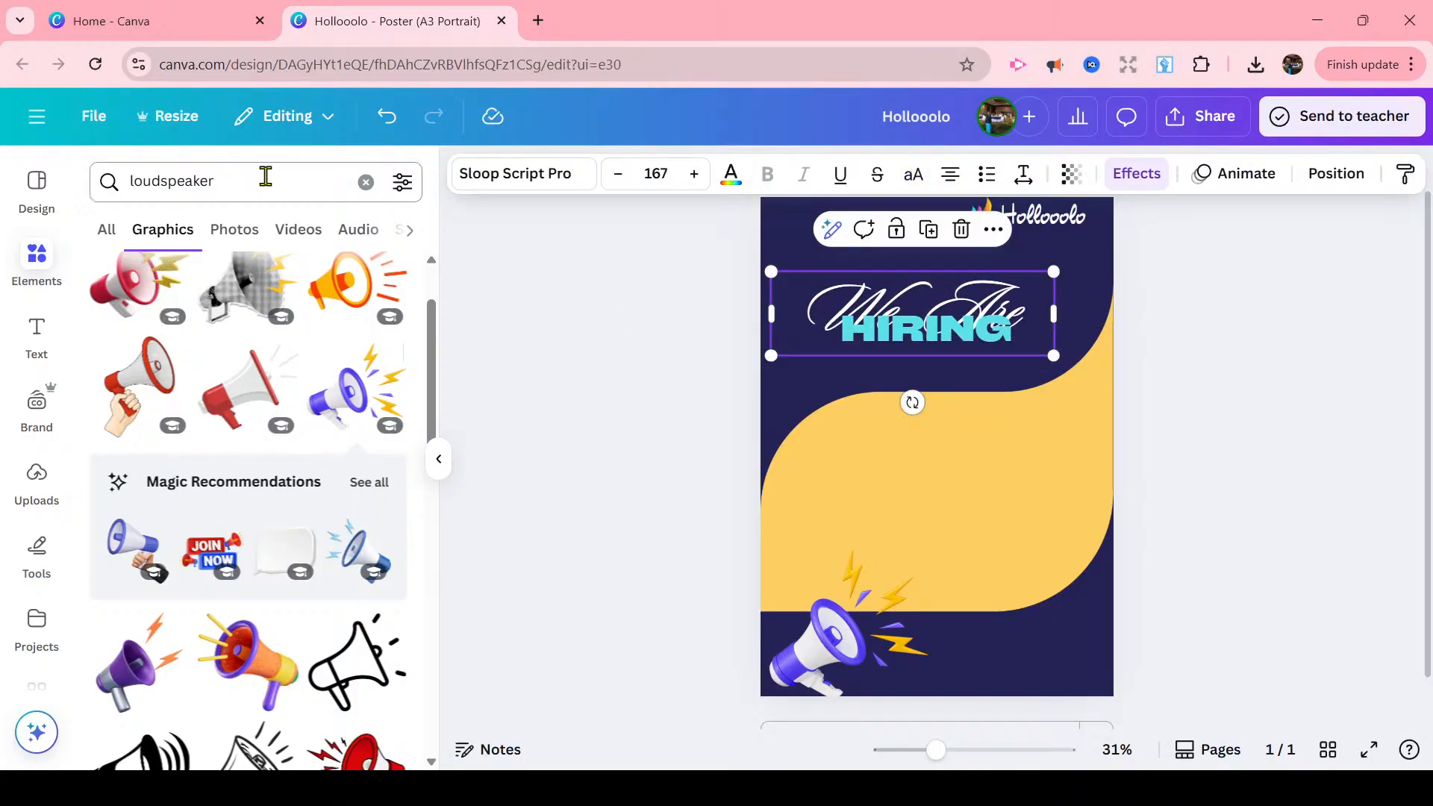
- Search the elements for "dots" and add the horizontal halftone strip graphic whose dots fade out towards one end
{"action": "left_click", "coordinate": [365, 182]}
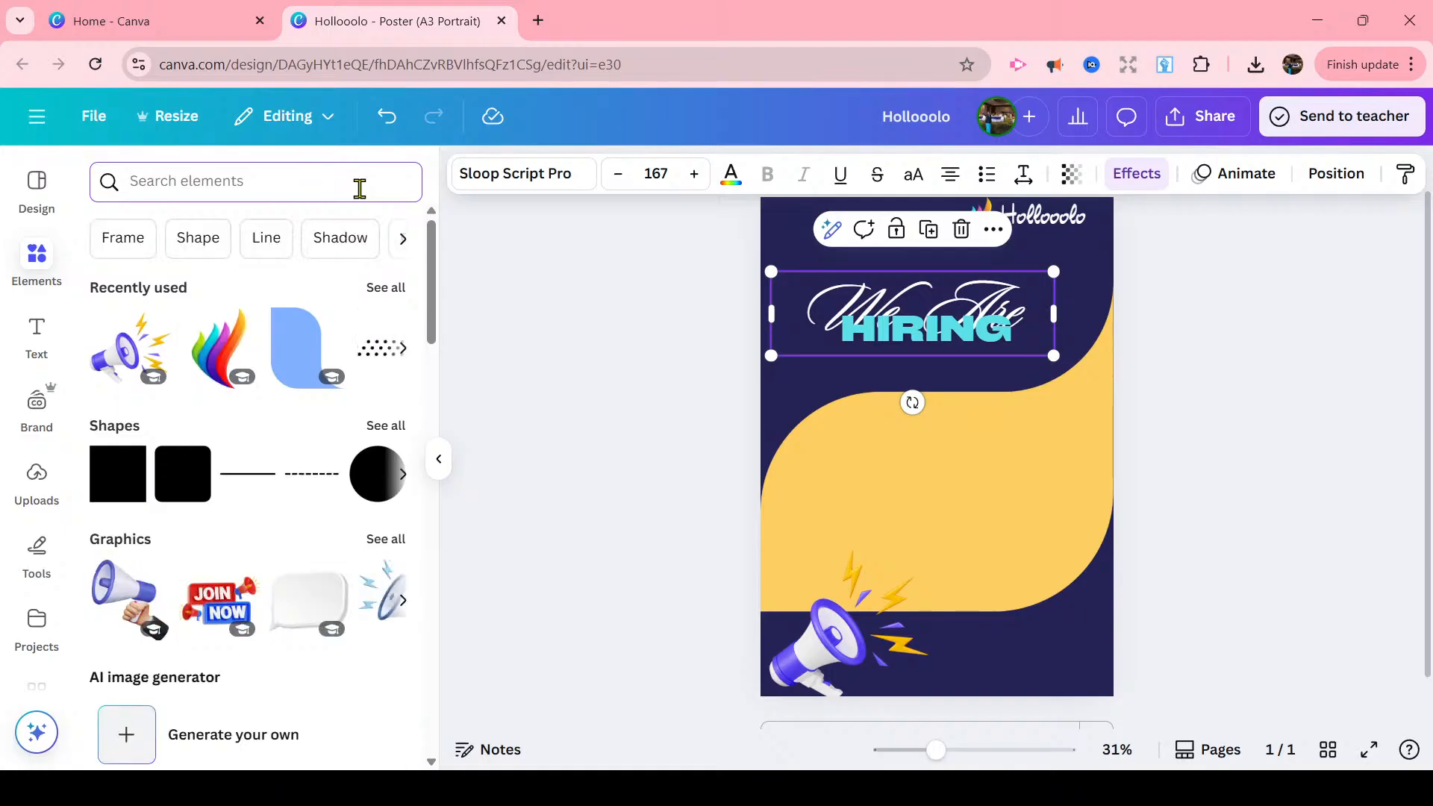
{"action": "type", "text": "dots"}
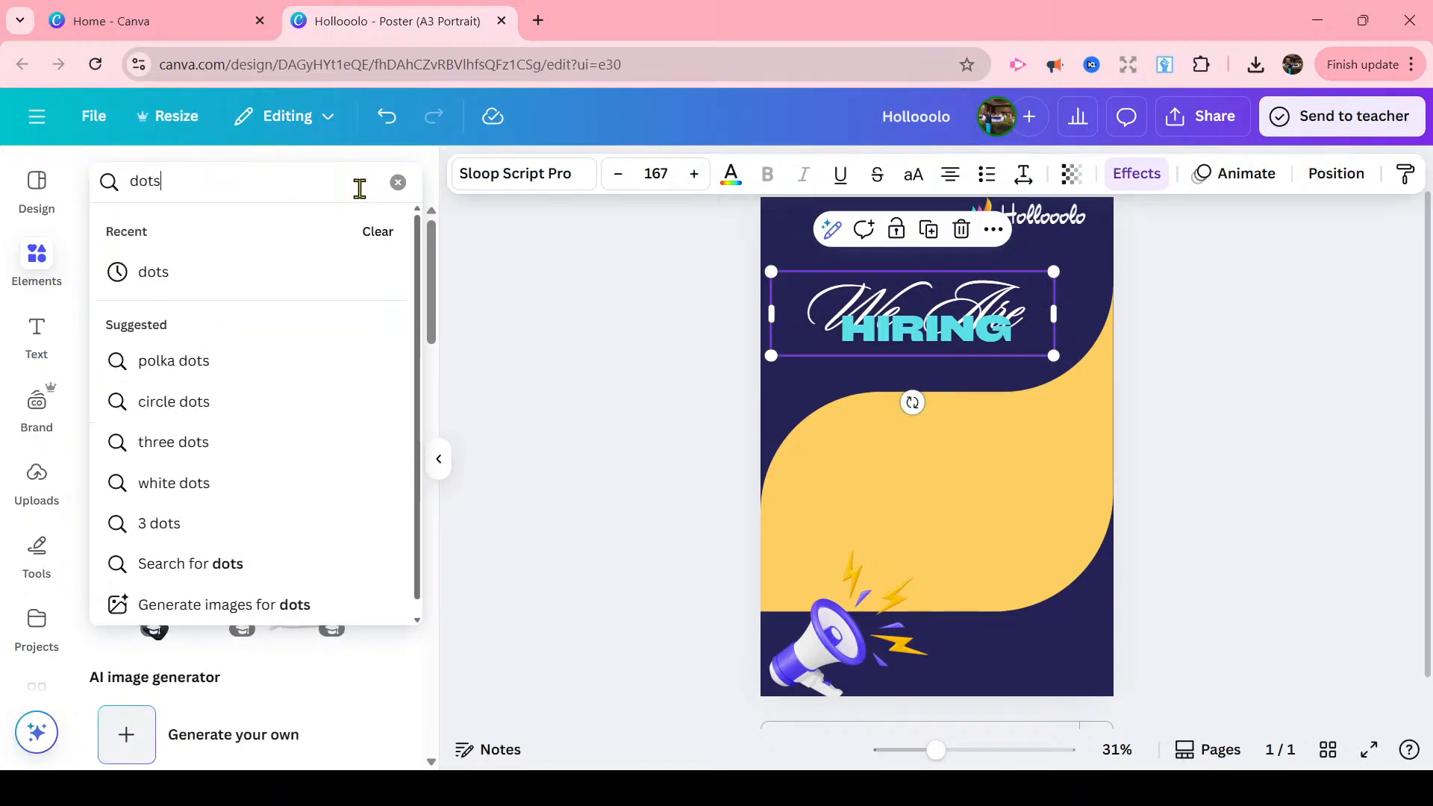
{"action": "left_click", "coordinate": [276, 273]}
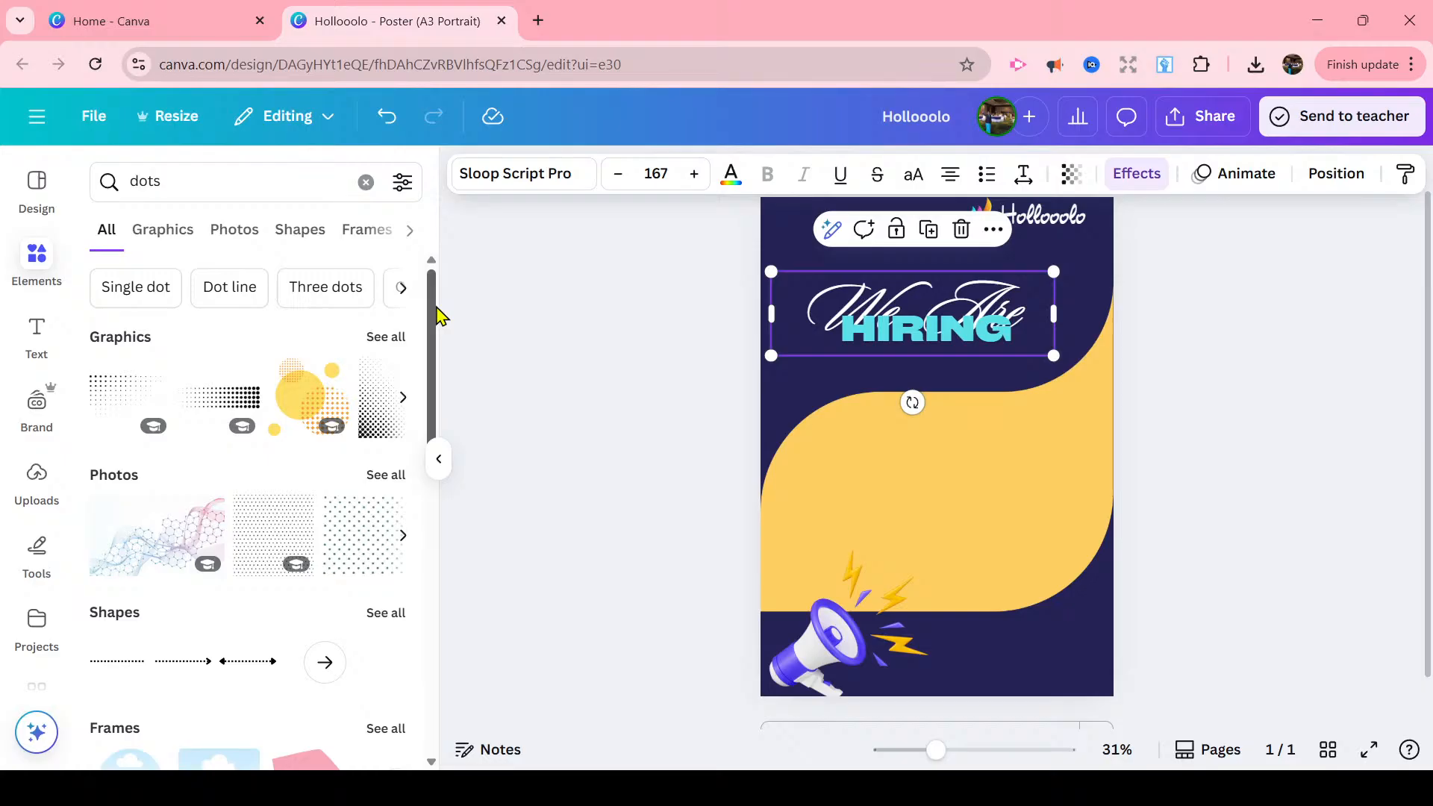
{"action": "mouse_move", "coordinate": [431, 326]}
{"action": "left_mouse_down"}
{"action": "mouse_move", "coordinate": [452, 388]}
{"action": "mouse_move", "coordinate": [432, 333]}
{"action": "left_mouse_up"}
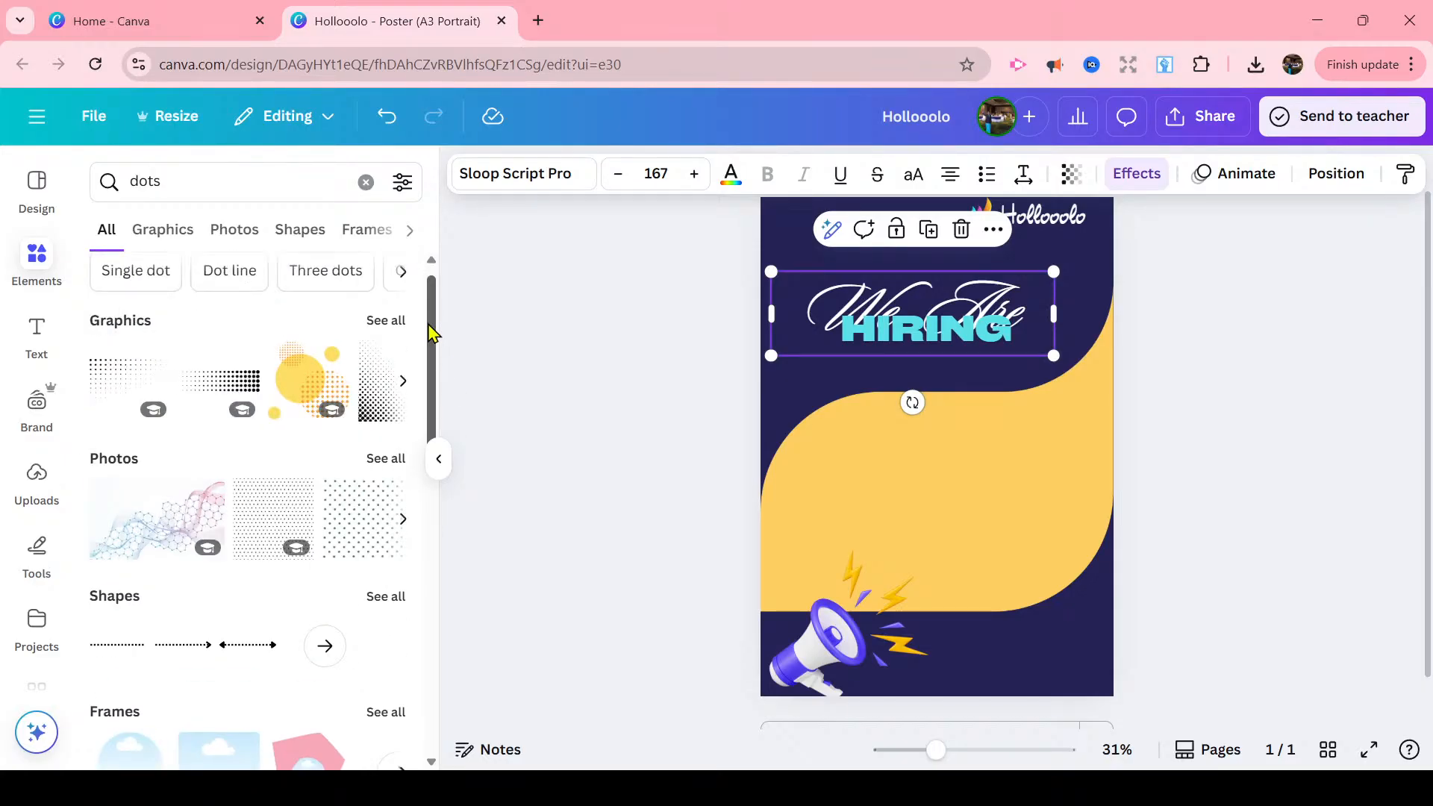
{"action": "left_click", "coordinate": [388, 322]}
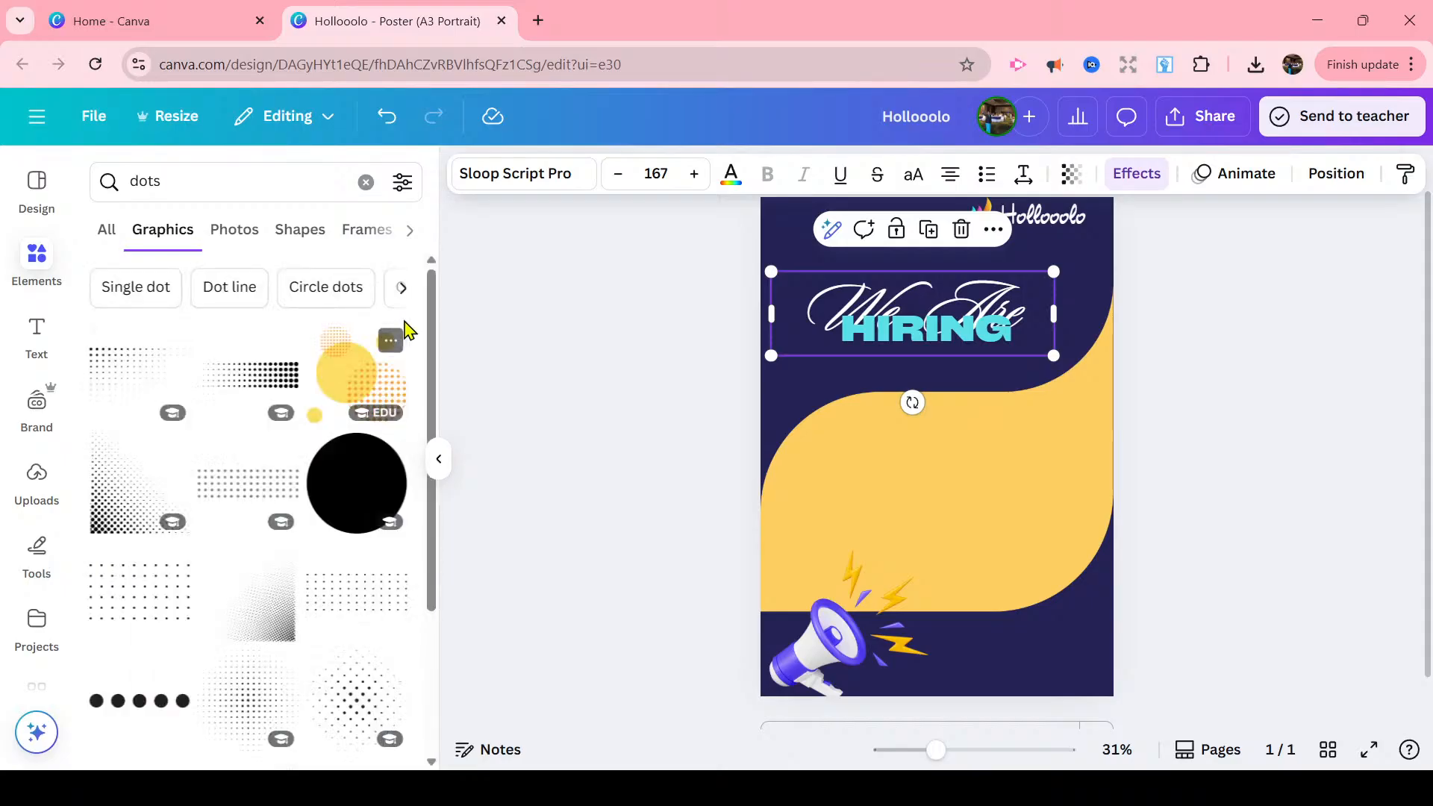
{"action": "left_click_drag", "start_coordinate": [432, 326], "coordinate": [441, 356]}
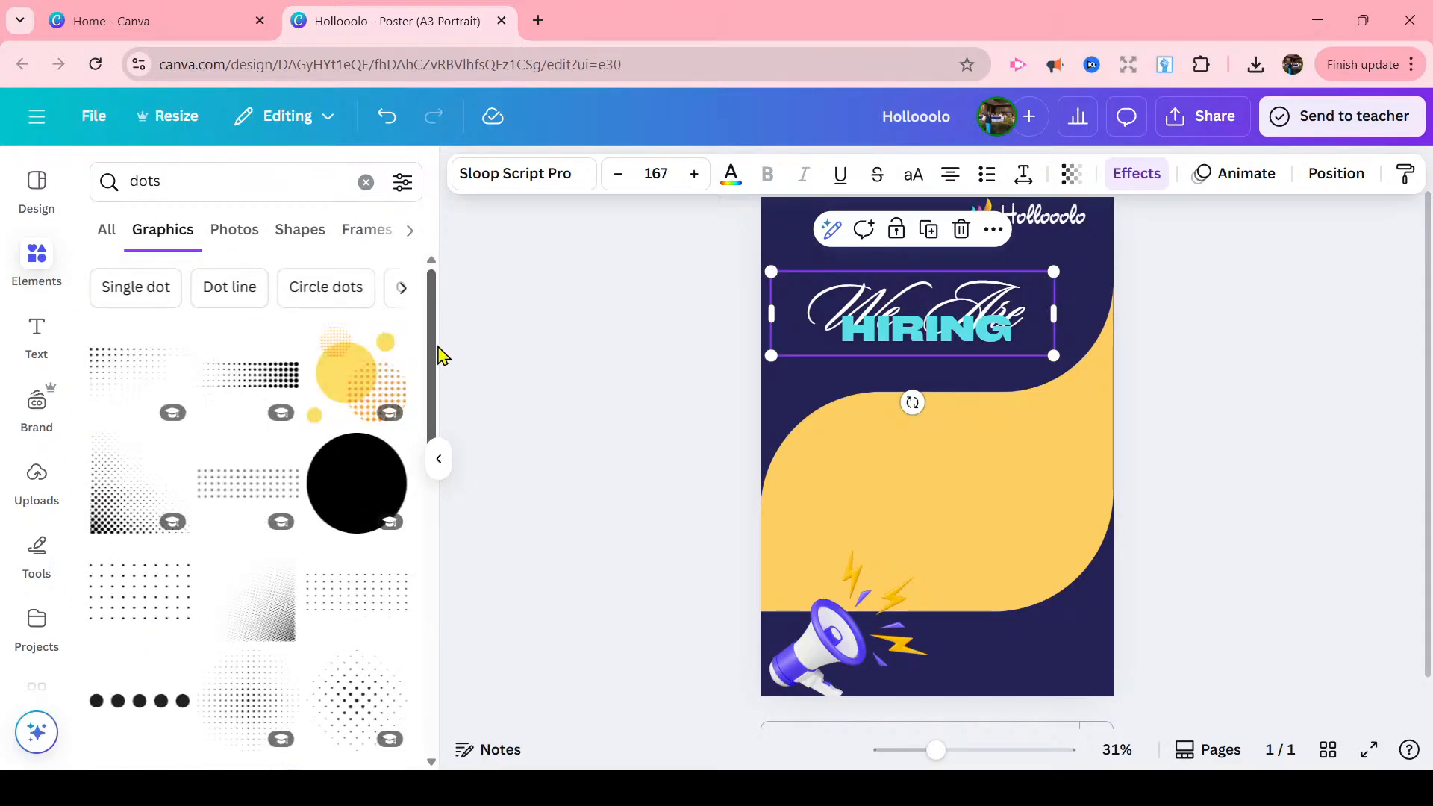
{"action": "left_click", "coordinate": [271, 377]}
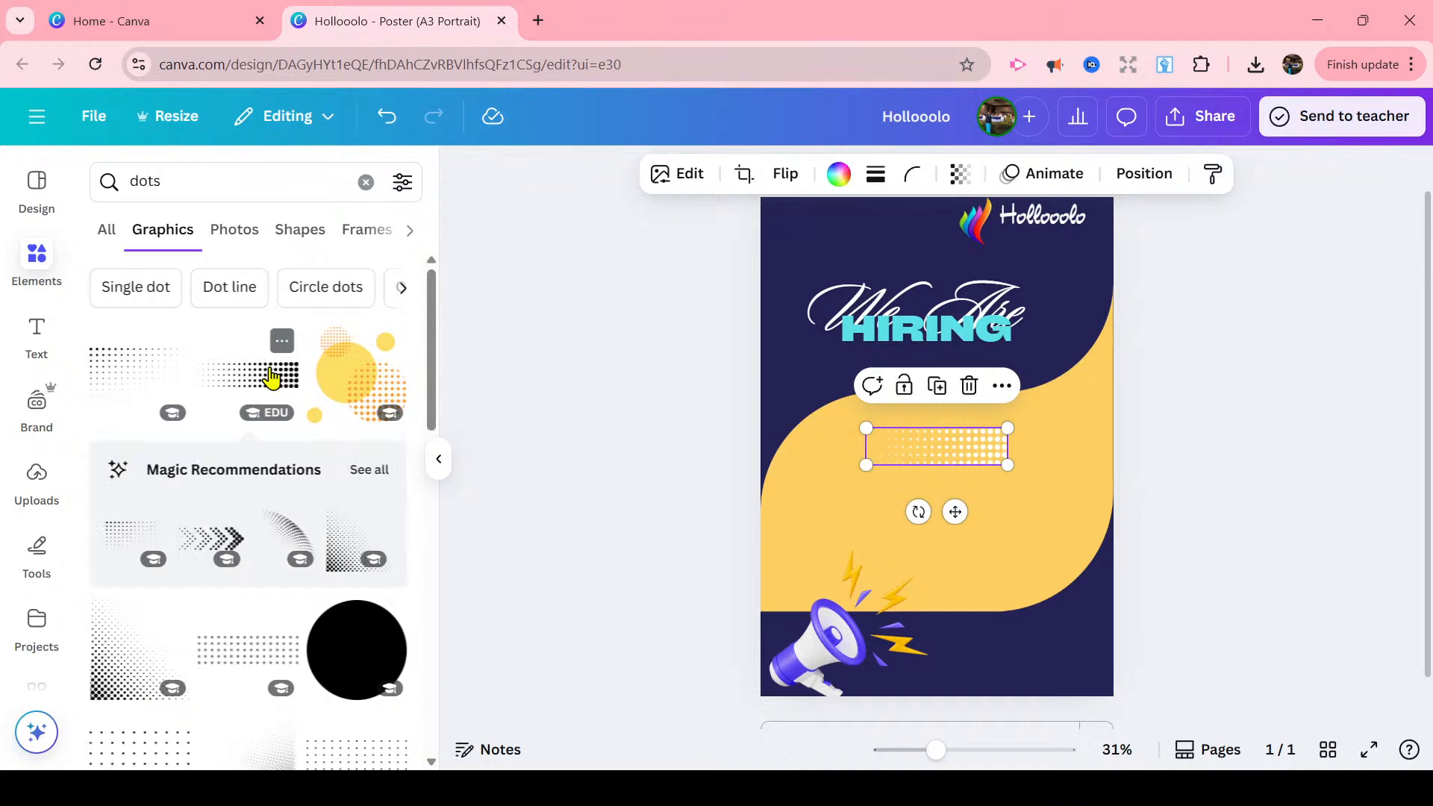
- Move the halftone dot strip into the poster's upper-left corner and rotate it about -178° so the dots fade toward the logo
{"action": "left_click_drag", "start_coordinate": [955, 511], "coordinate": [855, 297]}
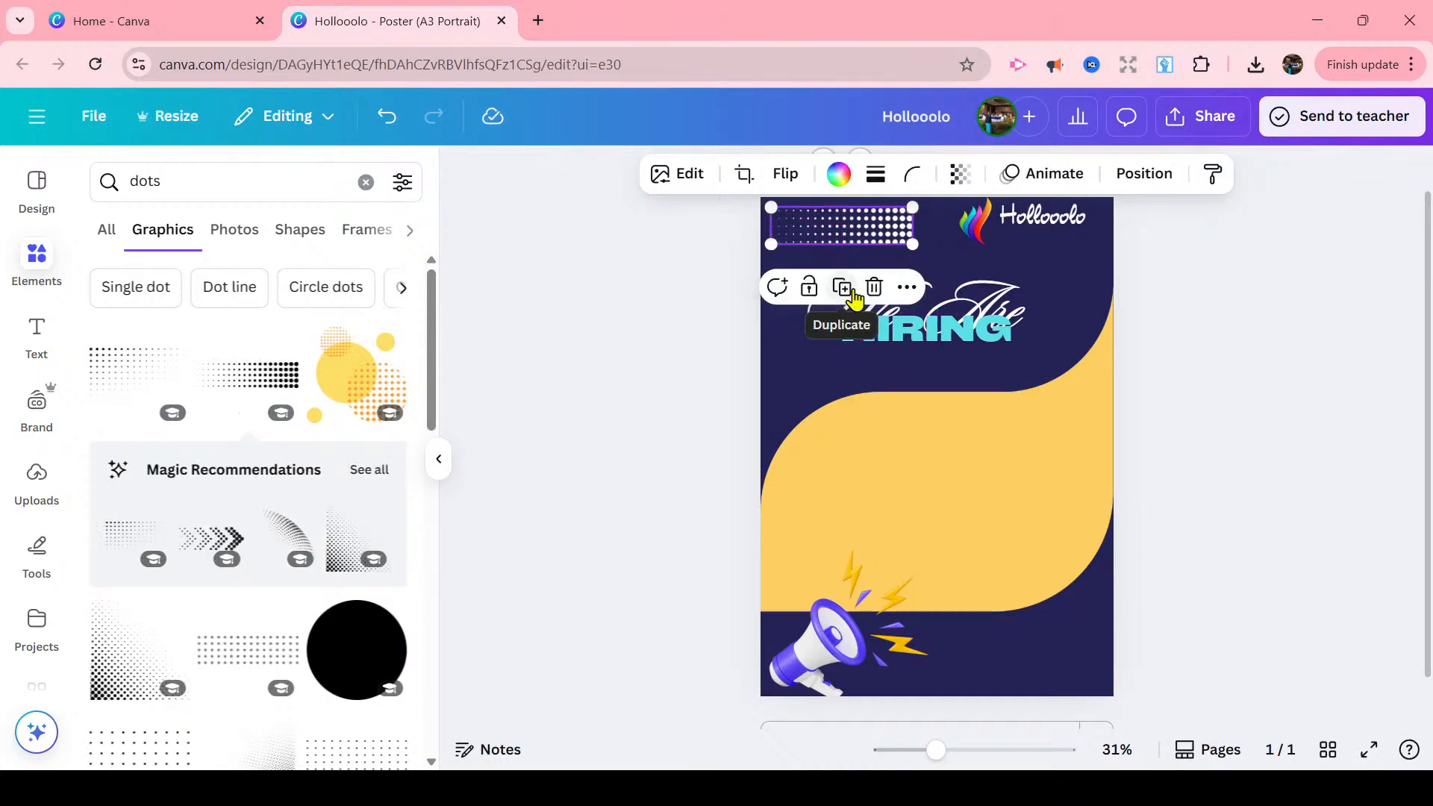
{"action": "left_click_drag", "start_coordinate": [858, 239], "coordinate": [853, 277]}
{"action": "left_click_drag", "start_coordinate": [813, 199], "coordinate": [856, 276]}
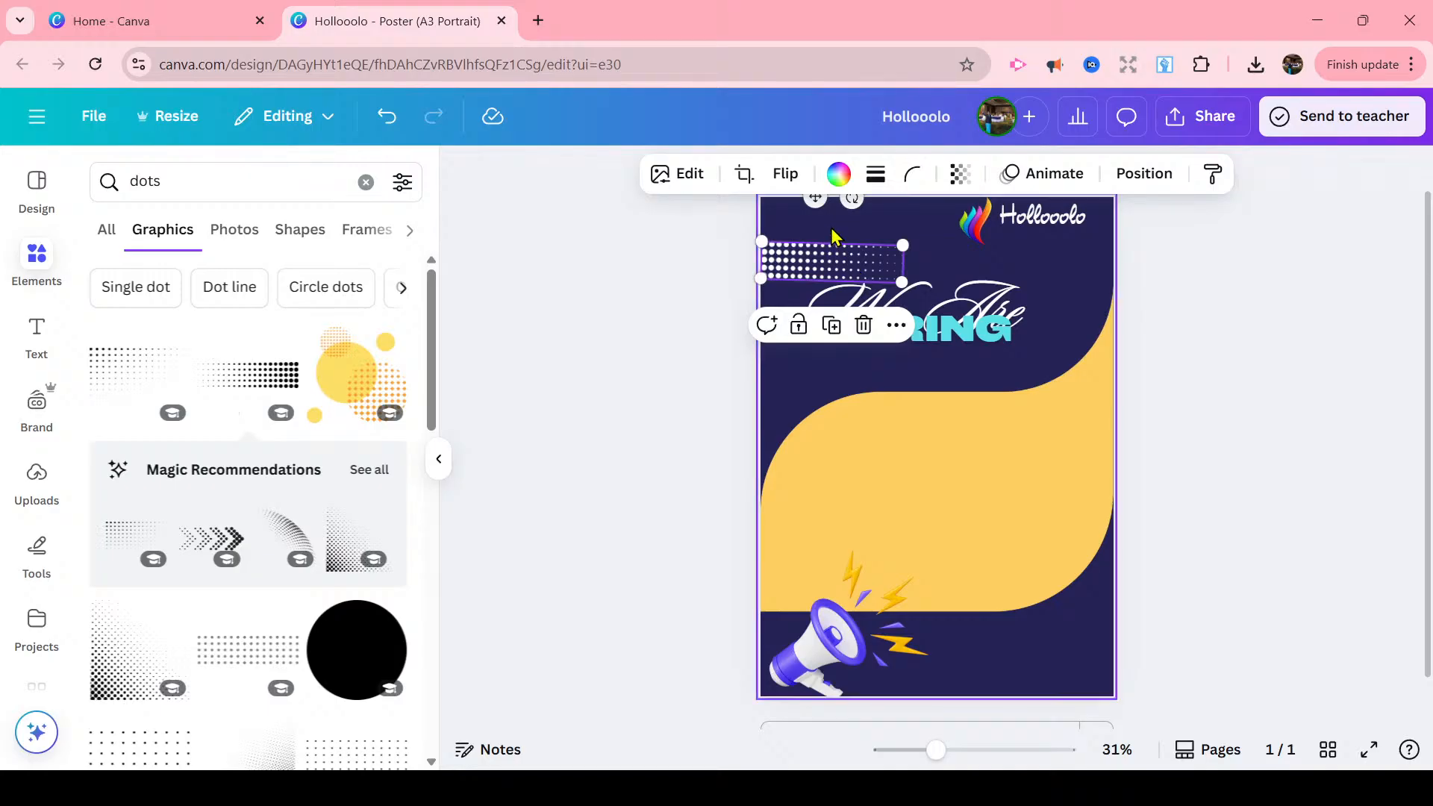
{"action": "left_click_drag", "start_coordinate": [852, 199], "coordinate": [858, 200]}
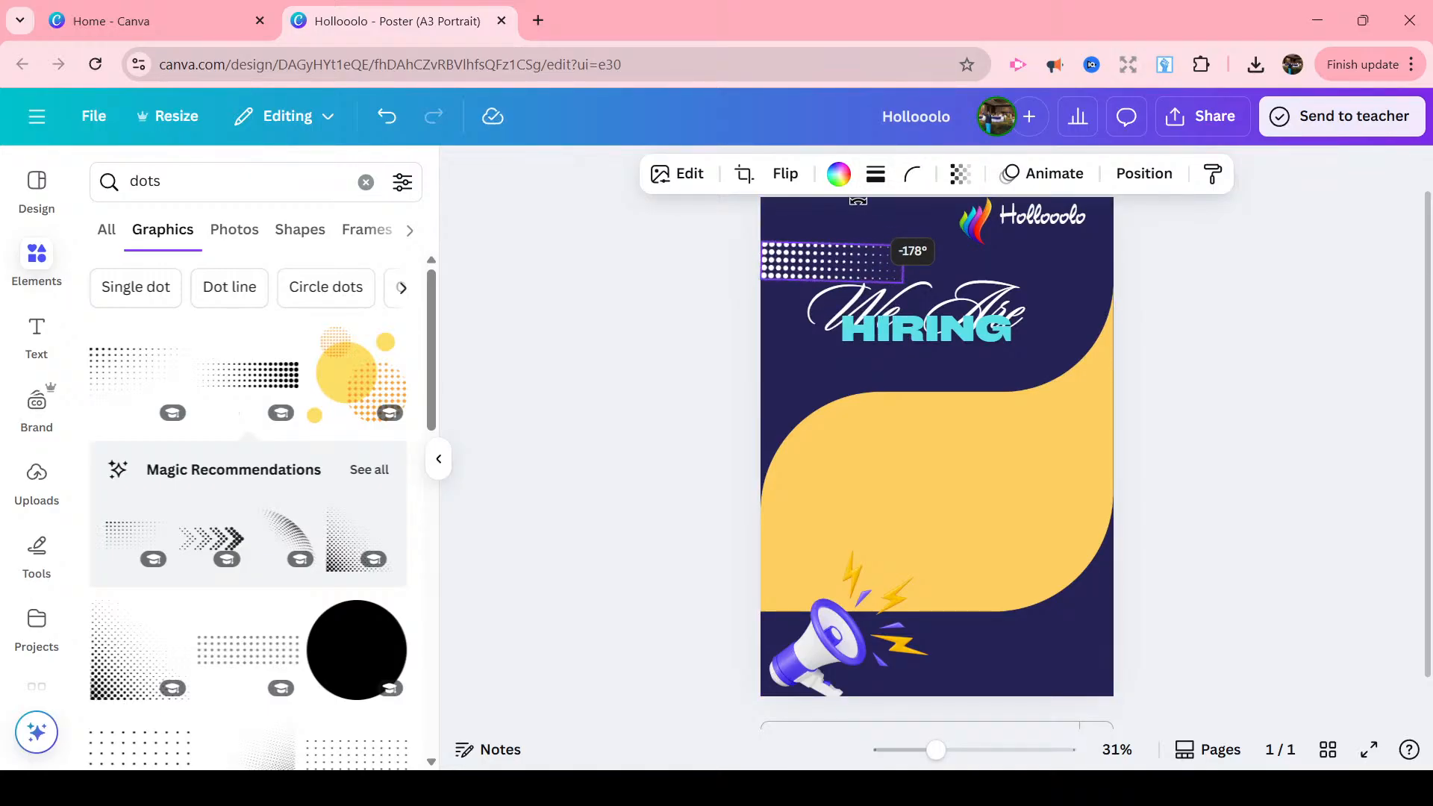
{"action": "left_click_drag", "start_coordinate": [858, 200], "coordinate": [859, 200]}
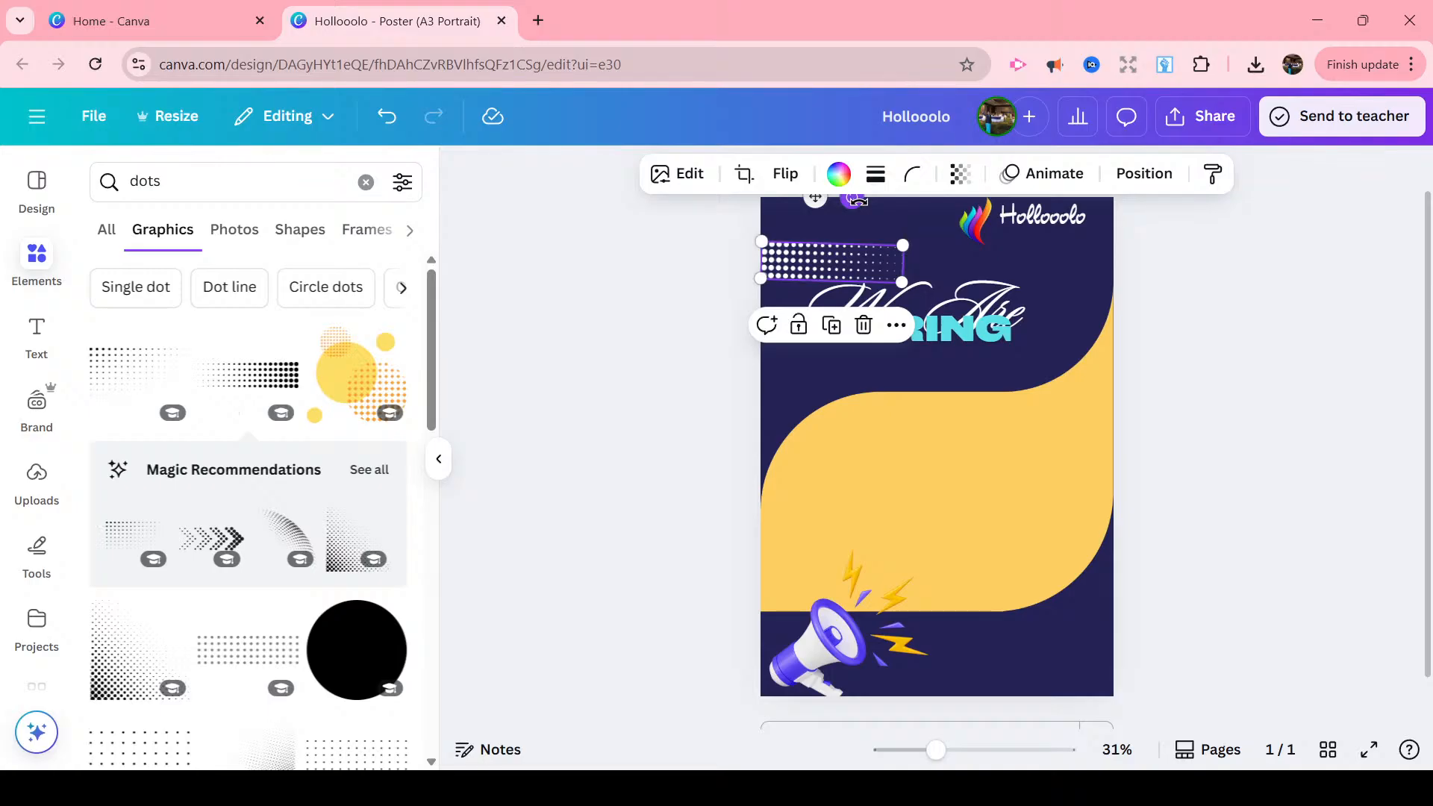
{"action": "left_click_drag", "start_coordinate": [876, 263], "coordinate": [913, 239]}
{"action": "left_click", "coordinate": [687, 291]}
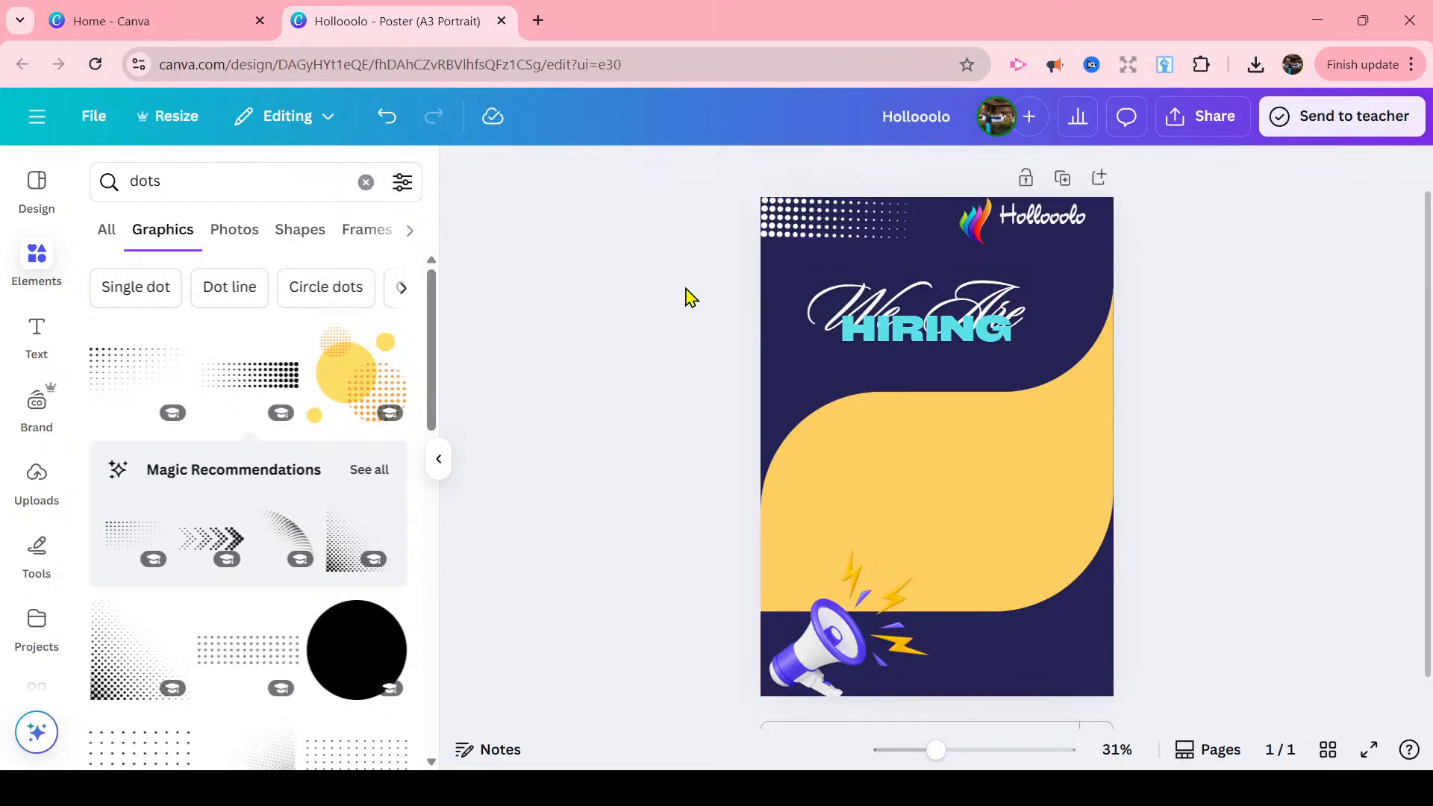
- Enlarge the halftone dot strip slightly so it extends closer to the Hollooolo logo
{"action": "left_click", "coordinate": [827, 224]}
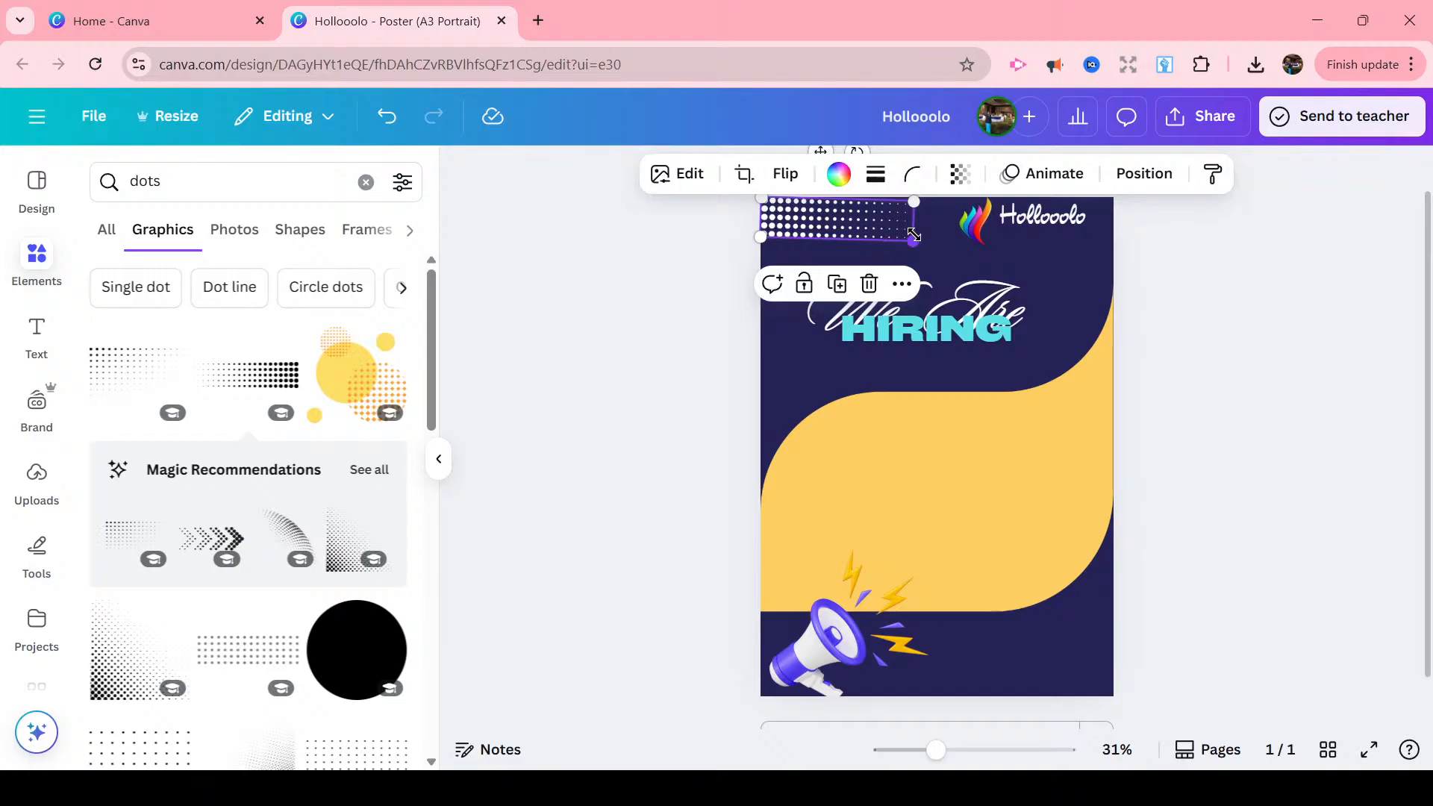
{"action": "left_click_drag", "start_coordinate": [913, 236], "coordinate": [933, 245]}
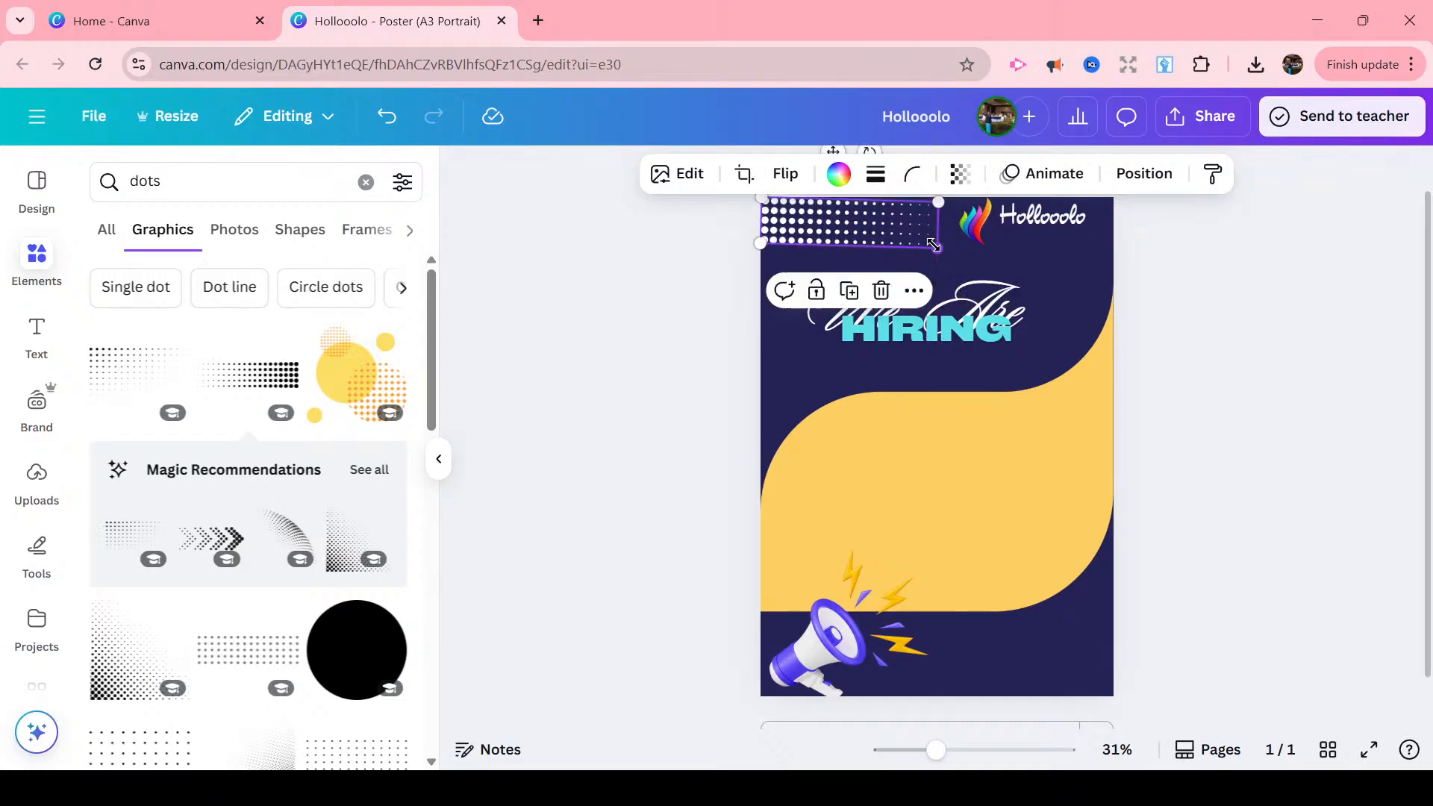
{"action": "left_click", "coordinate": [1252, 345]}
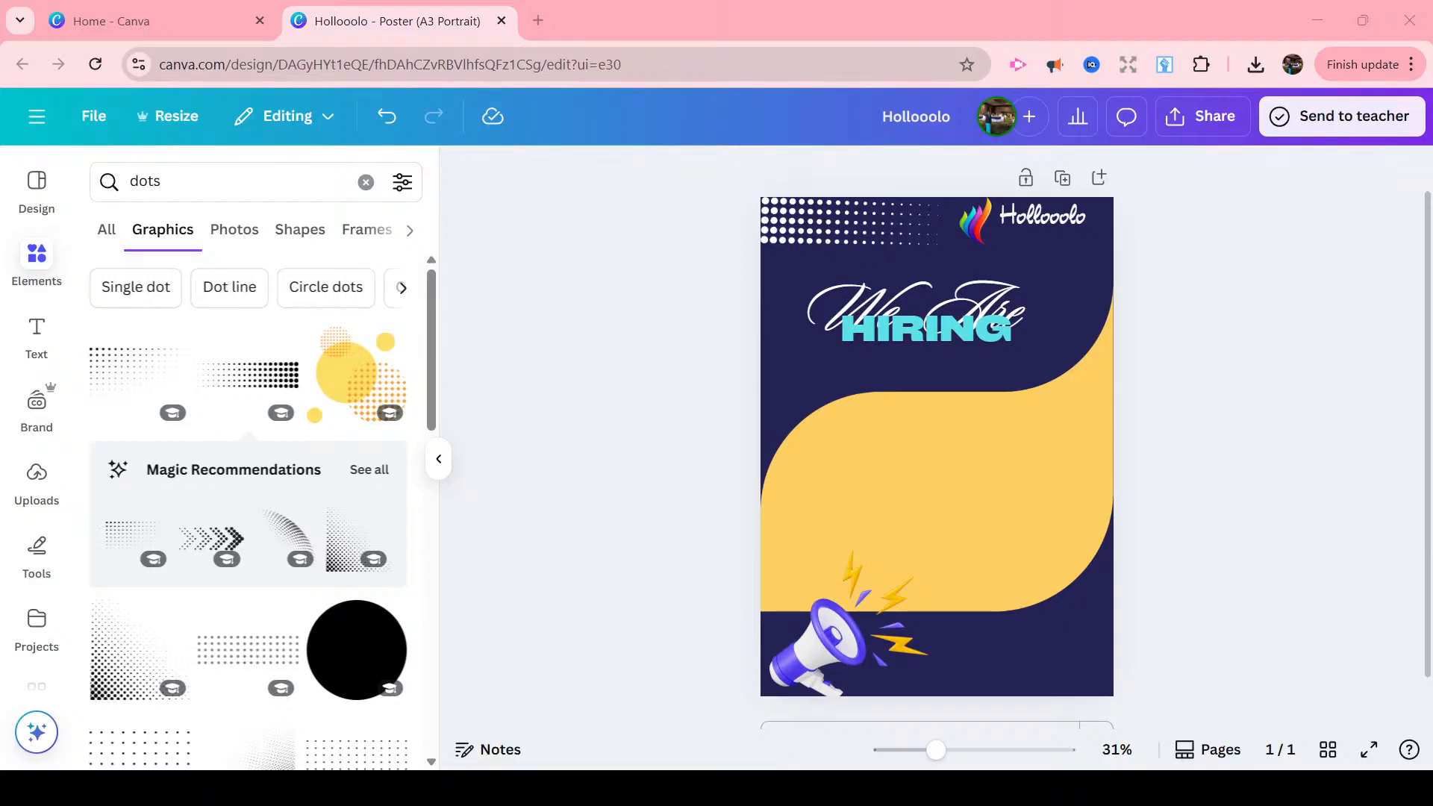
- Add the lines "Digital Marketer", "Content Creator", "Graphic Designer" and "JOIN OUR TEAM" as one text box on the yellow shape
{"action": "left_click", "coordinate": [939, 461]}
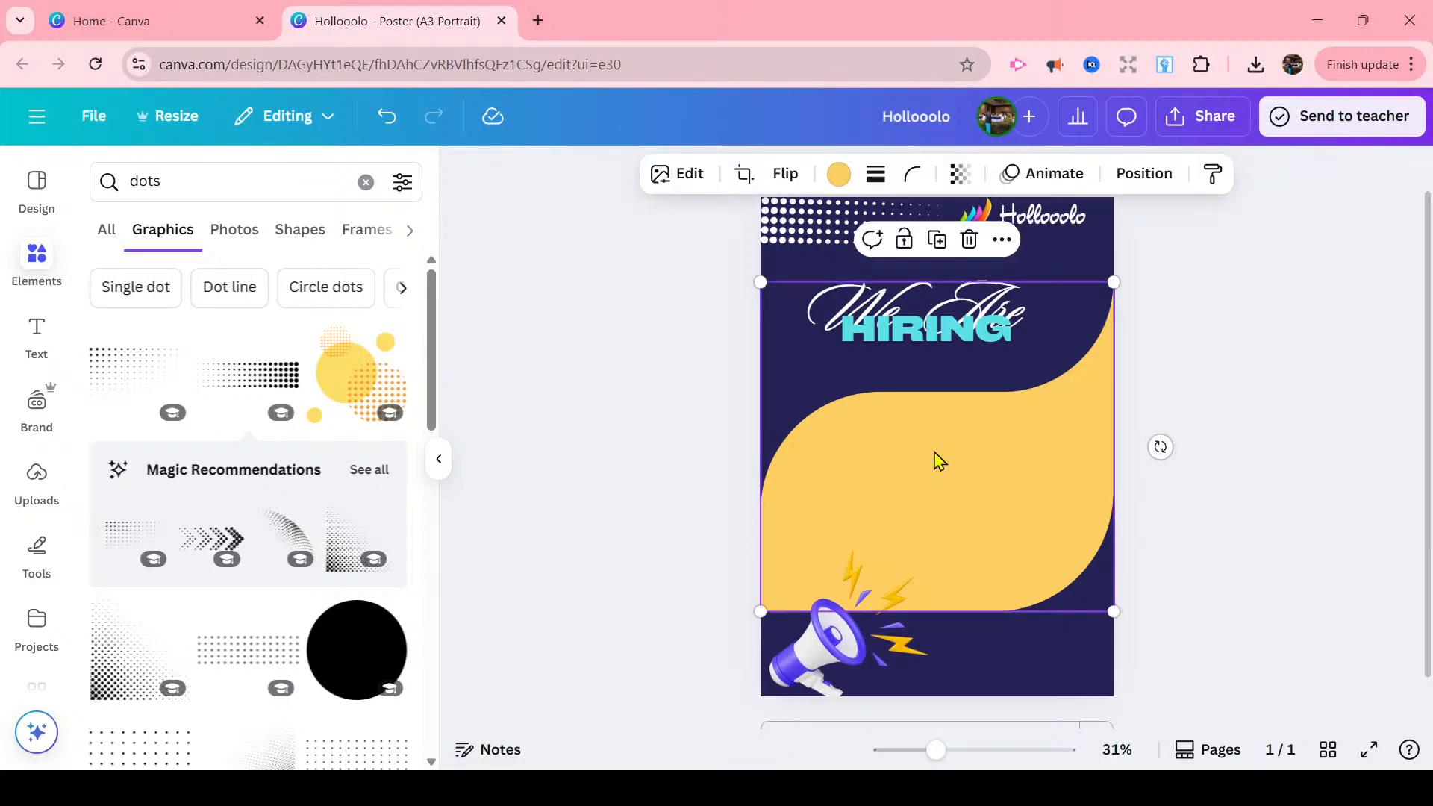
{"action": "type", "text": "Digital Marketer Content Creator Graphic Designer JOIN OUR TEAM"}
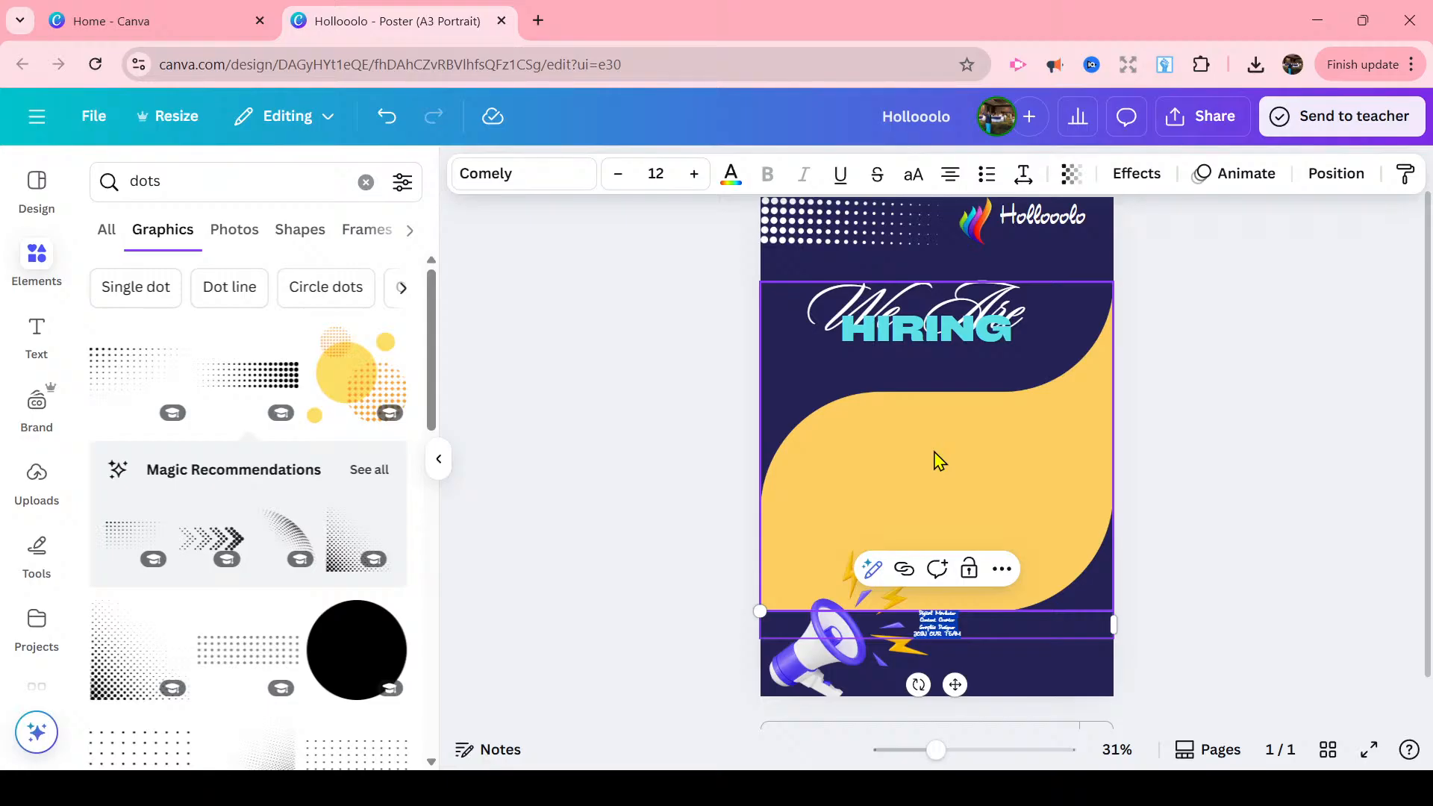
{"action": "left_click_drag", "start_coordinate": [956, 684], "coordinate": [937, 515]}
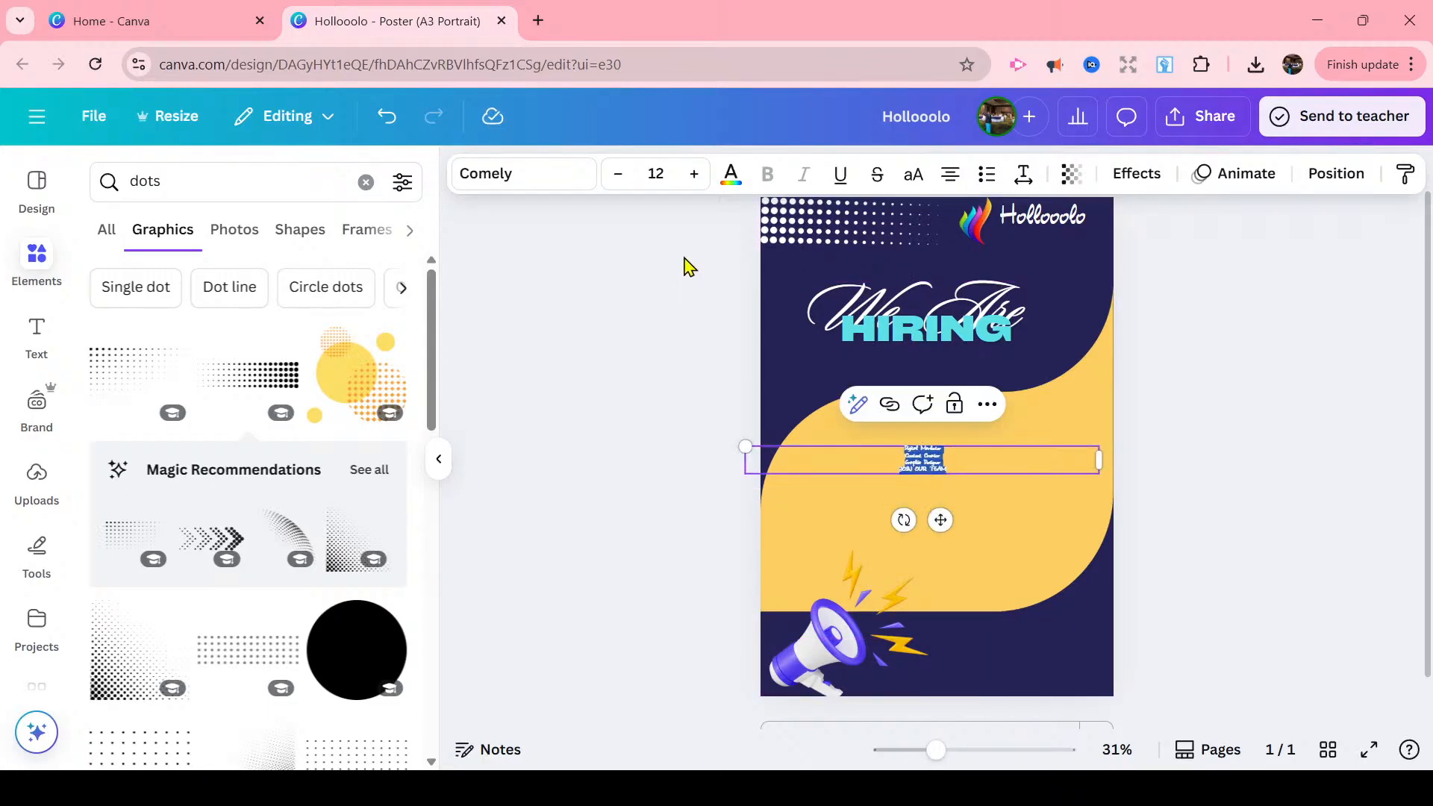
- Set the font size of the four-line text box to 56
{"action": "left_click", "coordinate": [695, 176]}
{"action": "left_click", "coordinate": [694, 176]}
{"action": "left_click", "coordinate": [694, 176]}
{"action": "left_click", "coordinate": [694, 176]}
{"action": "left_click", "coordinate": [694, 176]}
{"action": "left_click", "coordinate": [694, 176]}
{"action": "left_click", "coordinate": [695, 176]}
{"action": "left_click", "coordinate": [694, 176]}
{"action": "left_click", "coordinate": [694, 176]}
{"action": "left_click", "coordinate": [694, 176]}
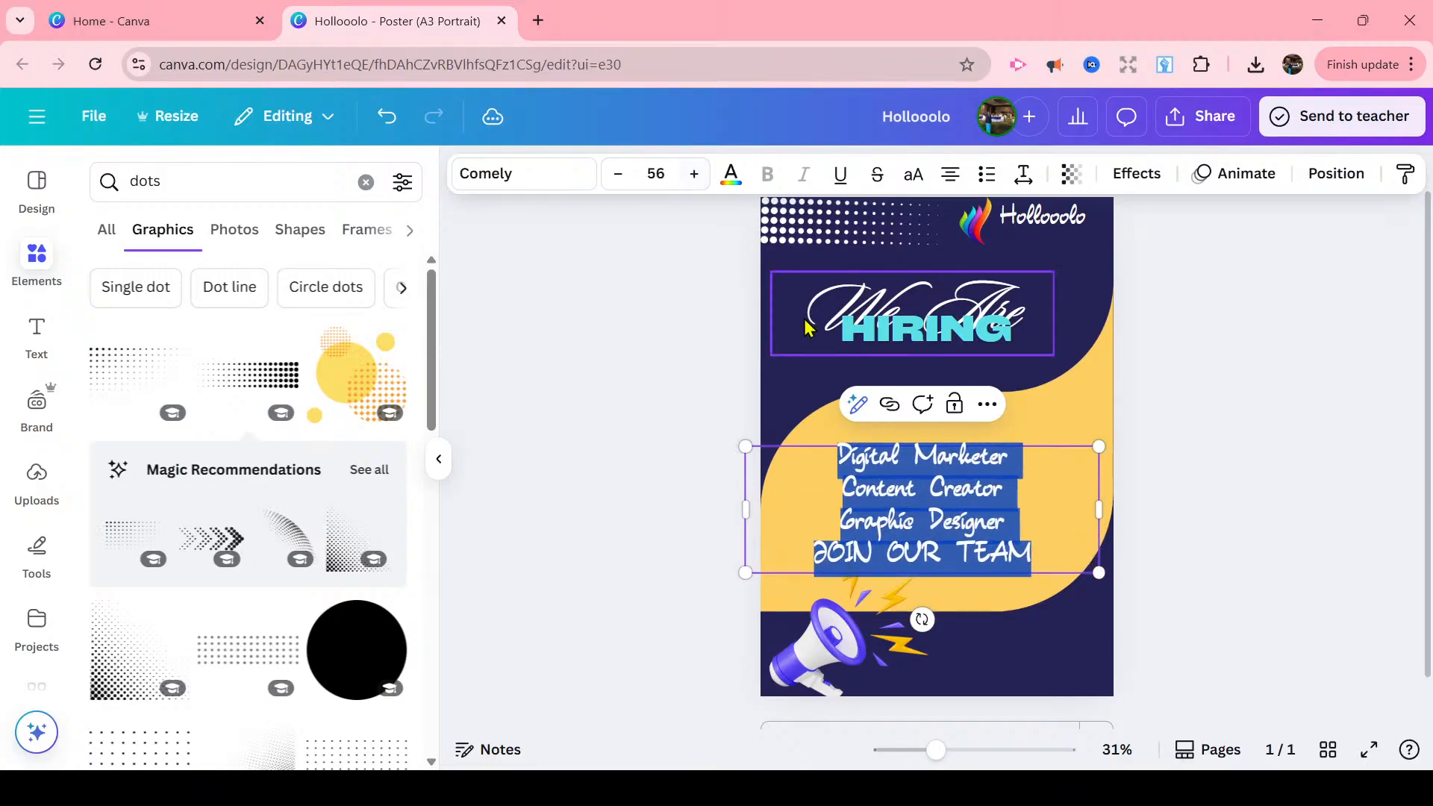
- Format the four-line text as a bulleted list and colour it dark navy from the document colors
{"action": "left_click", "coordinate": [988, 176]}
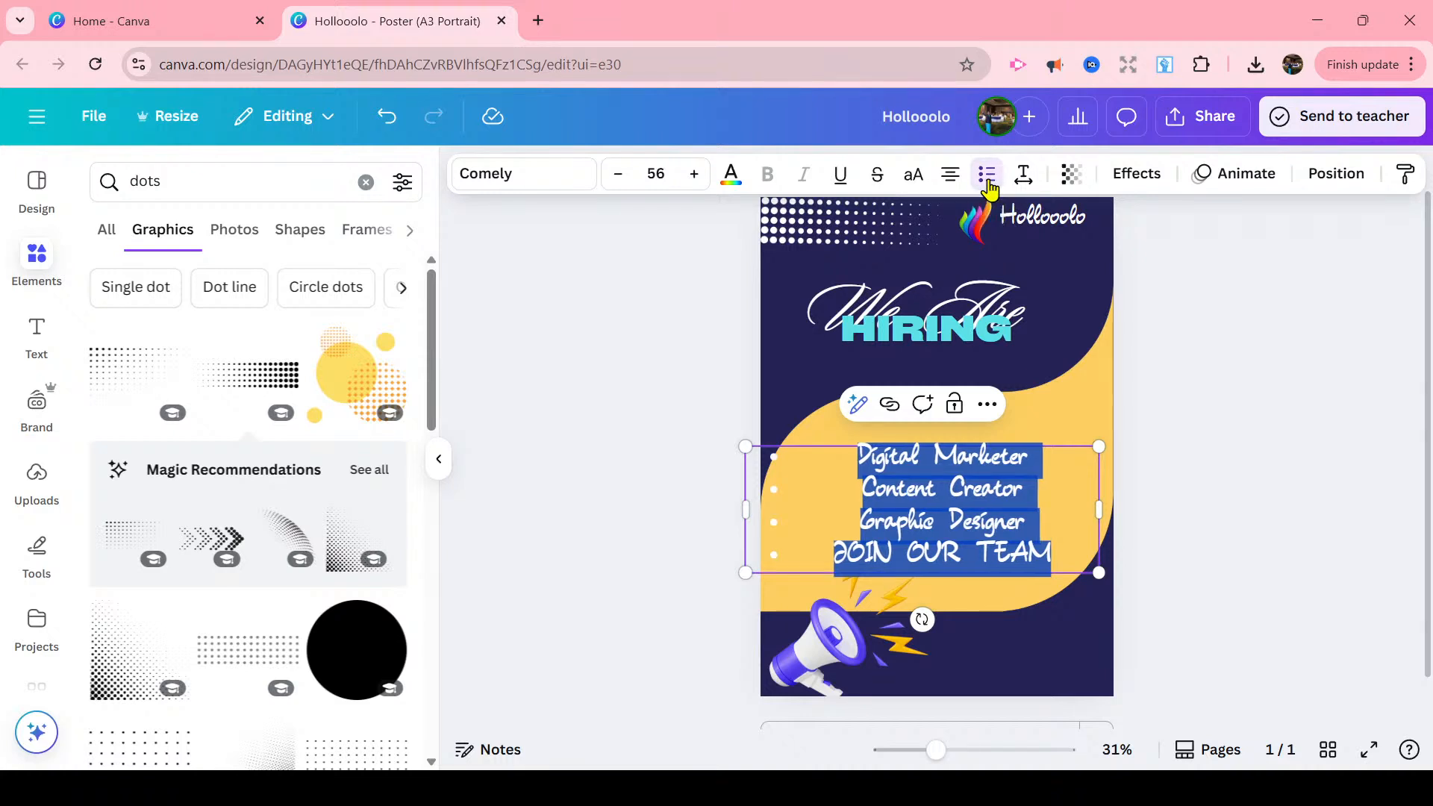
{"action": "left_click", "coordinate": [734, 188]}
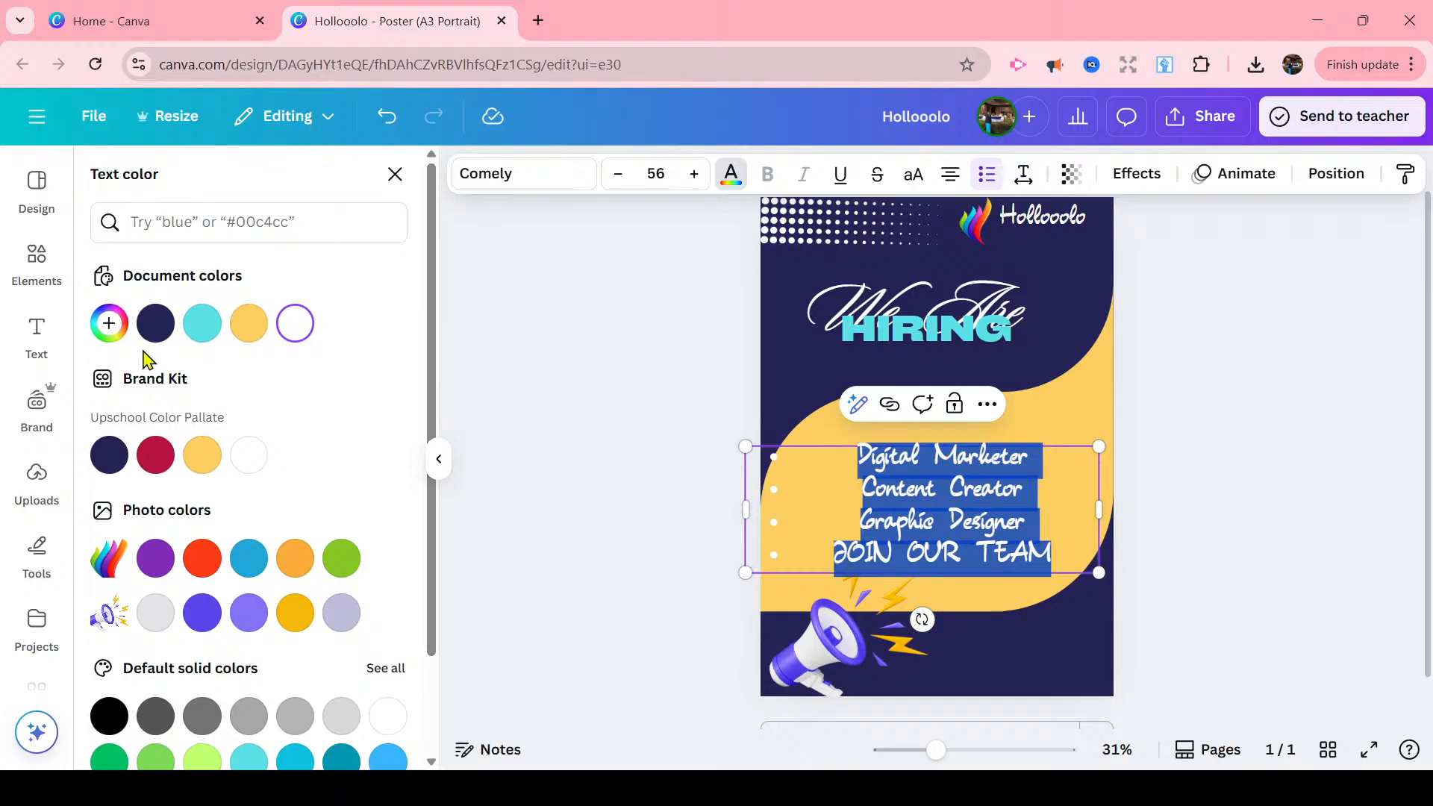
{"action": "left_click", "coordinate": [156, 327]}
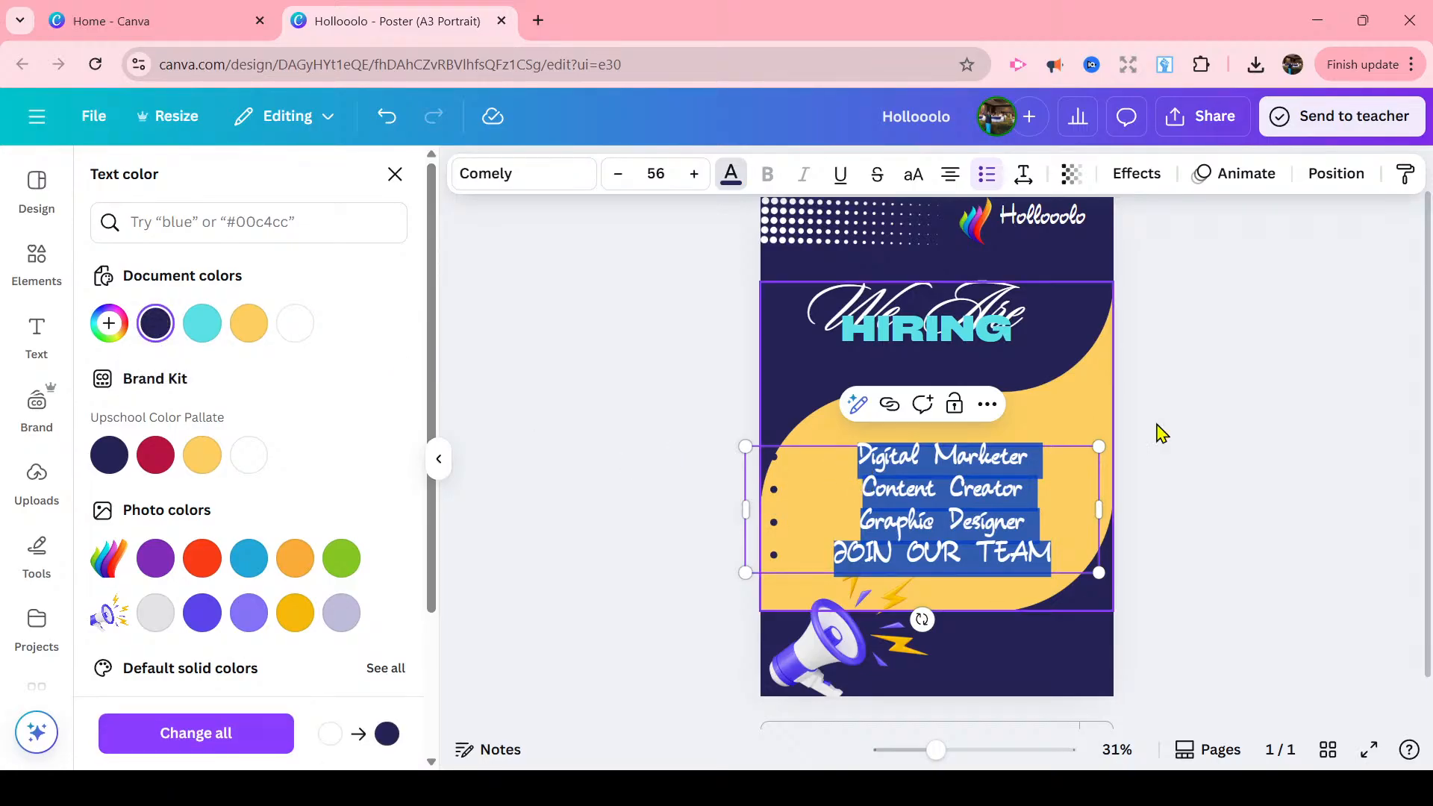
{"action": "left_click", "coordinate": [1163, 433]}
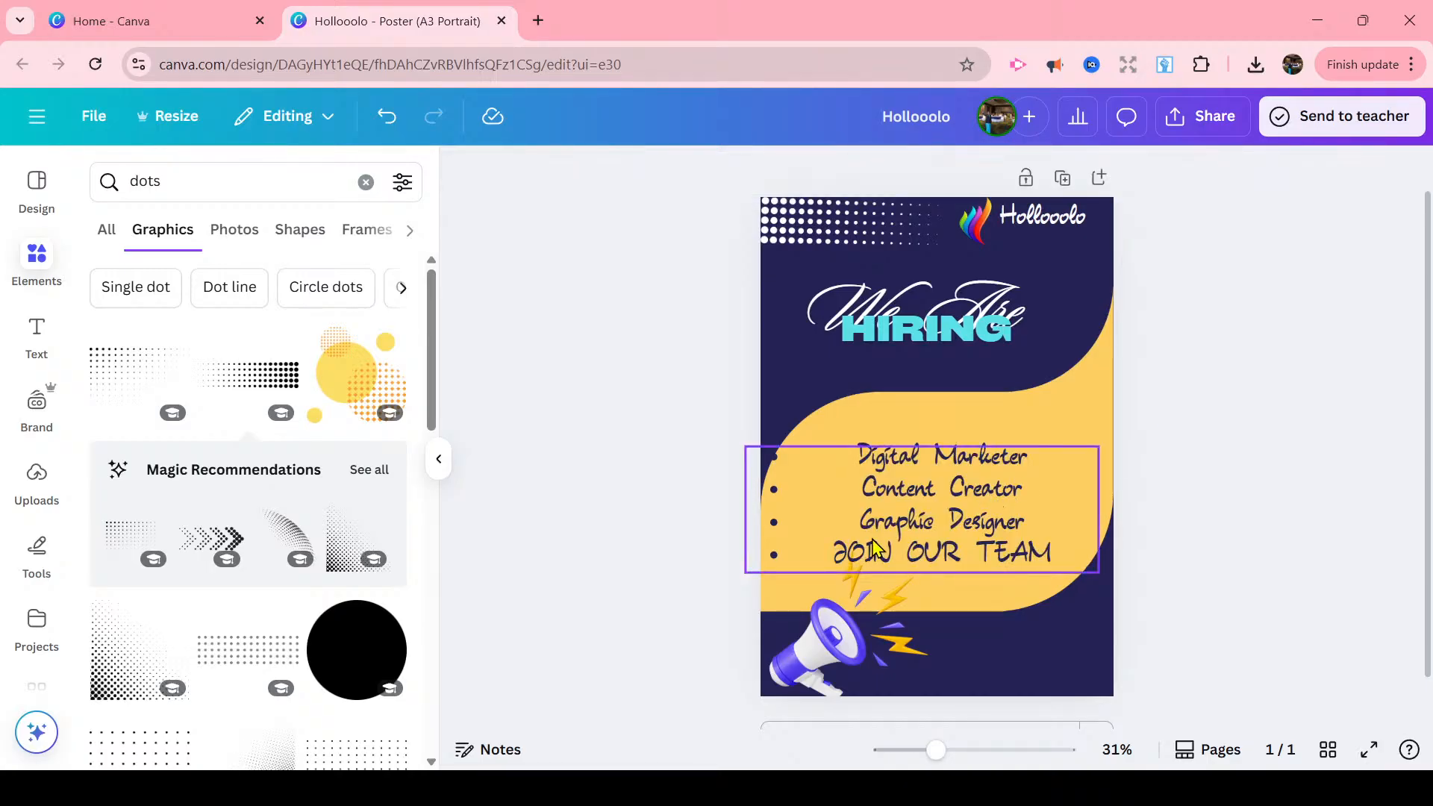
- Cut the "JOIN OUR TEAM" line out of the job list text box
{"action": "left_click", "coordinate": [833, 572]}
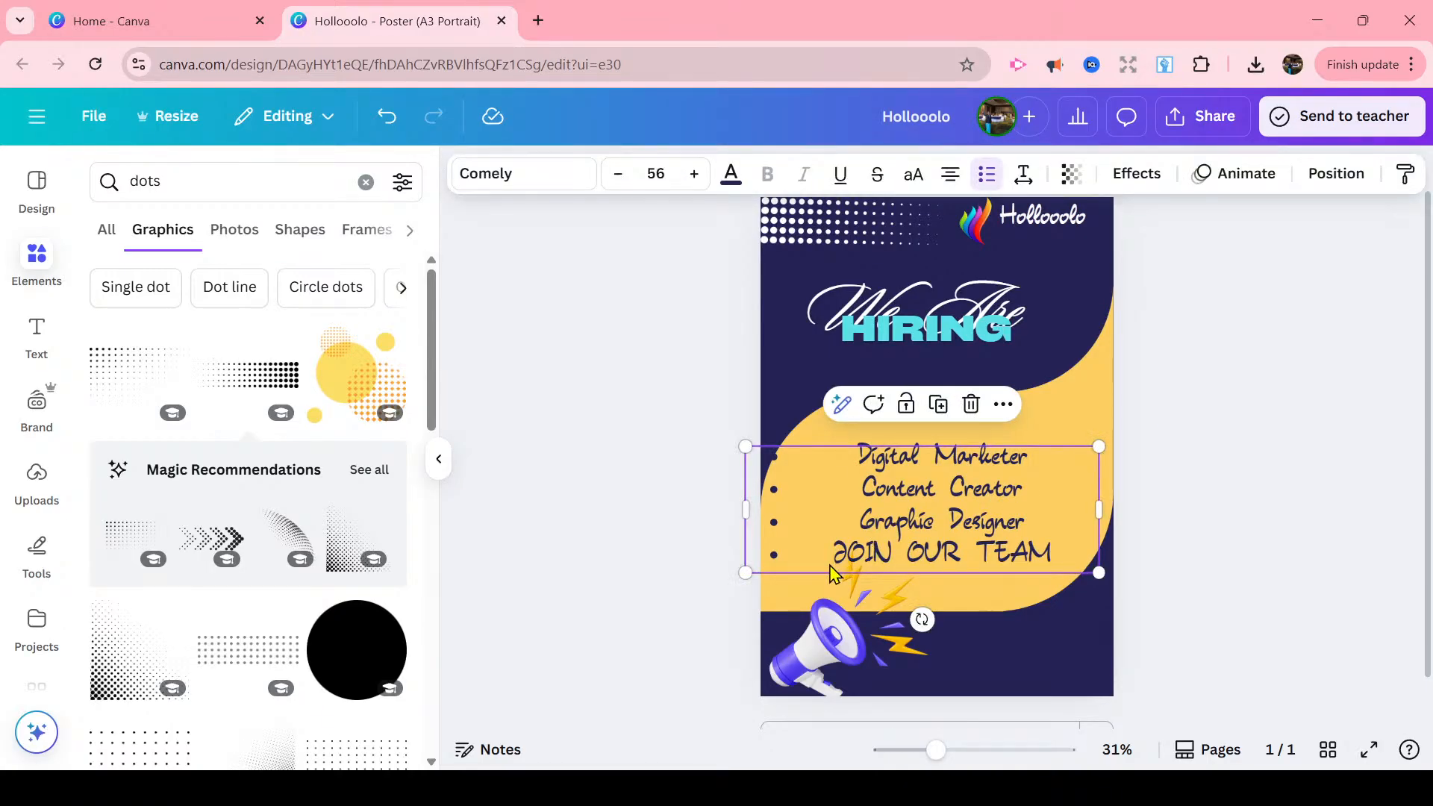
{"action": "left_click", "coordinate": [830, 566]}
{"action": "left_click", "coordinate": [830, 562]}
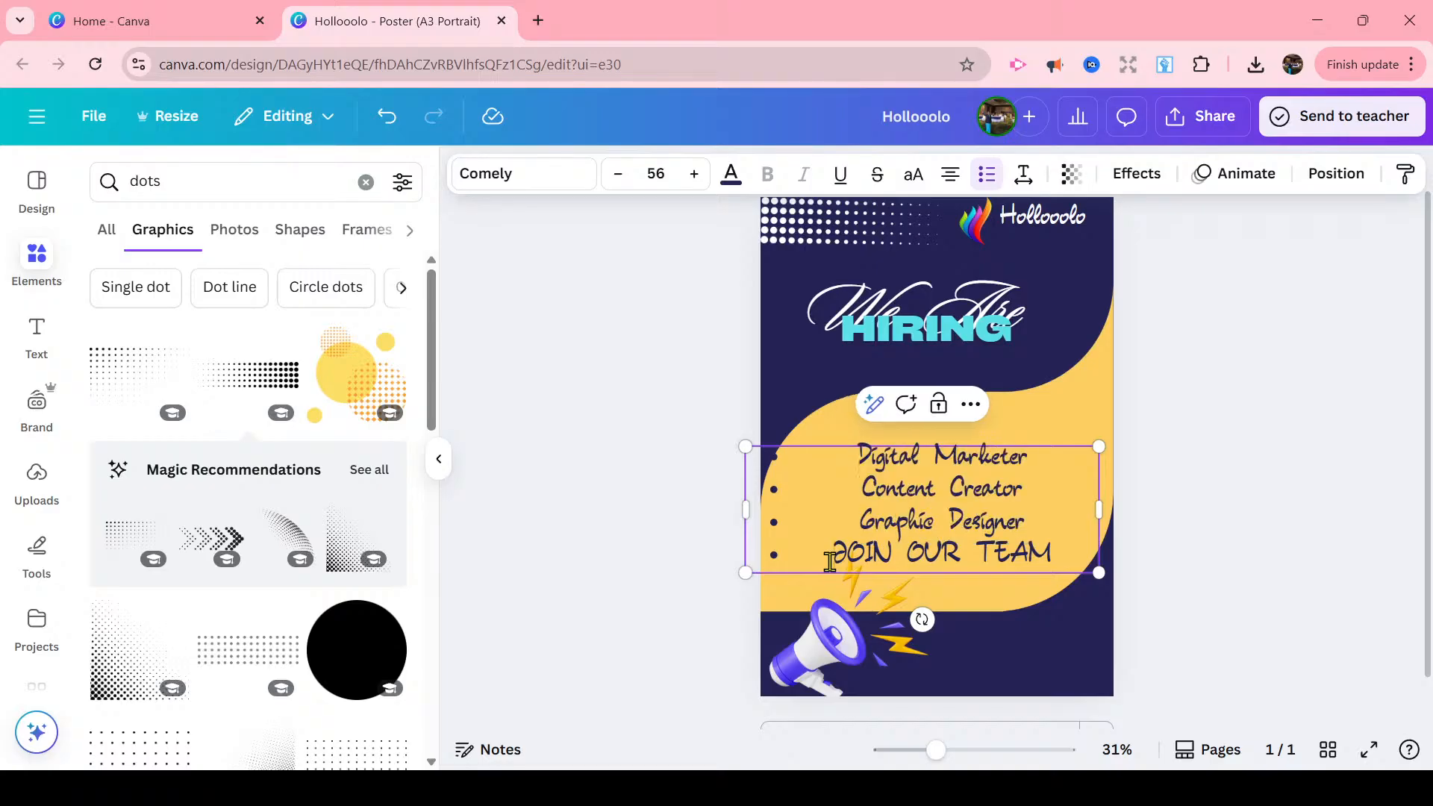
{"action": "left_click_drag", "start_coordinate": [833, 552], "coordinate": [1056, 554]}
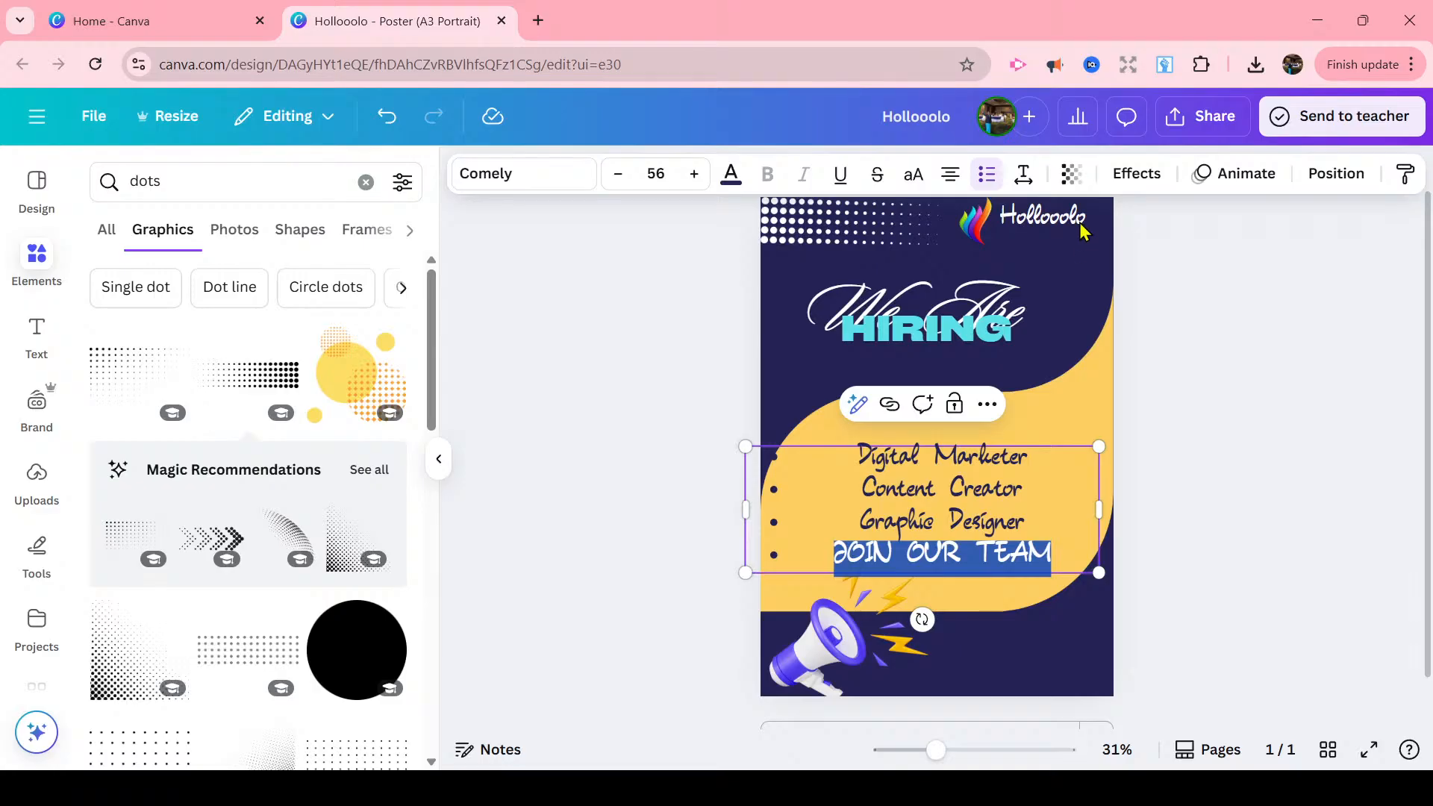
{"action": "key", "text": "BackSpace"}
- Place "JOIN OUR TEAM" as a separate text line just above the job list and set its font size to 48
{"action": "left_click", "coordinate": [1025, 416]}
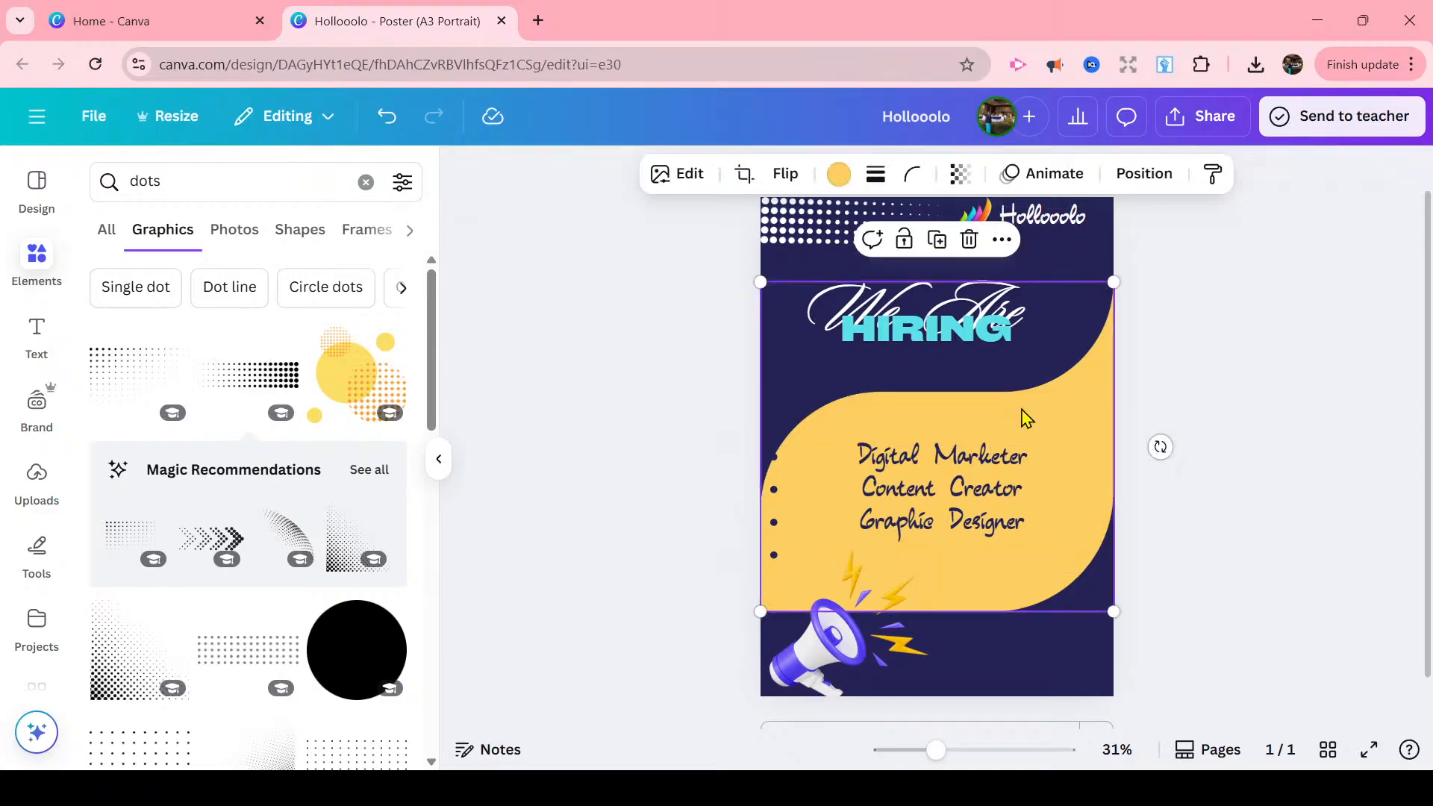
{"action": "key", "text": "ctrl+z"}
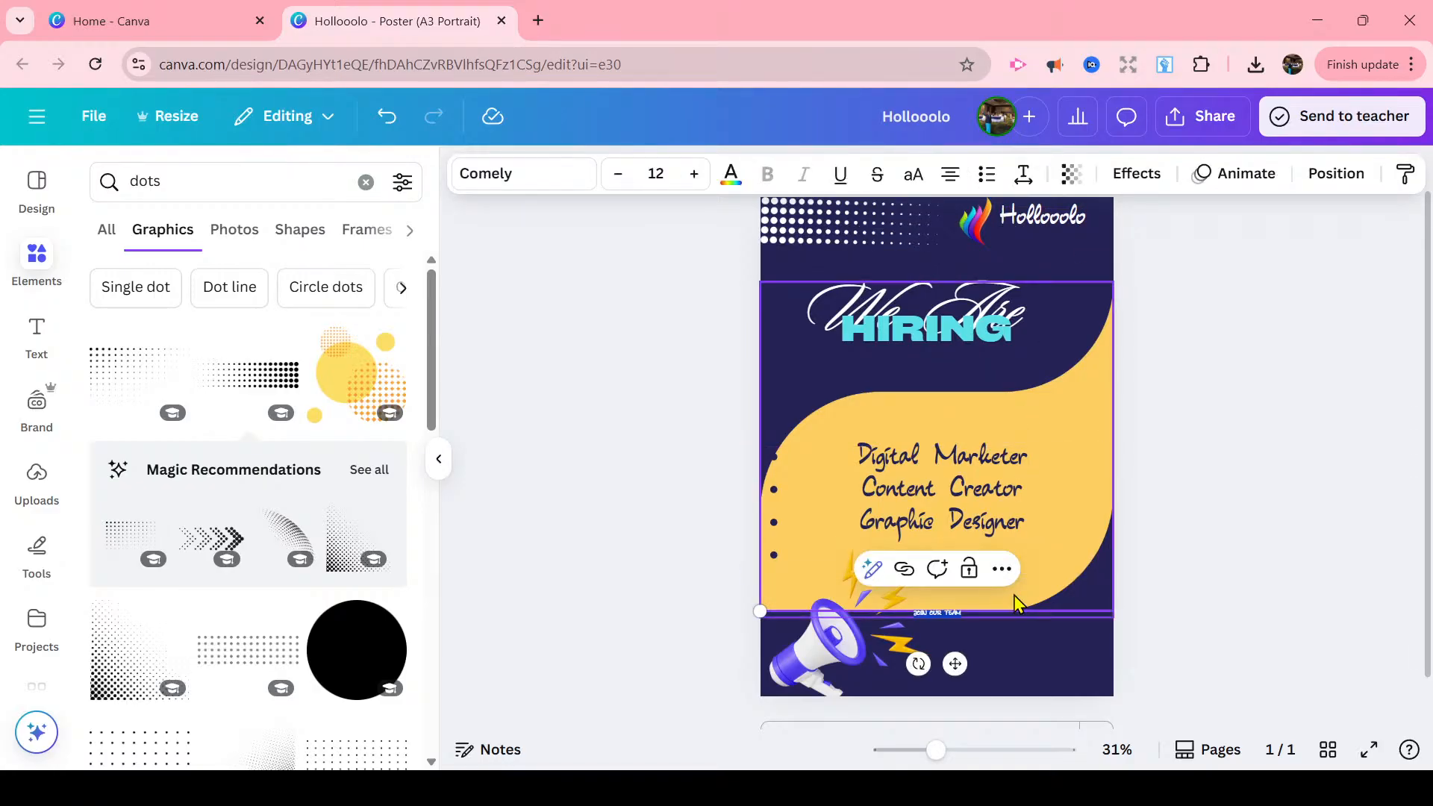
{"action": "left_click_drag", "start_coordinate": [955, 663], "coordinate": [942, 469]}
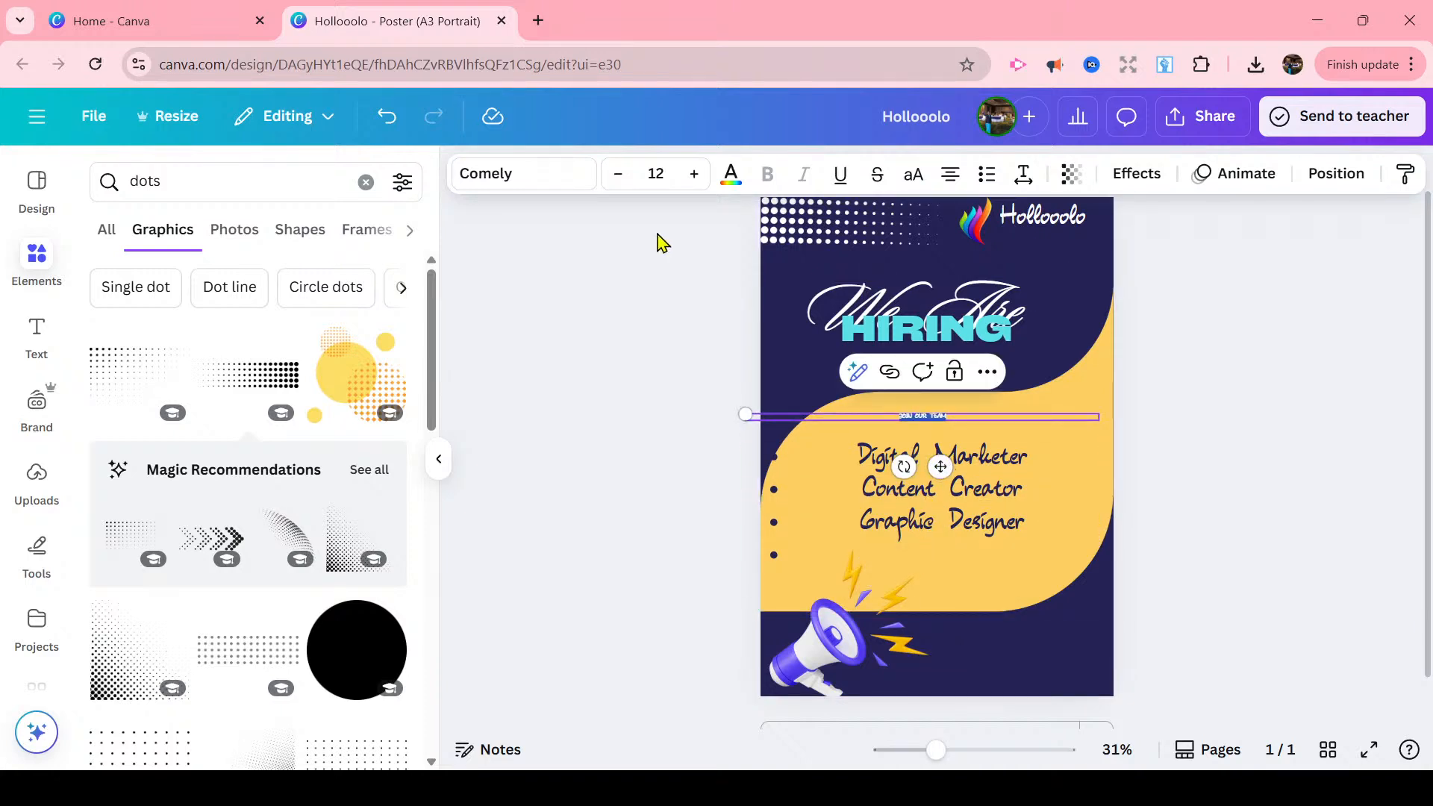
{"action": "left_click", "coordinate": [693, 175]}
{"action": "left_click", "coordinate": [693, 175]}
{"action": "left_click", "coordinate": [693, 175]}
{"action": "left_click", "coordinate": [693, 176]}
{"action": "left_click", "coordinate": [694, 175]}
{"action": "left_click", "coordinate": [693, 176]}
{"action": "left_click", "coordinate": [693, 175]}
{"action": "left_click", "coordinate": [693, 176]}
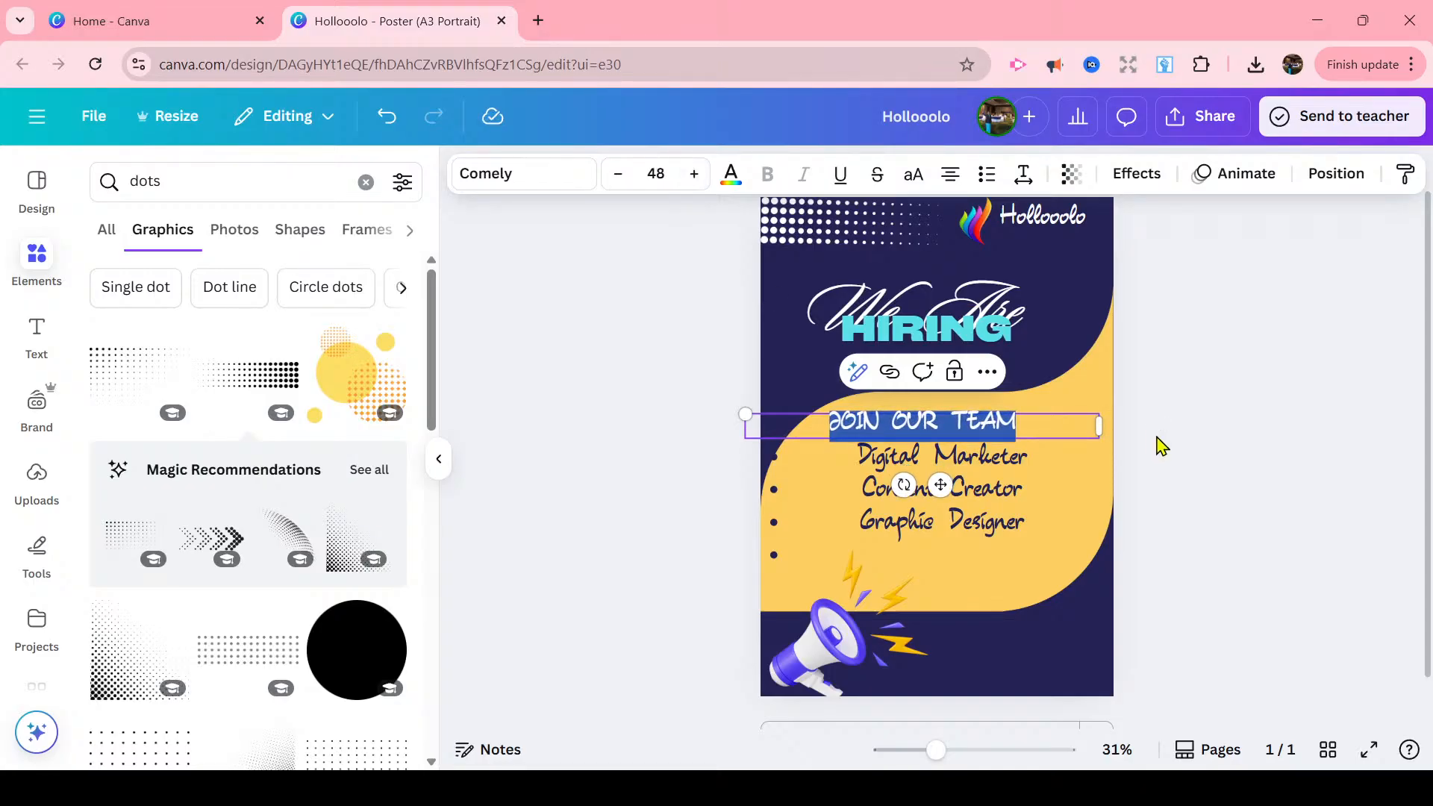
{"action": "left_click", "coordinate": [1250, 403]}
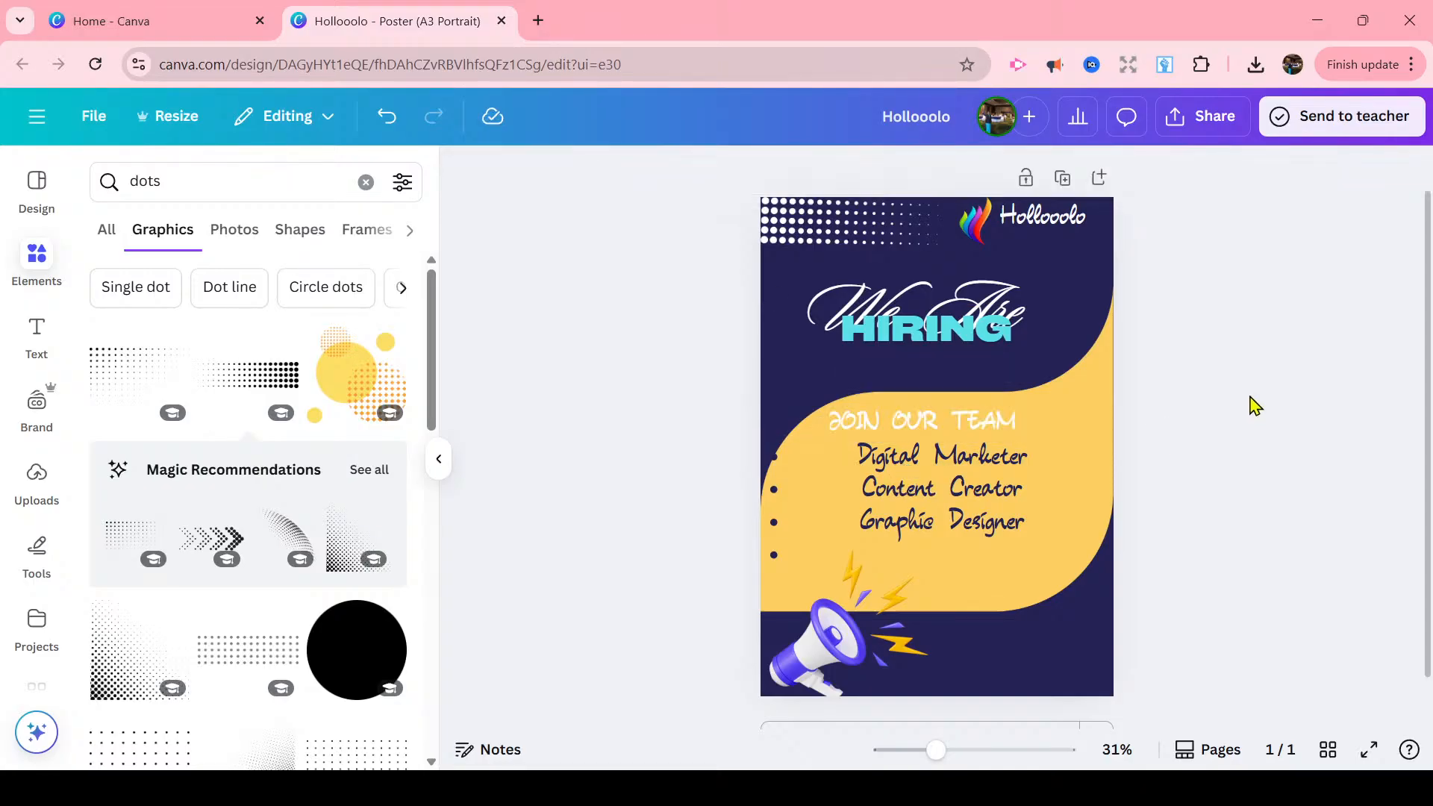
- Colour the "JOIN OUR TEAM" text dark navy from the document colors
{"action": "left_click", "coordinate": [1026, 430]}
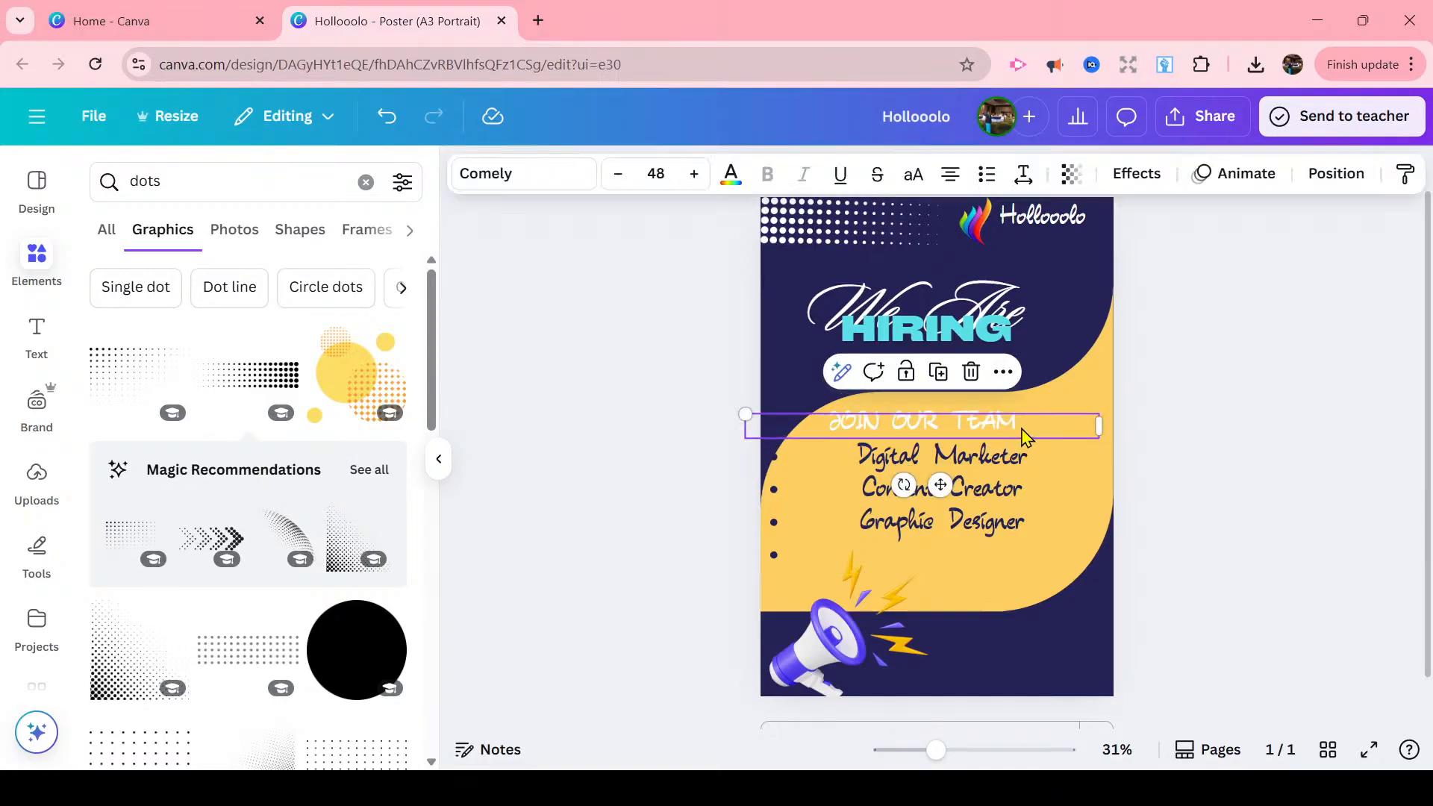
{"action": "left_click", "coordinate": [730, 172]}
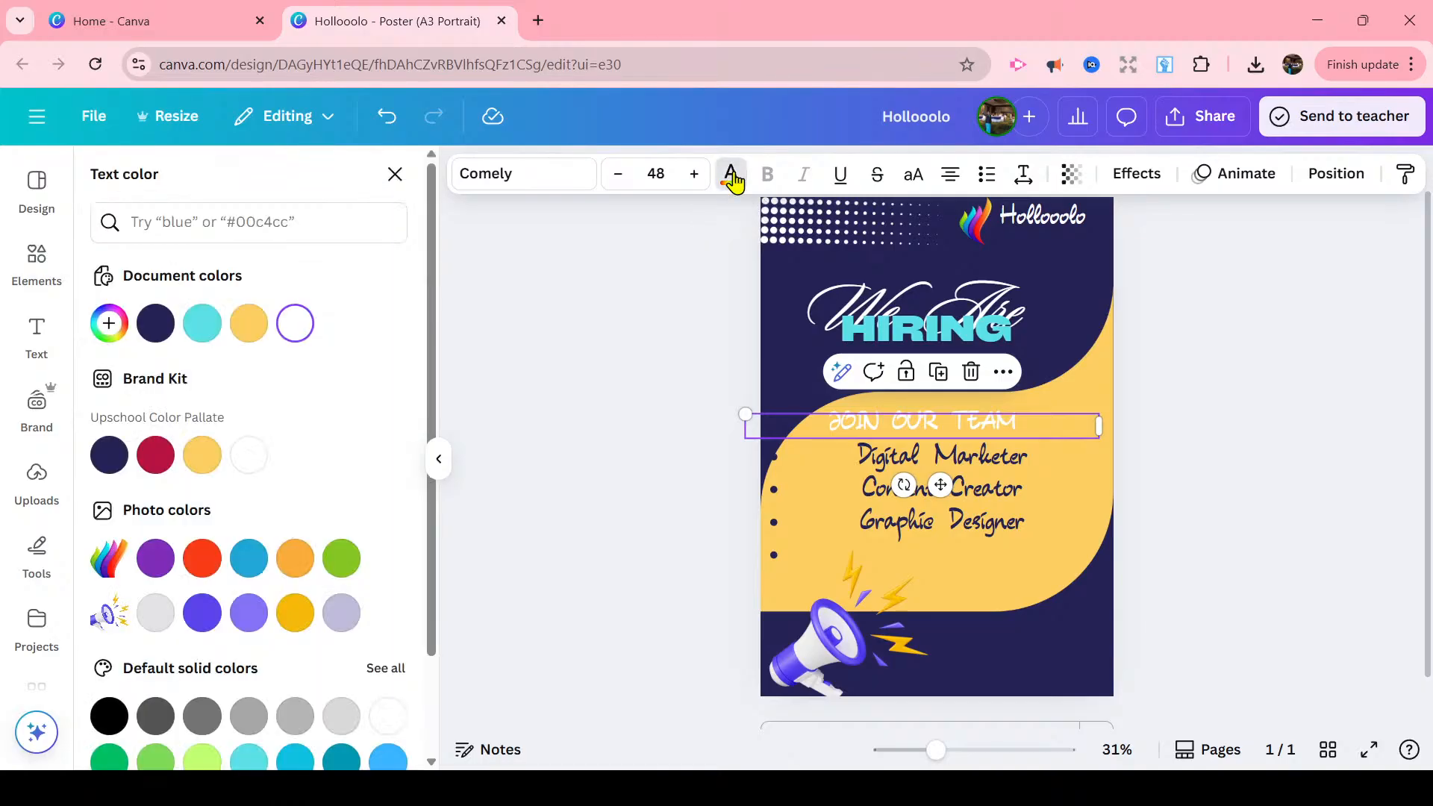
{"action": "left_click", "coordinate": [155, 323]}
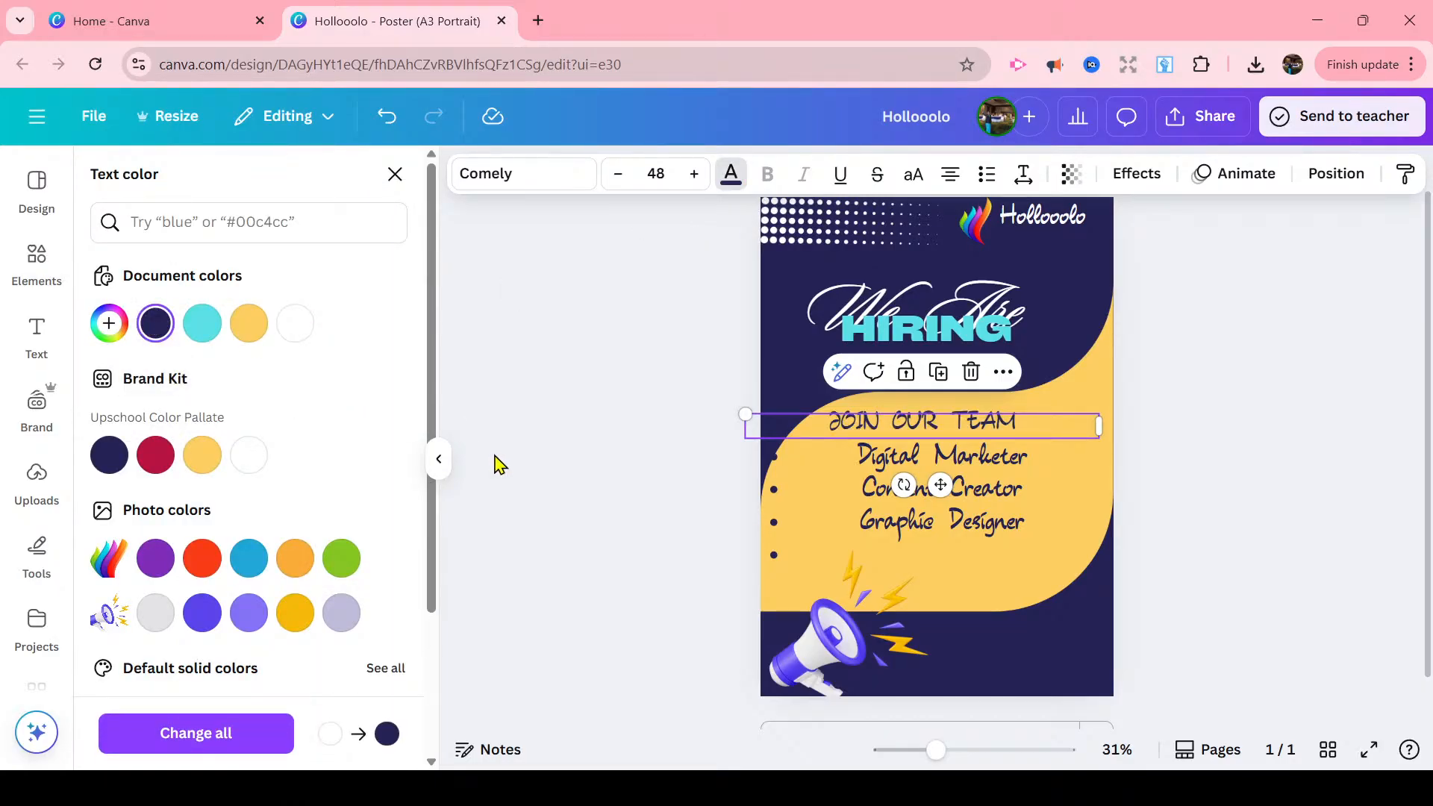
{"action": "key", "text": "Escape"}
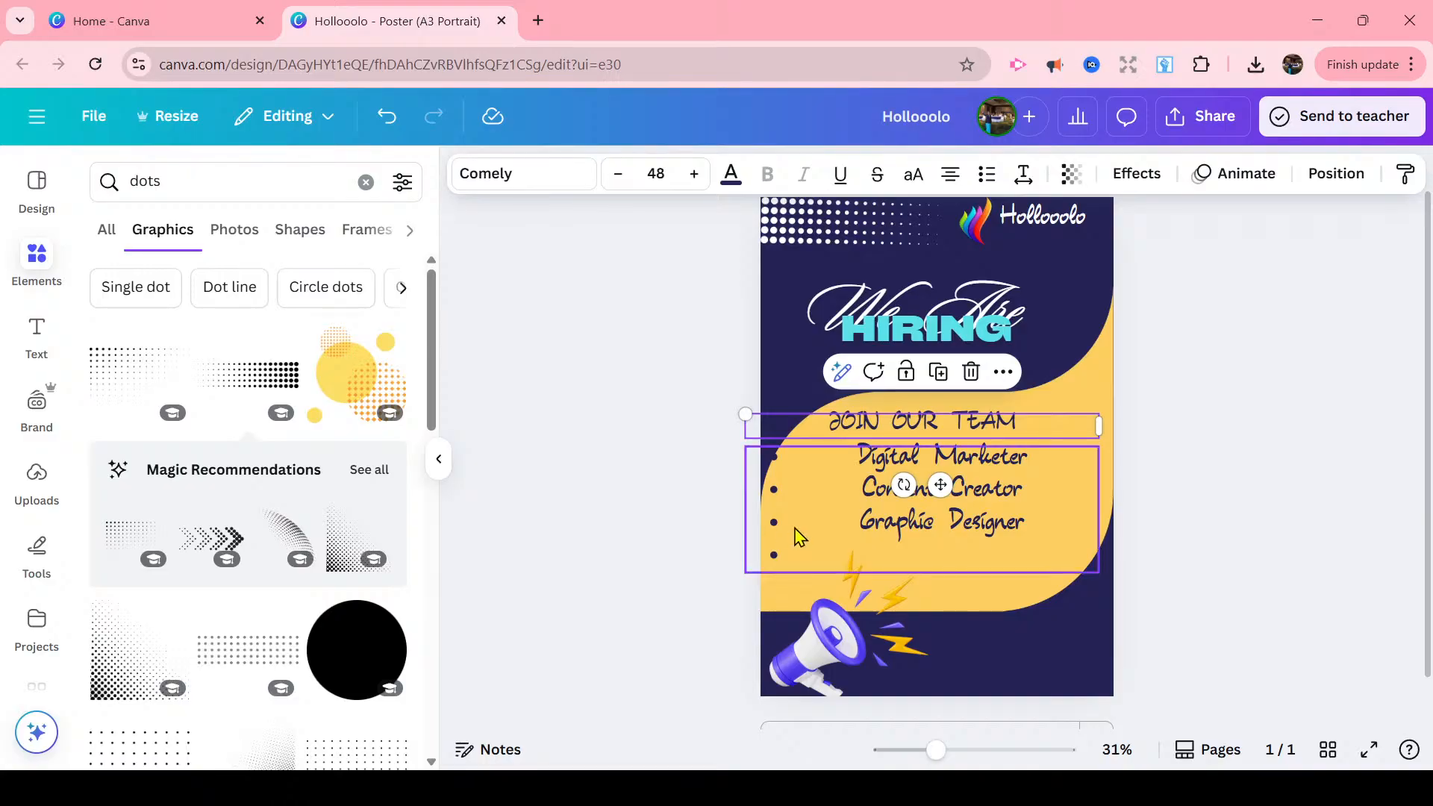
- Move the job list slightly to the right and remove the bullets from all its lines
{"action": "left_click_drag", "start_coordinate": [816, 518], "coordinate": [842, 506]}
{"action": "left_click", "coordinate": [816, 557]}
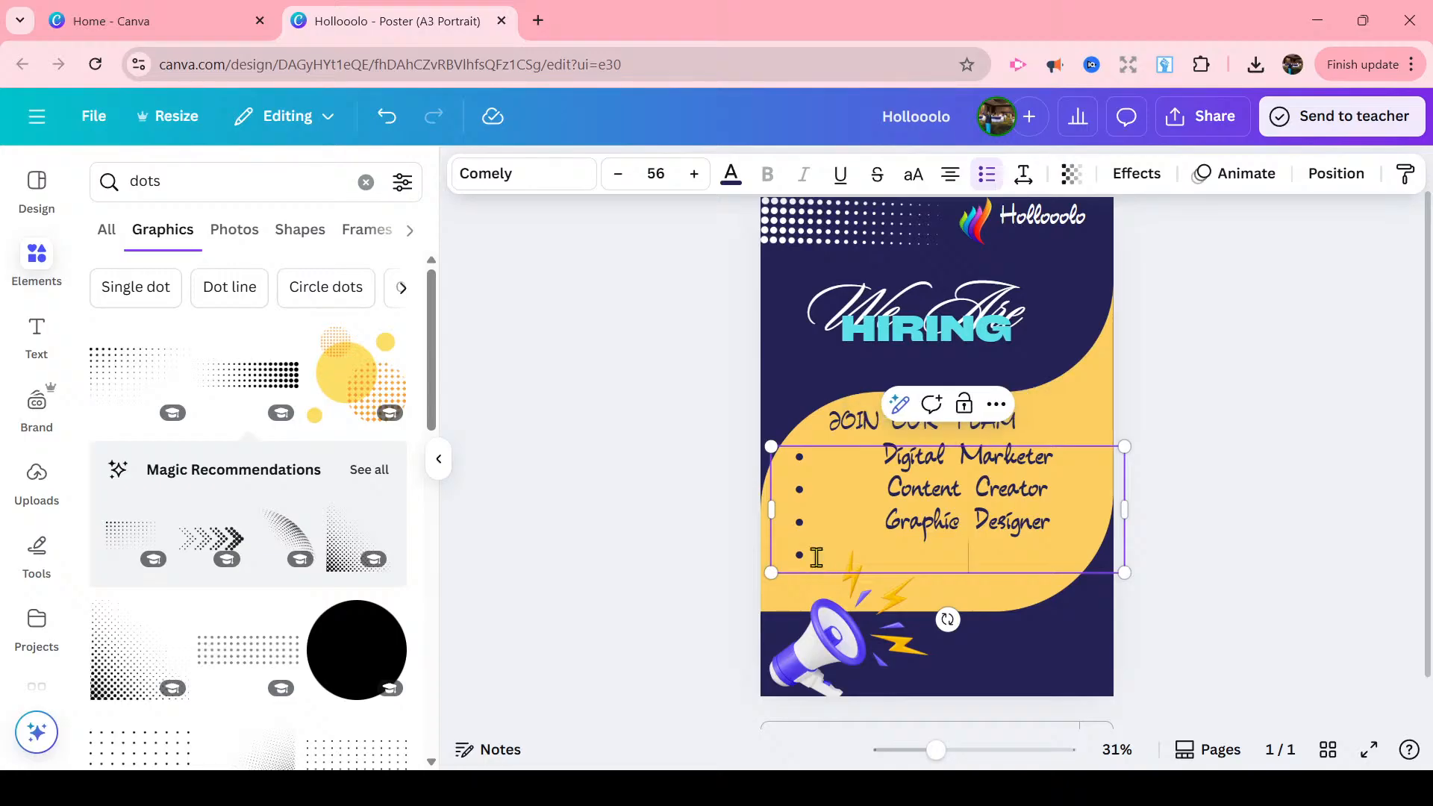
{"action": "key", "text": "BackSpace"}
{"action": "key", "text": "BackSpace"}
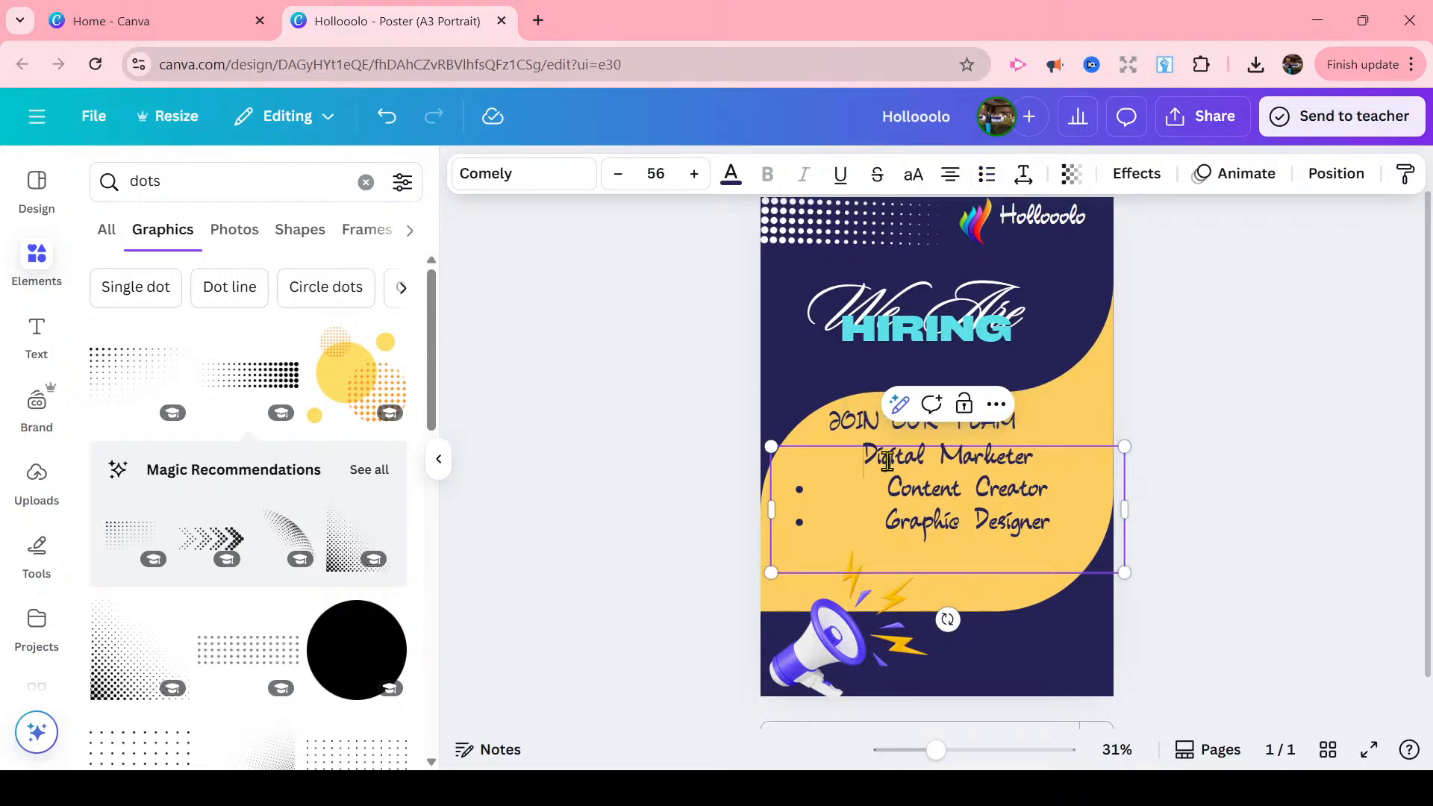
{"action": "left_click", "coordinate": [893, 486]}
{"action": "key", "text": "BackSpace"}
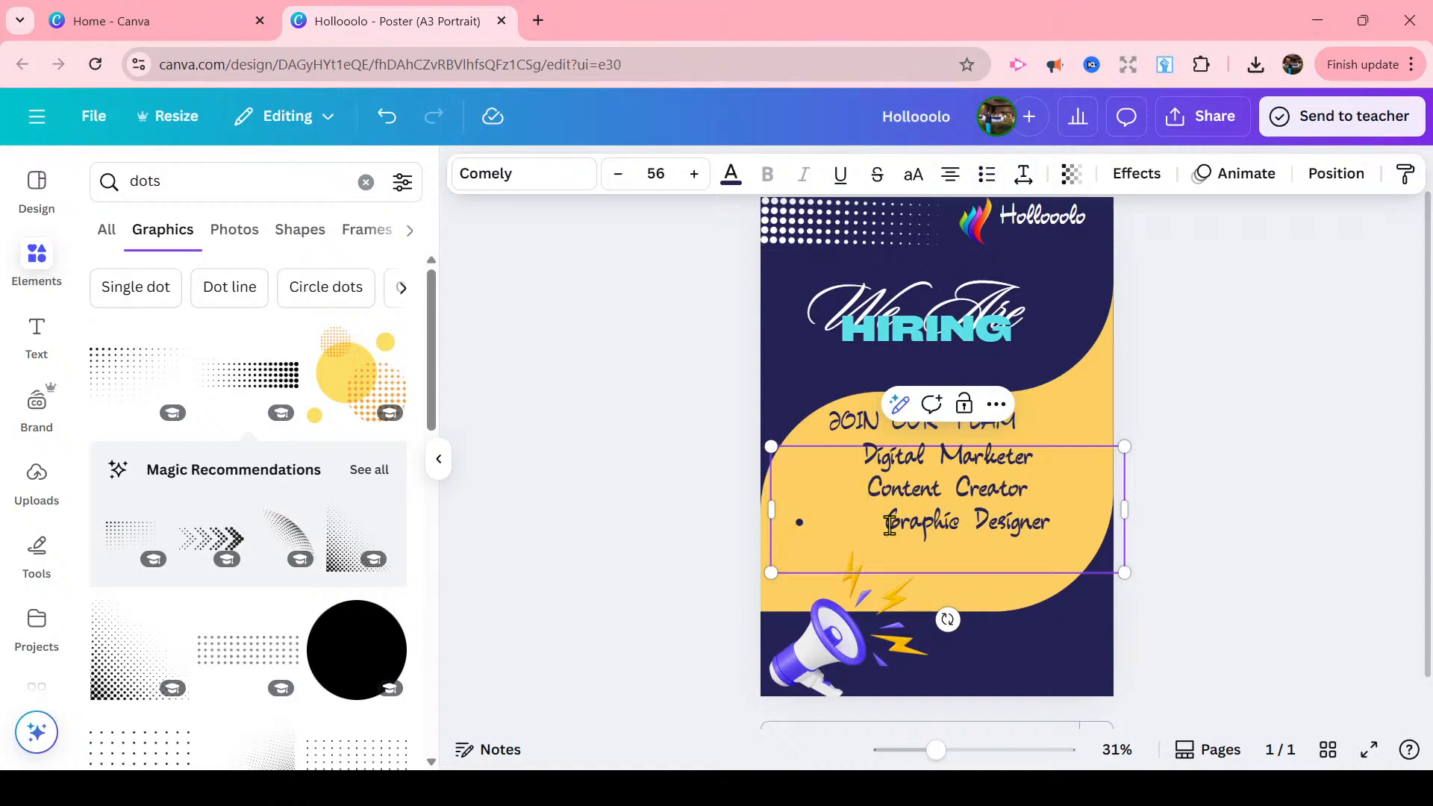
{"action": "key", "text": "BackSpace"}
{"action": "key", "text": "Up"}
{"action": "key", "text": "Up"}
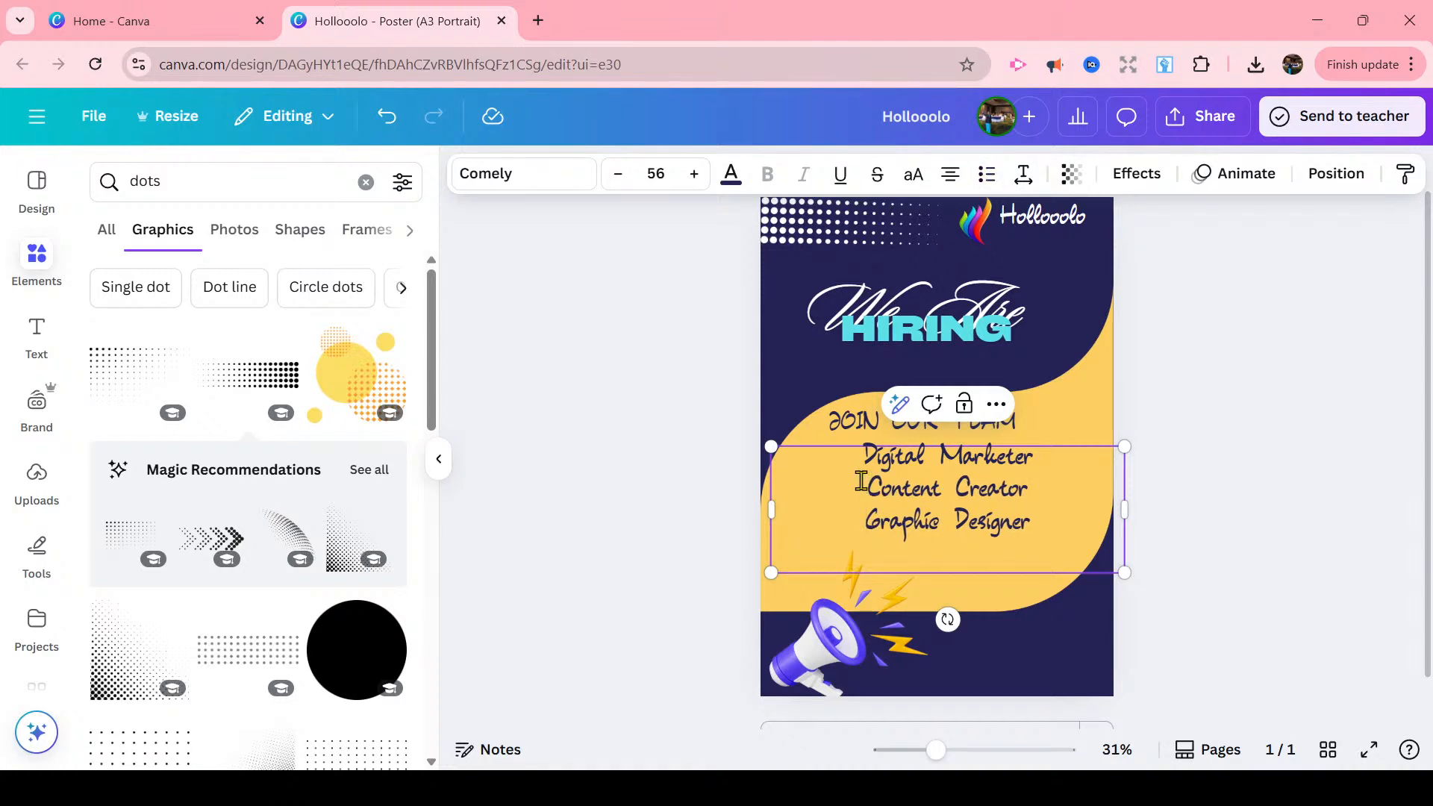
- Left-align the job titles beneath "JOIN OUR TEAM", shifting the text box right, and format them as a bulleted list
{"action": "key", "text": "ctrl+a"}
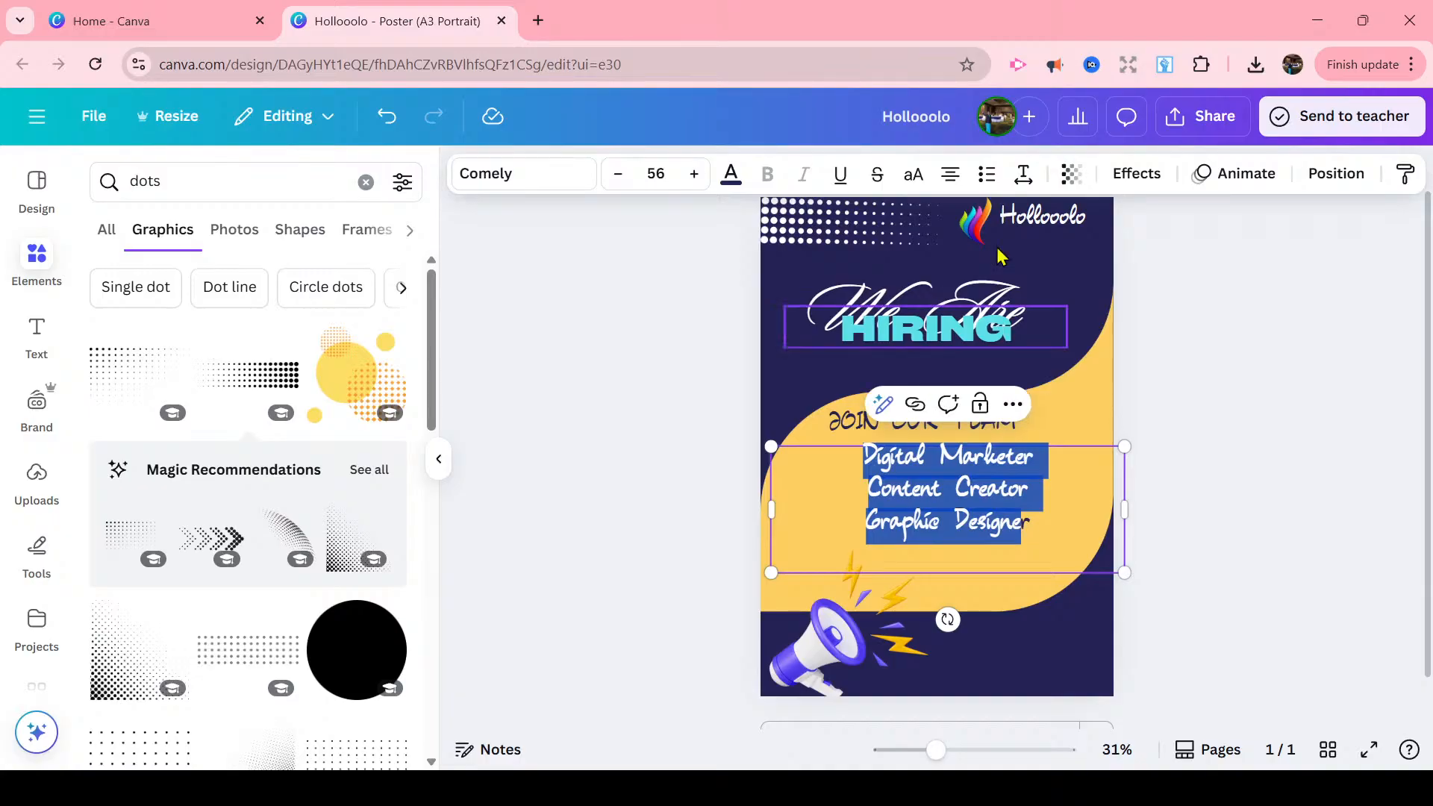
{"action": "left_click", "coordinate": [952, 183]}
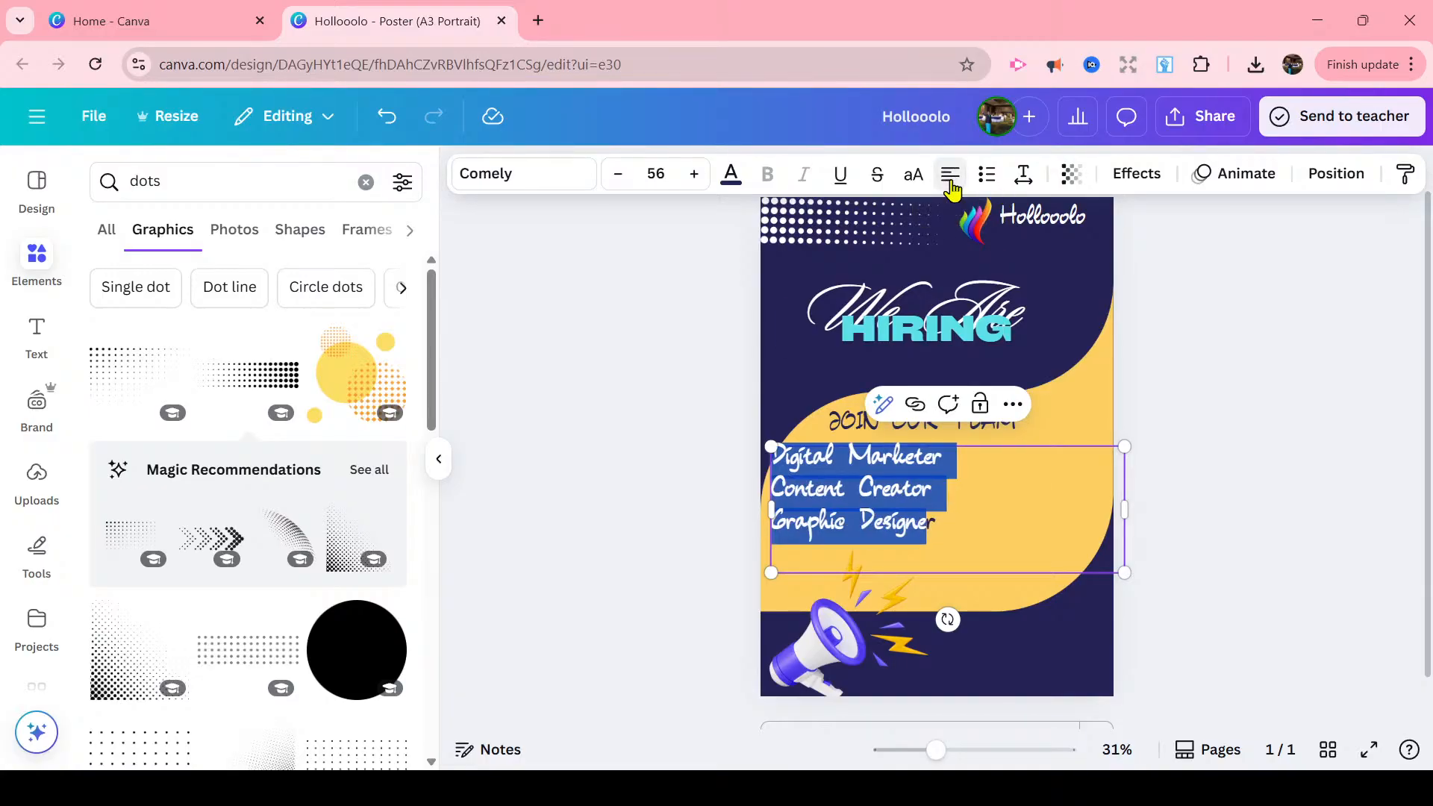
{"action": "left_click", "coordinate": [1279, 418]}
{"action": "left_click_drag", "start_coordinate": [932, 481], "coordinate": [992, 482]}
{"action": "left_click", "coordinate": [987, 176]}
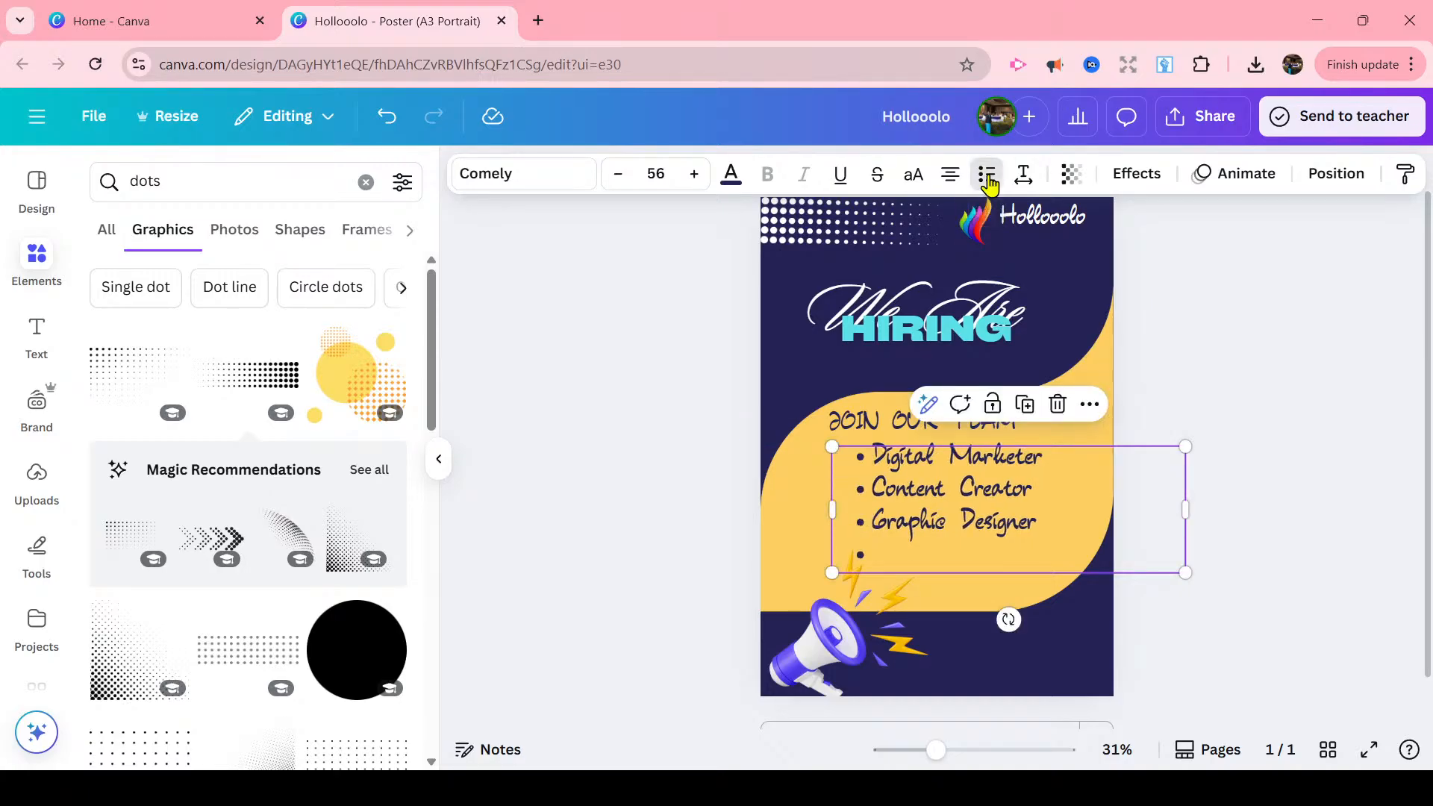
- Remove the empty bullet line after "Graphic Designer" from the job list
{"action": "left_click", "coordinate": [891, 562]}
{"action": "key", "text": "BackSpace"}
{"action": "key", "text": "BackSpace"}
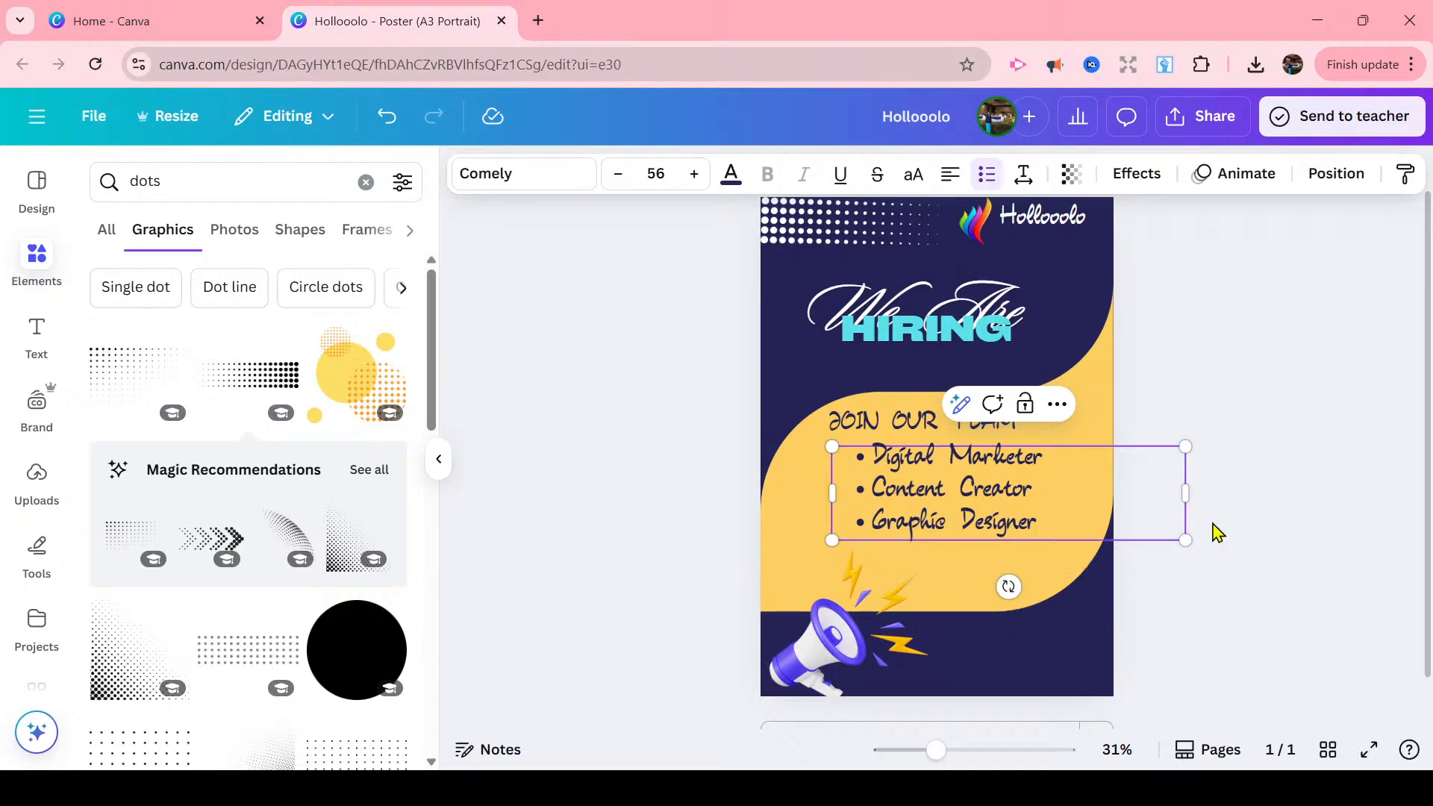
- Narrow the job list's text box to fit its lines and move it slightly lower beneath "JOIN OUR TEAM"
{"action": "left_click_drag", "start_coordinate": [1191, 491], "coordinate": [1082, 517]}
{"action": "left_click", "coordinate": [1215, 456]}
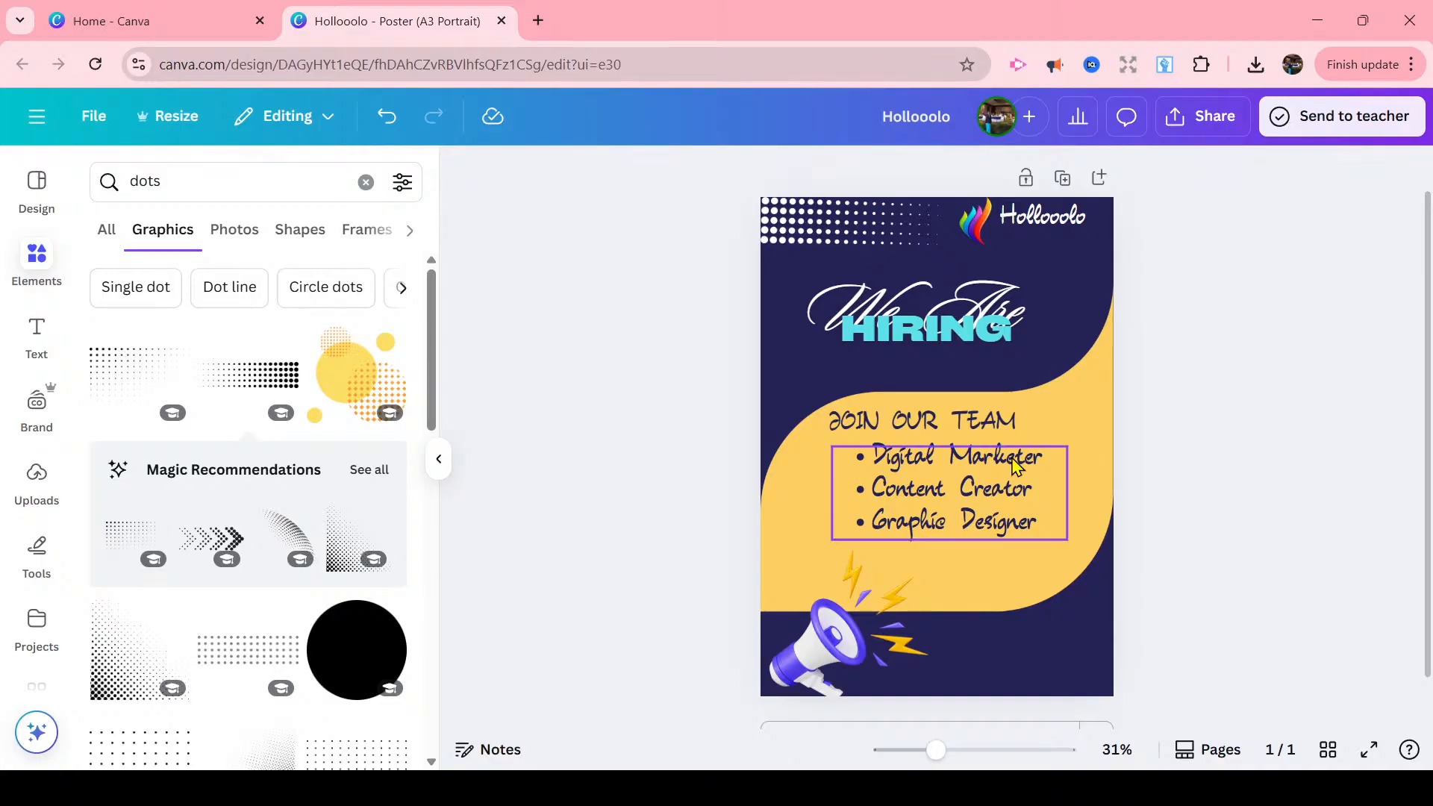
{"action": "left_click_drag", "start_coordinate": [1013, 466], "coordinate": [1013, 482]}
{"action": "left_click_drag", "start_coordinate": [841, 647], "coordinate": [840, 649]}
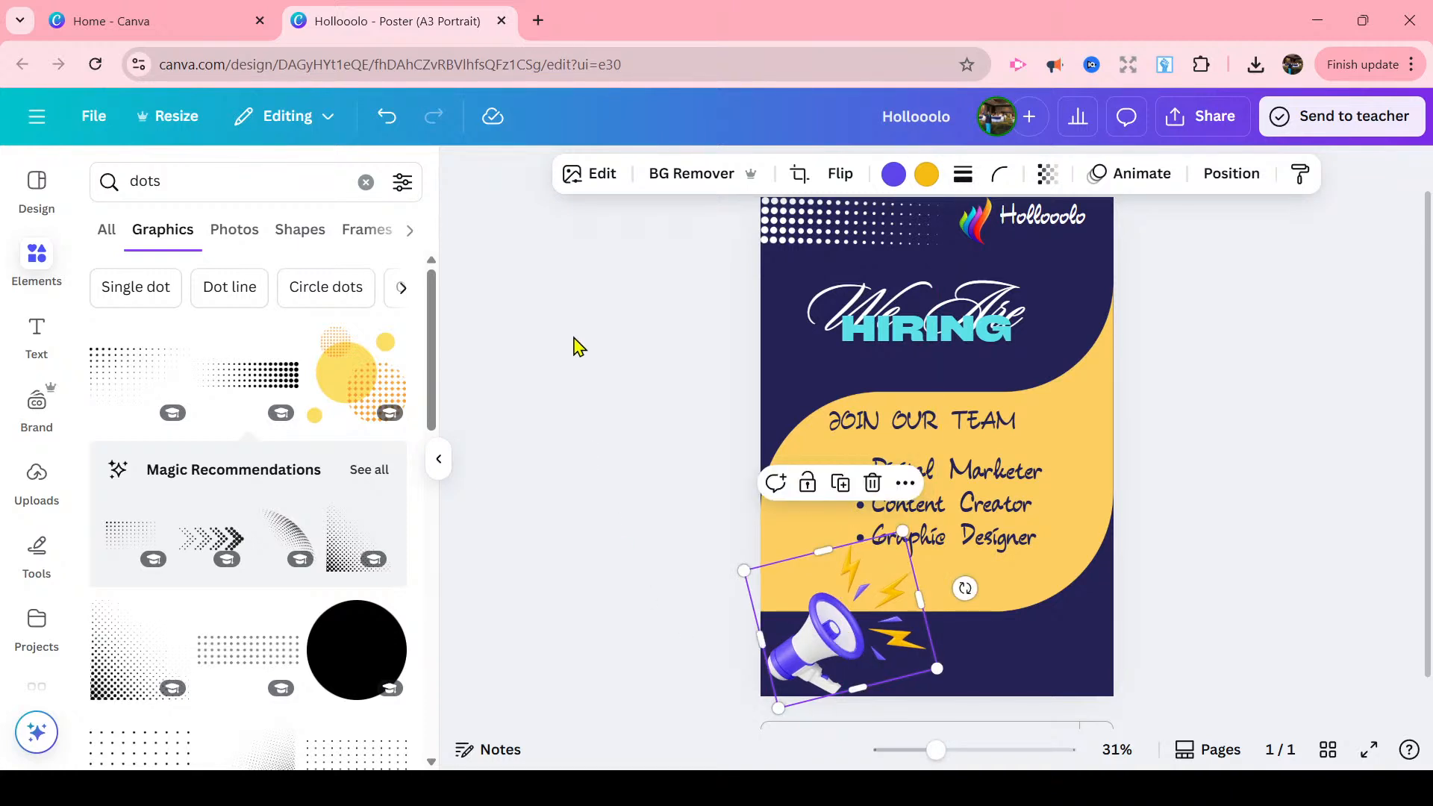
- Search the graphics for "apply now" and add the blue APPLY NOW button with the hand pointer to the poster
{"action": "left_click", "coordinate": [158, 189]}
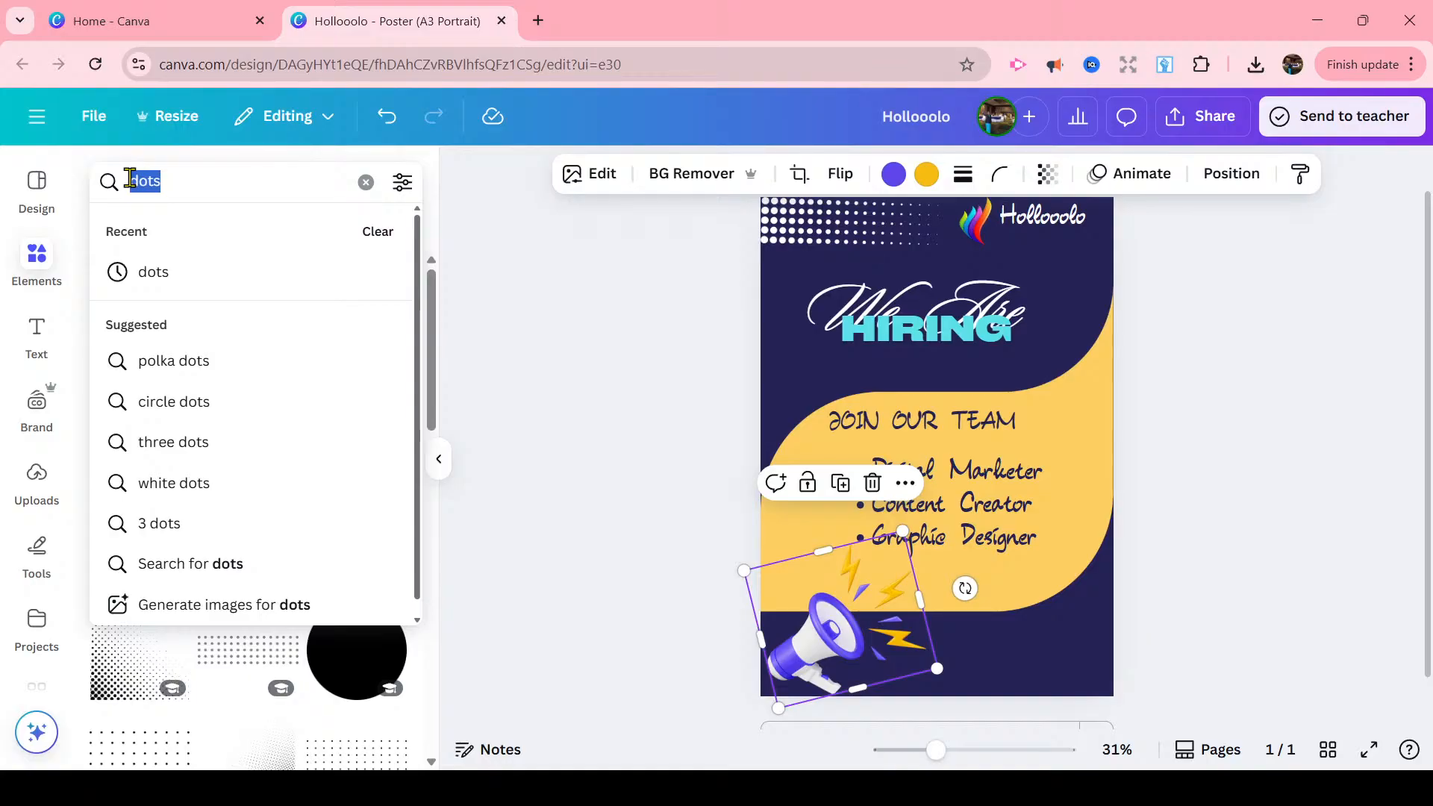
{"action": "type", "text": "apply"}
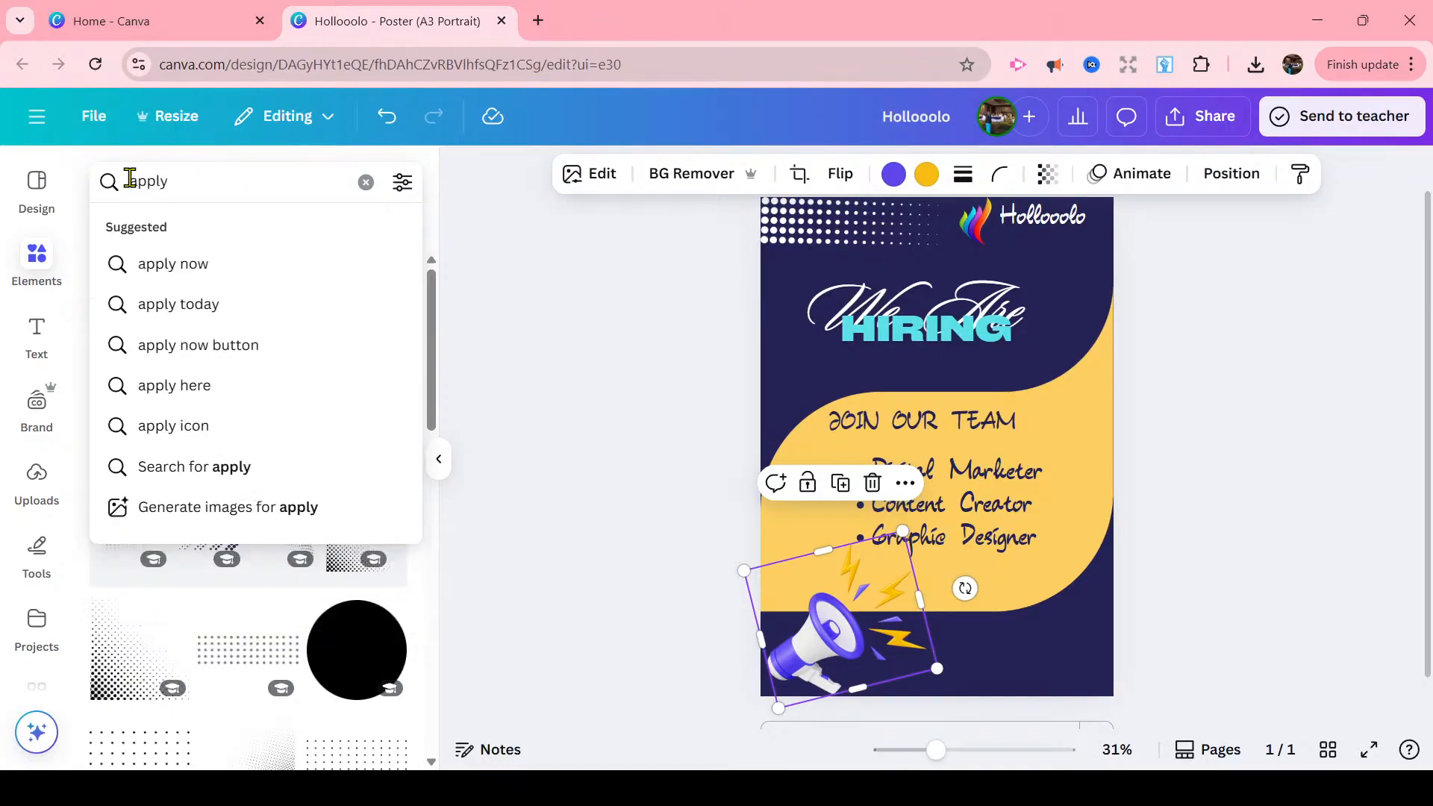
{"action": "left_click", "coordinate": [177, 270]}
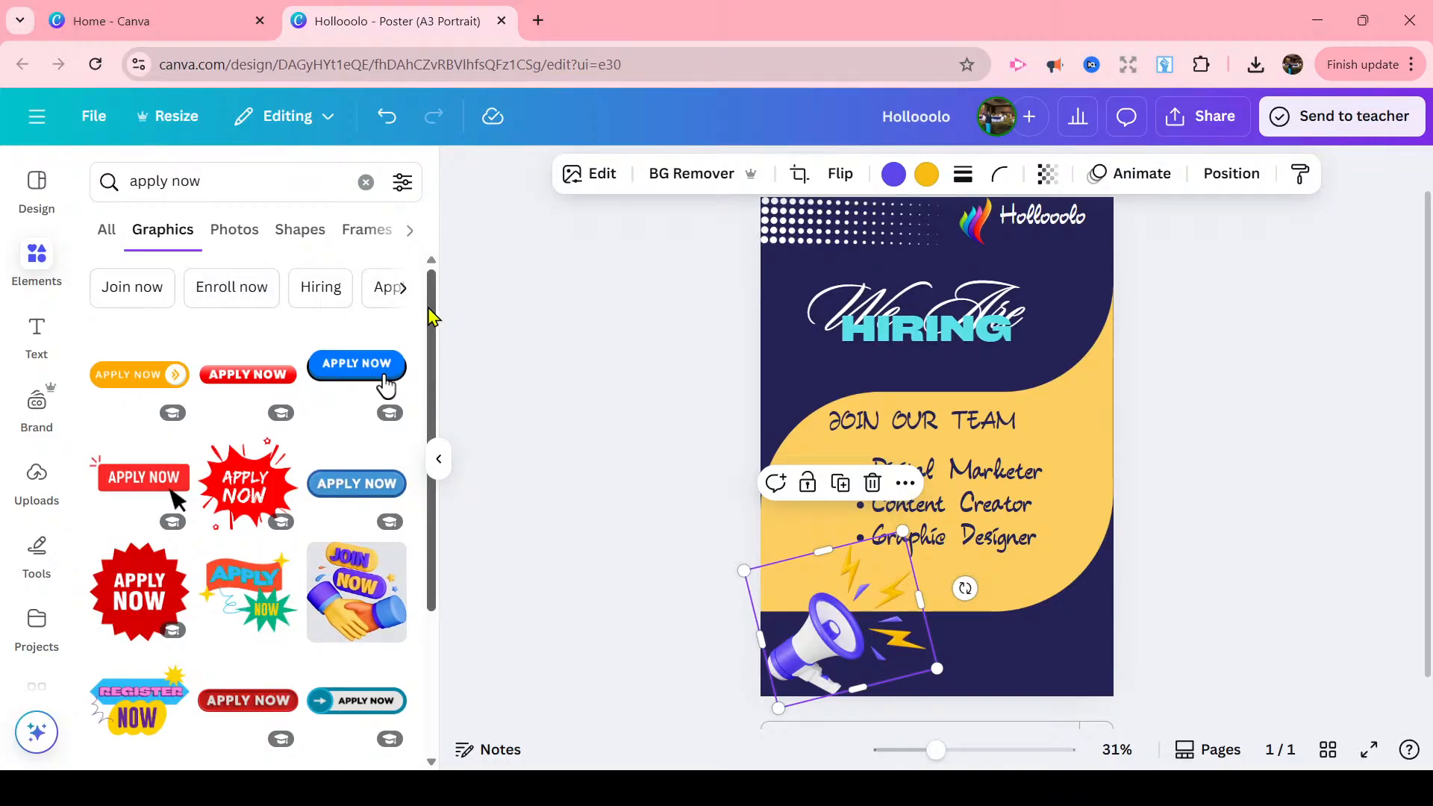
{"action": "left_click", "coordinate": [386, 371]}
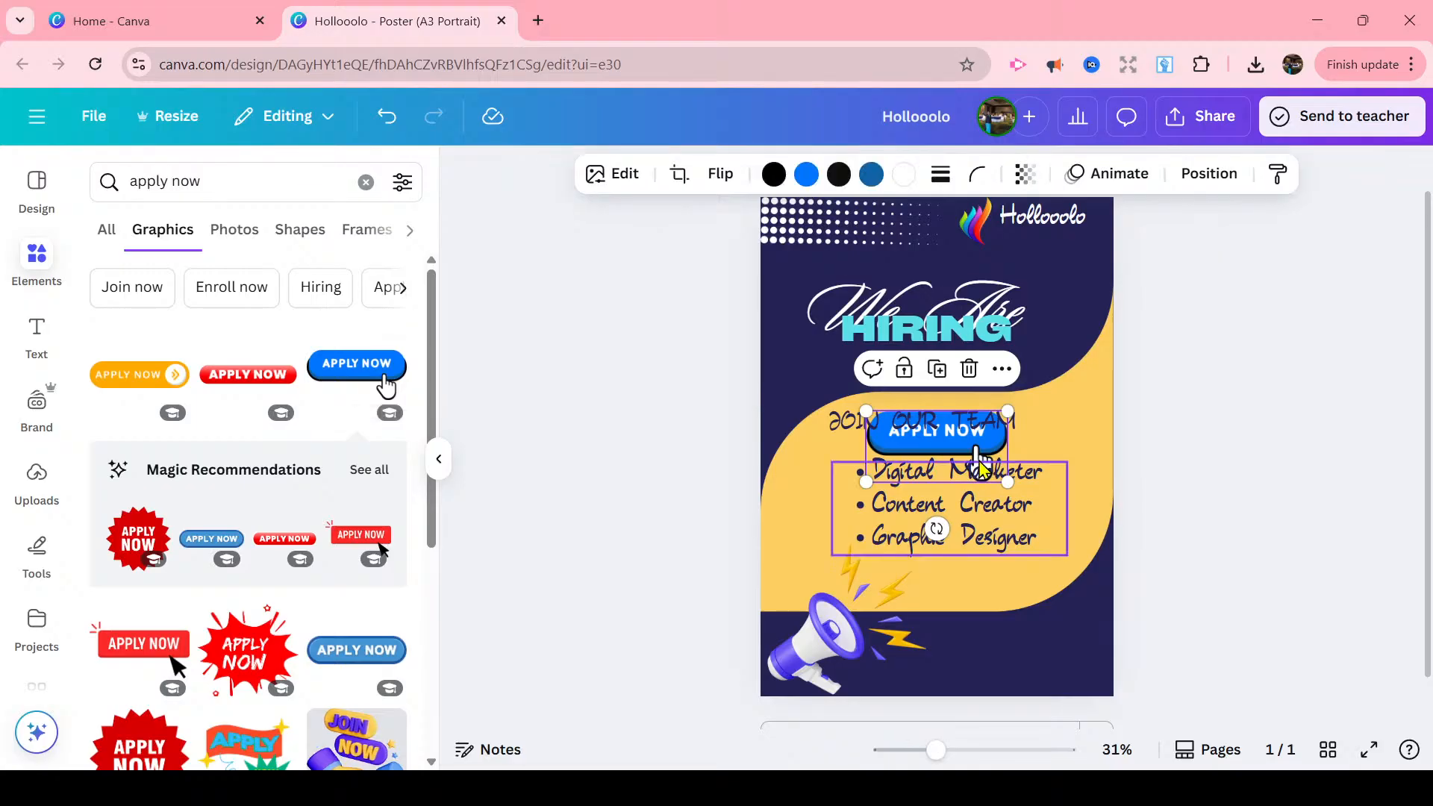
- Place the APPLY NOW button below the job list, beside the megaphone in the poster's lower right
{"action": "left_click", "coordinate": [1234, 435]}
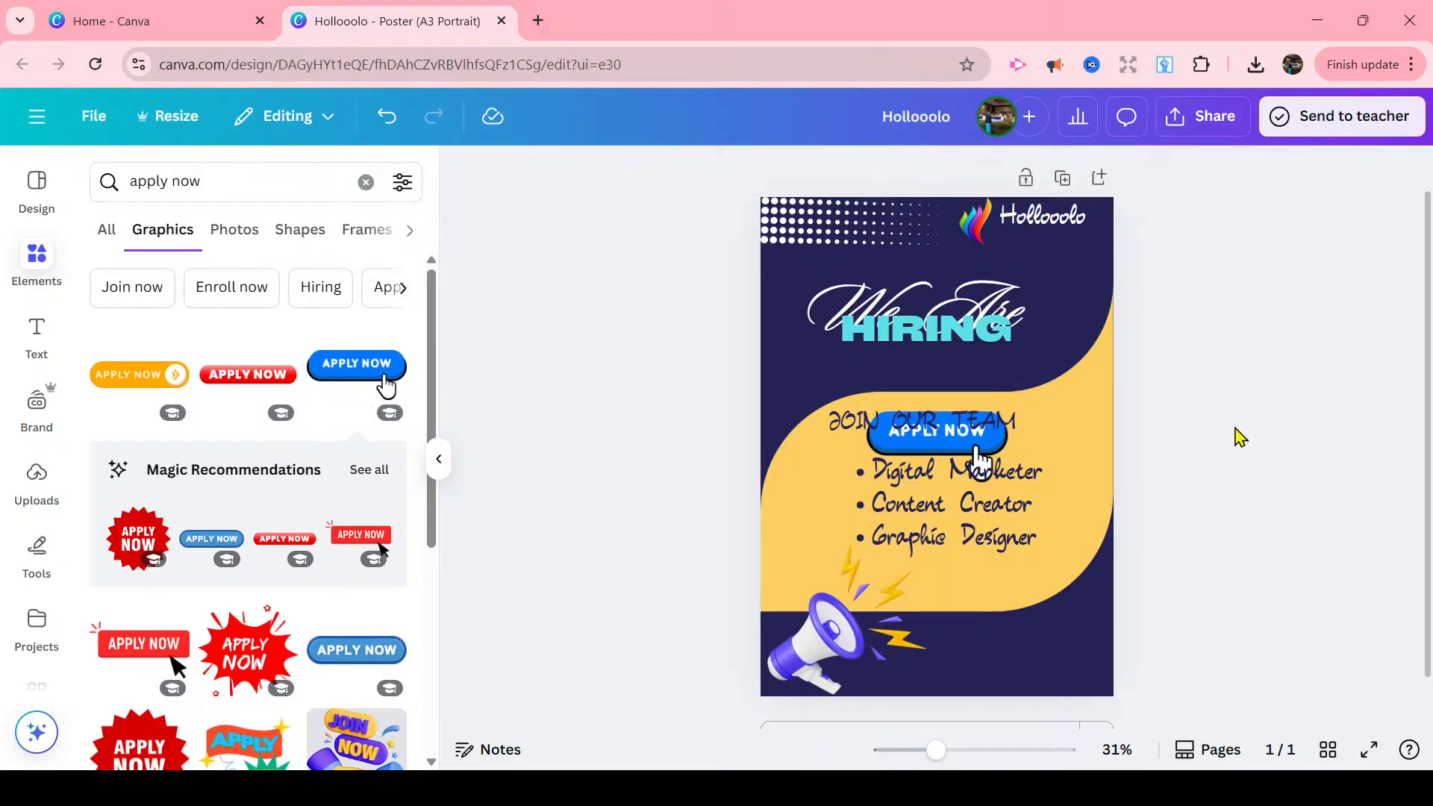
{"action": "left_click", "coordinate": [980, 456]}
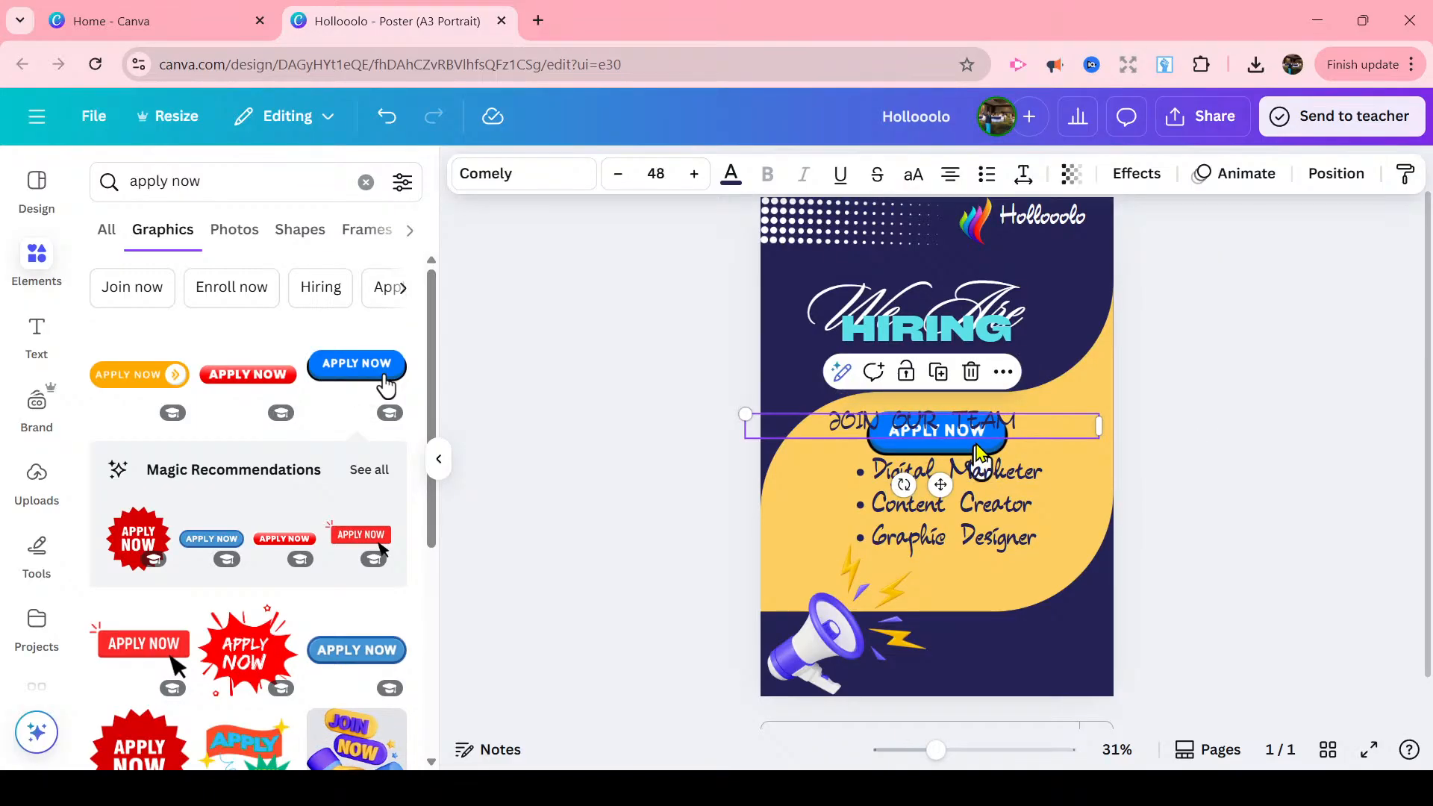
{"action": "left_click", "coordinate": [980, 457]}
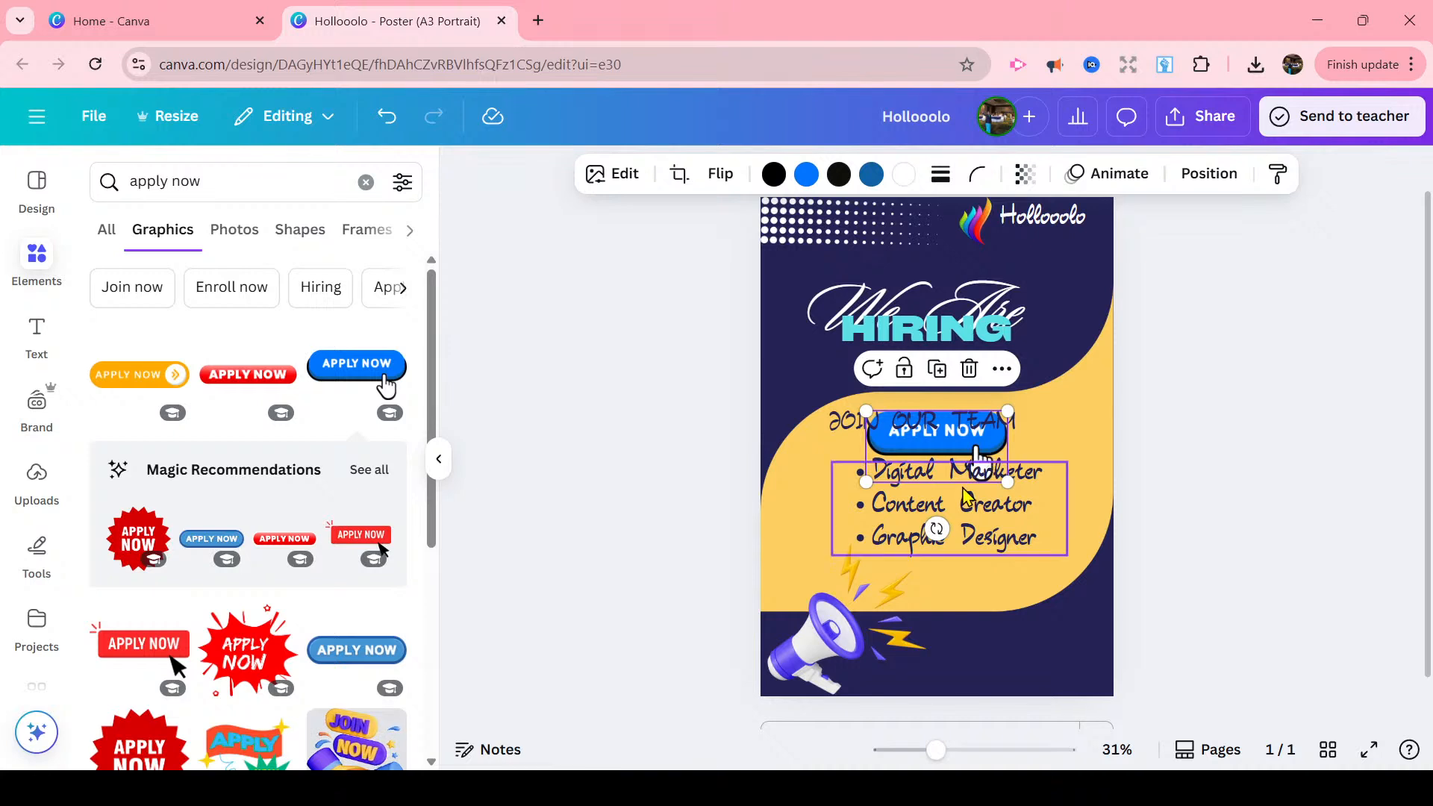
{"action": "left_click", "coordinate": [1207, 444]}
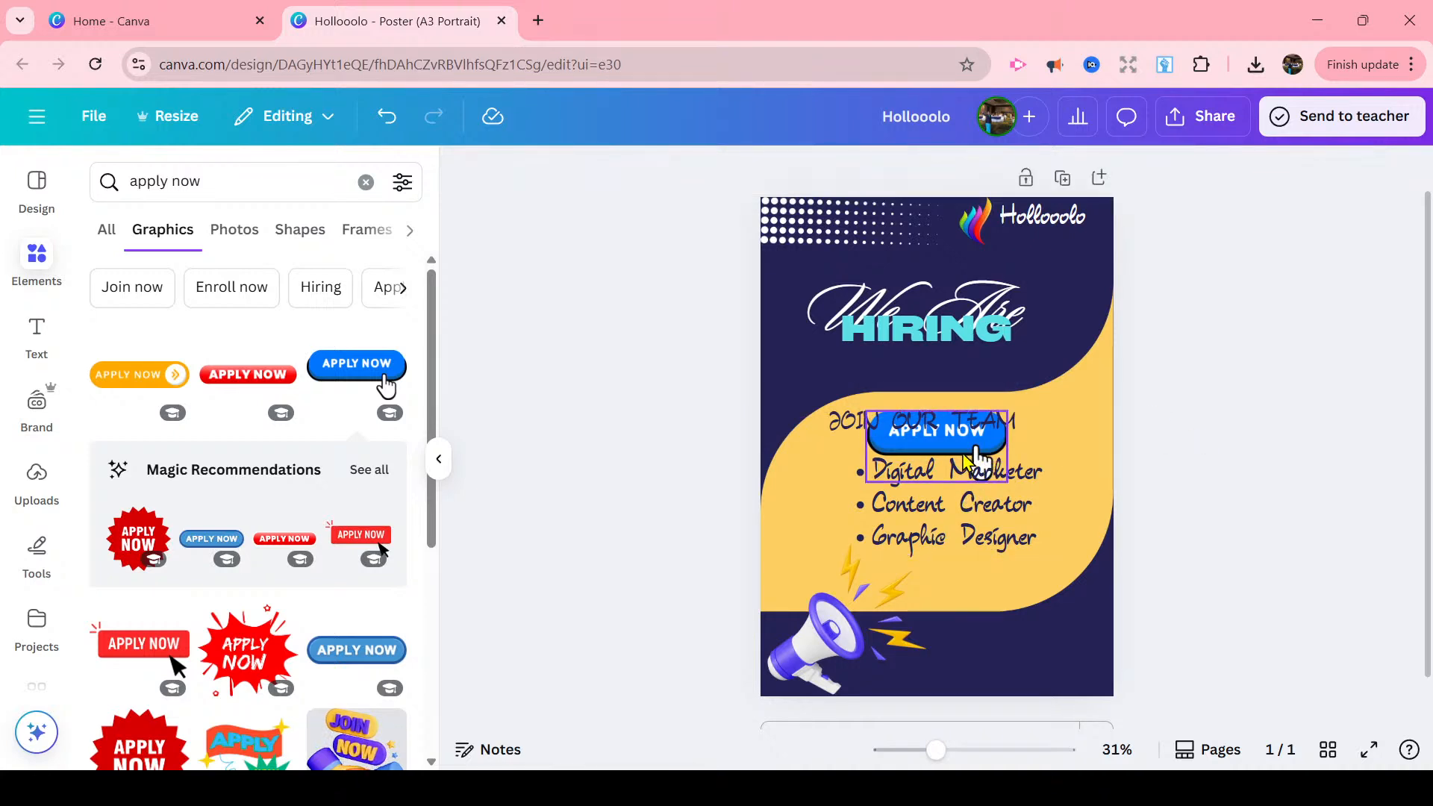
{"action": "left_click", "coordinate": [976, 458]}
{"action": "left_click_drag", "start_coordinate": [977, 458], "coordinate": [1056, 630]}
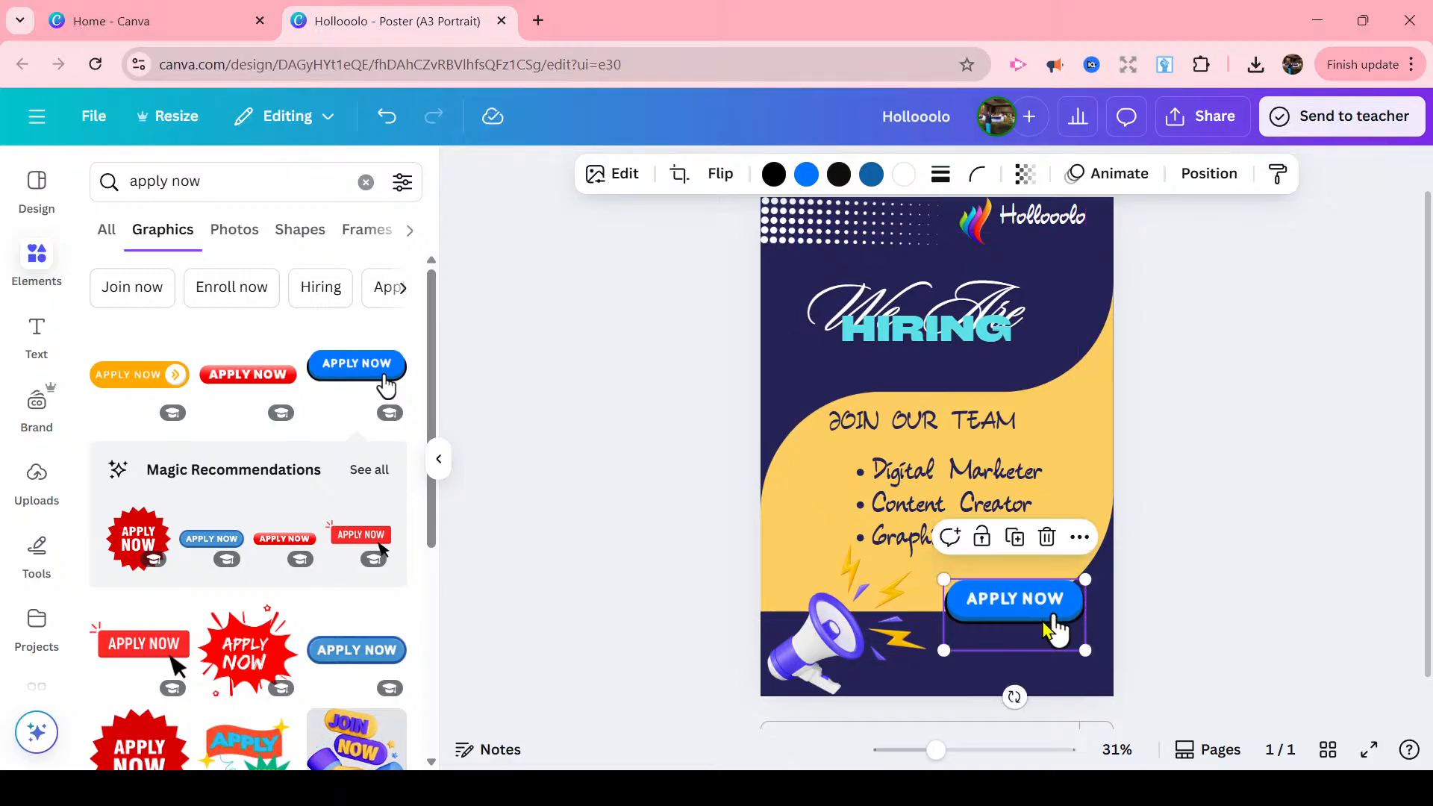
- Recolour the APPLY NOW button with a dark blue #242254 face and white lower edge, and move it slightly up
{"action": "left_click", "coordinate": [815, 185]}
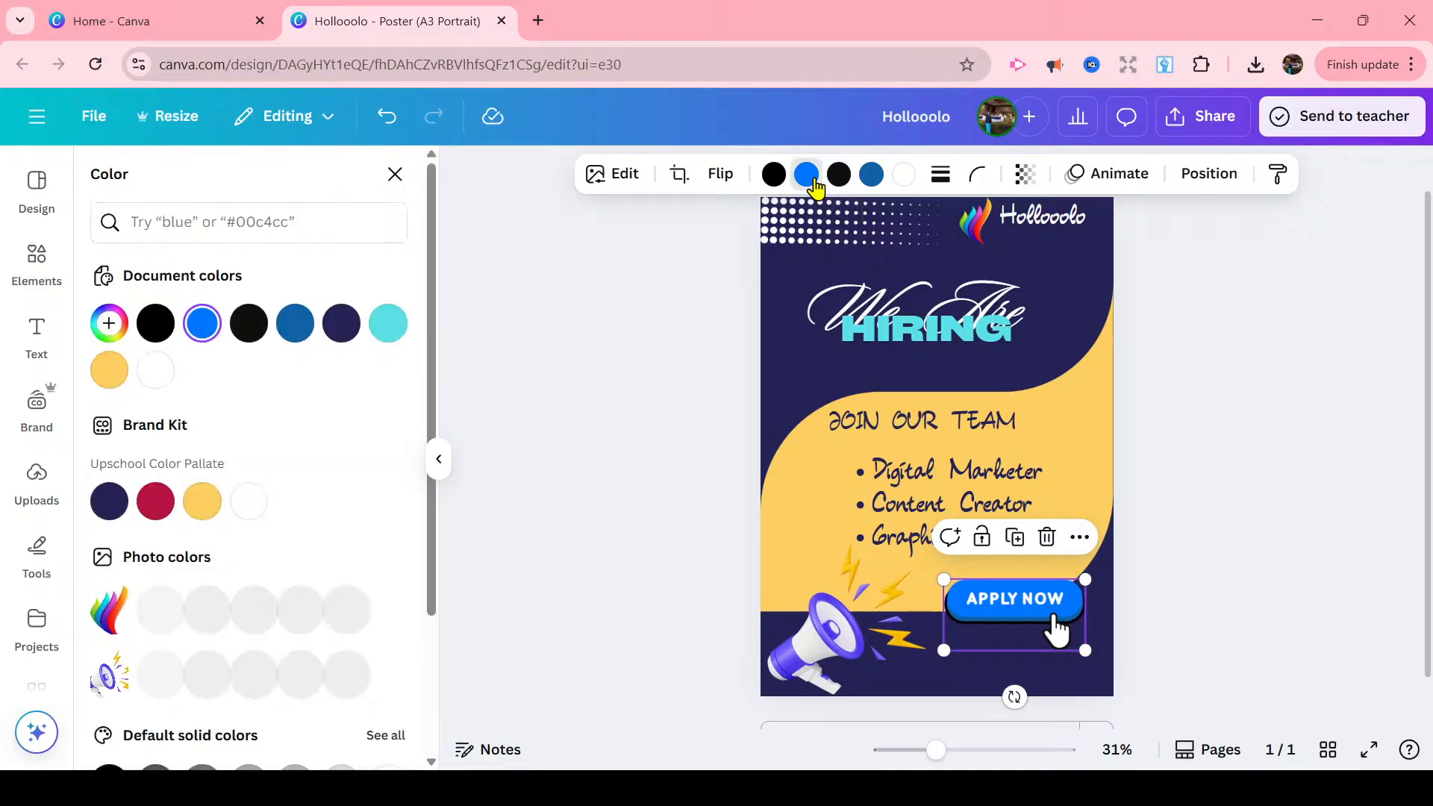
{"action": "left_click", "coordinate": [341, 331]}
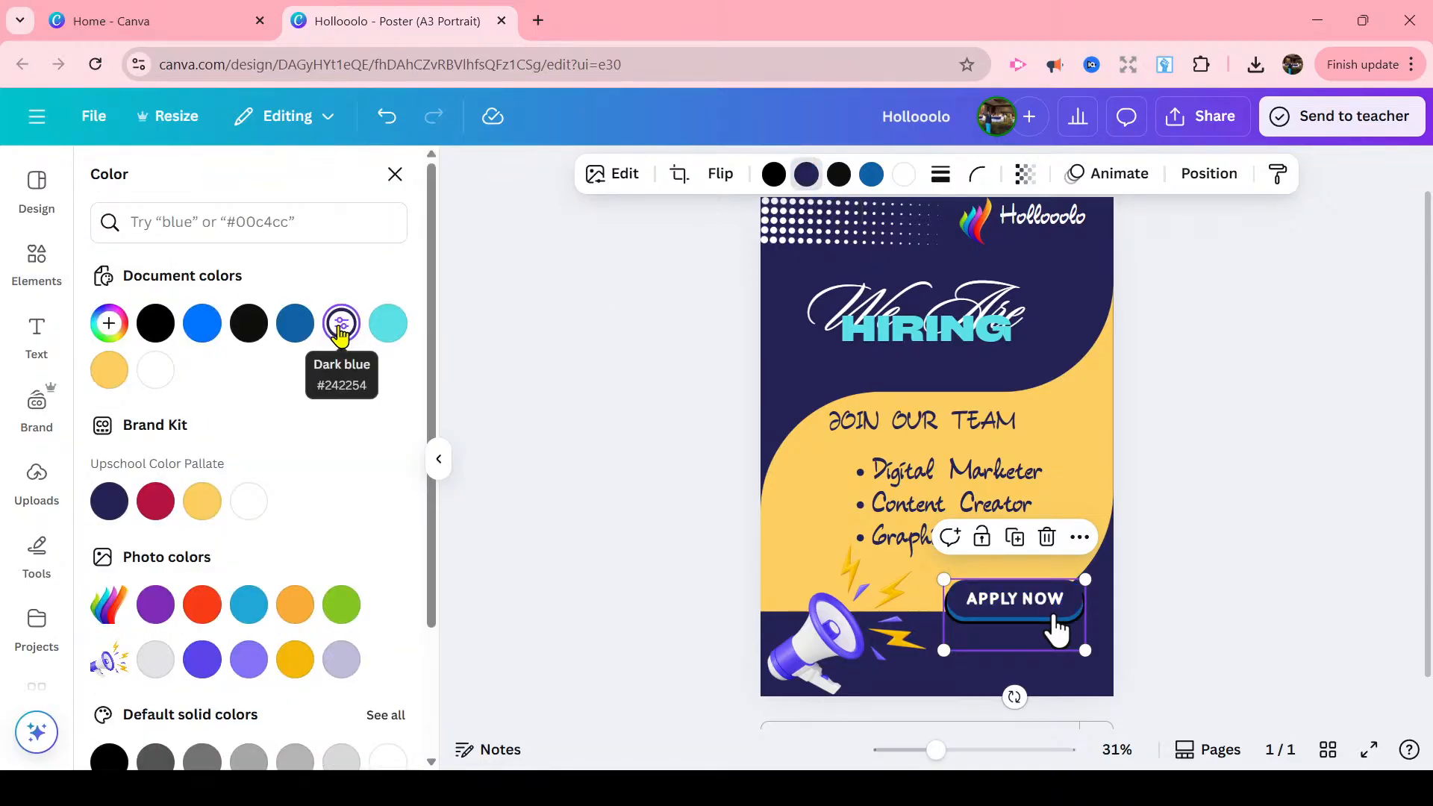
{"action": "left_click", "coordinate": [871, 175]}
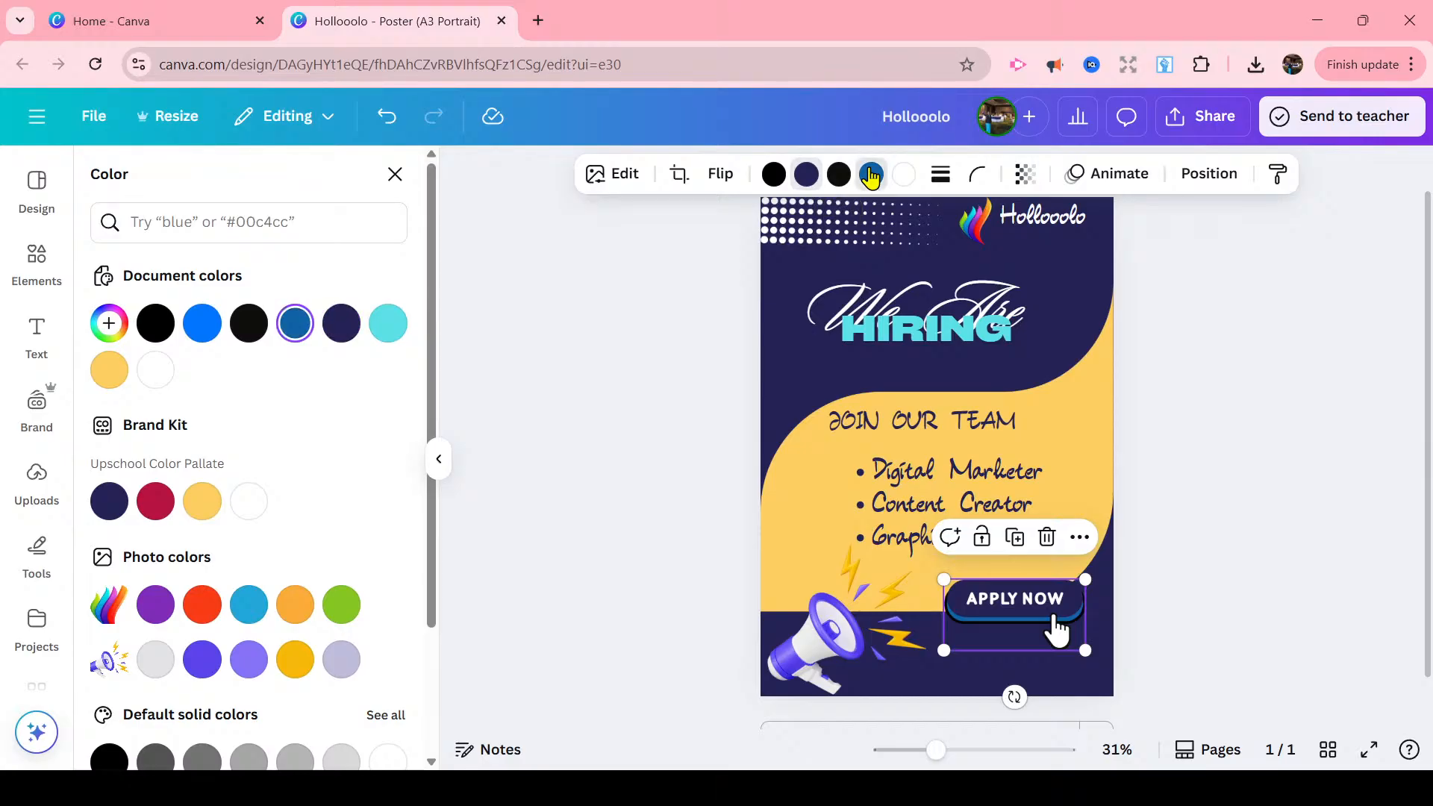
{"action": "left_click", "coordinate": [159, 378]}
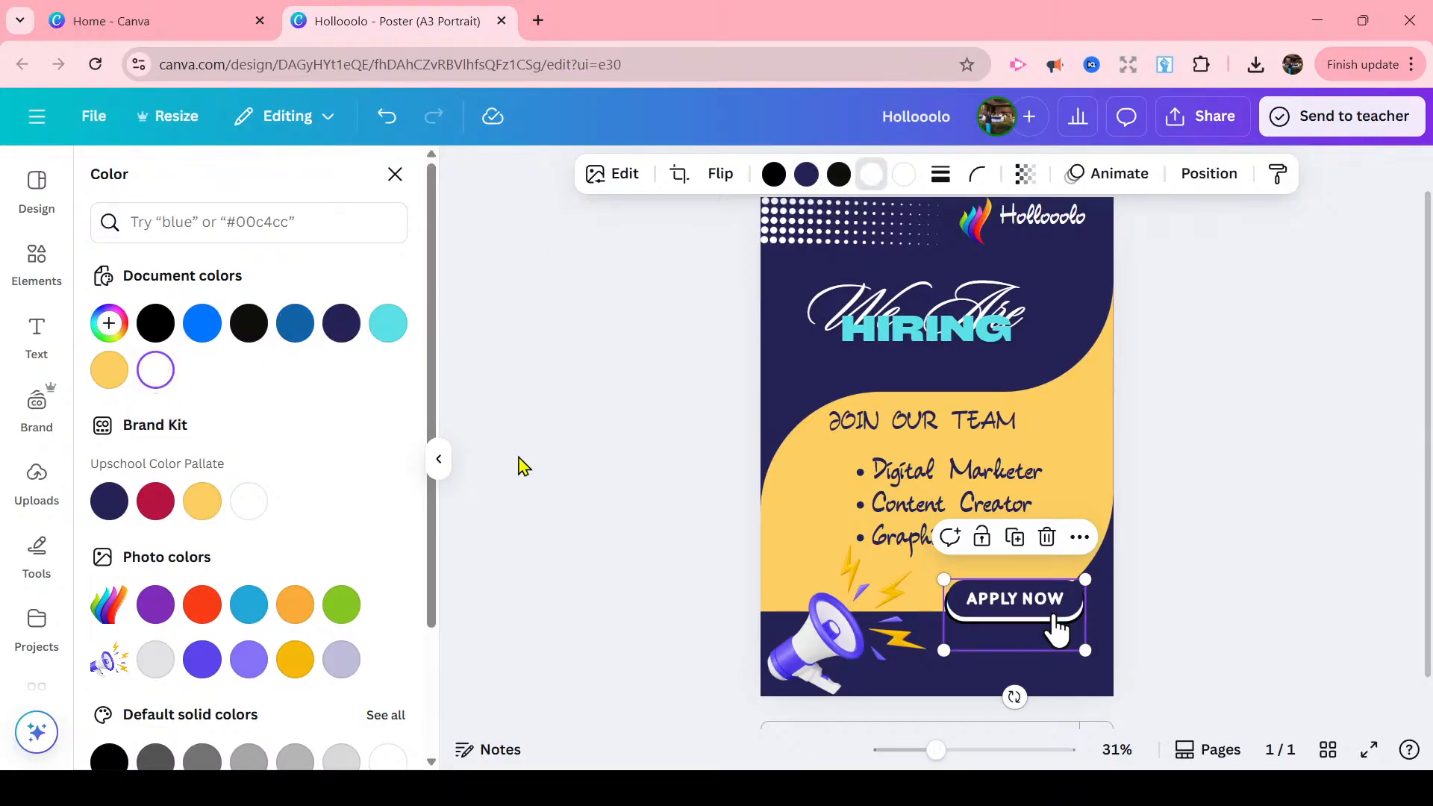
{"action": "left_click", "coordinate": [642, 456]}
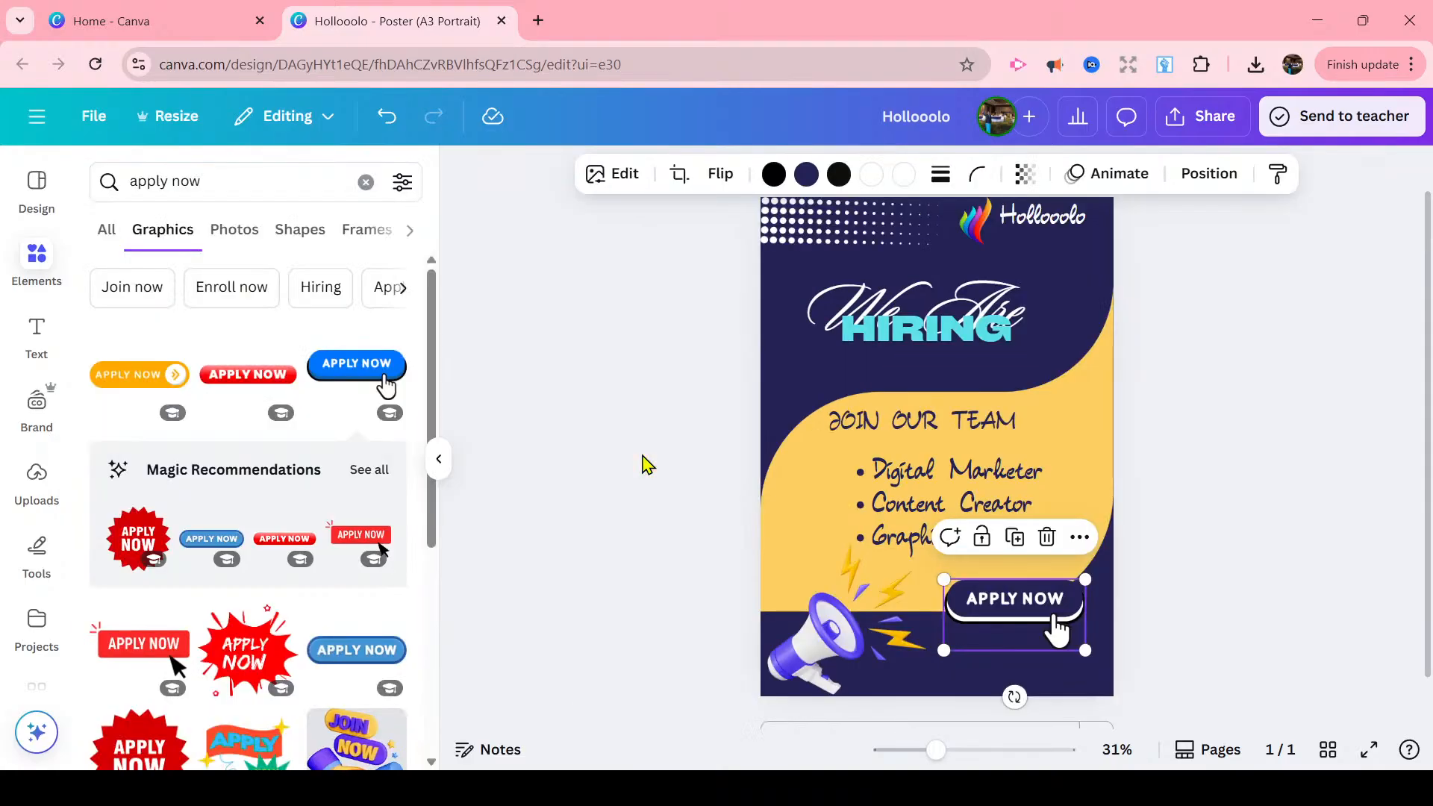
{"action": "left_click_drag", "start_coordinate": [1067, 597], "coordinate": [1060, 580]}
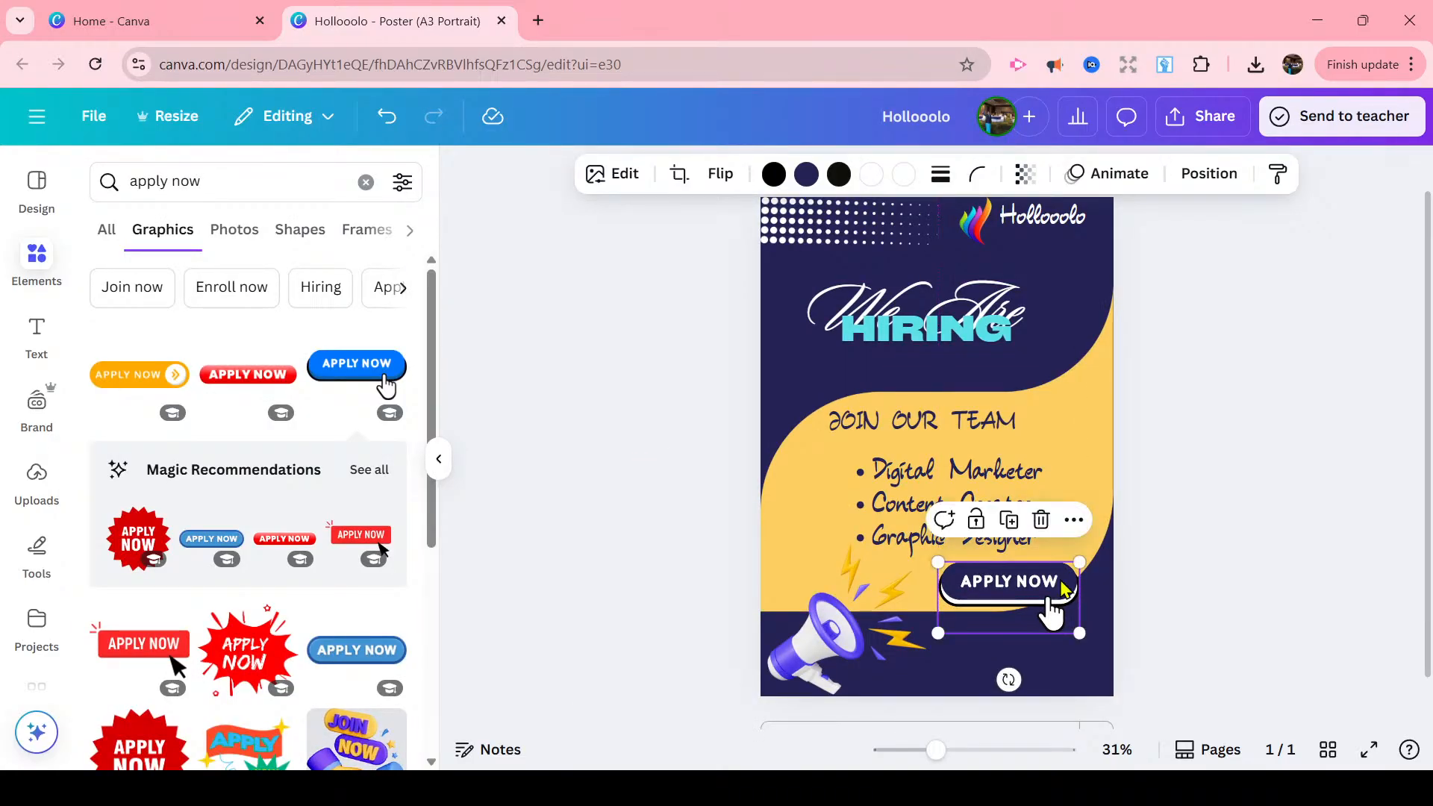
{"action": "left_click", "coordinate": [1170, 573]}
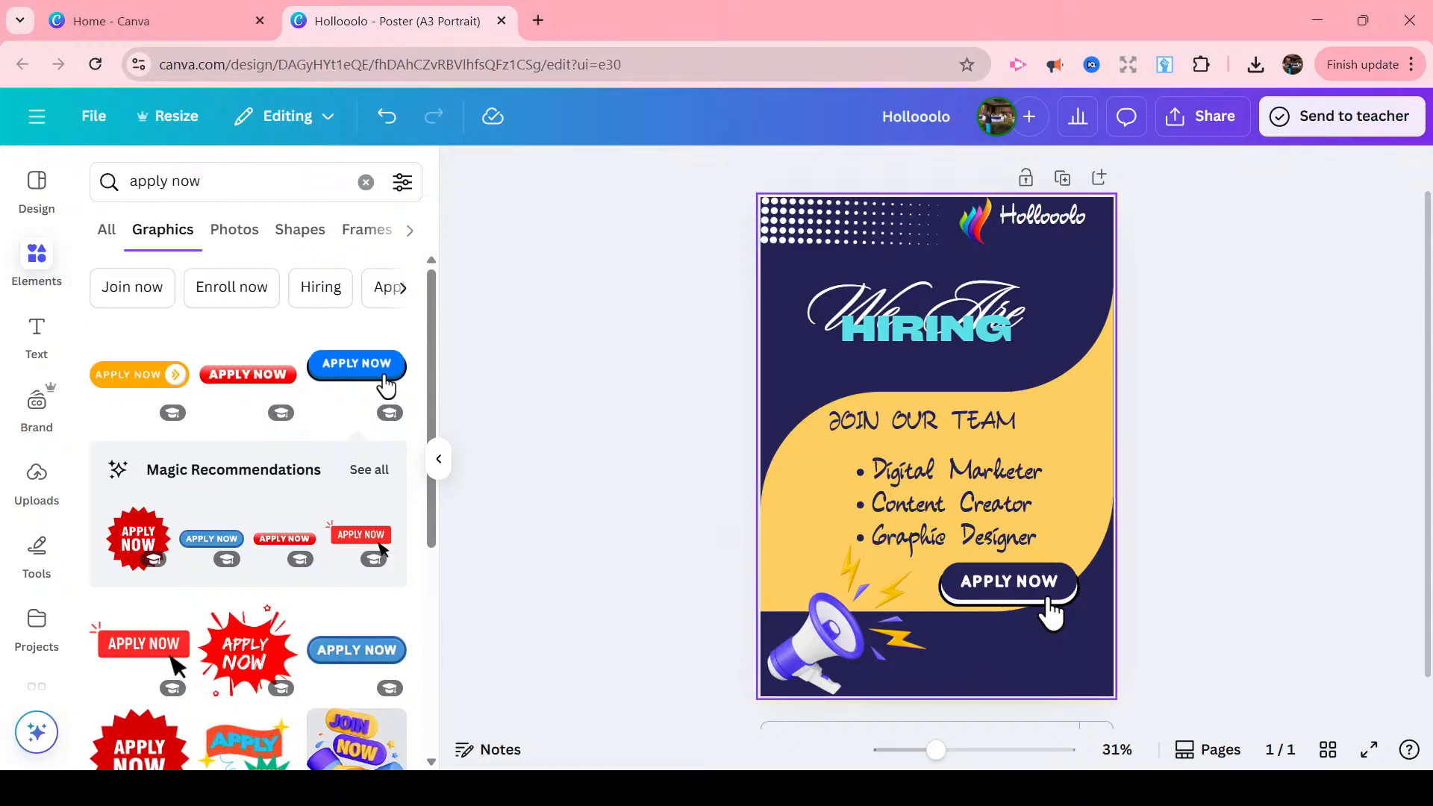
- Paste the copied contact text into the navy area below the APPLY NOW button and set its font size to 25
{"action": "left_click", "coordinate": [1000, 670]}
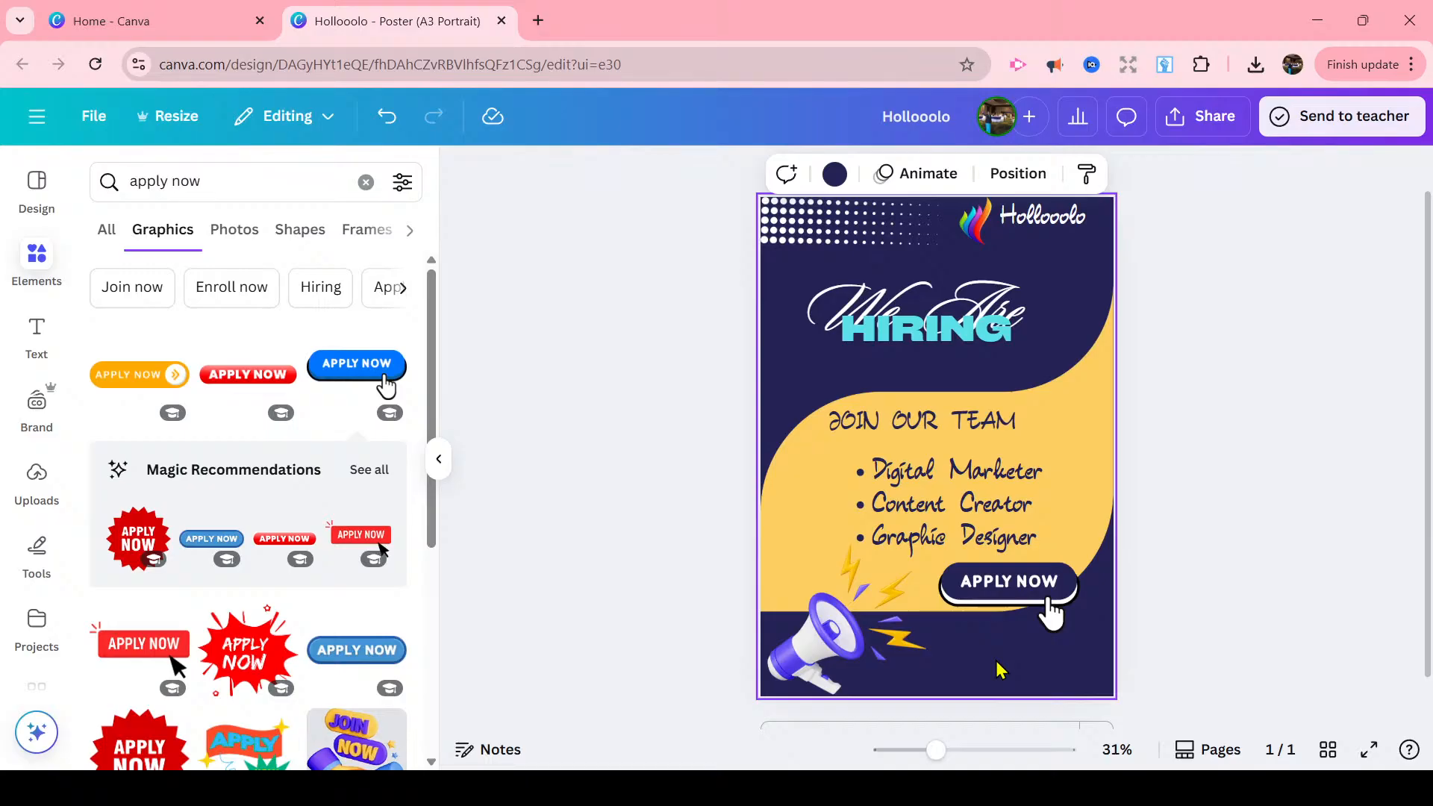
{"action": "key", "text": "ctrl+v"}
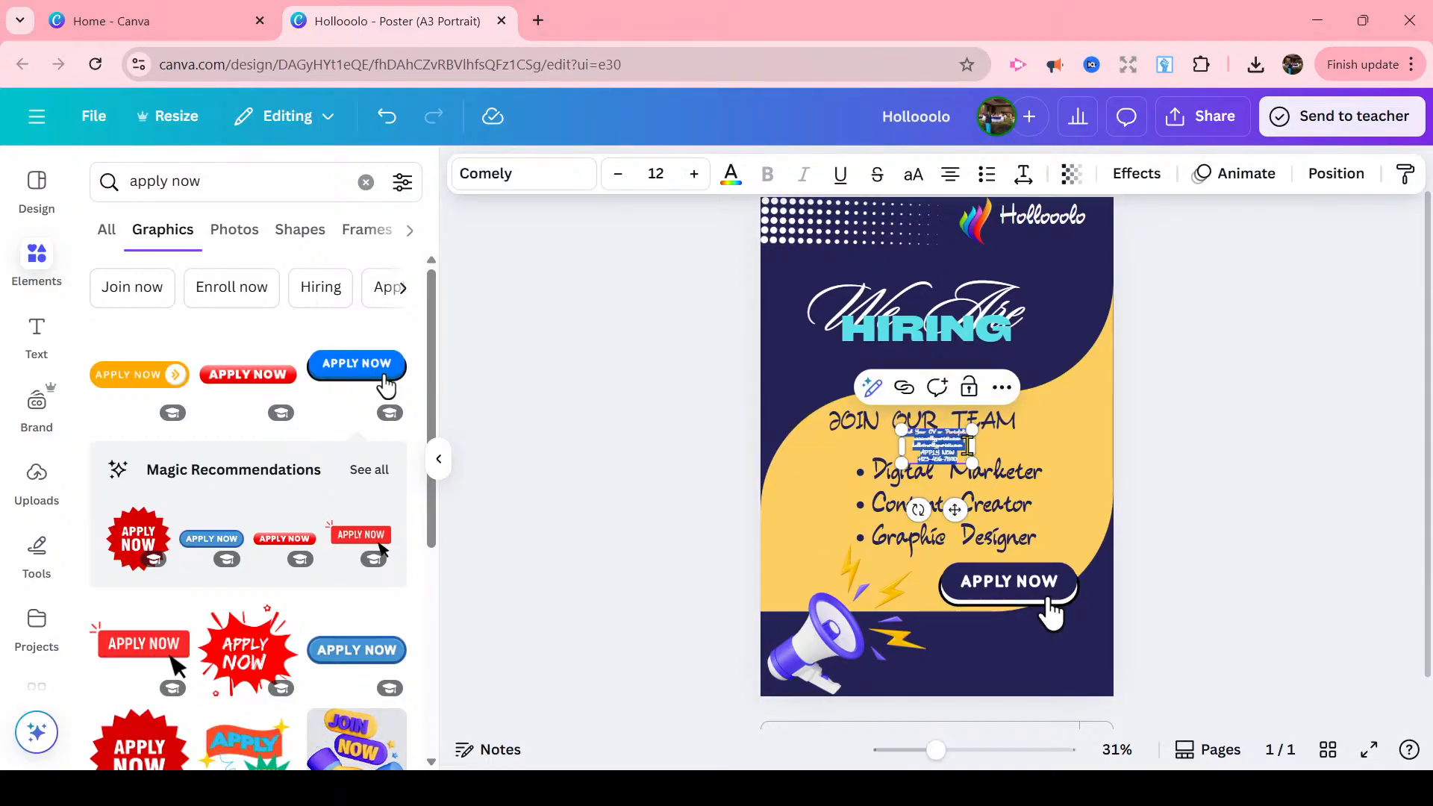
{"action": "left_click_drag", "start_coordinate": [956, 510], "coordinate": [1006, 711]}
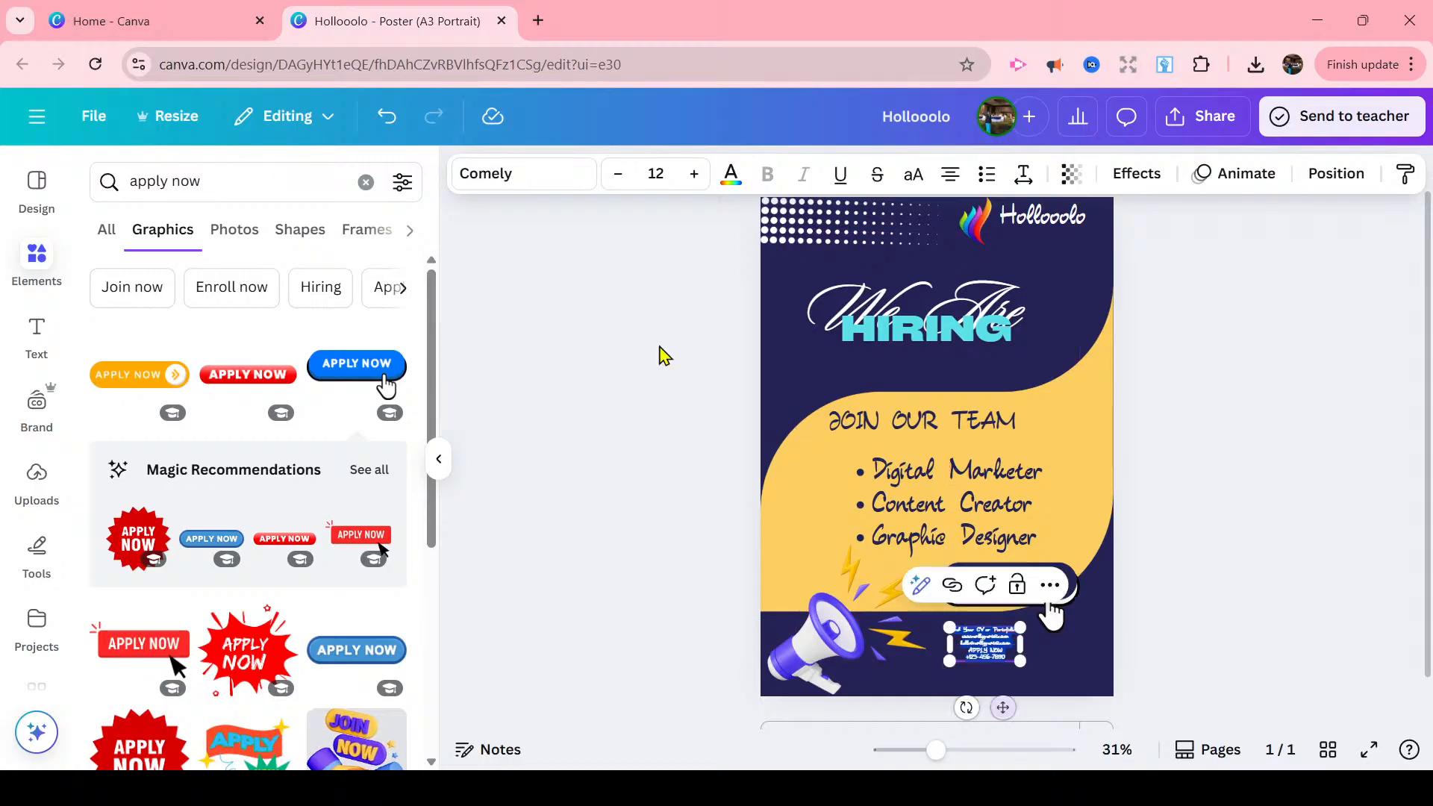
{"action": "left_click", "coordinate": [693, 176]}
{"action": "left_click", "coordinate": [694, 176]}
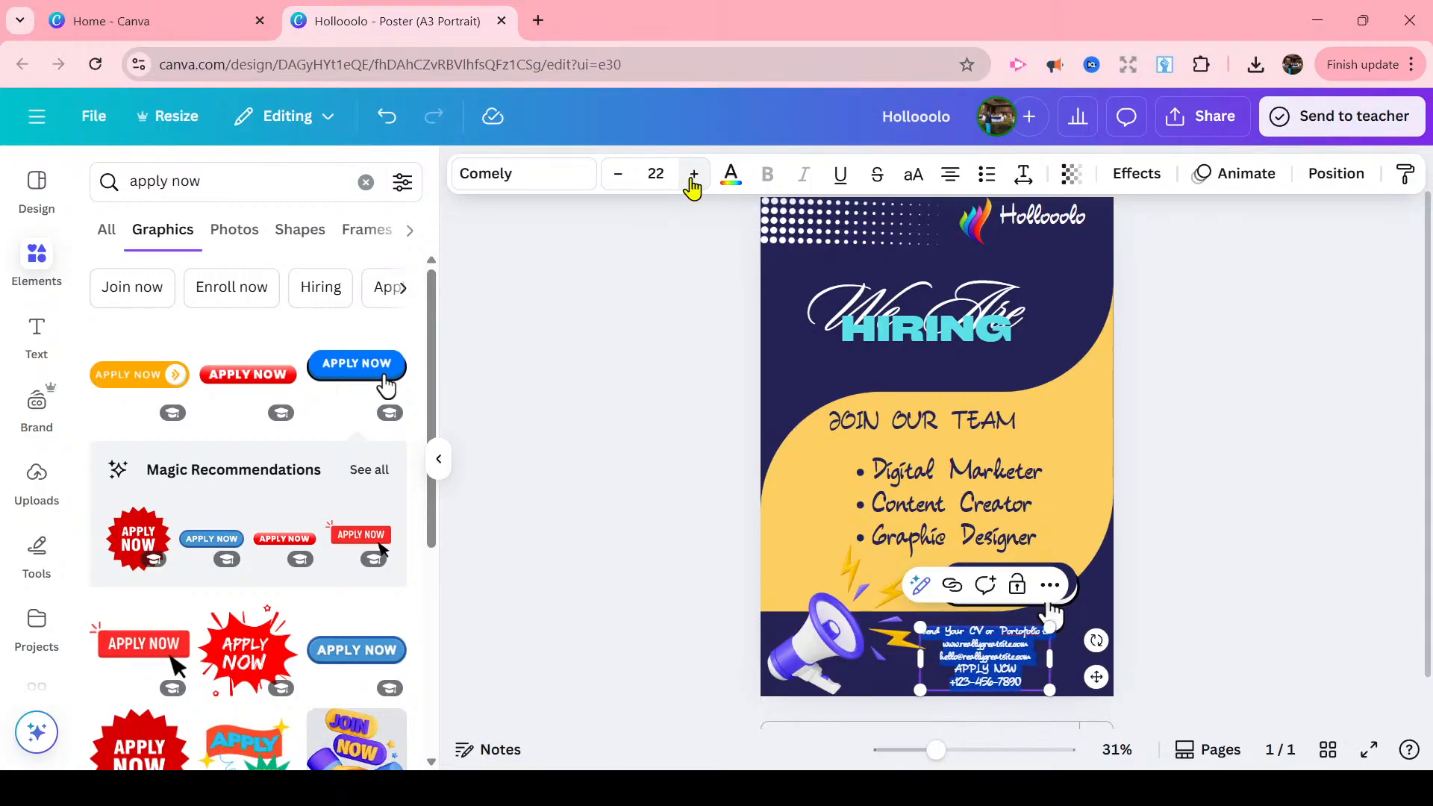
{"action": "left_click", "coordinate": [694, 176]}
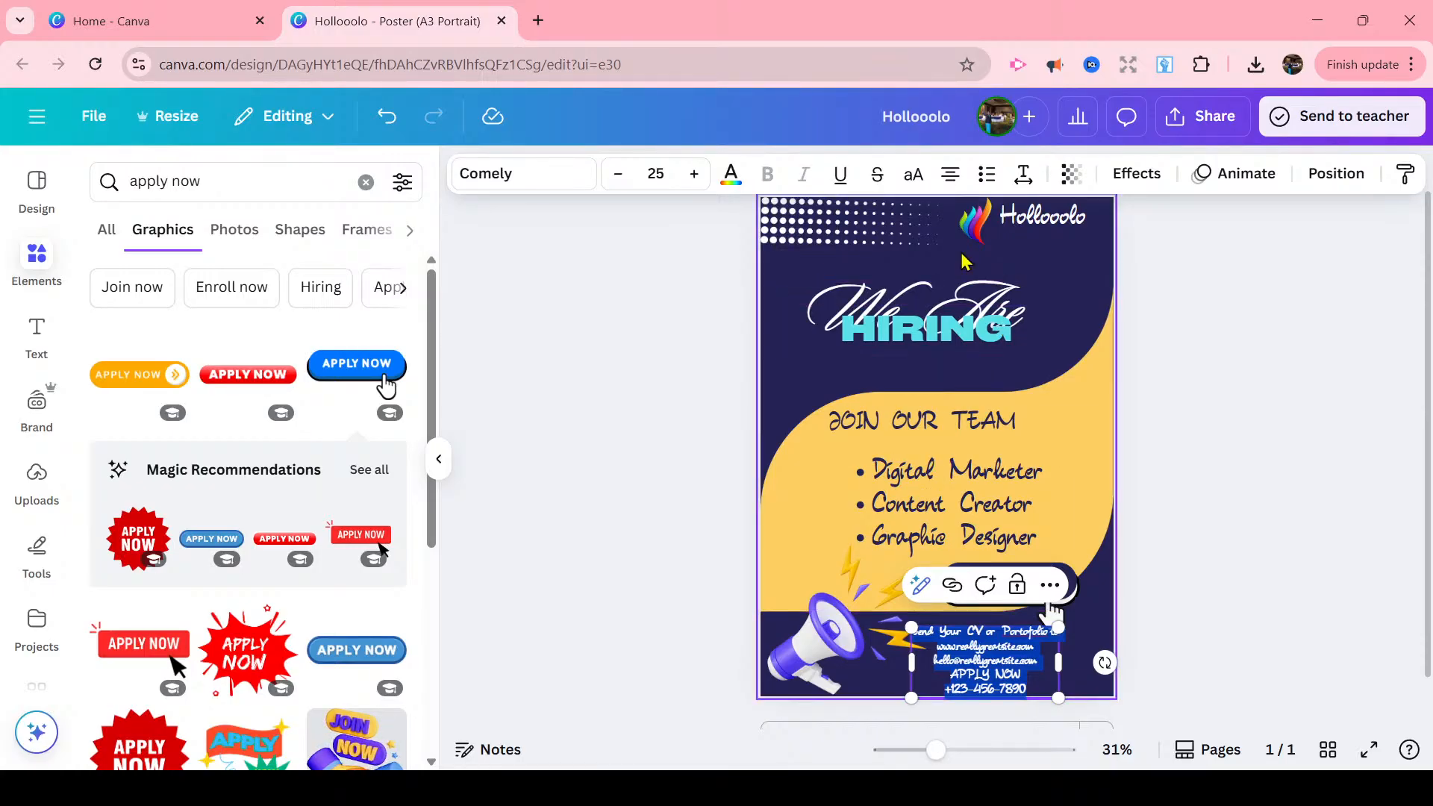
- Left-align the contact text as a bulleted list and move it slightly up
{"action": "left_click", "coordinate": [950, 179]}
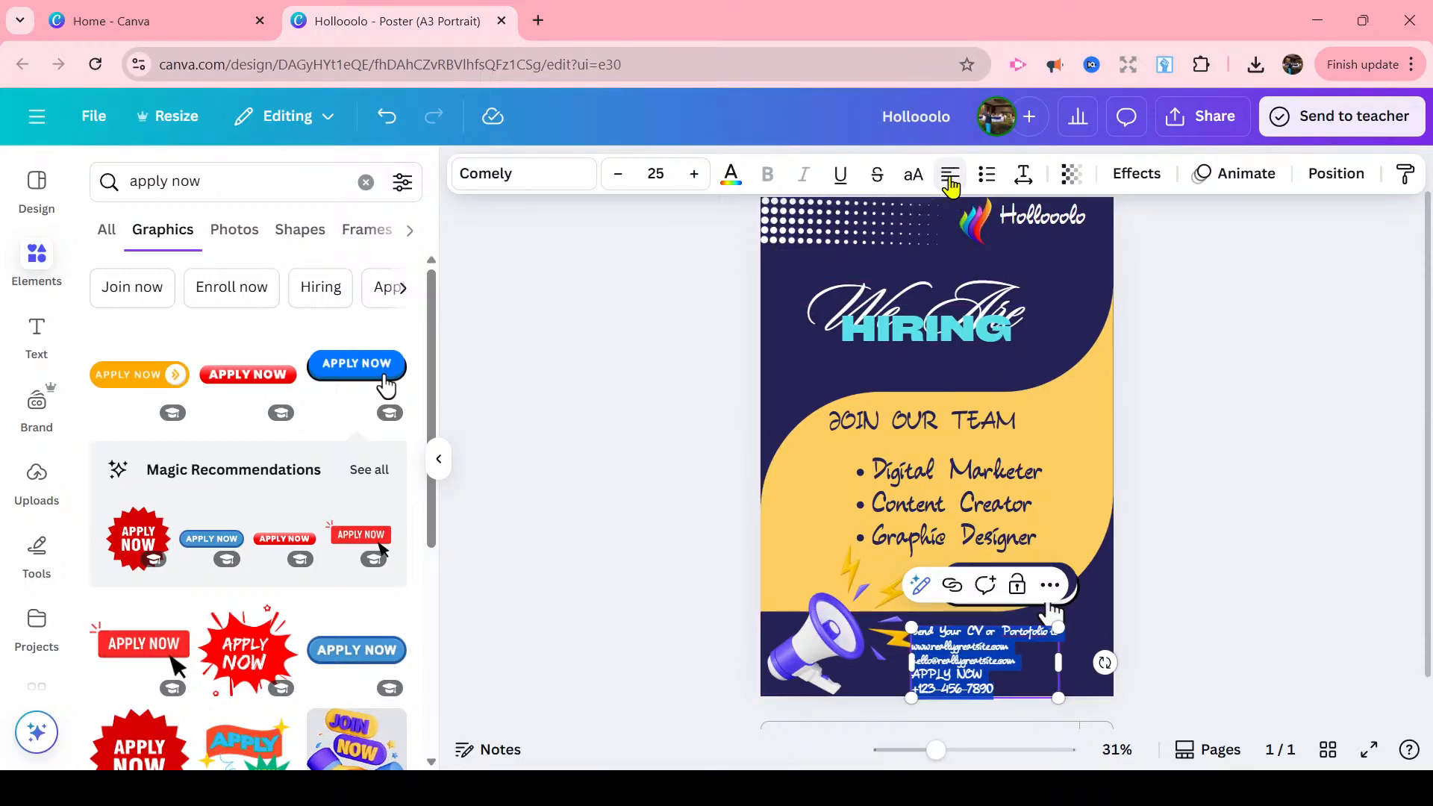
{"action": "left_click", "coordinate": [982, 178]}
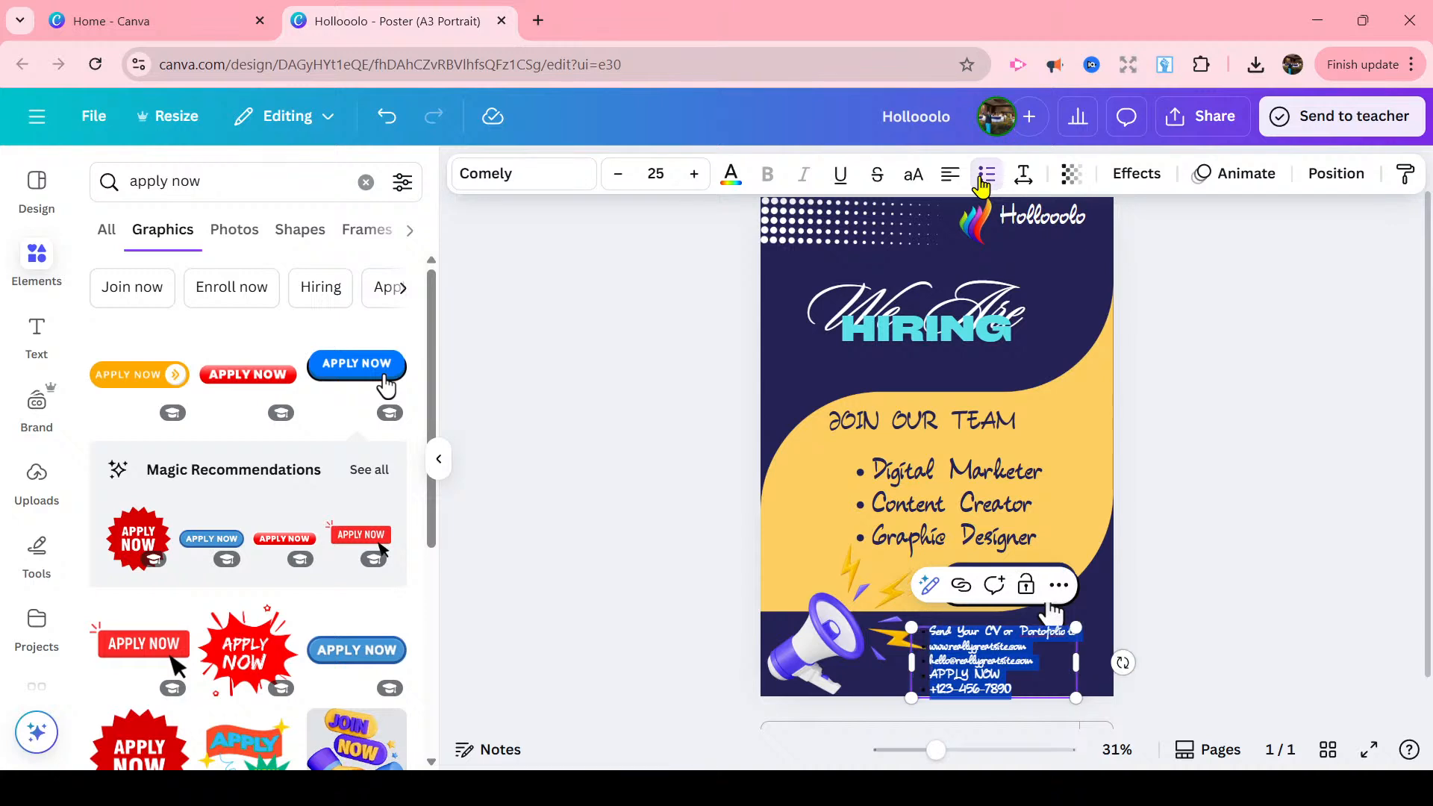
{"action": "left_click", "coordinate": [1230, 569]}
{"action": "left_click_drag", "start_coordinate": [1039, 648], "coordinate": [1041, 640]}
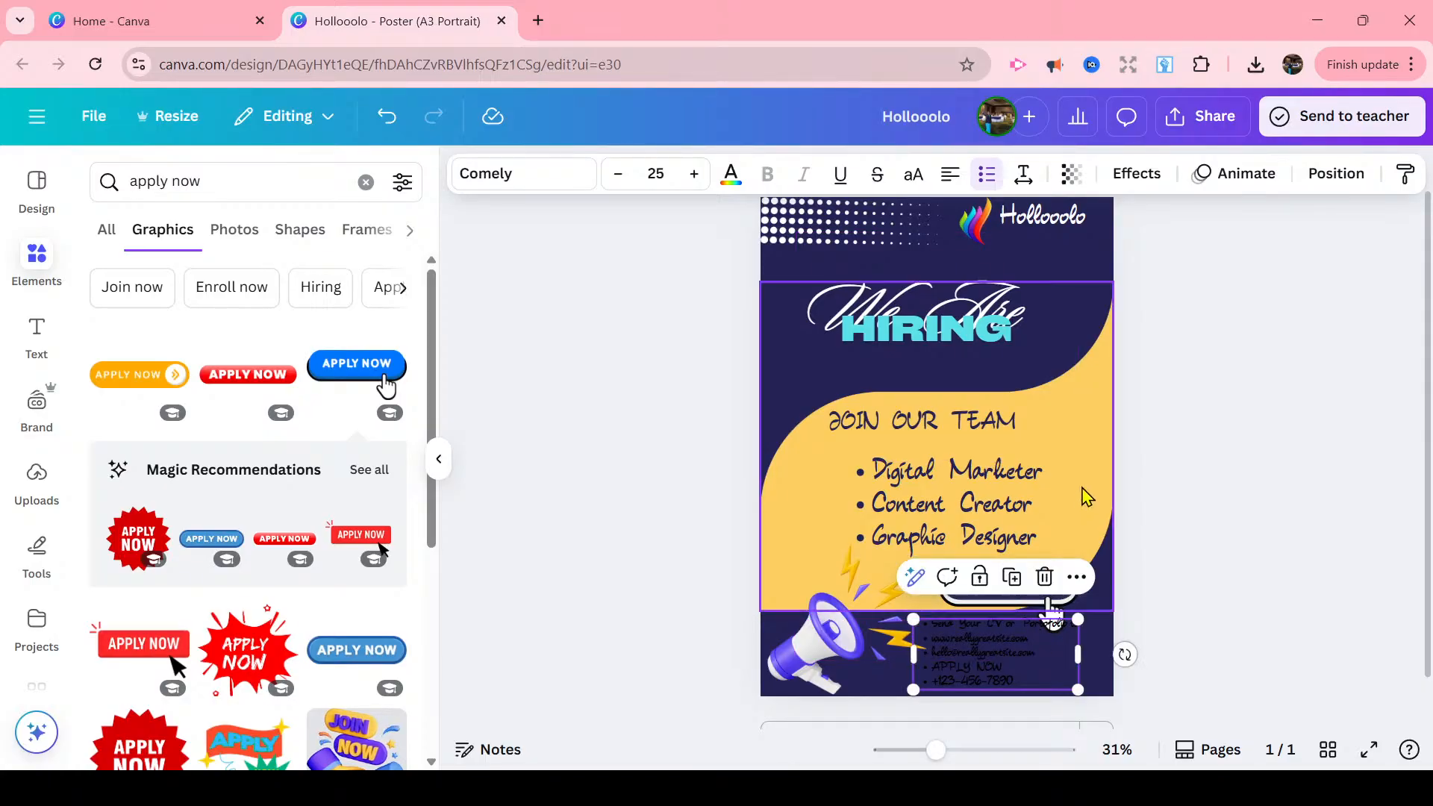
- Move the yellow shape, "JOIN OUR TEAM", the job list and the APPLY NOW button up to free space above the contact text
{"action": "left_click", "coordinate": [1081, 462]}
{"action": "left_click_drag", "start_coordinate": [1081, 462], "coordinate": [1005, 386]}
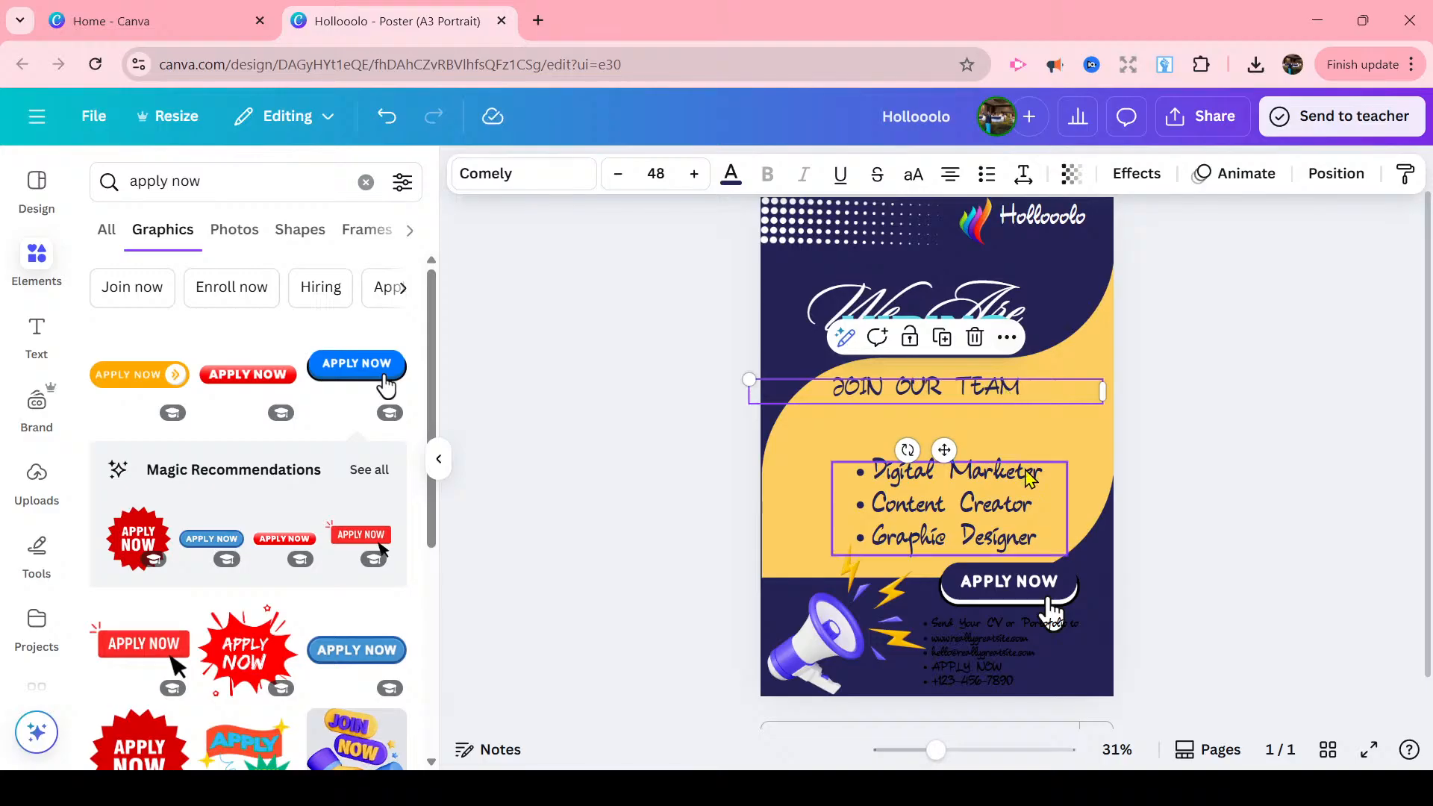
{"action": "left_click_drag", "start_coordinate": [1029, 478], "coordinate": [1019, 444]}
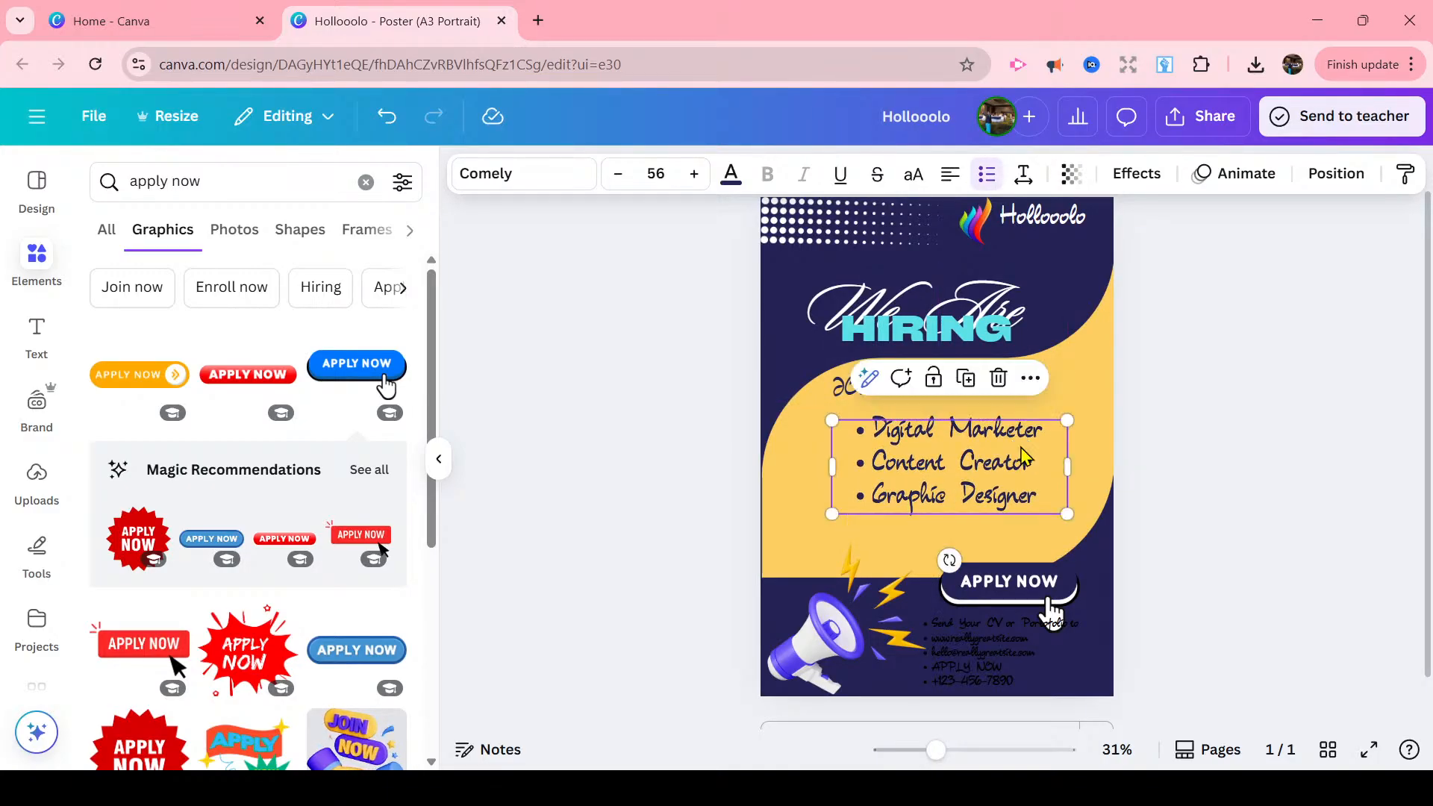
{"action": "left_click_drag", "start_coordinate": [1023, 585], "coordinate": [1013, 541]}
{"action": "left_click", "coordinate": [837, 638]}
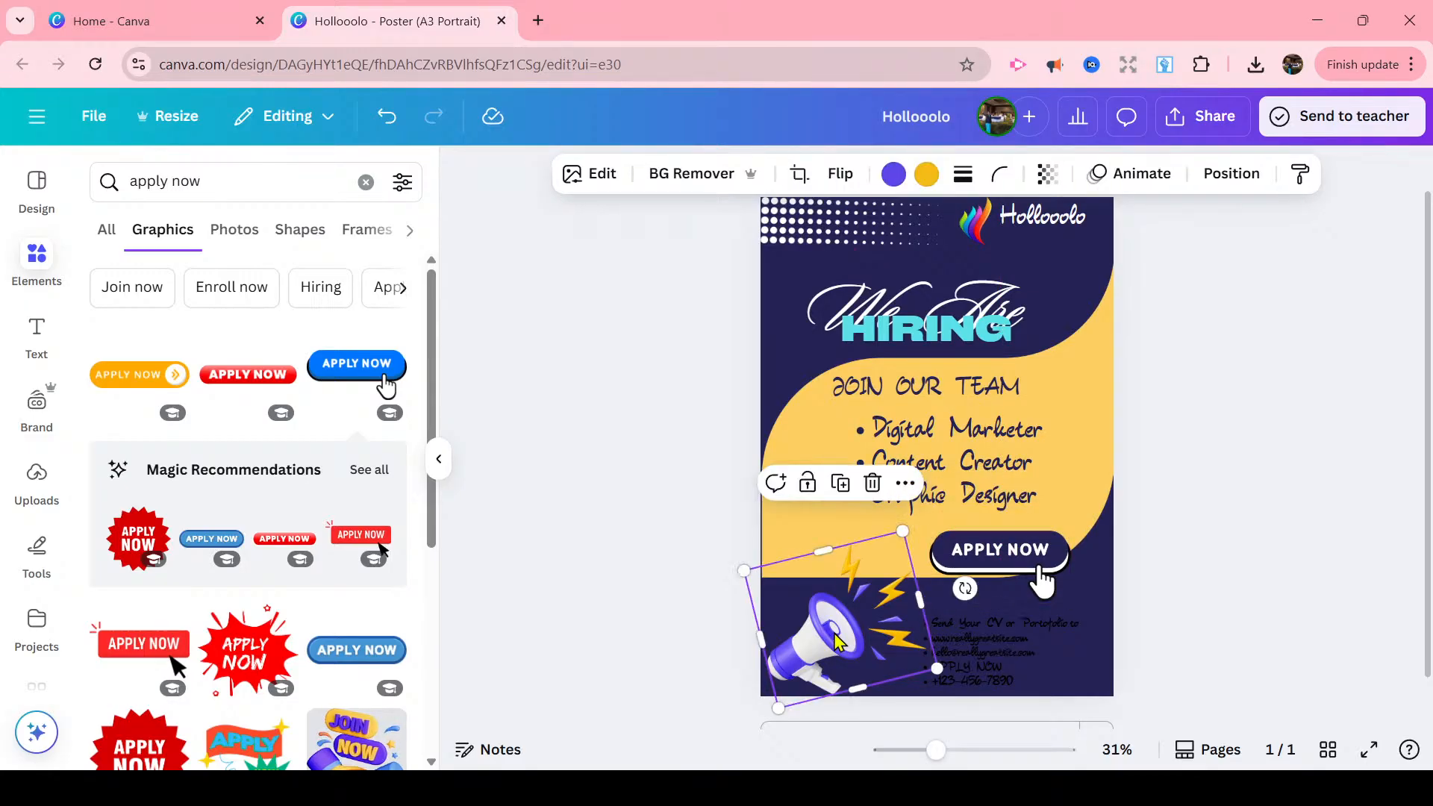
- Colour the contact text white from the document colors and set its font size to 28
{"action": "left_click", "coordinate": [985, 640]}
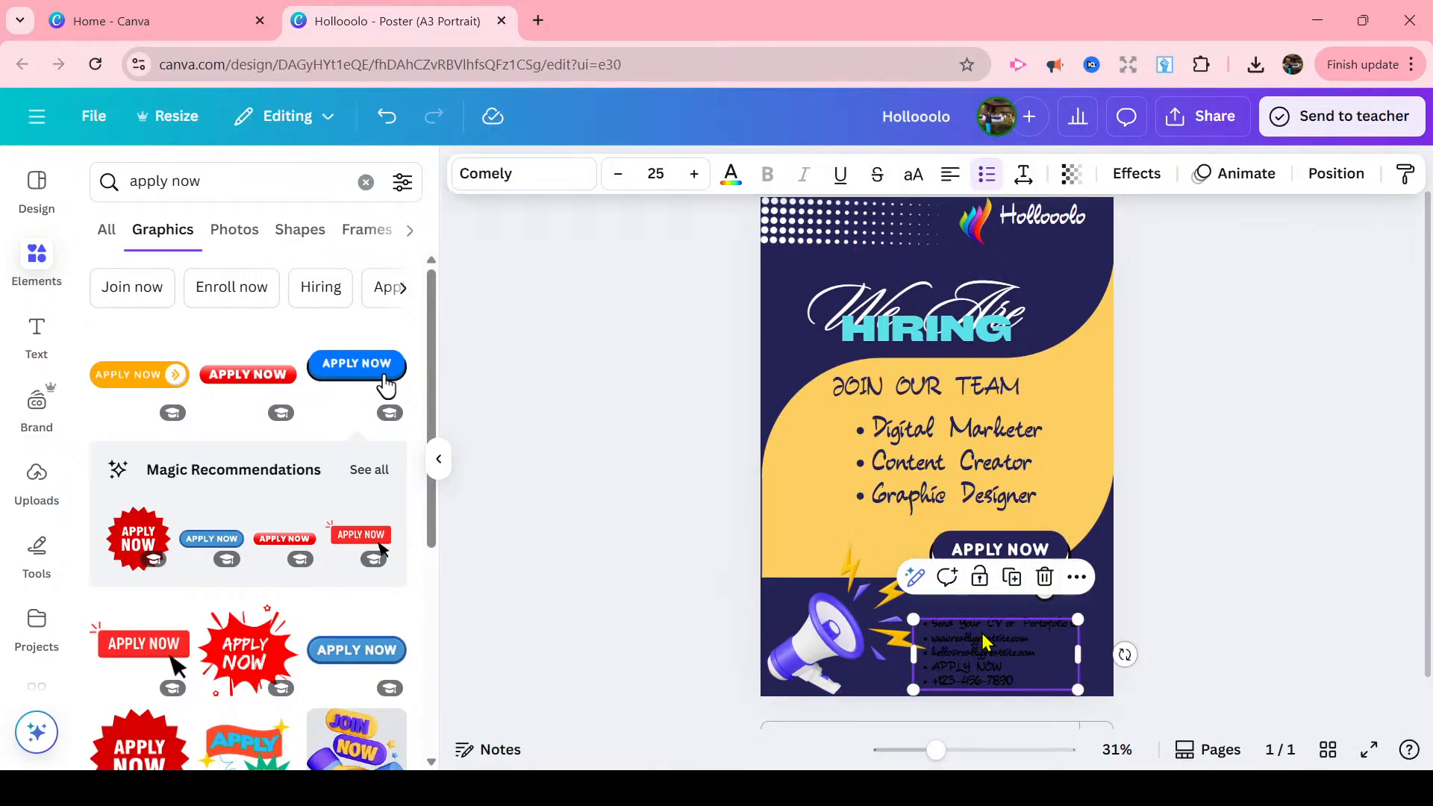
{"action": "left_click", "coordinate": [730, 183]}
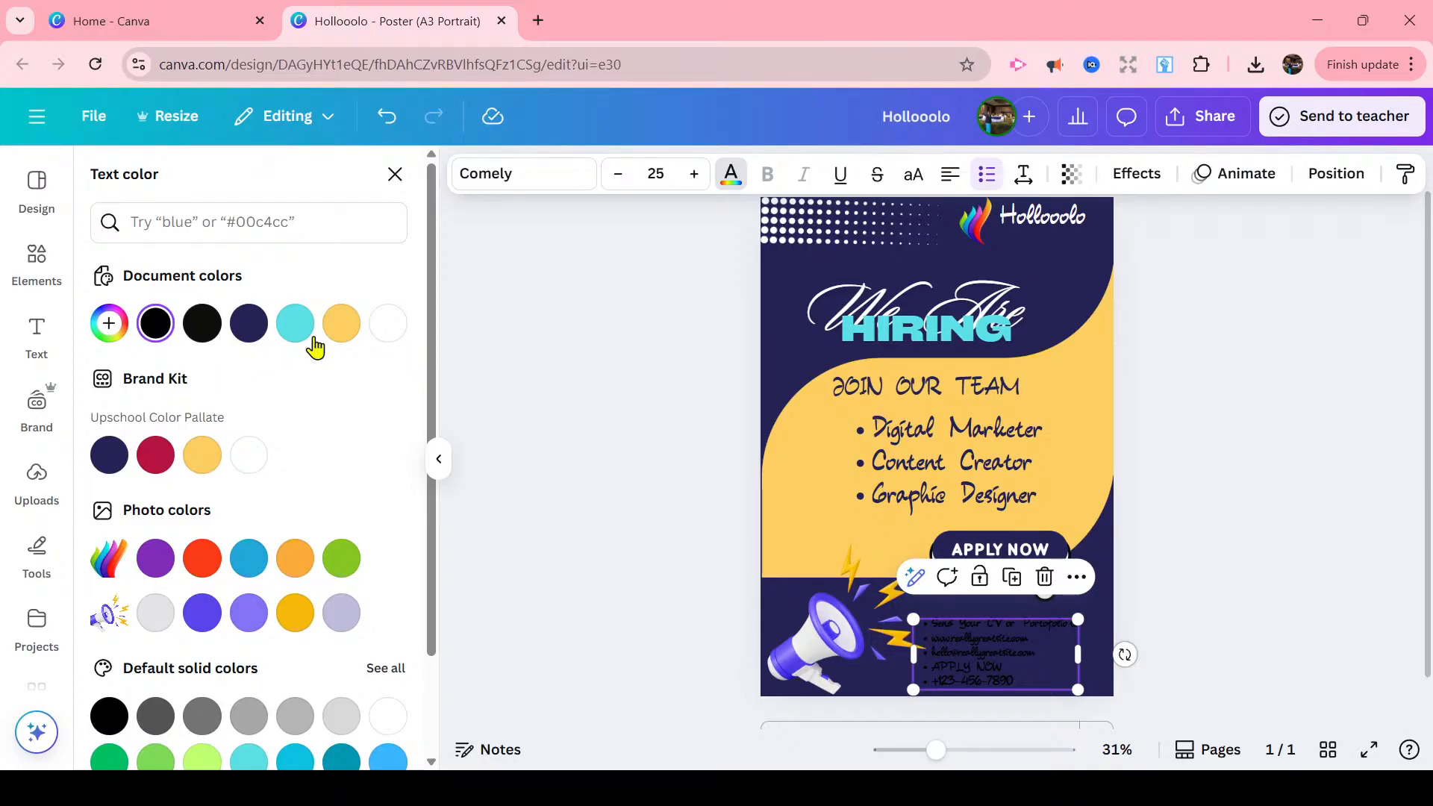
{"action": "left_click", "coordinate": [399, 344]}
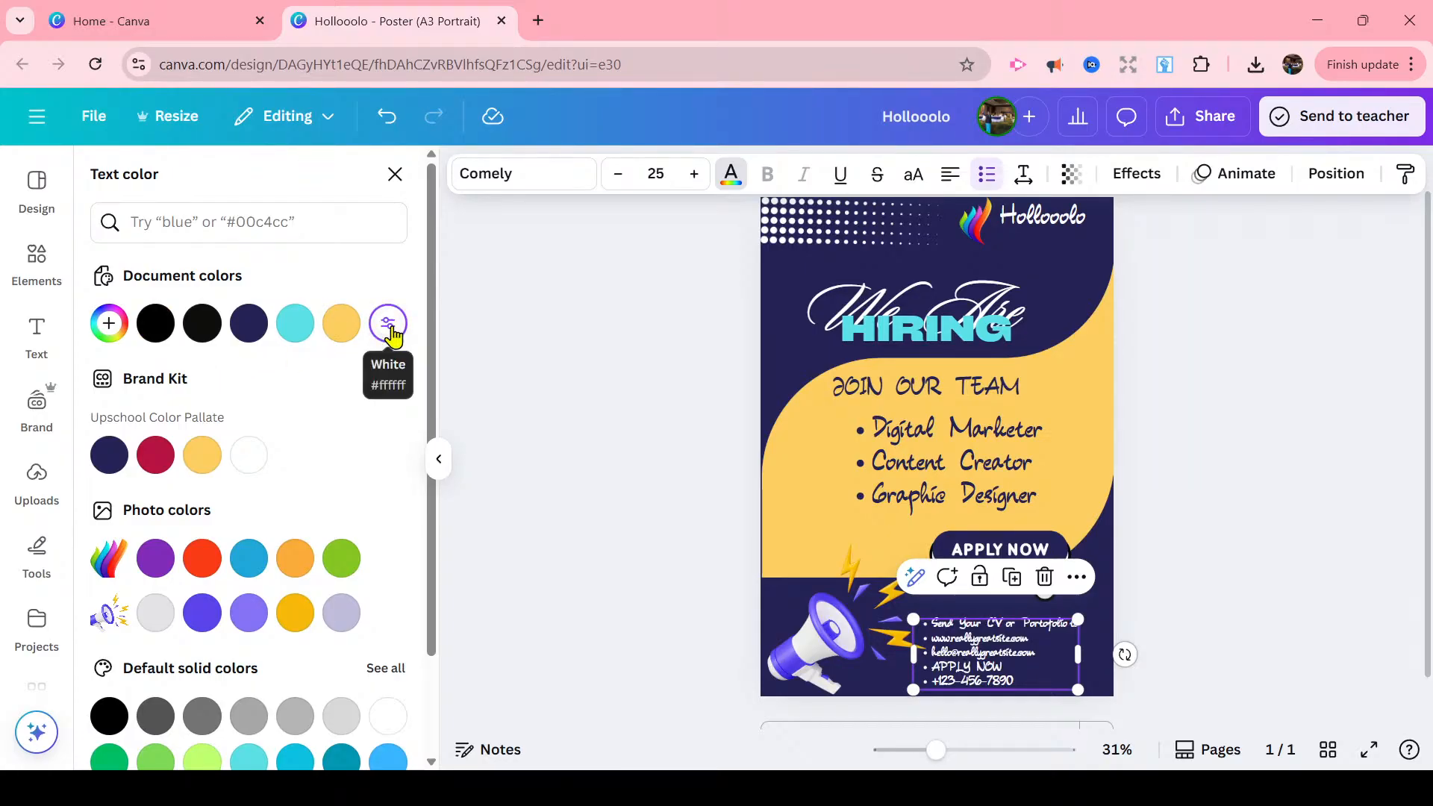
{"action": "left_click", "coordinate": [694, 174]}
{"action": "left_click", "coordinate": [694, 174]}
{"action": "left_click", "coordinate": [694, 174]}
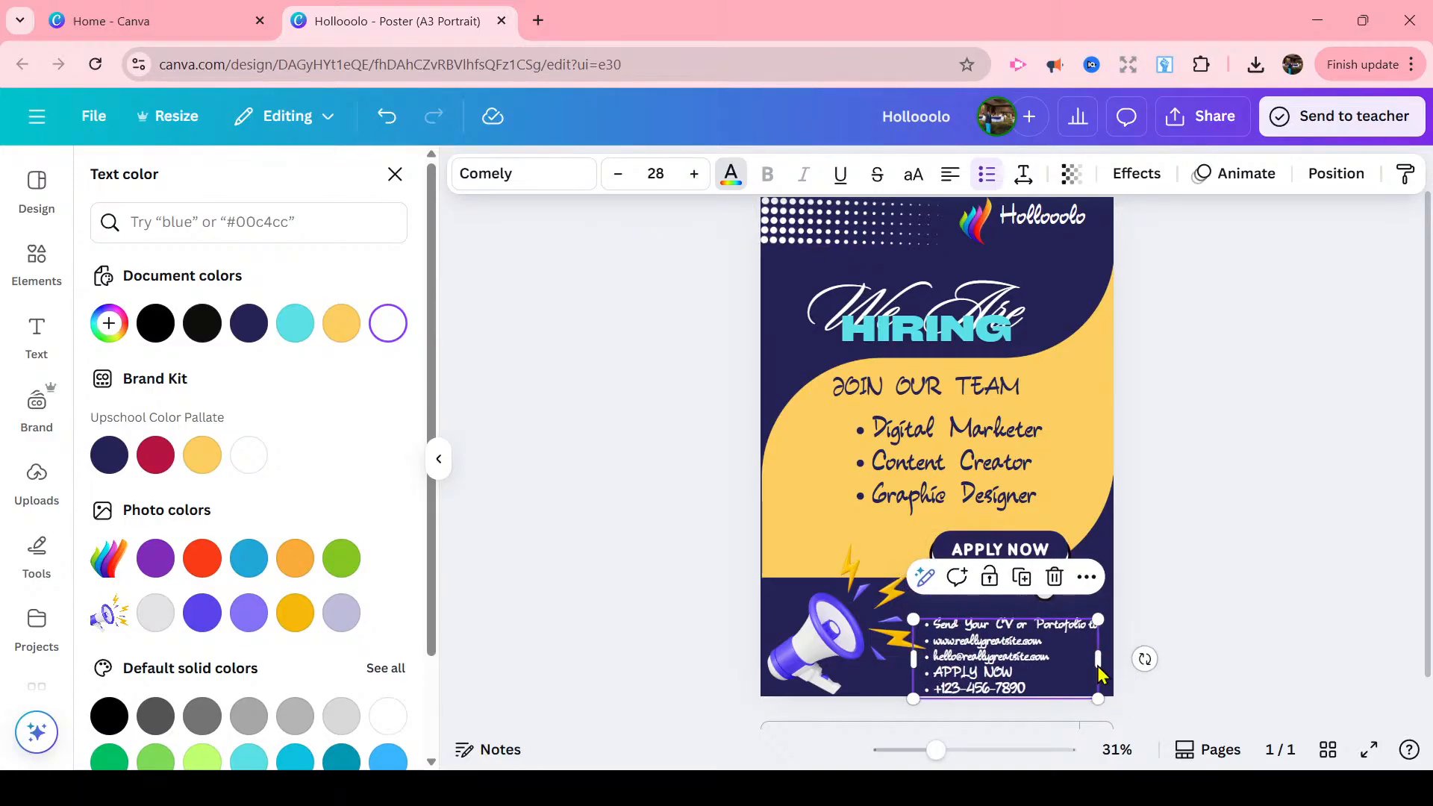
- Widen the contact text box and delete its "APPLY NOW" line together with the empty bullet
{"action": "left_click_drag", "start_coordinate": [1098, 660], "coordinate": [1140, 660]}
{"action": "double_click", "coordinate": [1015, 672]}
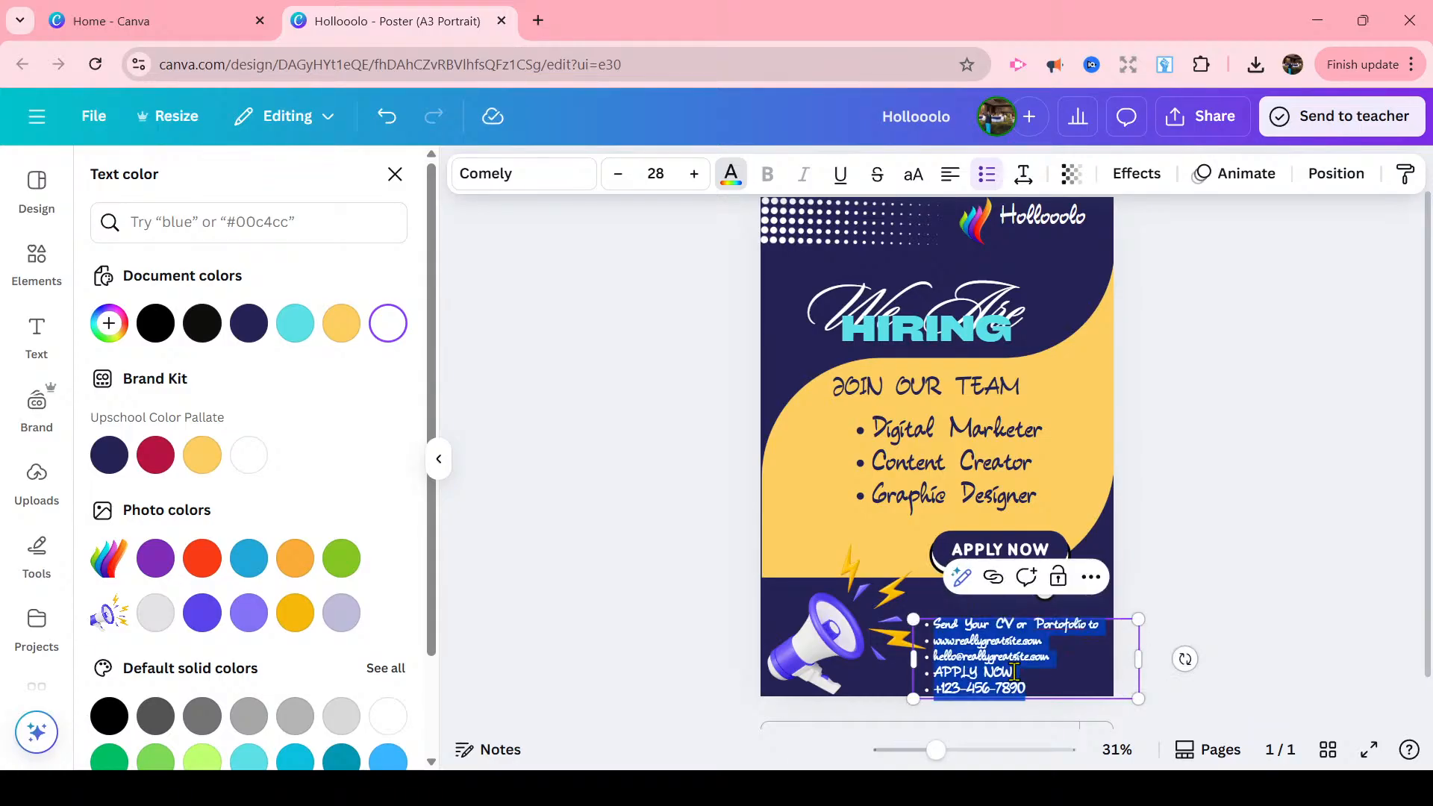
{"action": "left_click", "coordinate": [1015, 672]}
{"action": "key", "text": "BackSpace"}
{"action": "key", "text": "BackSpace"}
{"action": "key", "text": "BackSpace"}
{"action": "key", "text": "BackSpace"}
{"action": "key", "text": "BackSpace"}
{"action": "key", "text": "BackSpace"}
{"action": "key", "text": "BackSpace"}
{"action": "key", "text": "BackSpace"}
{"action": "key", "text": "BackSpace"}
{"action": "key", "text": "BackSpace"}
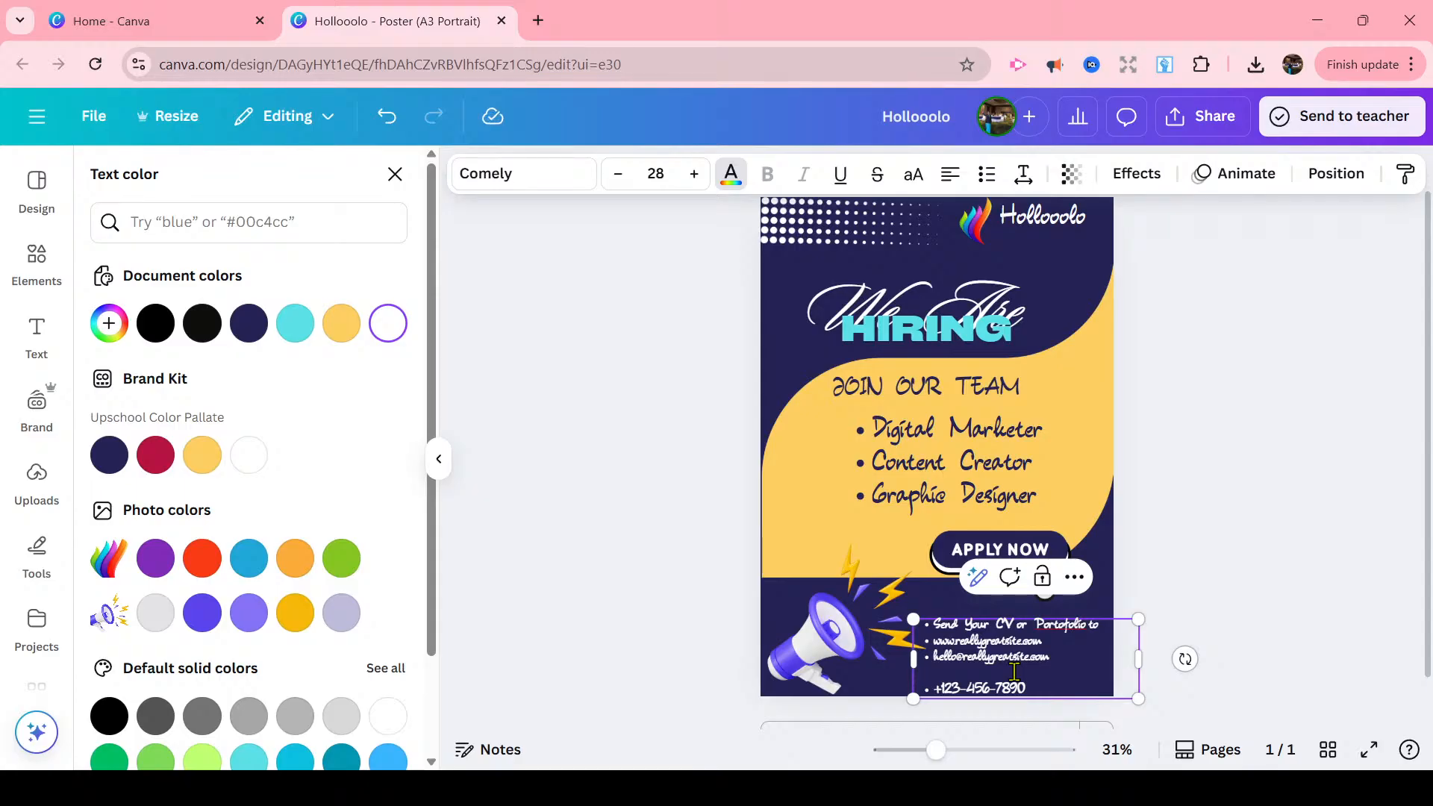
{"action": "key", "text": "BackSpace"}
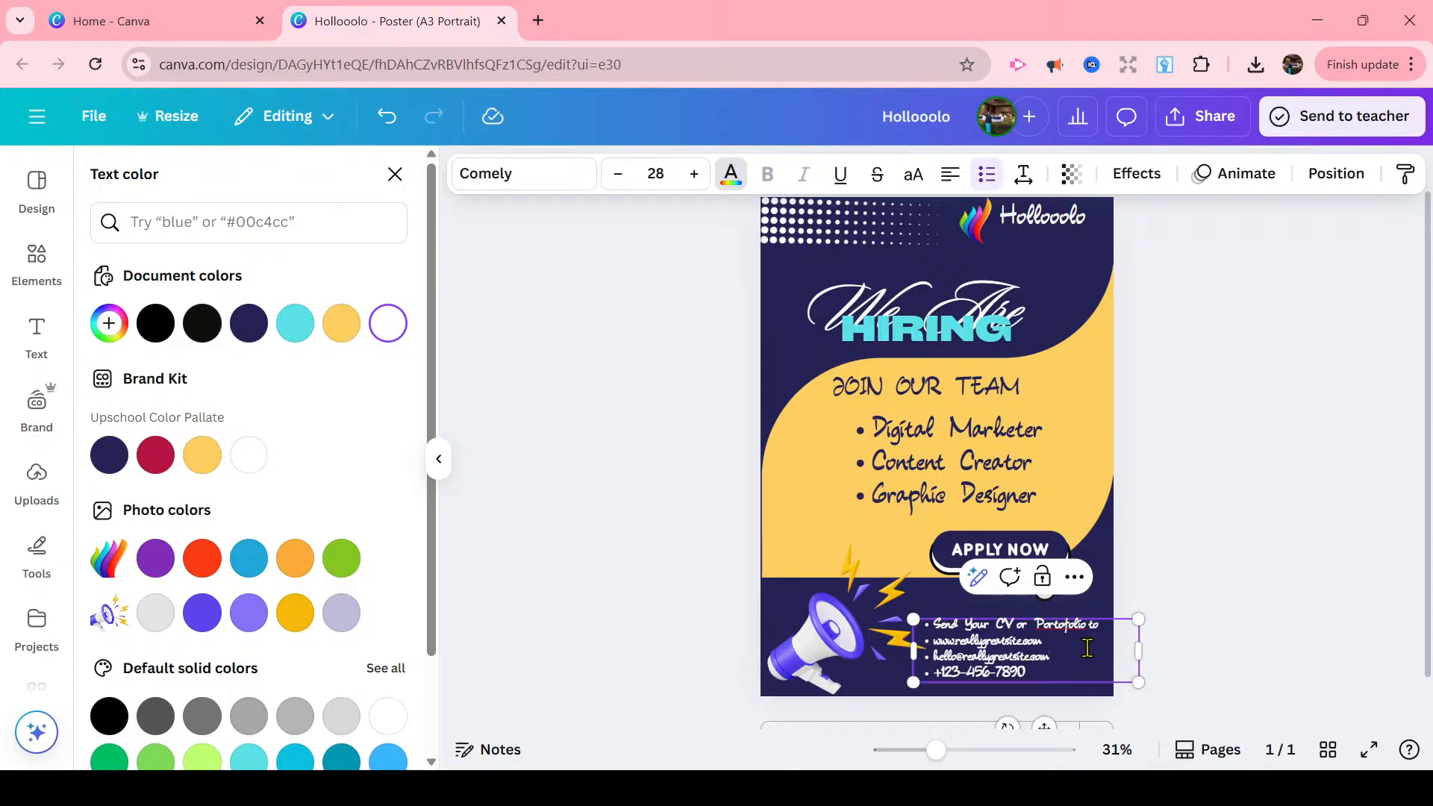
{"action": "key", "text": "Escape"}
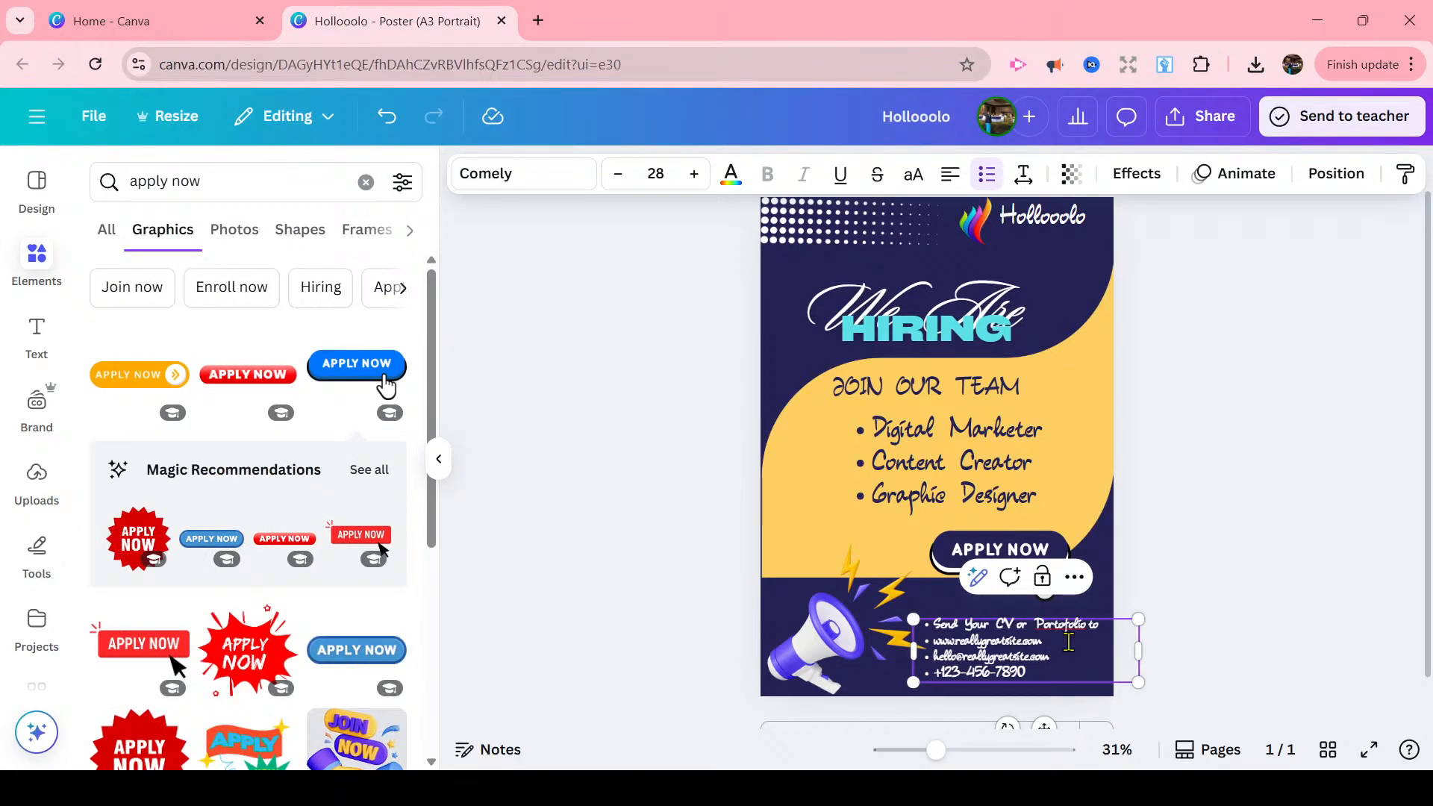
- Move the contact text slightly up and set its font size to 30
{"action": "left_click", "coordinate": [1230, 625]}
{"action": "left_click_drag", "start_coordinate": [1059, 662], "coordinate": [1057, 654]}
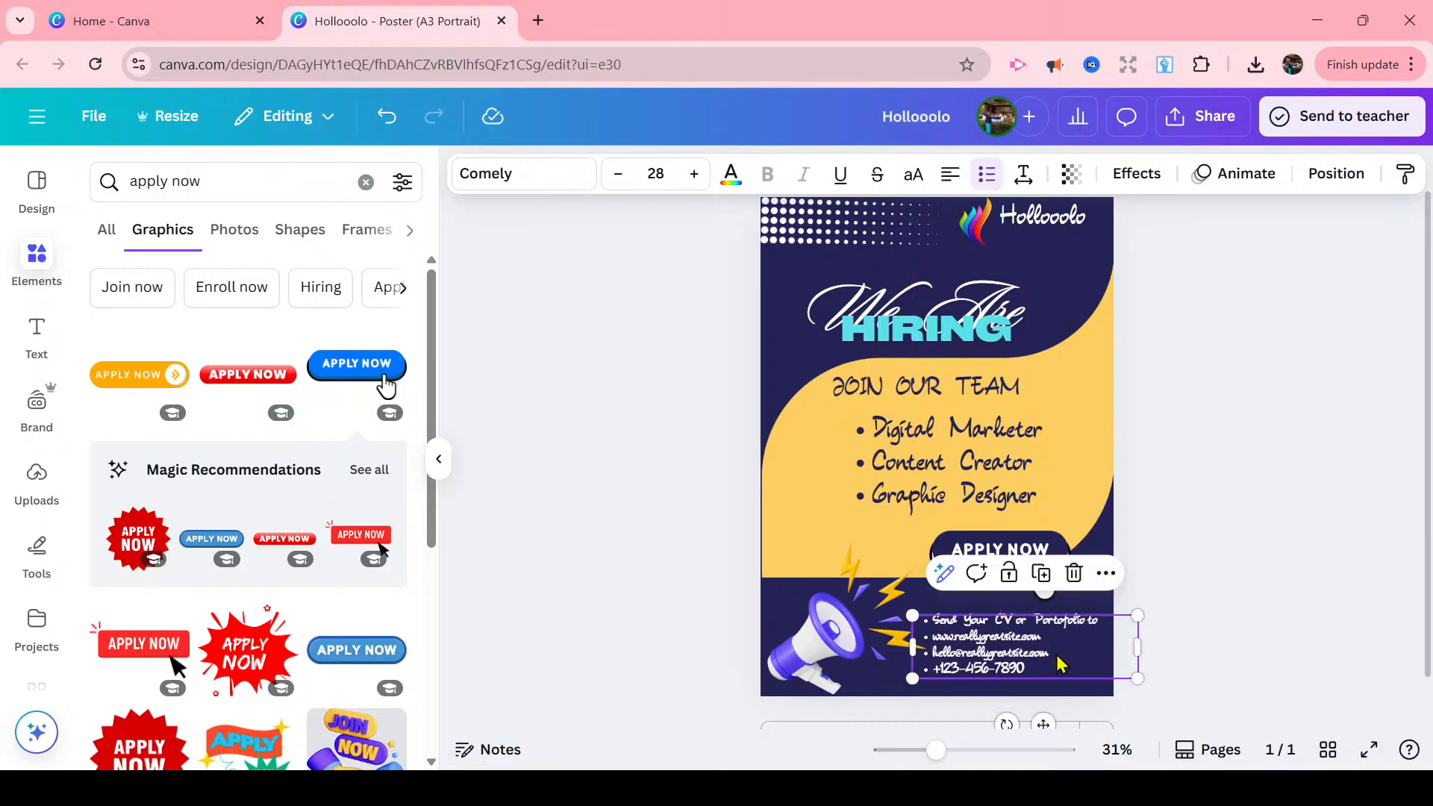
{"action": "left_click", "coordinate": [695, 176]}
{"action": "left_click", "coordinate": [696, 177]}
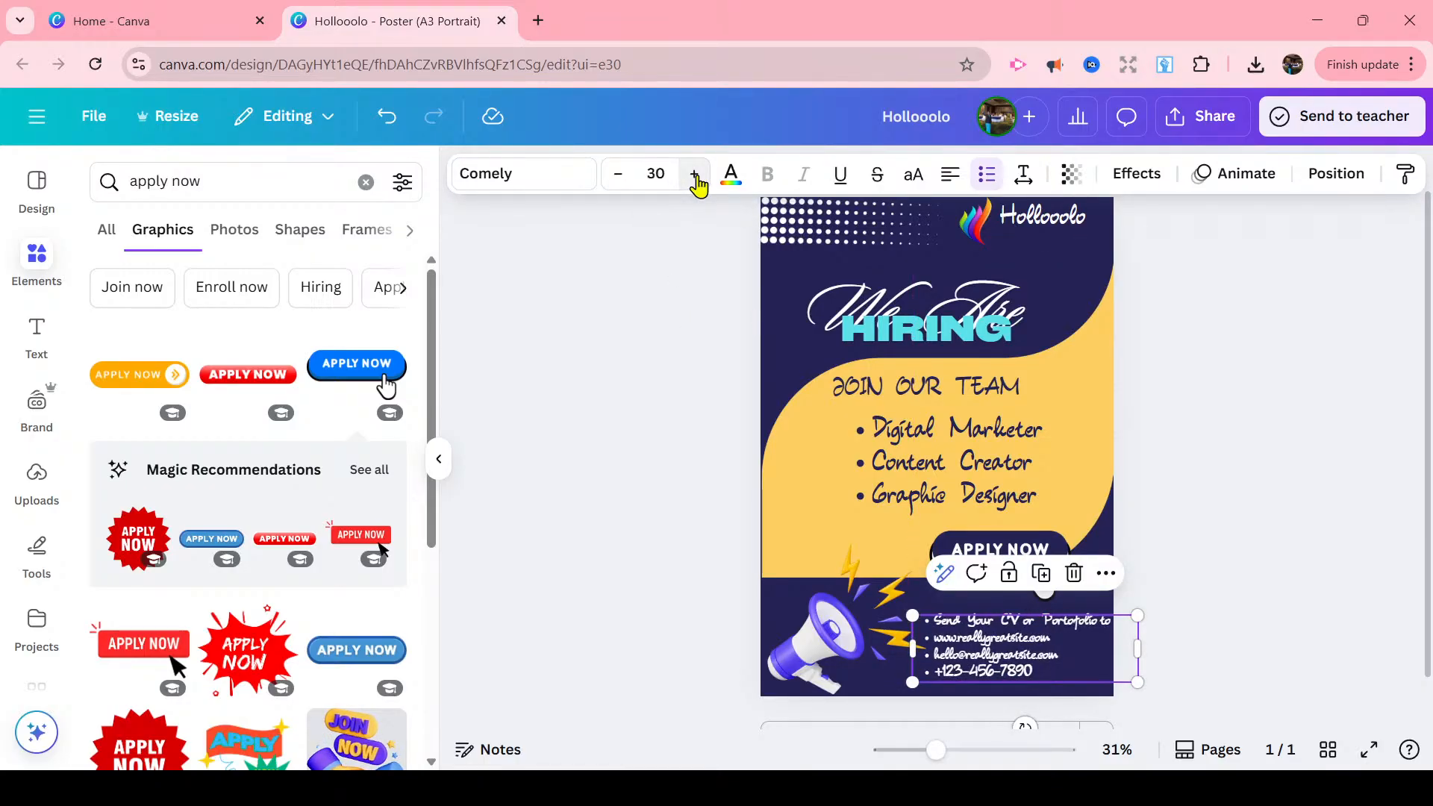
{"action": "left_click", "coordinate": [1299, 315]}
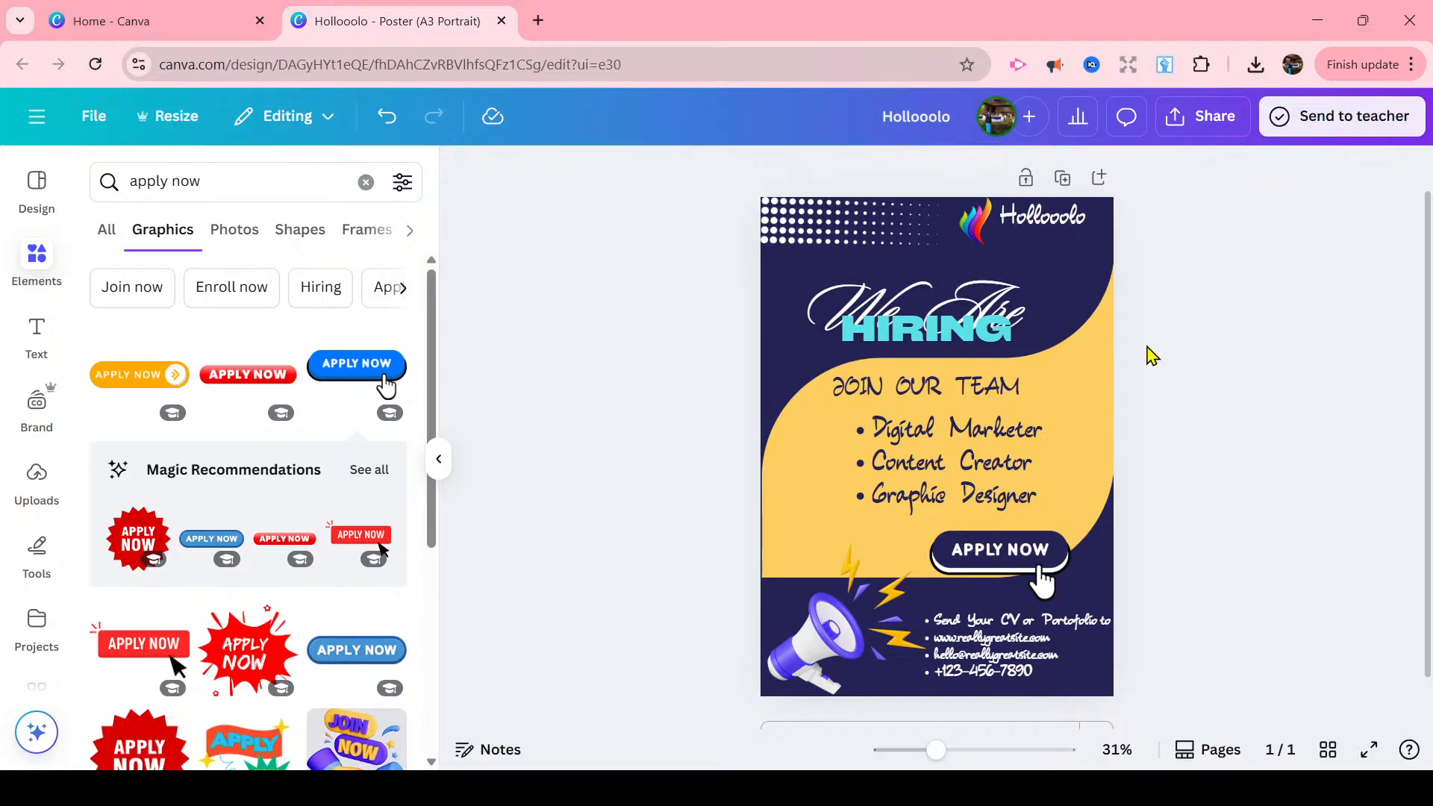
- Search the graphics for "kid"
{"action": "left_click", "coordinate": [202, 176]}
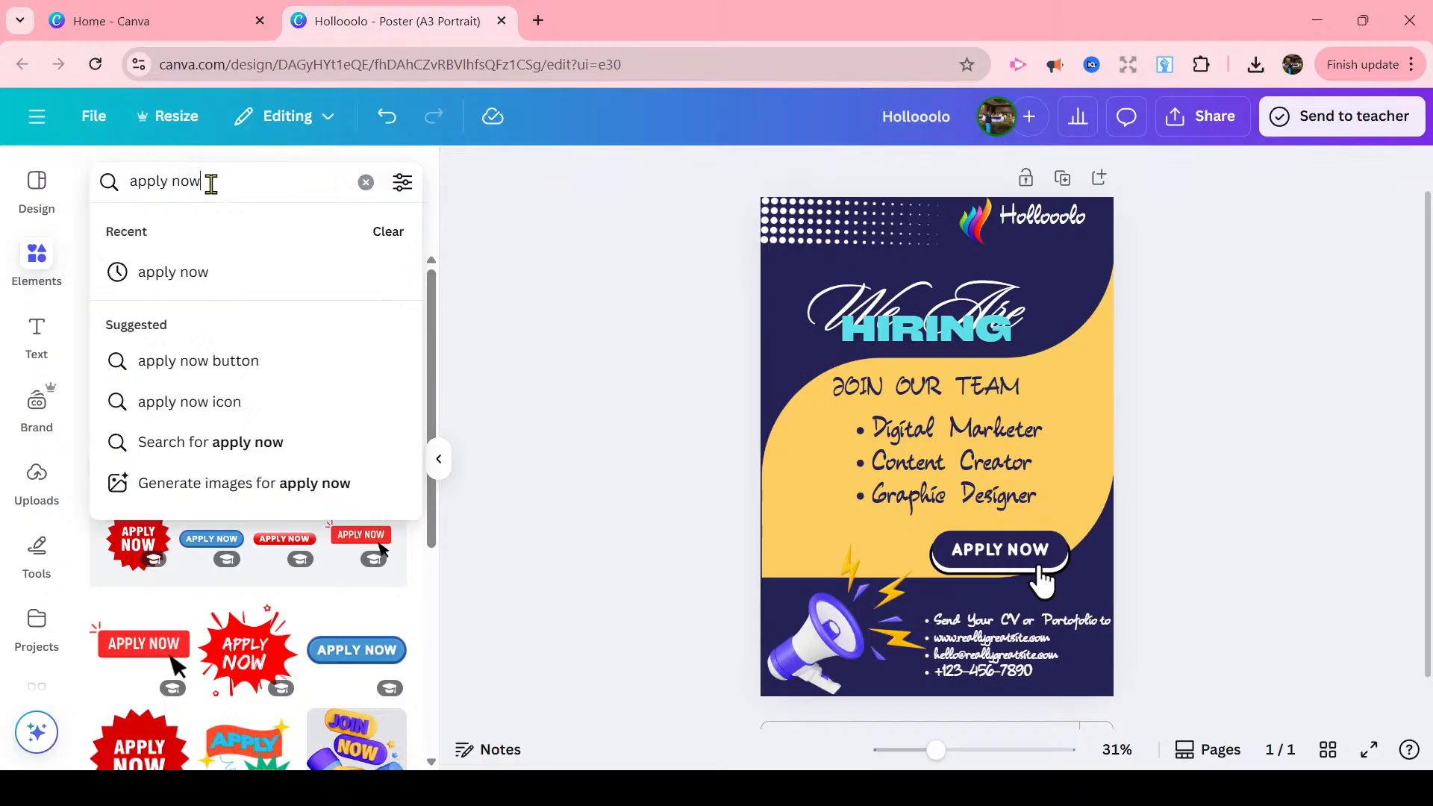
{"action": "key", "text": "ctrl+a"}
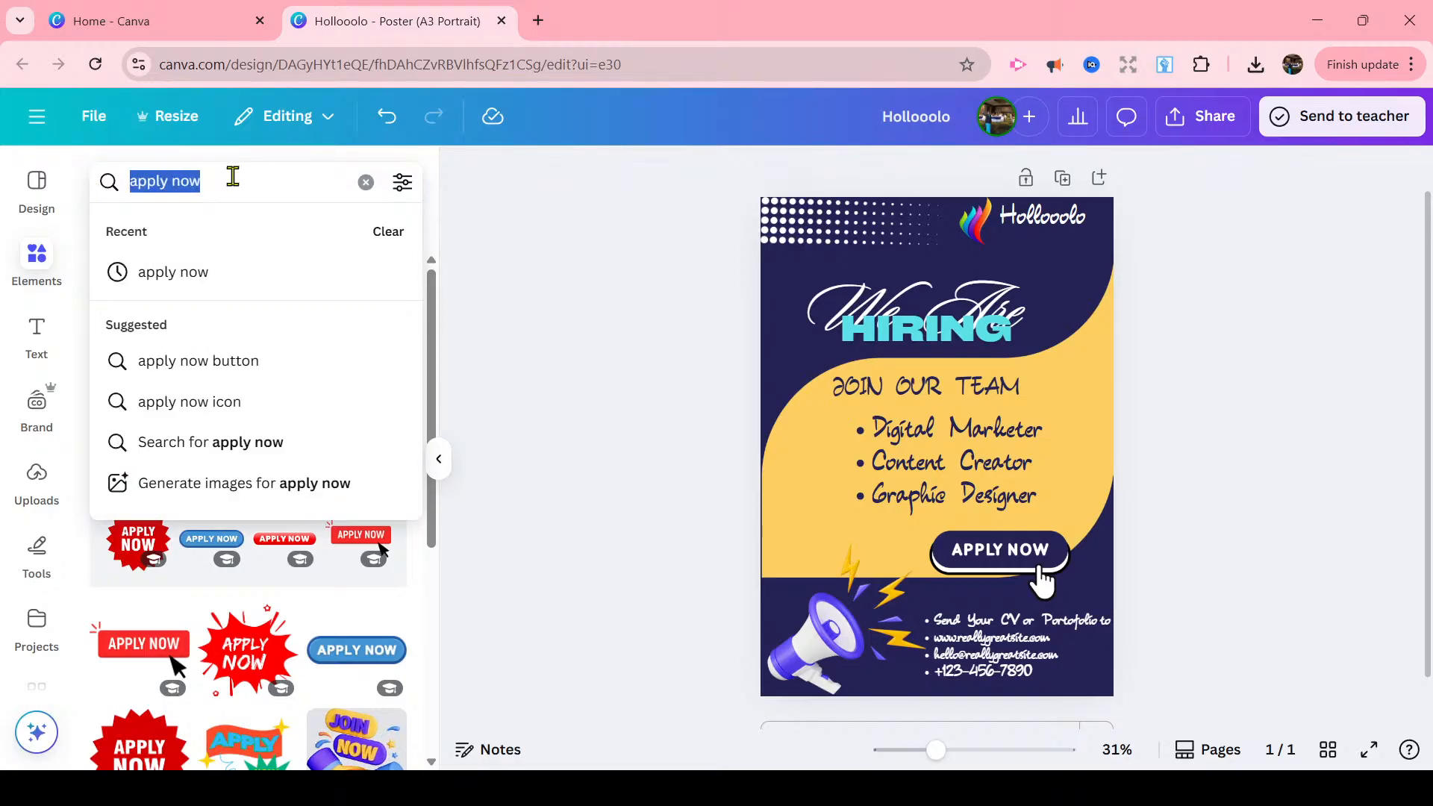
{"action": "type", "text": "kid"}
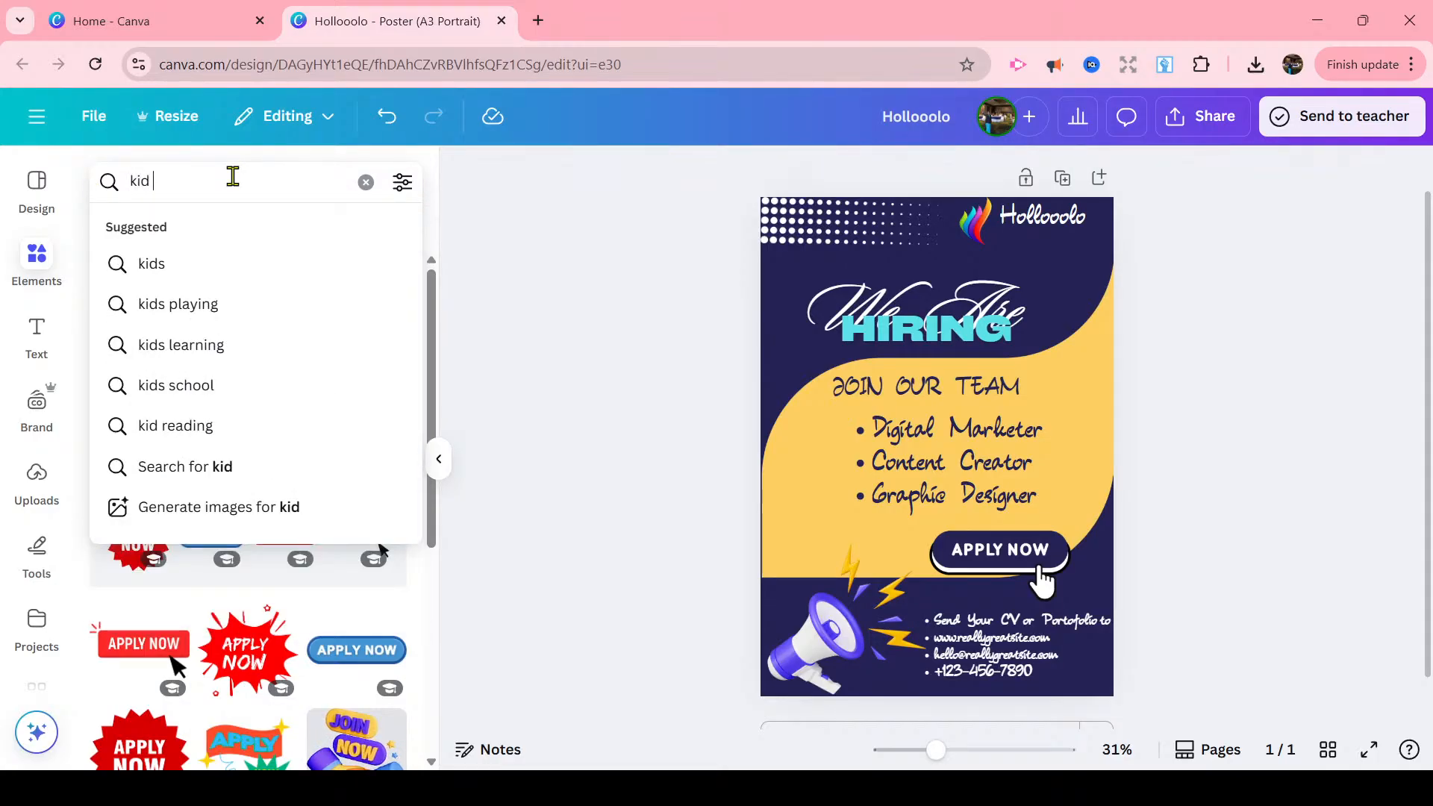
{"action": "key", "text": "Return"}
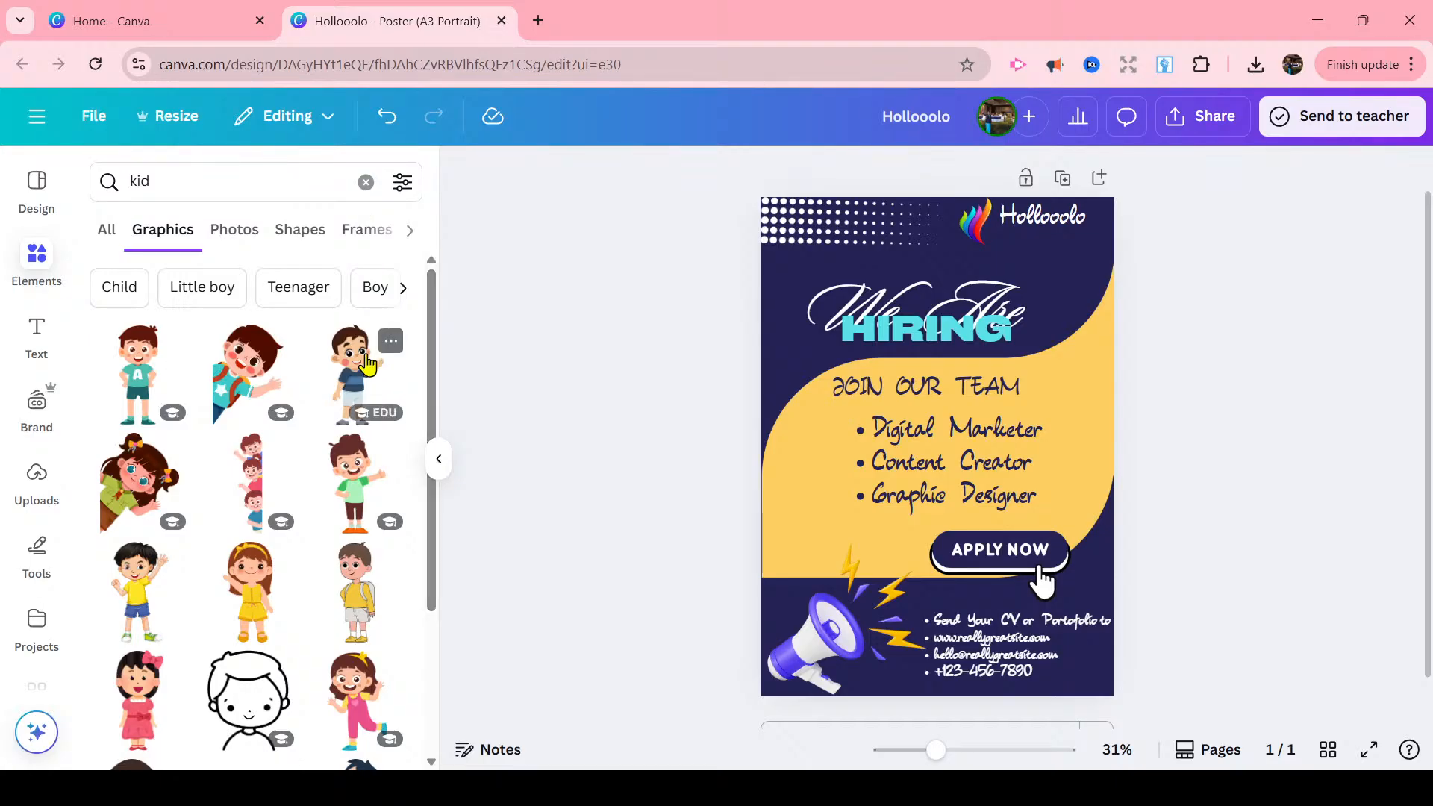
- Add the waving boy in the navy striped shirt, shrink him and place him left of the job list, above the megaphone
{"action": "left_click", "coordinate": [358, 377]}
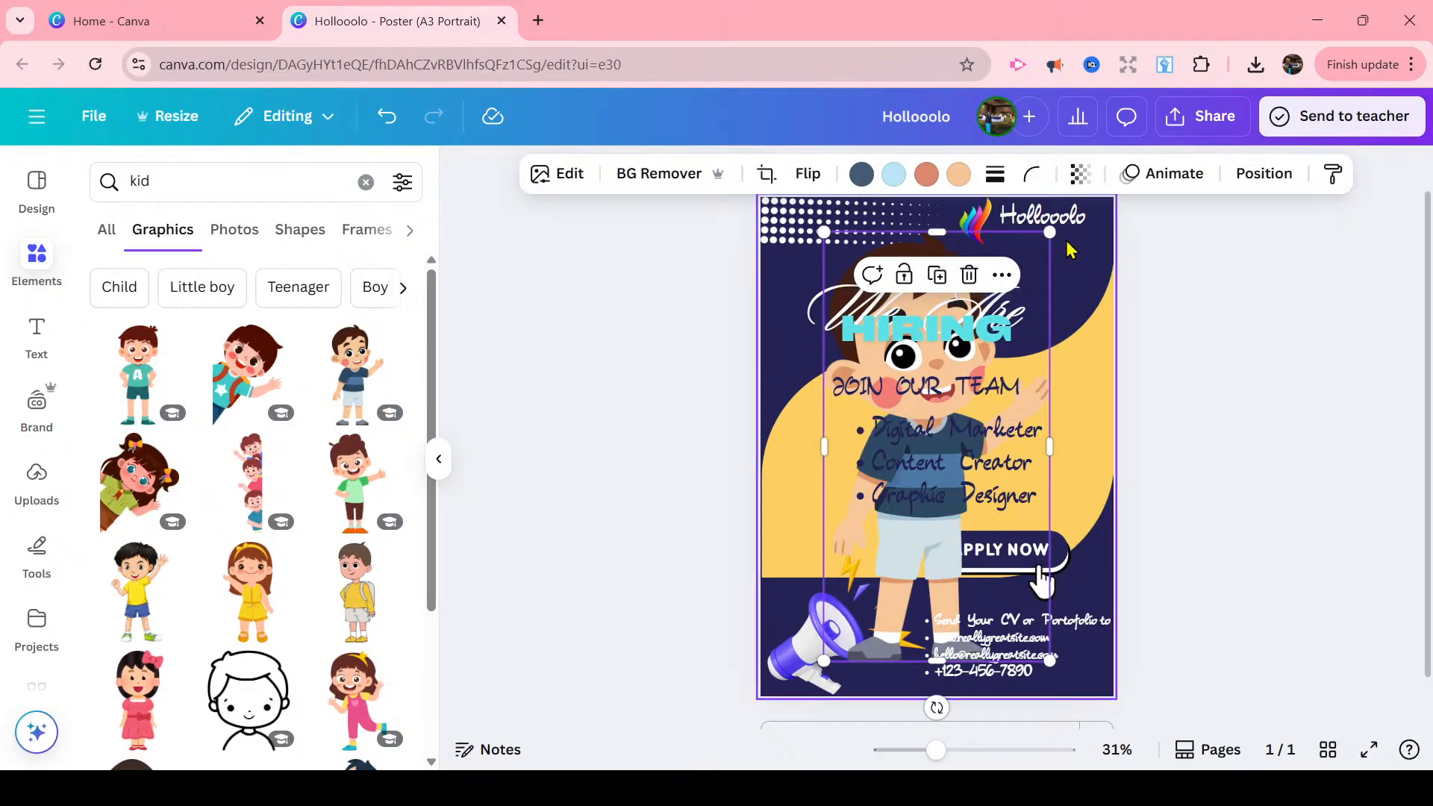
{"action": "left_click_drag", "start_coordinate": [1050, 232], "coordinate": [912, 493]}
{"action": "left_click_drag", "start_coordinate": [856, 573], "coordinate": [805, 476]}
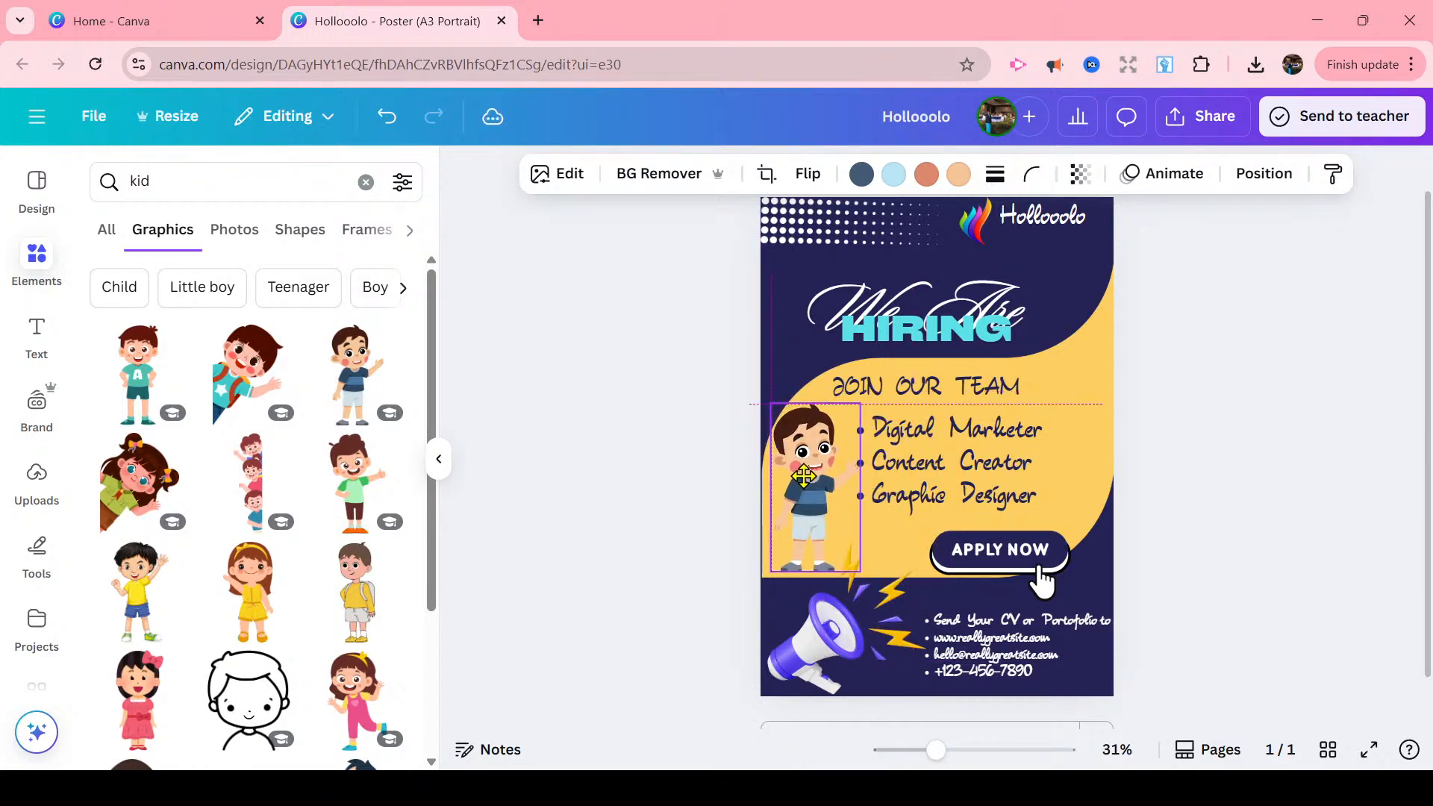
{"action": "left_click", "coordinate": [646, 494]}
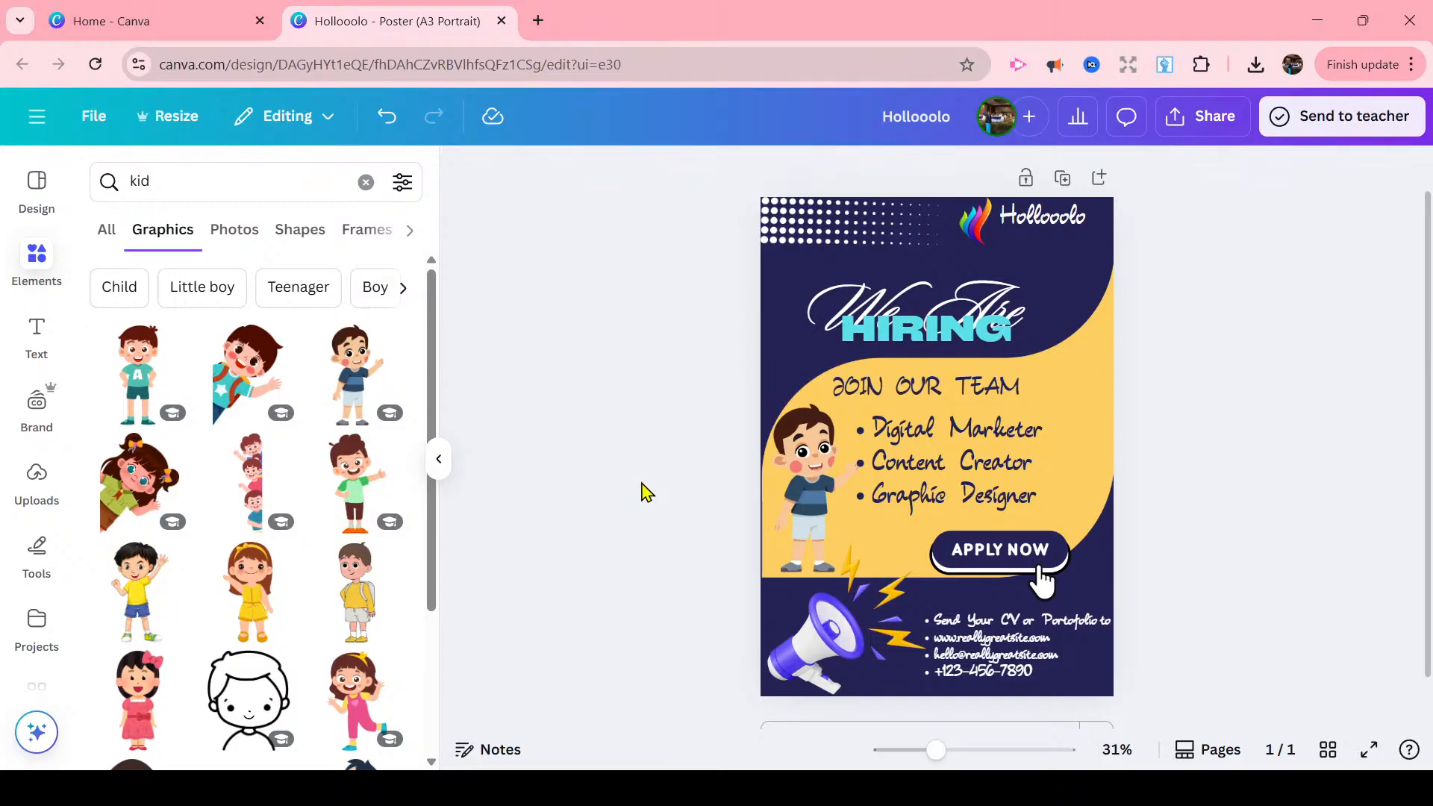
- Apply the Neon text effect to the "HIRING" heading
{"action": "scroll", "coordinate": [1429, 366], "scroll_direction": "down", "scroll_amount": 1}
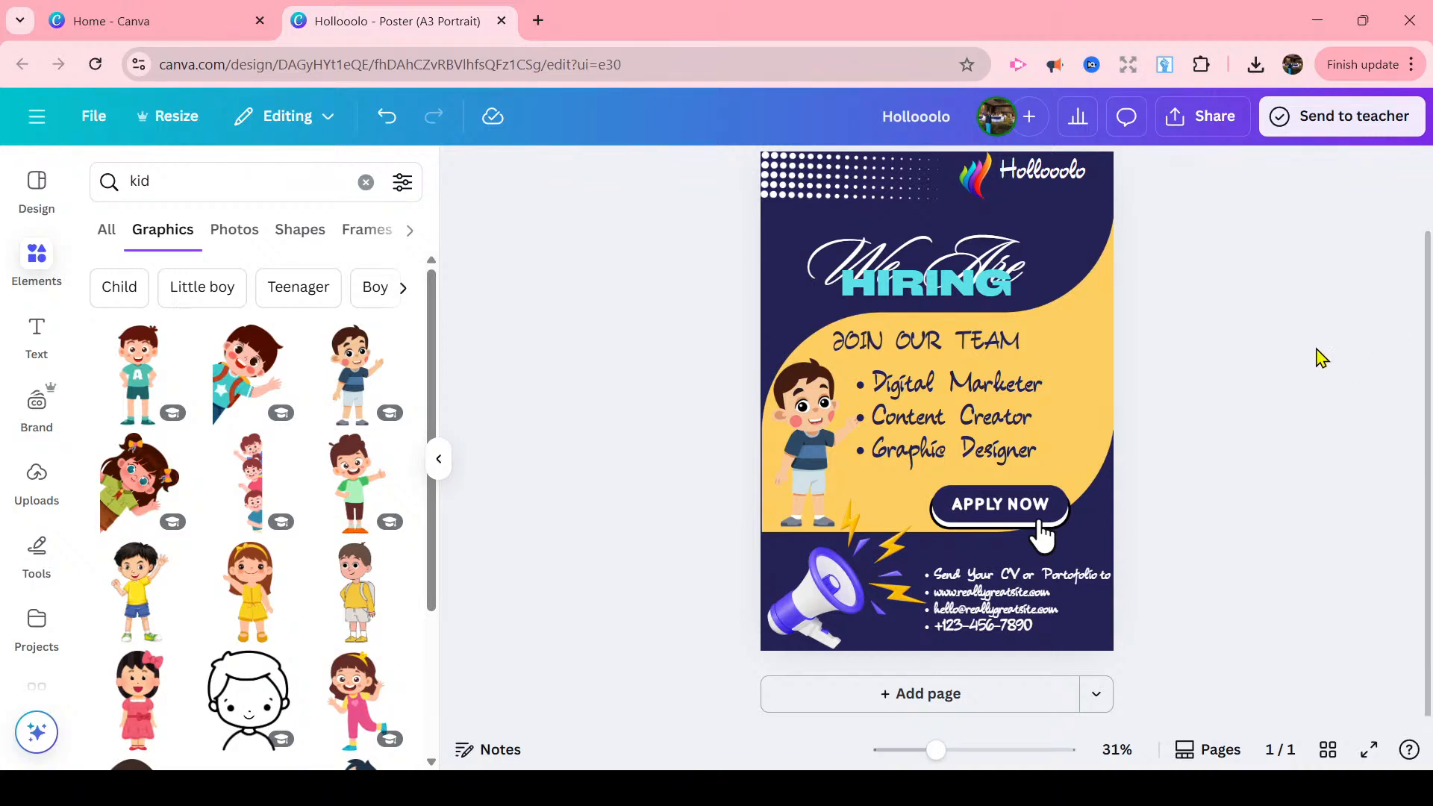
{"action": "left_click", "coordinate": [989, 288]}
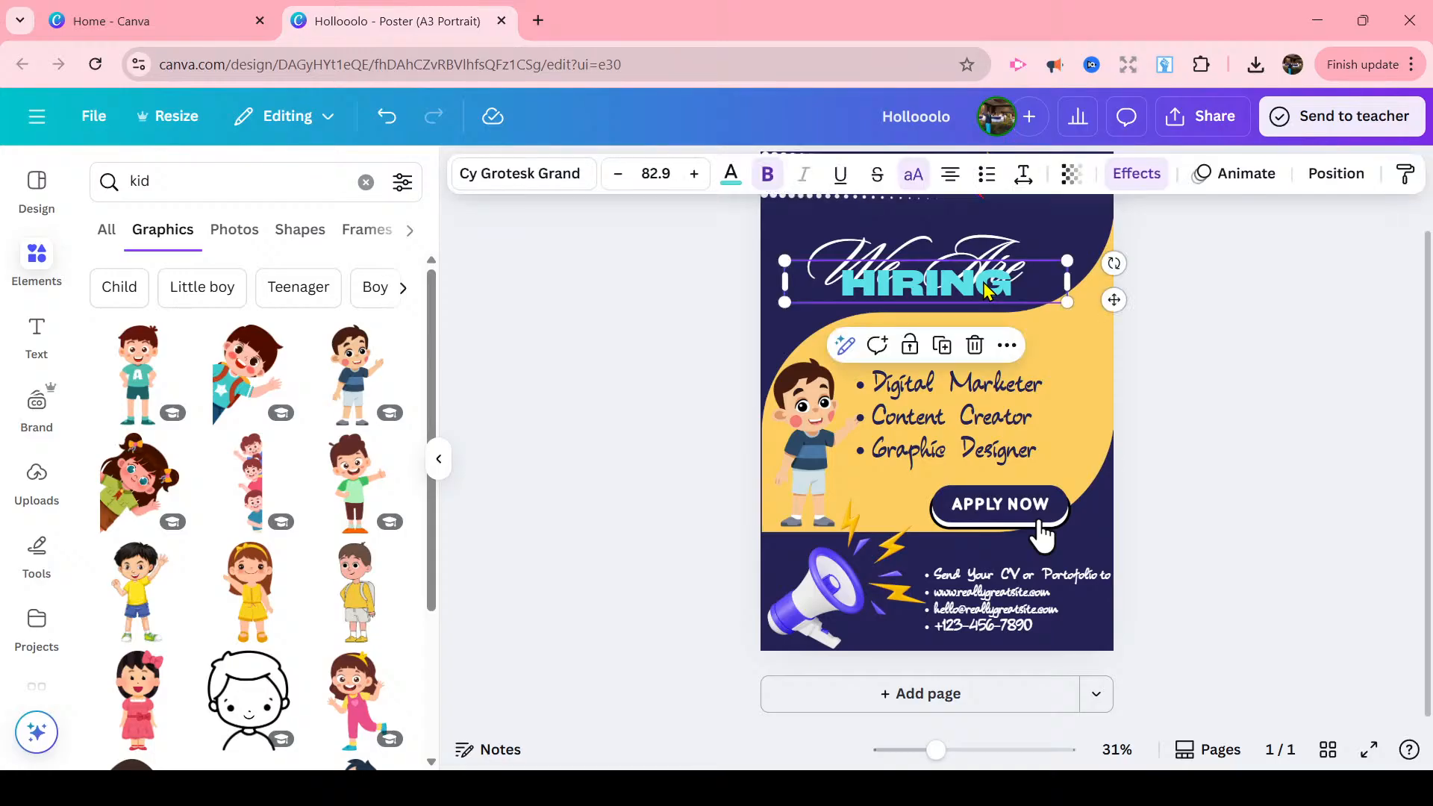
{"action": "left_click", "coordinate": [1135, 179]}
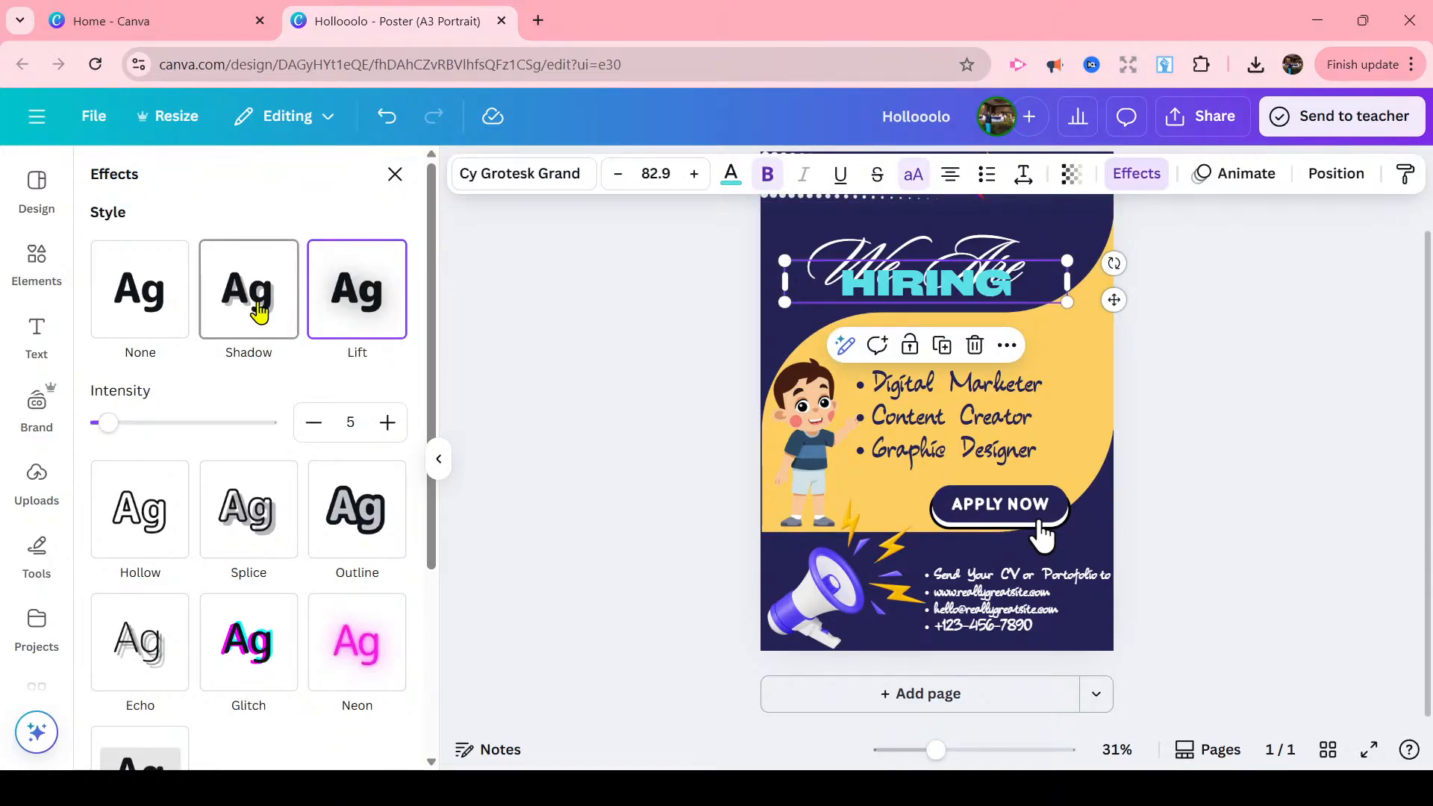
{"action": "left_click_drag", "start_coordinate": [433, 252], "coordinate": [460, 413]}
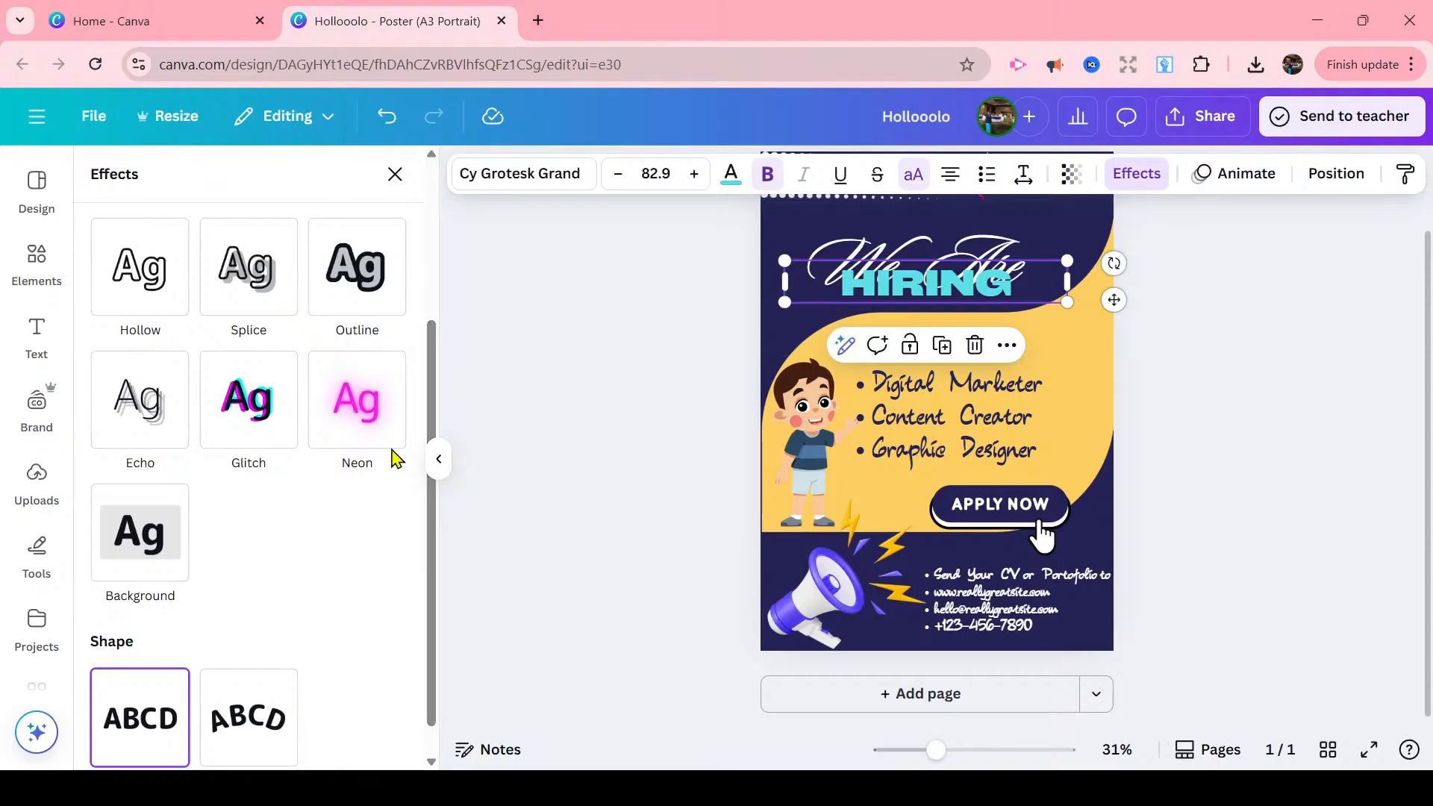
{"action": "left_click", "coordinate": [363, 423]}
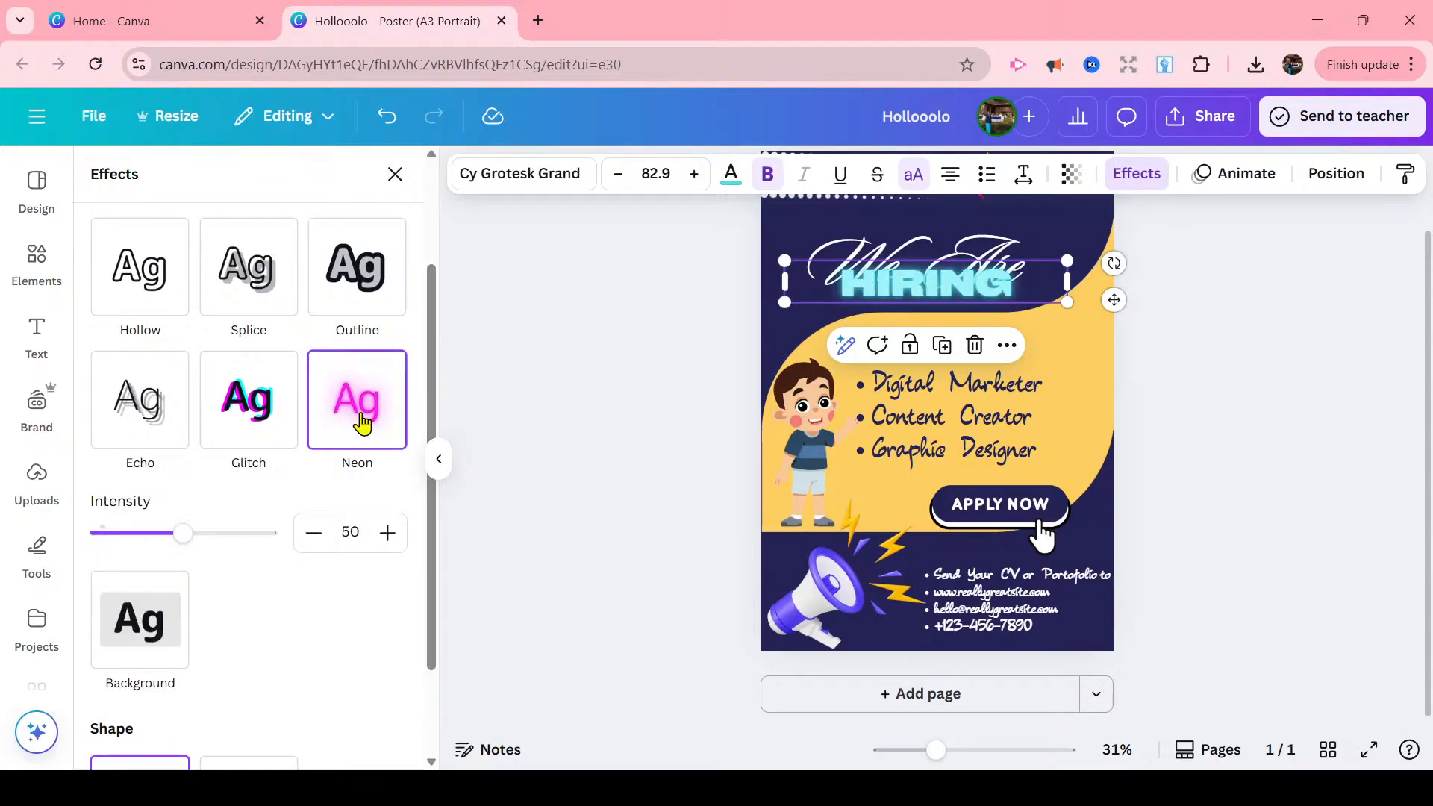
{"action": "left_click", "coordinate": [648, 326]}
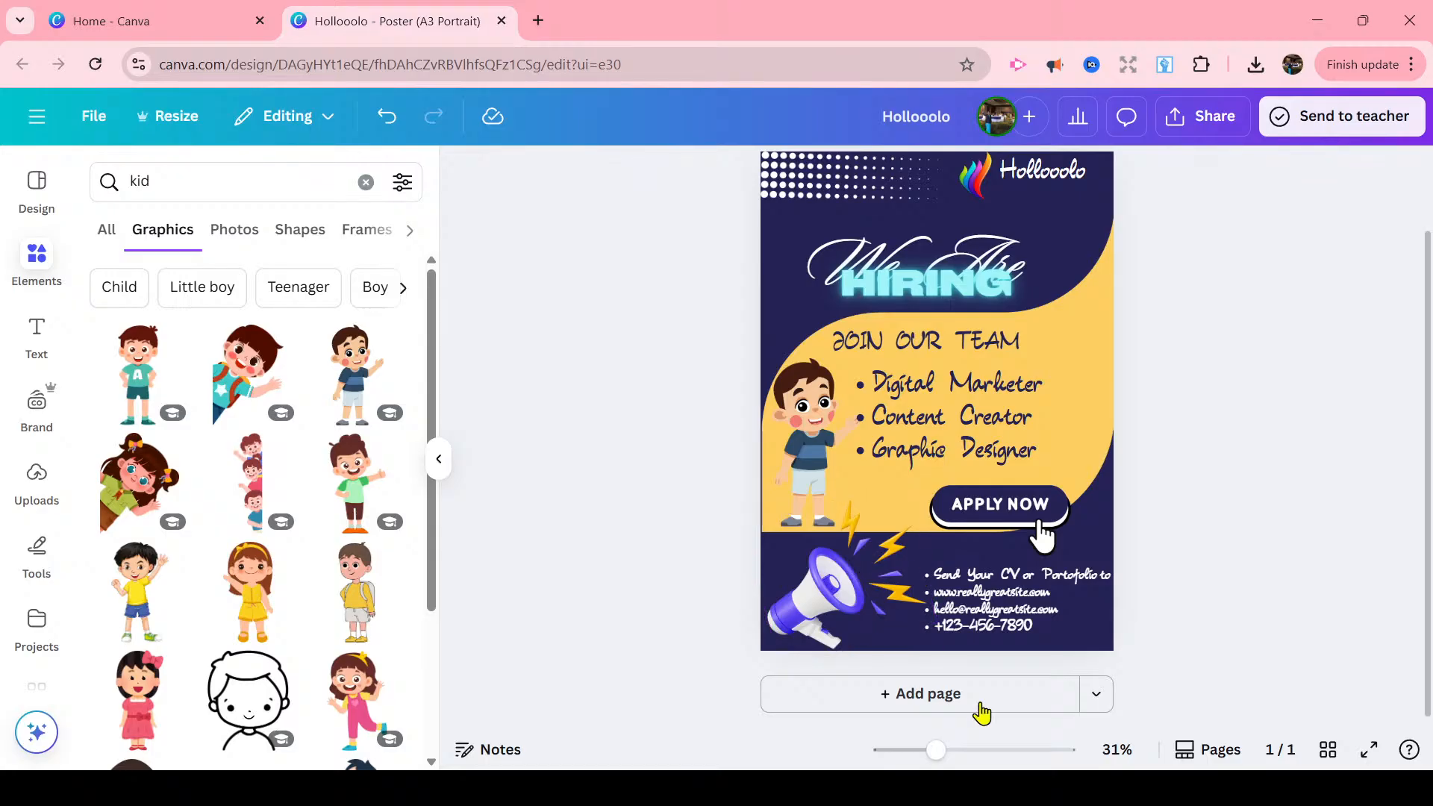
- Add a second page and apply the "Yellow Red Simple We Are Hiring Poster" template, found by searching templates for "we are hiring"
{"action": "left_click", "coordinate": [953, 702]}
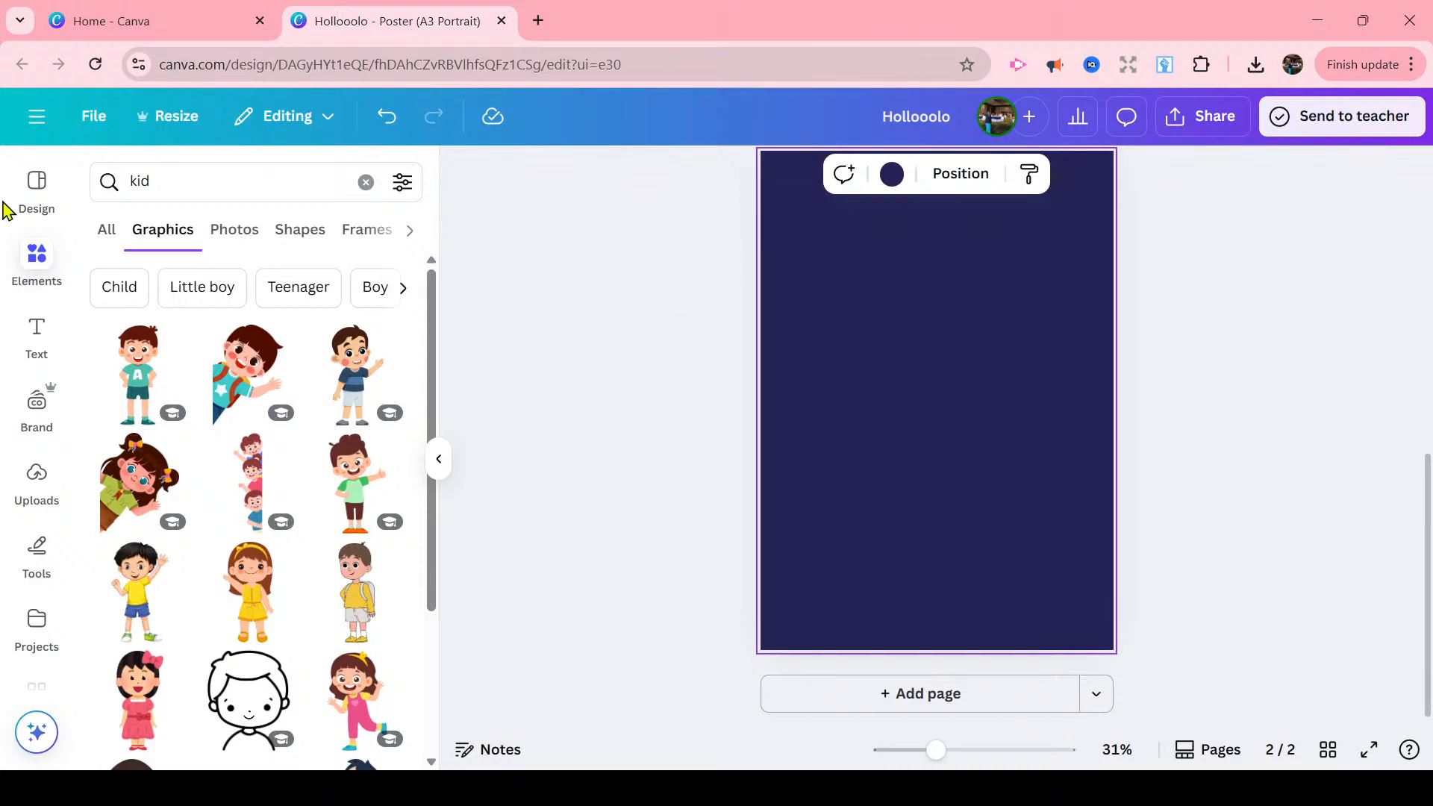
{"action": "left_click", "coordinate": [28, 195]}
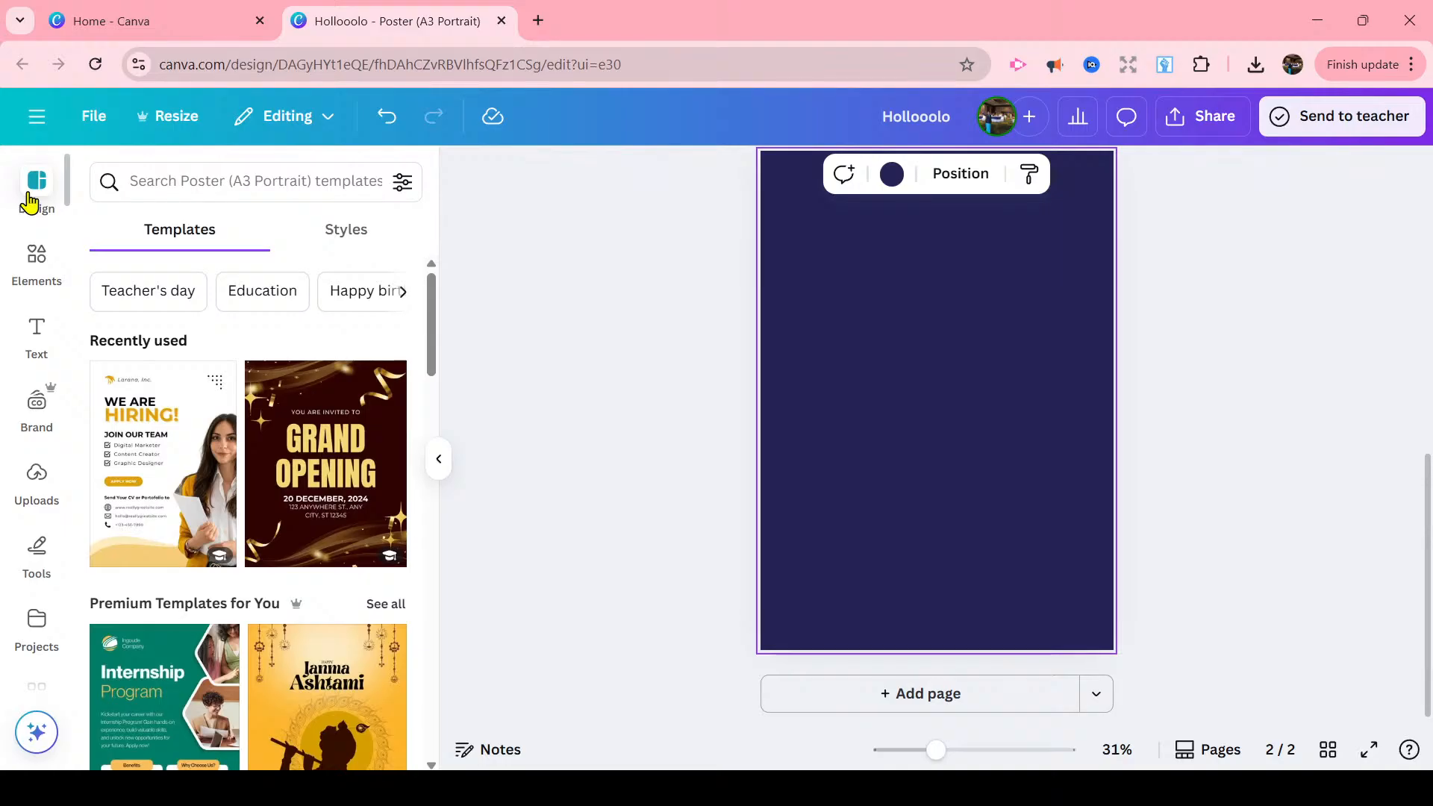
{"action": "left_click", "coordinate": [185, 182]}
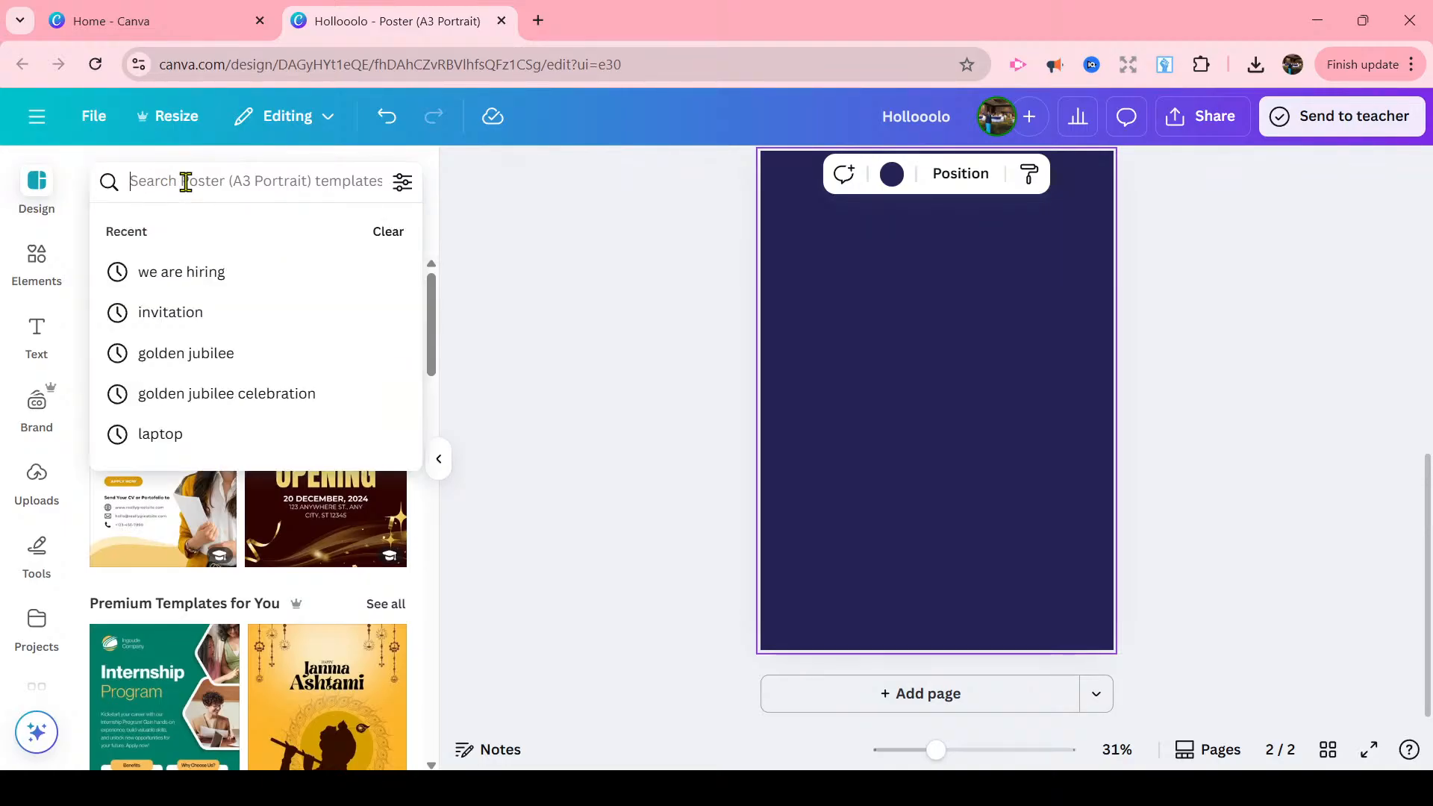
{"action": "type", "text": "we"}
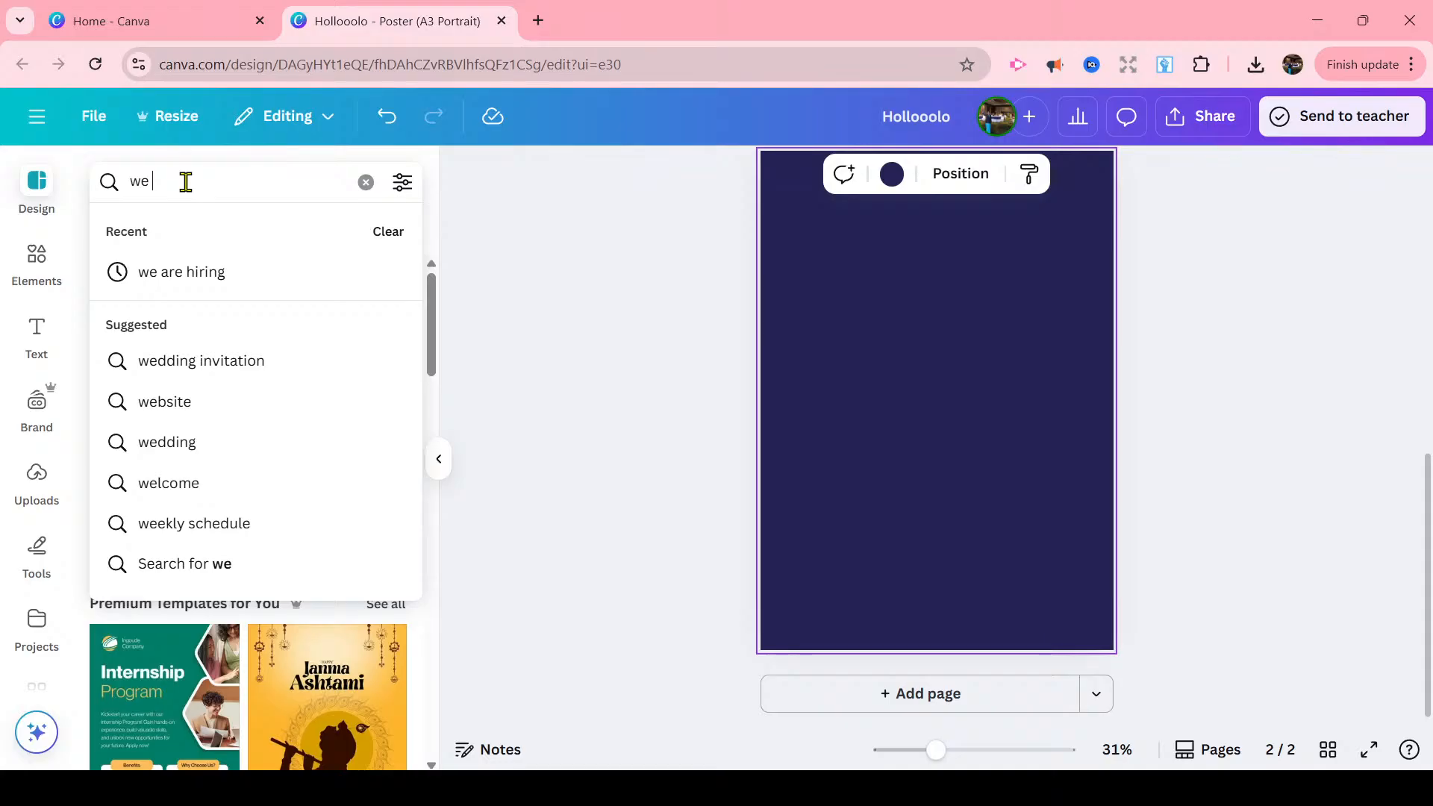
{"action": "left_click", "coordinate": [215, 278]}
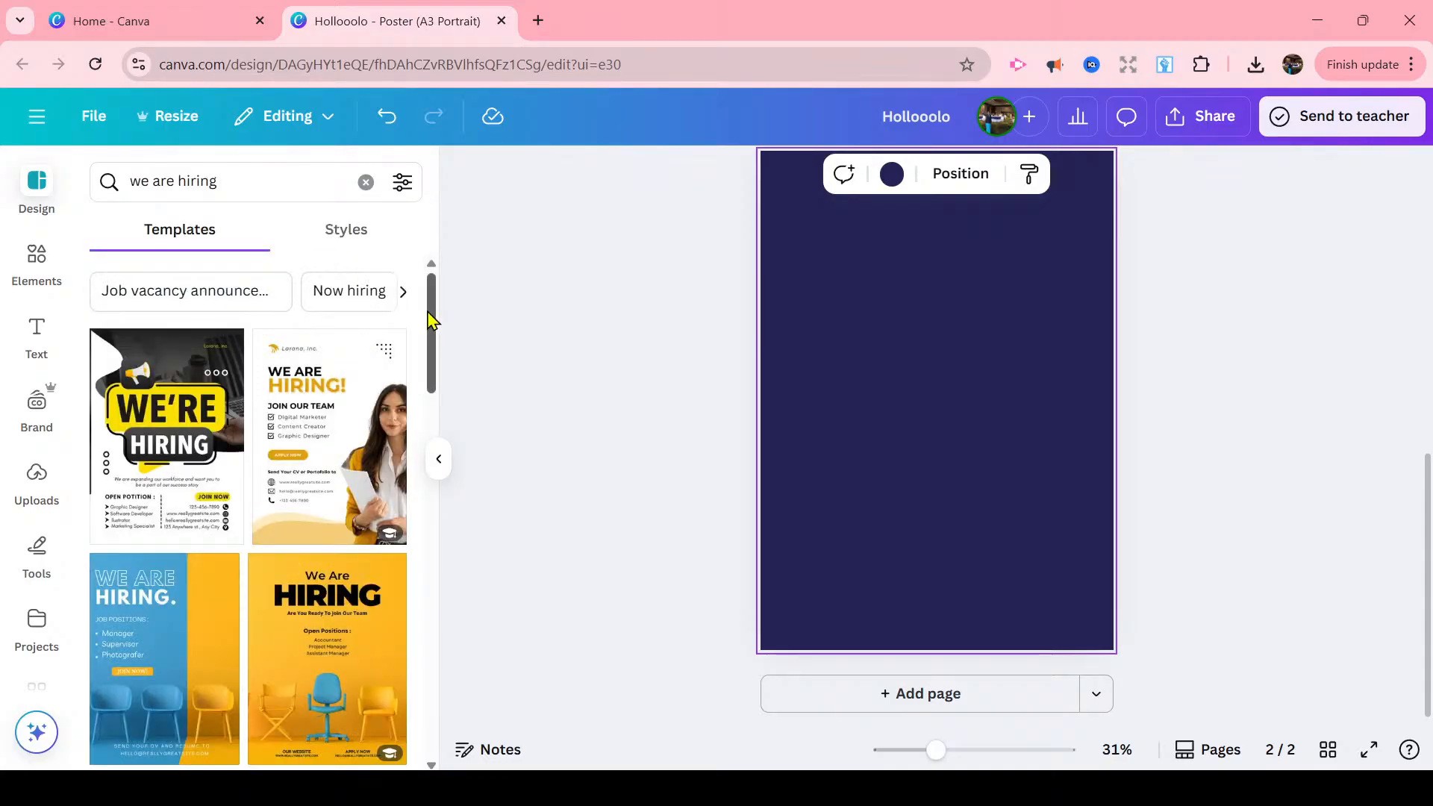
{"action": "left_click_drag", "start_coordinate": [429, 320], "coordinate": [439, 645]}
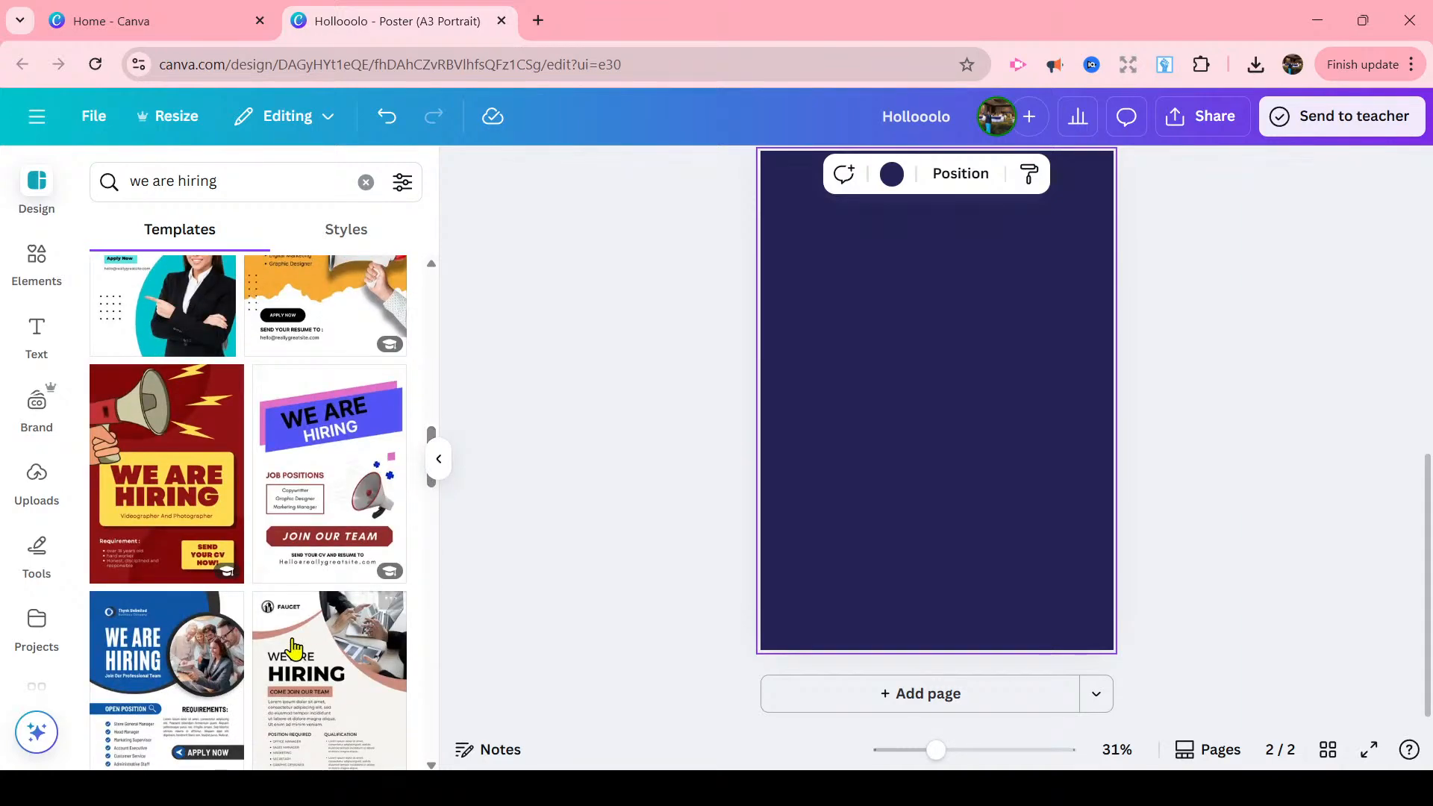
{"action": "left_click", "coordinate": [182, 446]}
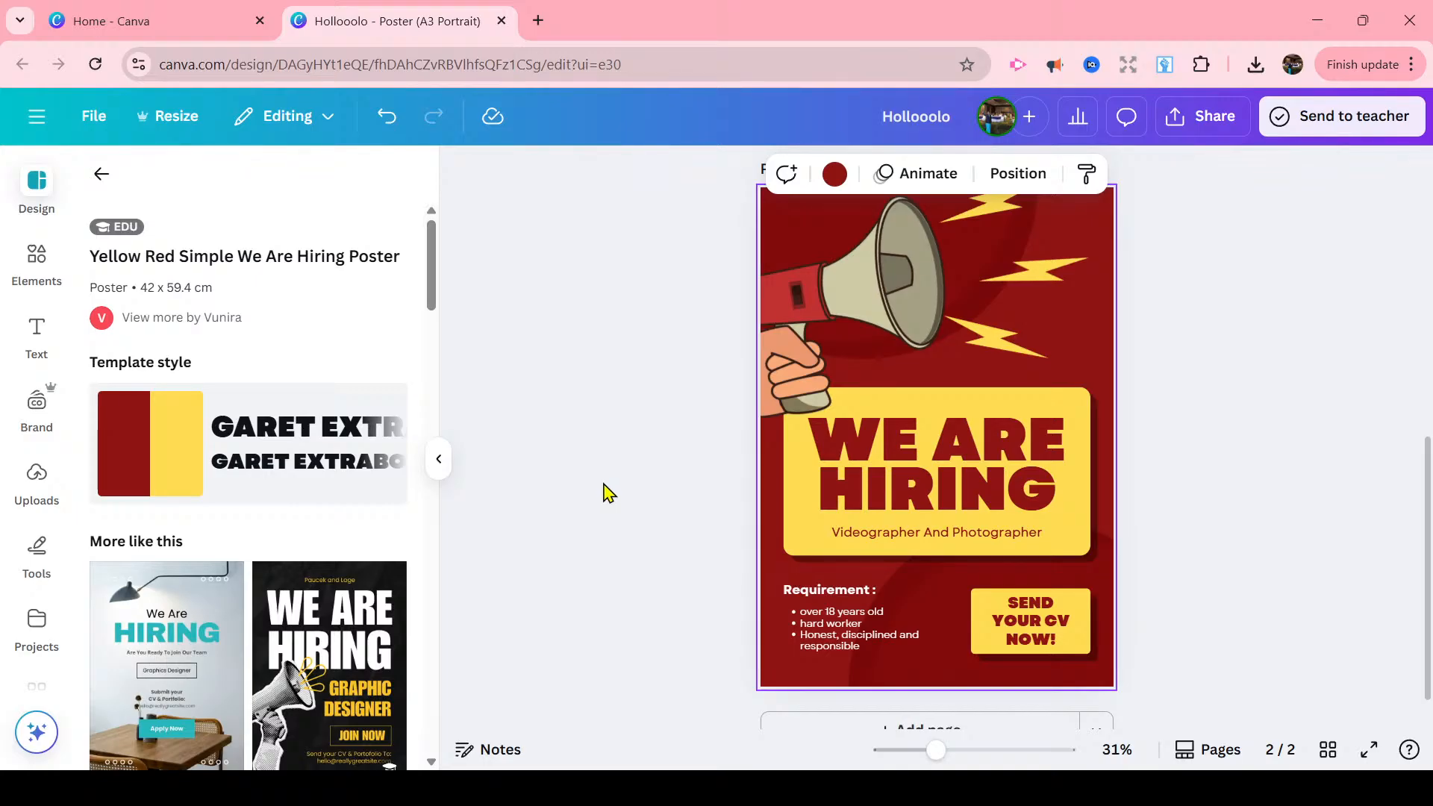
- Try dark blue #242254 and dark brown on page 2's background, and settle on the deep blue default solid color
{"action": "left_click", "coordinate": [825, 633]}
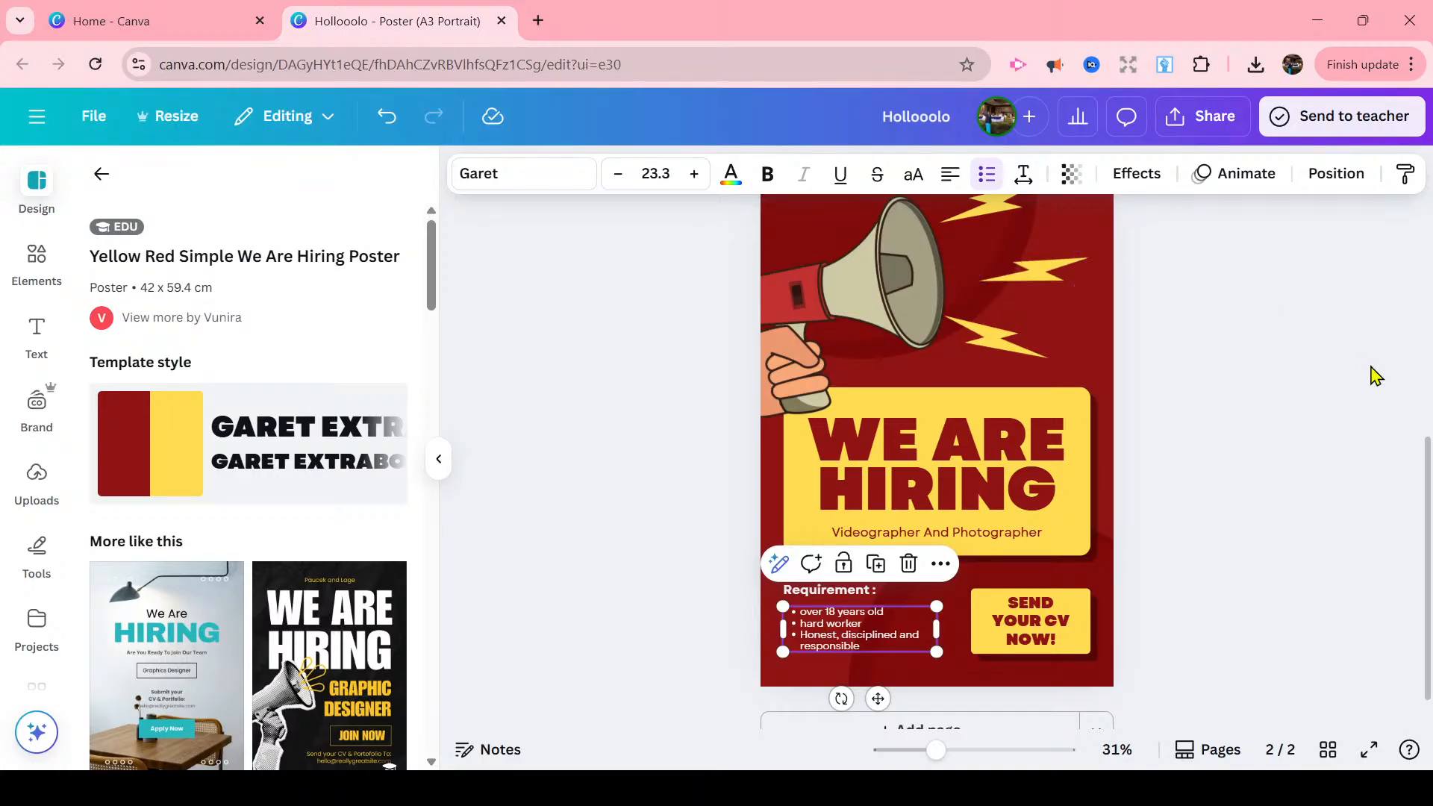
{"action": "left_click_drag", "start_coordinate": [1431, 456], "coordinate": [1427, 436]}
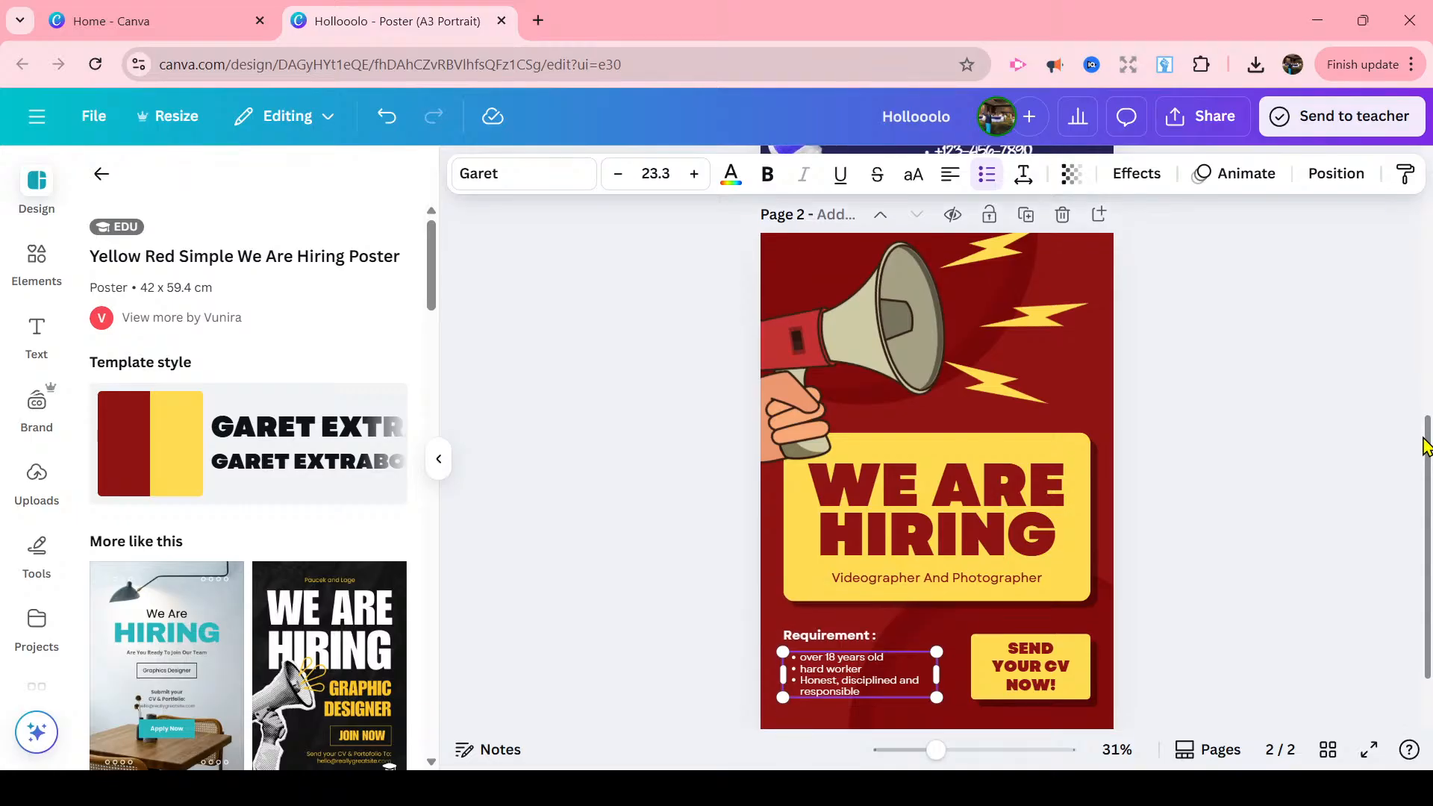
{"action": "left_click", "coordinate": [1098, 277]}
{"action": "left_click", "coordinate": [834, 174]}
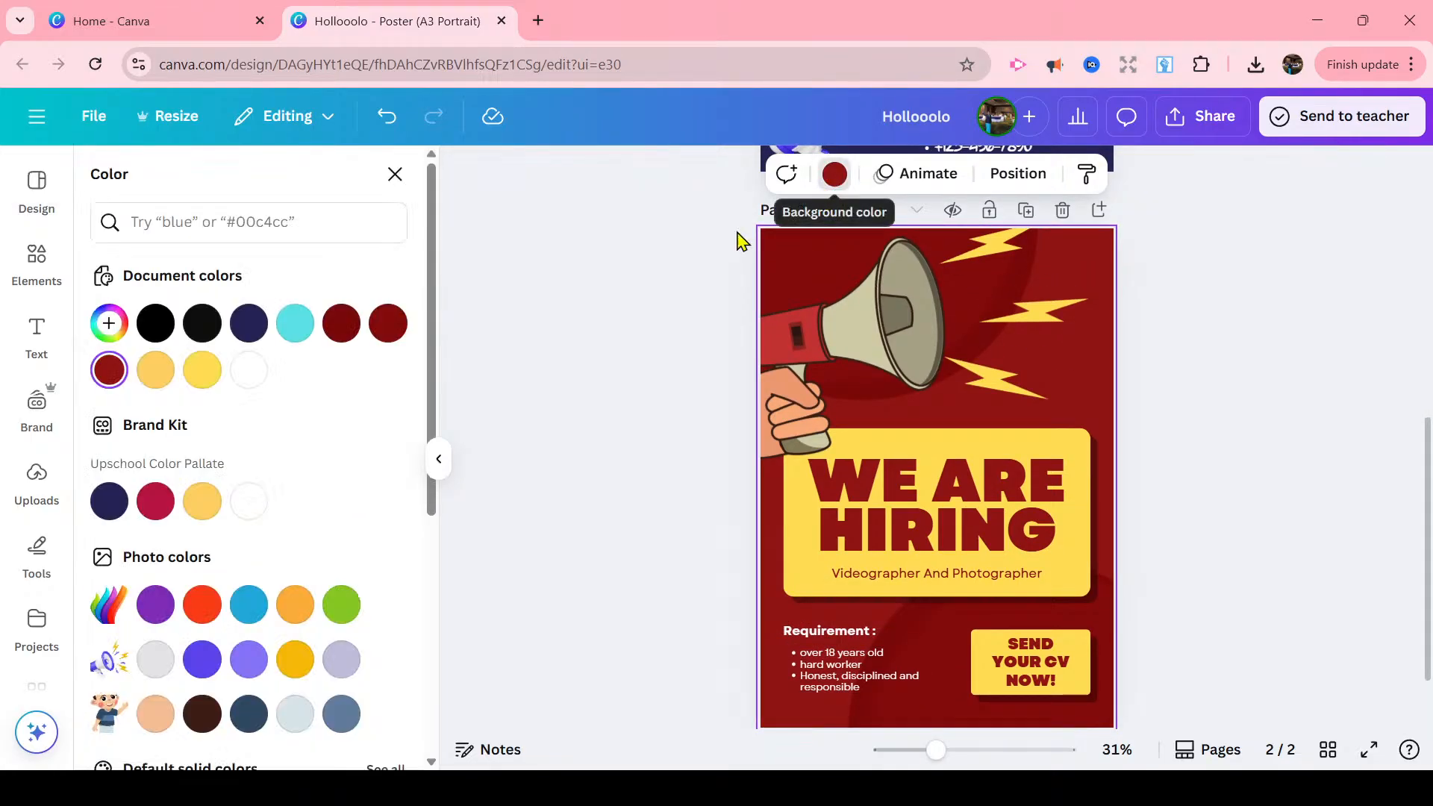
{"action": "left_click", "coordinate": [252, 336]}
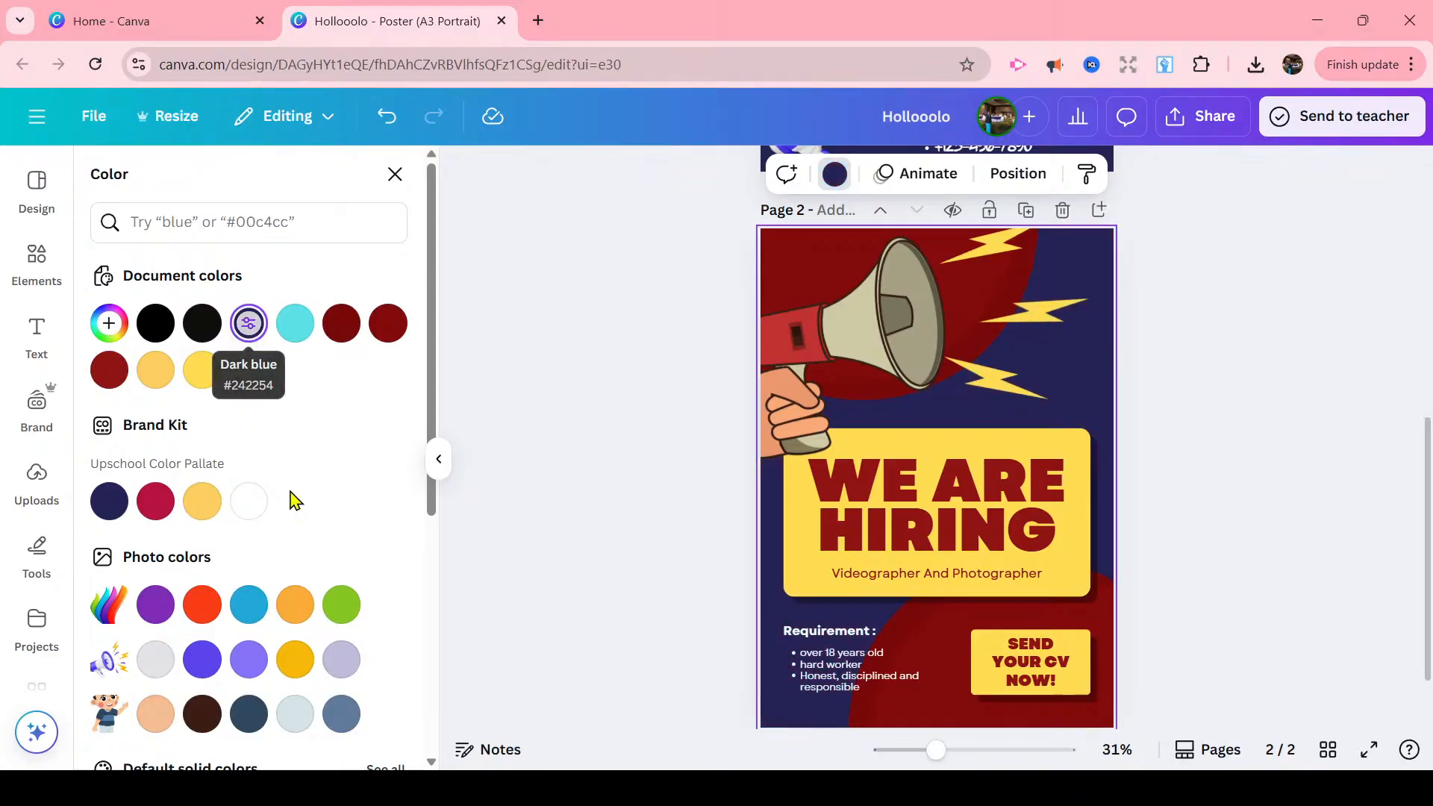
{"action": "left_click_drag", "start_coordinate": [431, 406], "coordinate": [440, 552]}
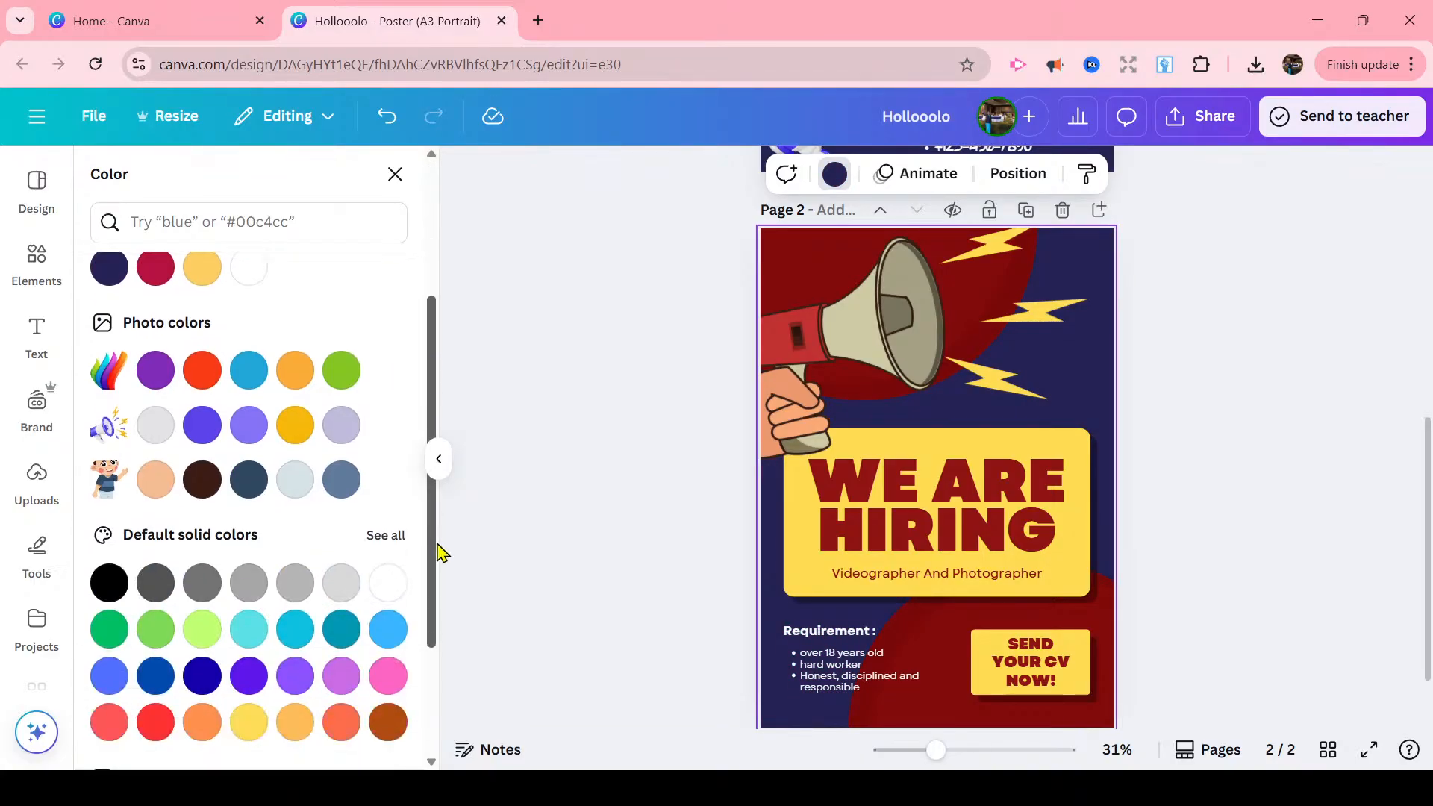
{"action": "left_click", "coordinate": [200, 482]}
{"action": "left_click_drag", "start_coordinate": [436, 364], "coordinate": [433, 362]}
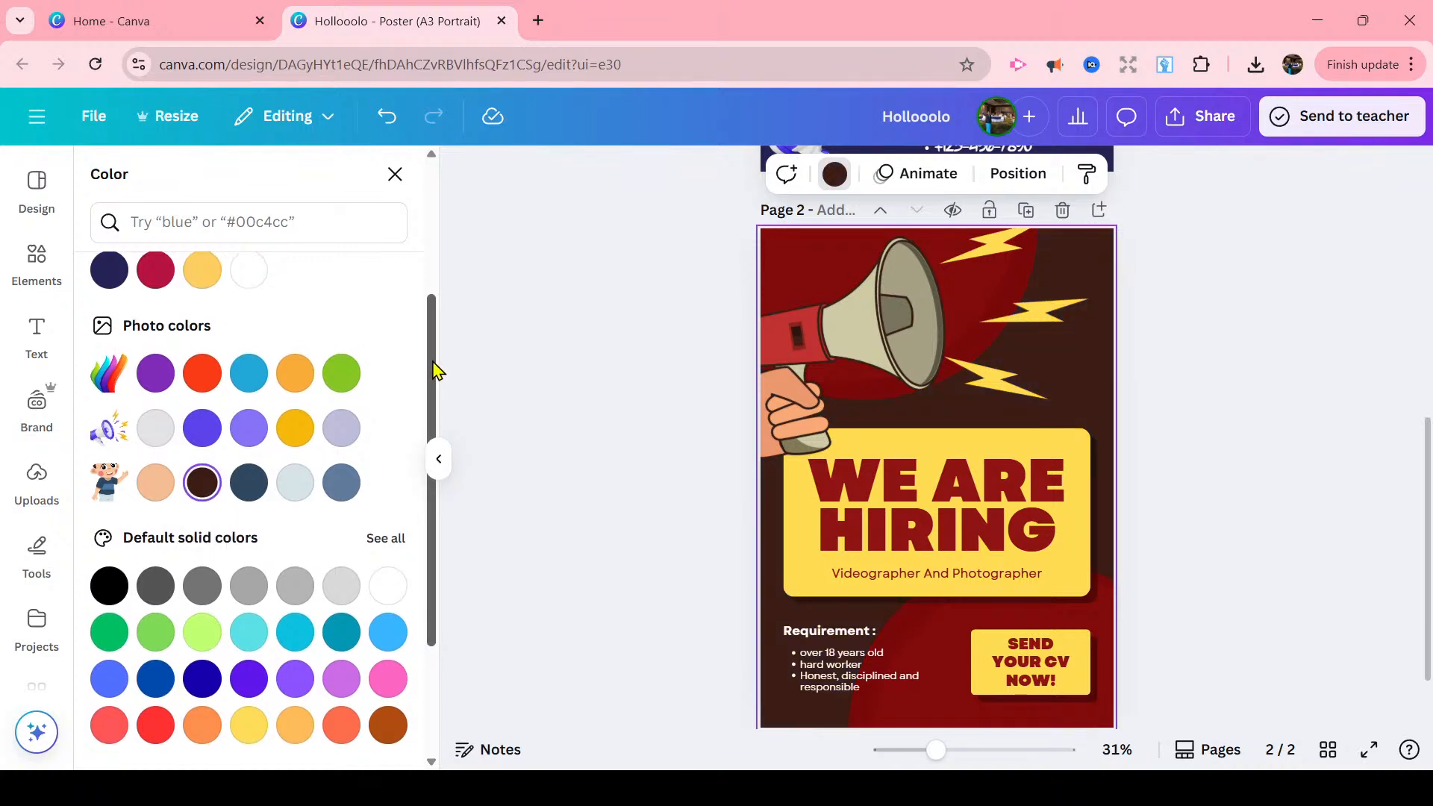
{"action": "left_click", "coordinate": [202, 679]}
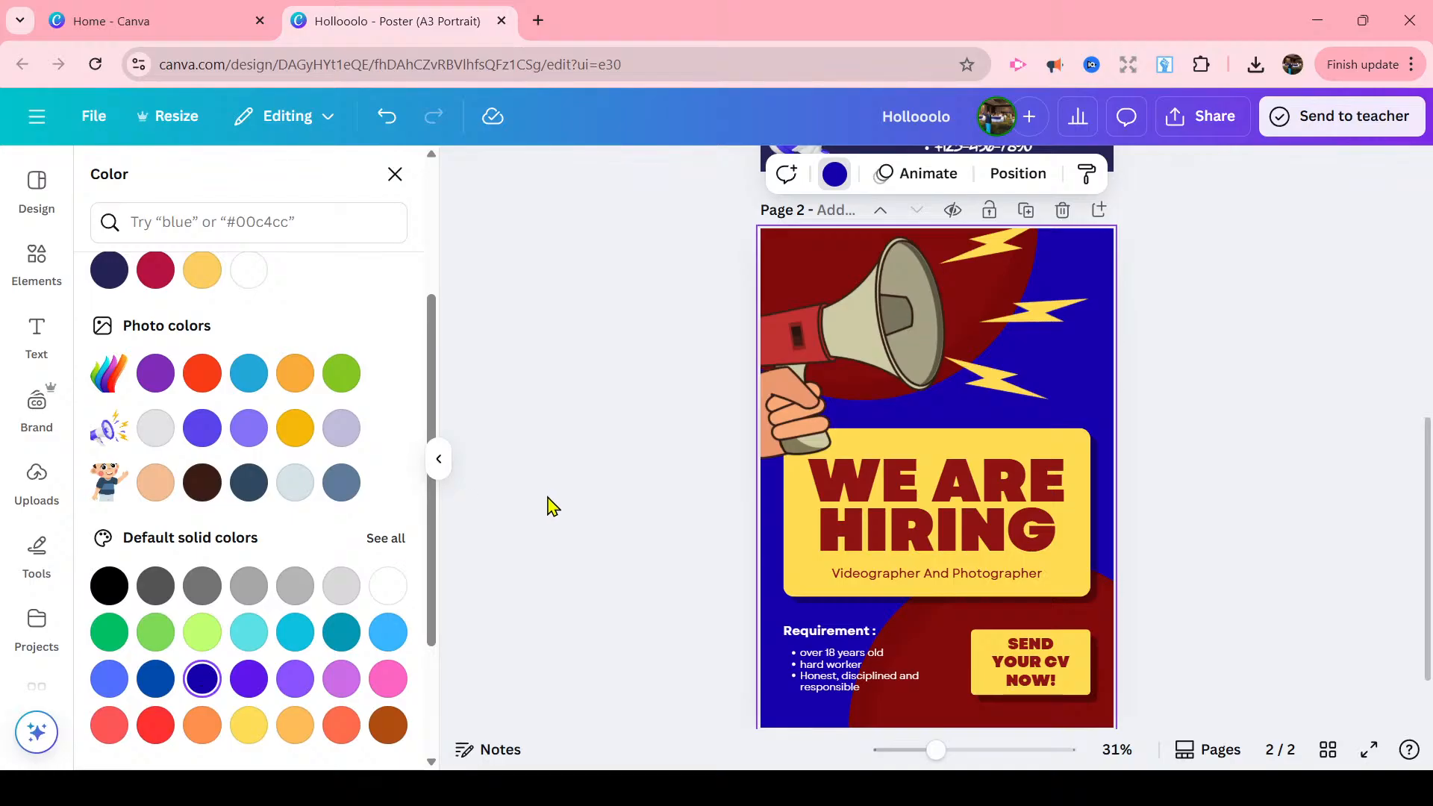
- Recolor page 2's "WE ARE HIRING" heading with the deep blue from the document colors
{"action": "left_click", "coordinate": [903, 495]}
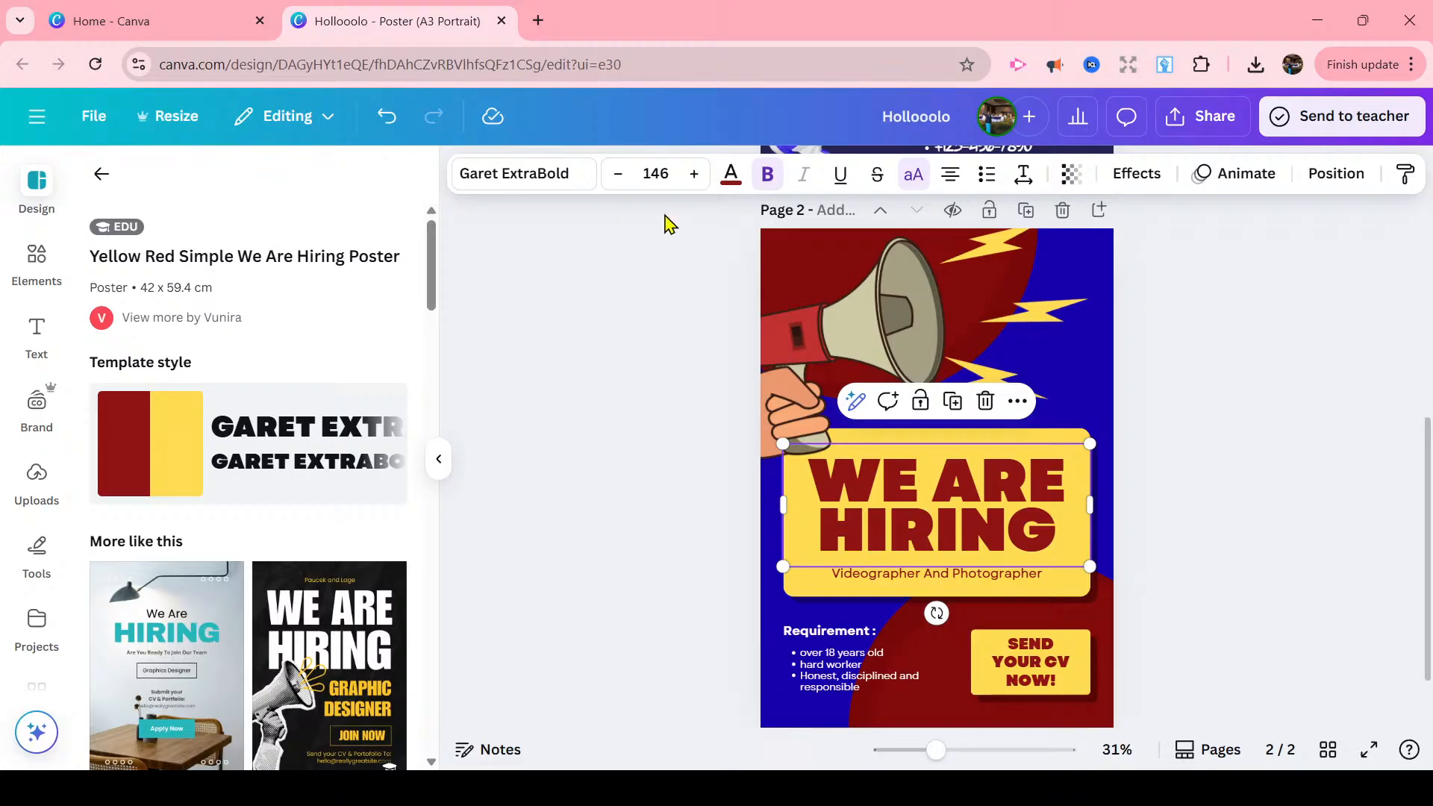
{"action": "left_click", "coordinate": [736, 192]}
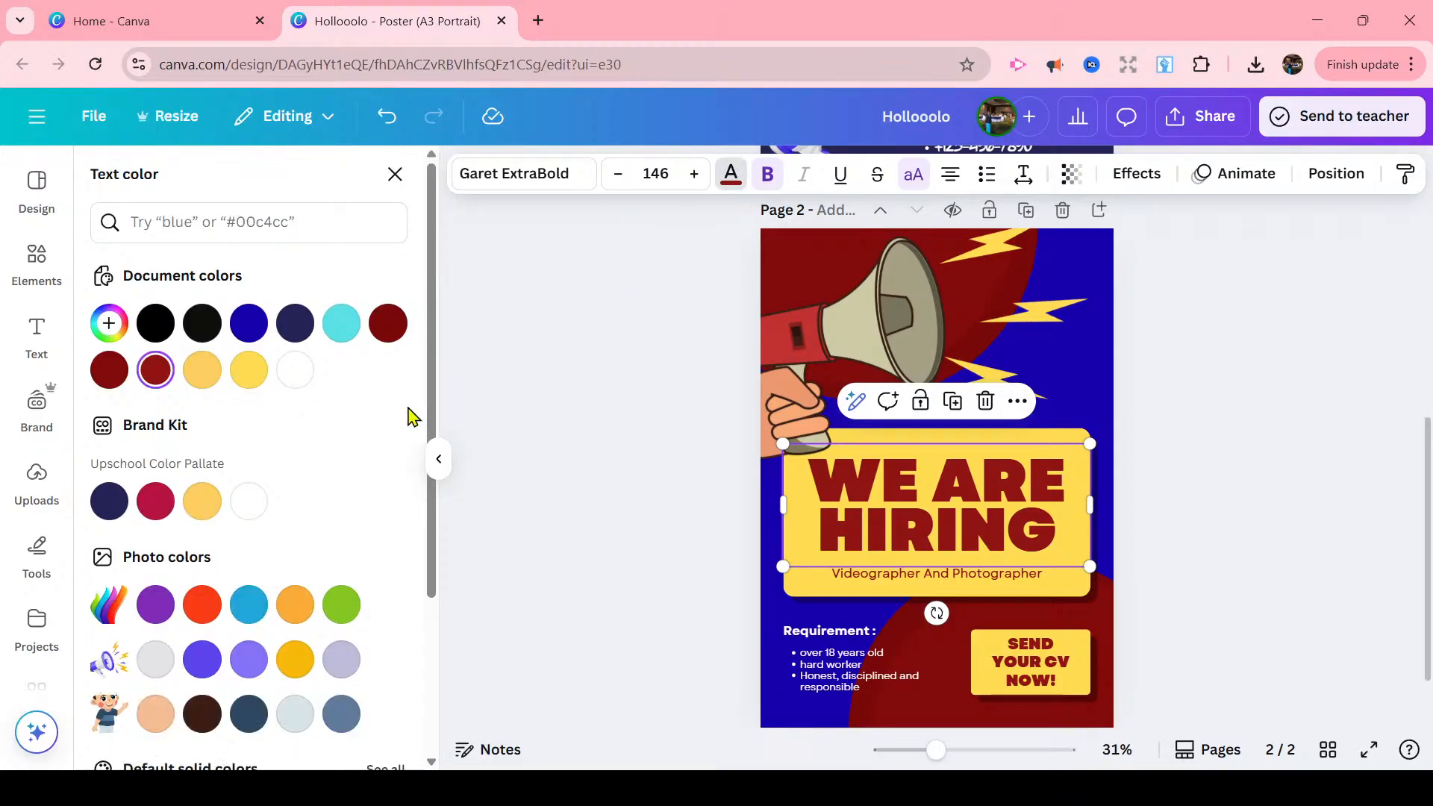
{"action": "left_click", "coordinate": [248, 322]}
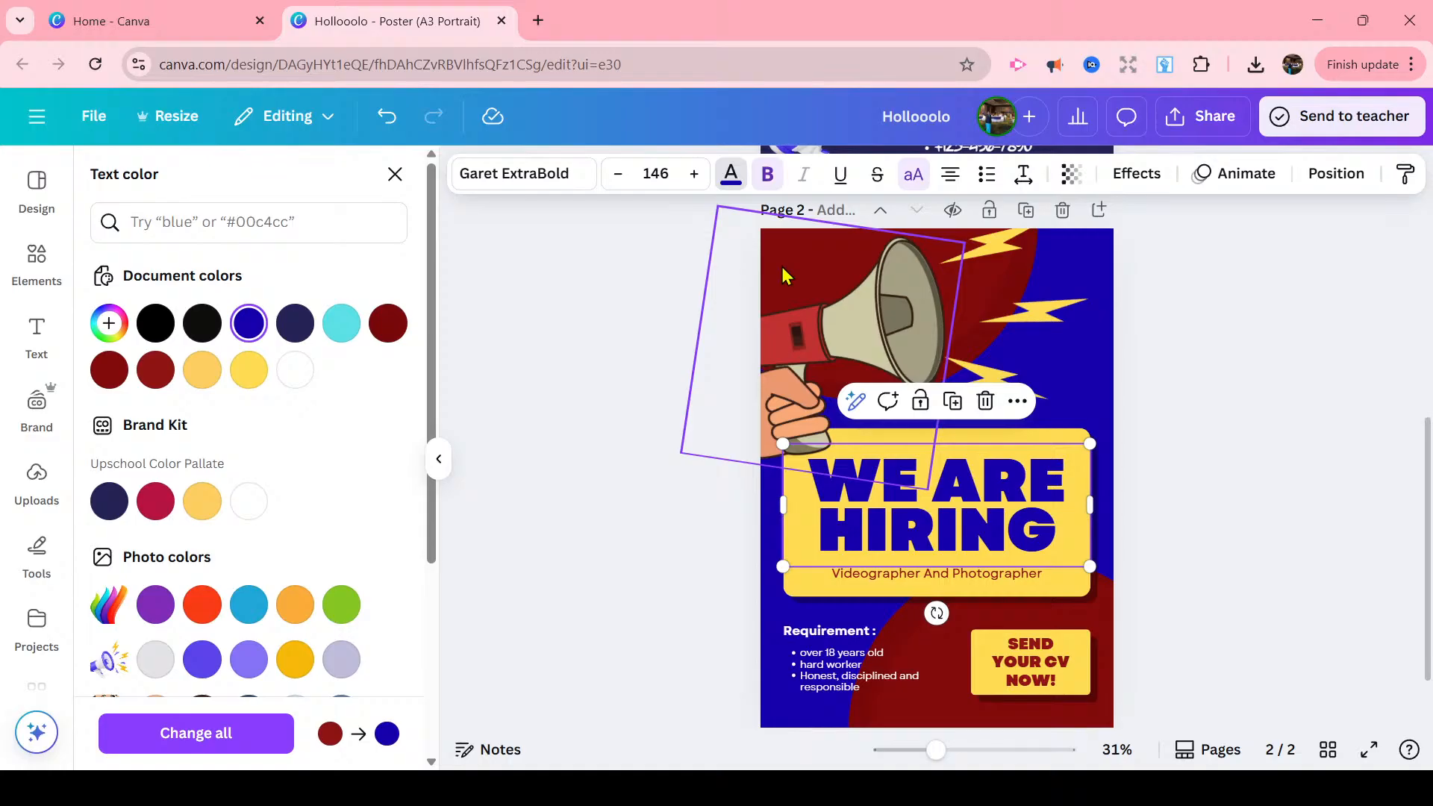
- Nudge the front dark red circle behind the megaphone, try white on it, and settle on the bright yellow document color
{"action": "left_click", "coordinate": [805, 258]}
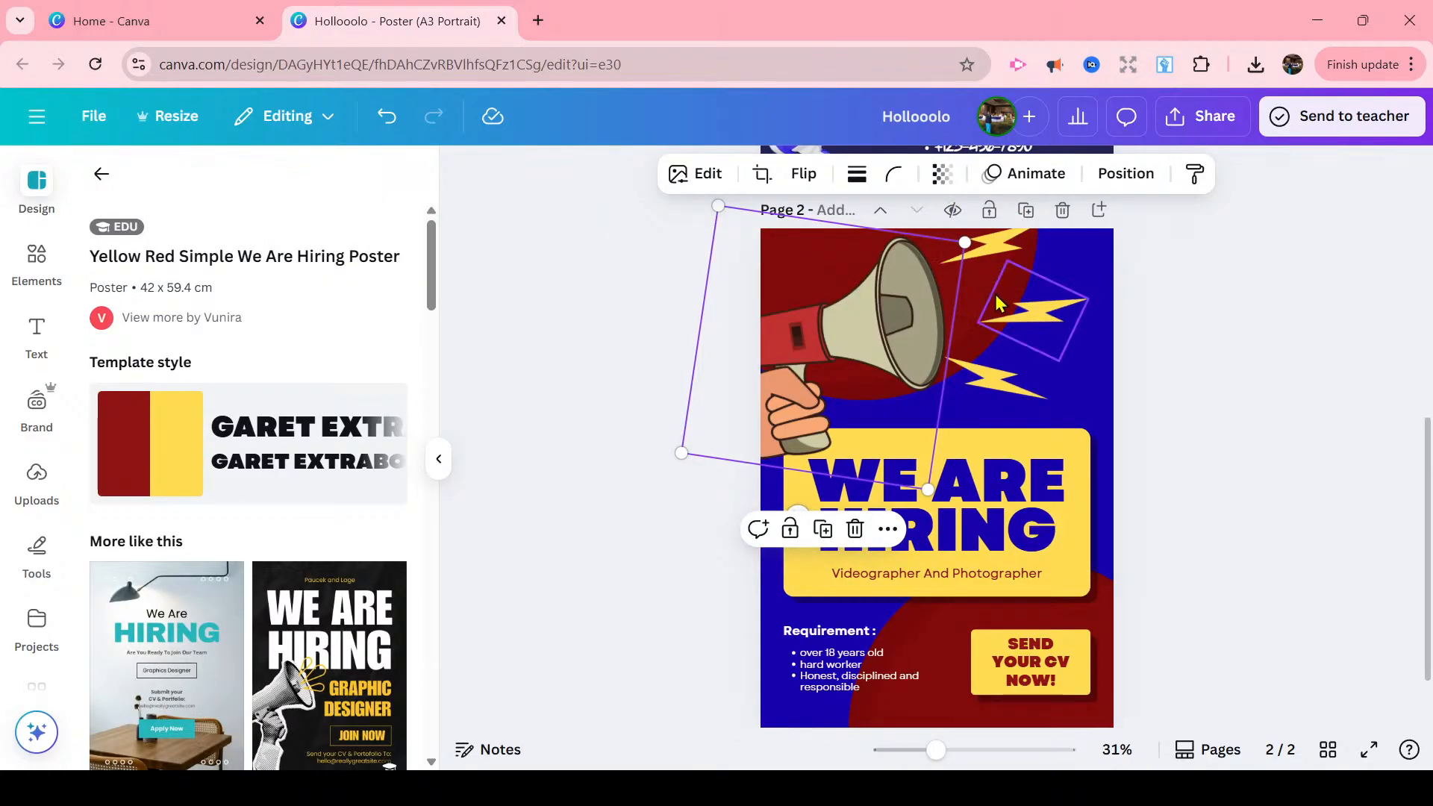
{"action": "left_click", "coordinate": [979, 320]}
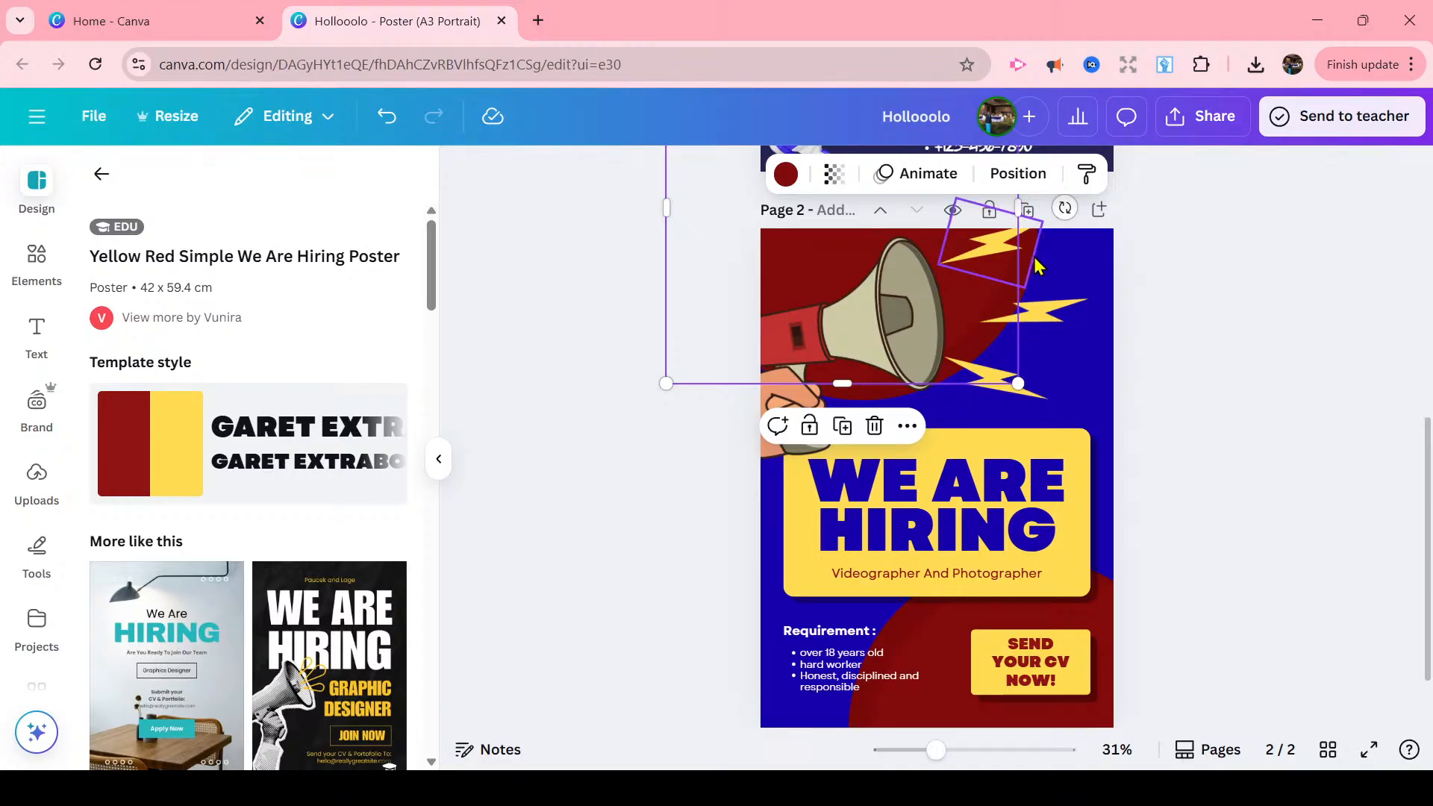
{"action": "mouse_move", "coordinate": [726, 287]}
{"action": "left_mouse_down"}
{"action": "mouse_move", "coordinate": [745, 283]}
{"action": "mouse_move", "coordinate": [732, 298]}
{"action": "mouse_move", "coordinate": [729, 275]}
{"action": "mouse_move", "coordinate": [729, 293]}
{"action": "left_mouse_up"}
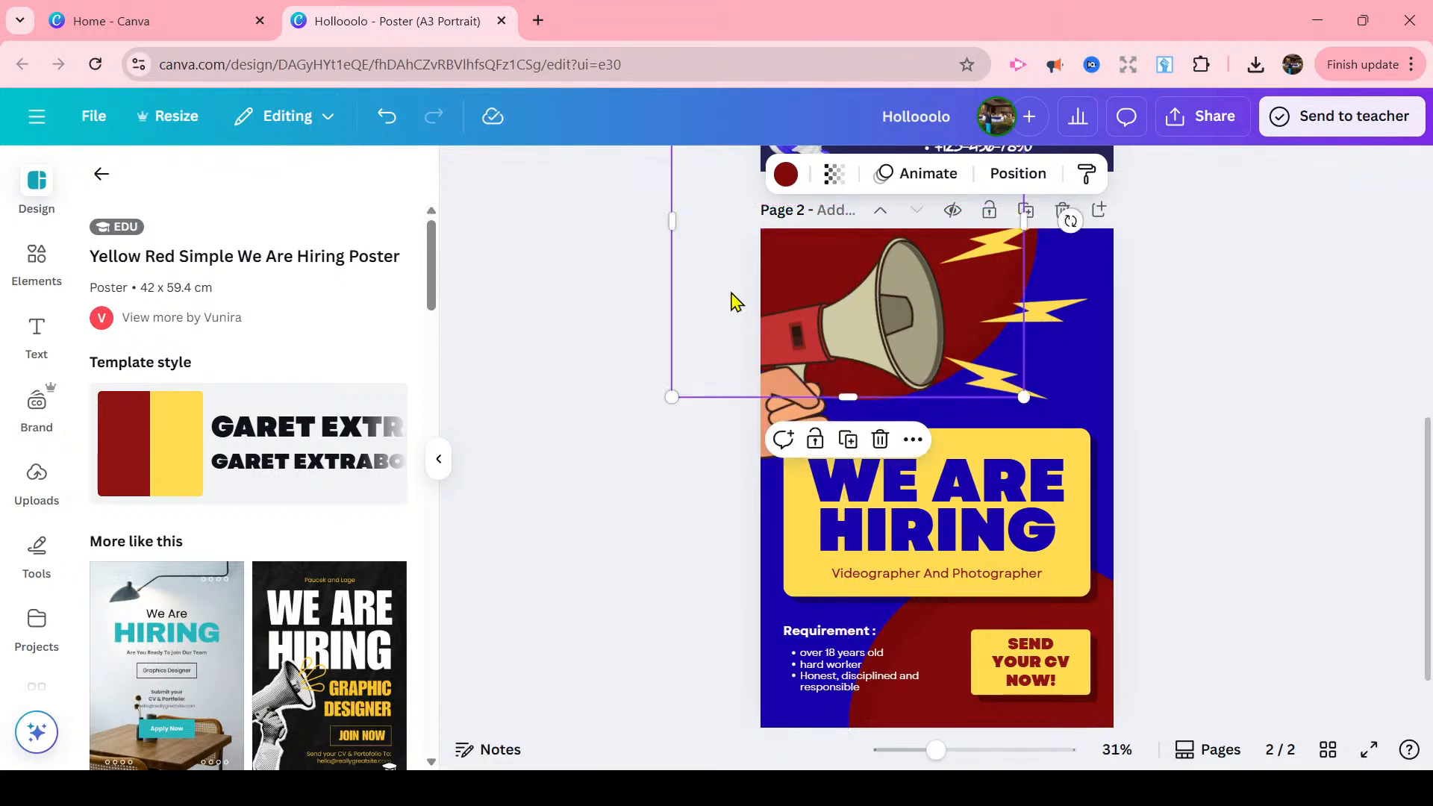
{"action": "left_click", "coordinate": [786, 176]}
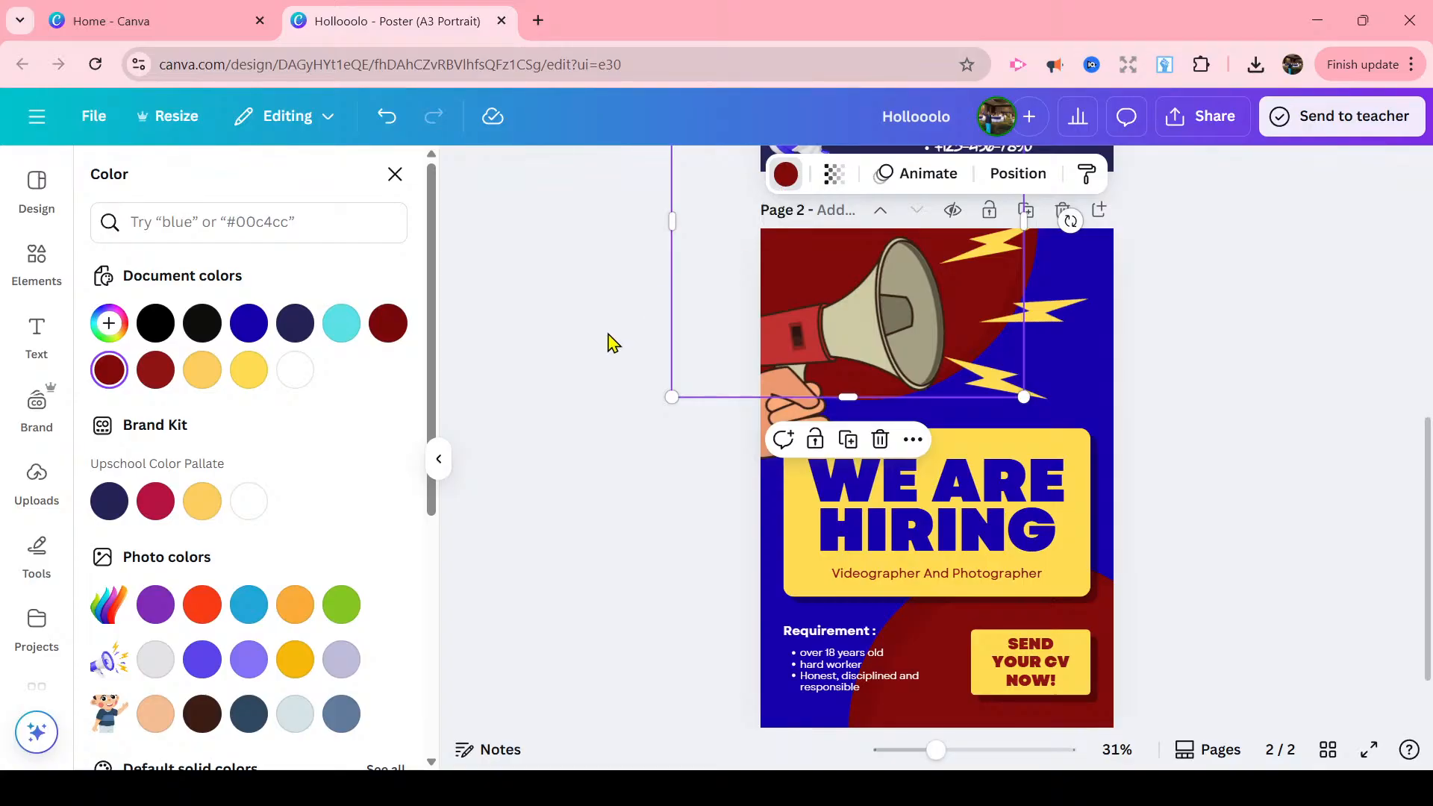
{"action": "left_click", "coordinate": [293, 372]}
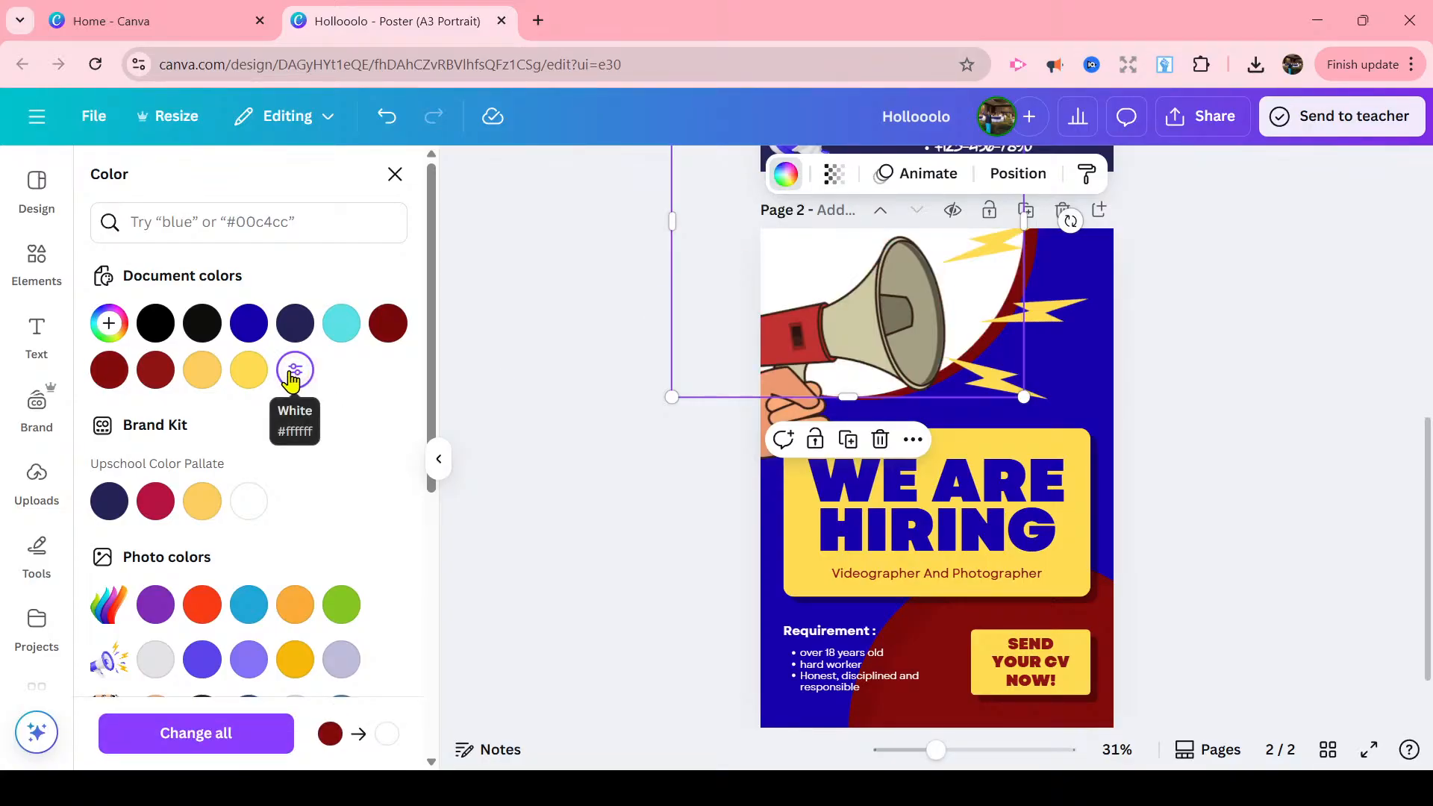
{"action": "left_click", "coordinate": [260, 377]}
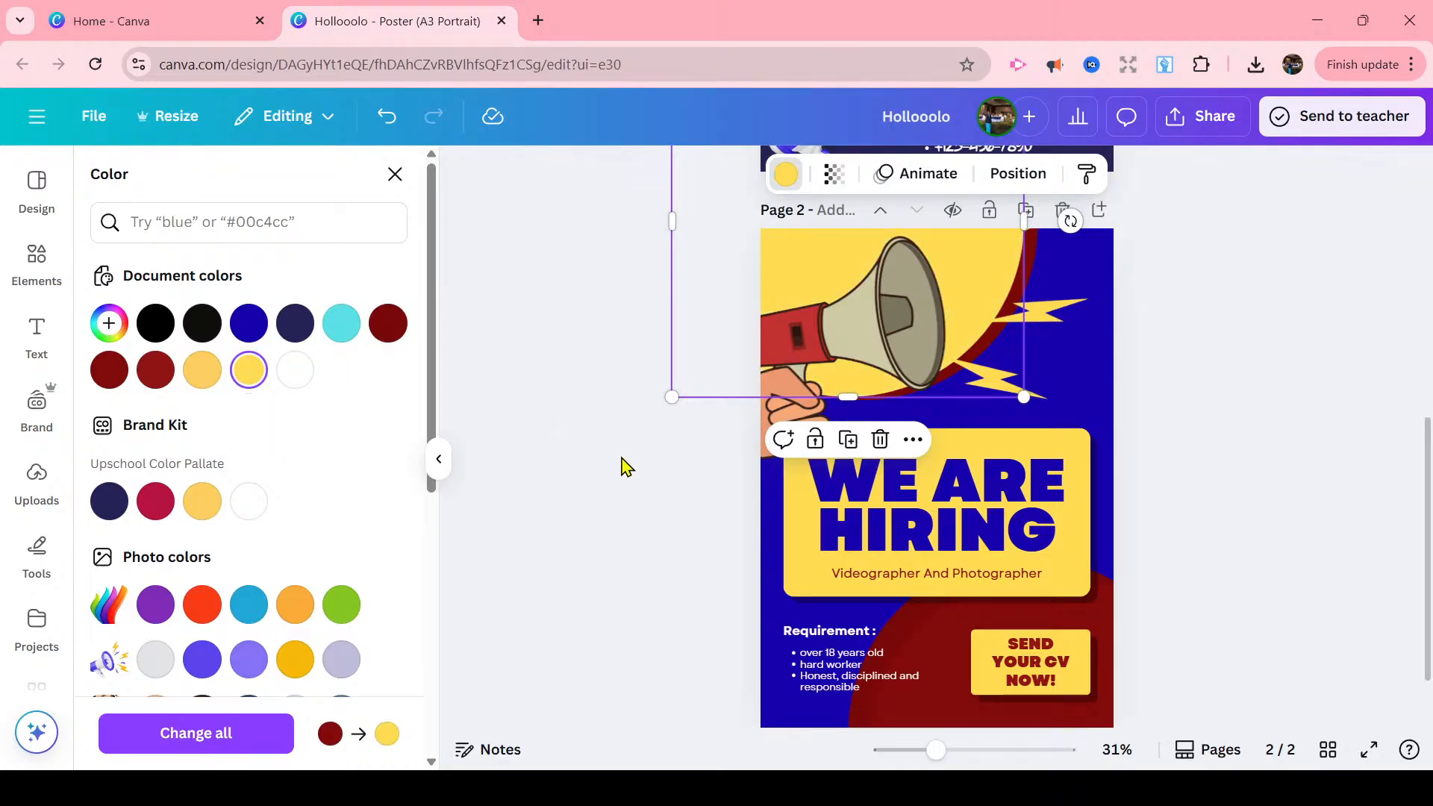
- Recolor the front dark red circle in page 2's lower-right corner with the light orange-yellow document color
{"action": "left_click", "coordinate": [1078, 609]}
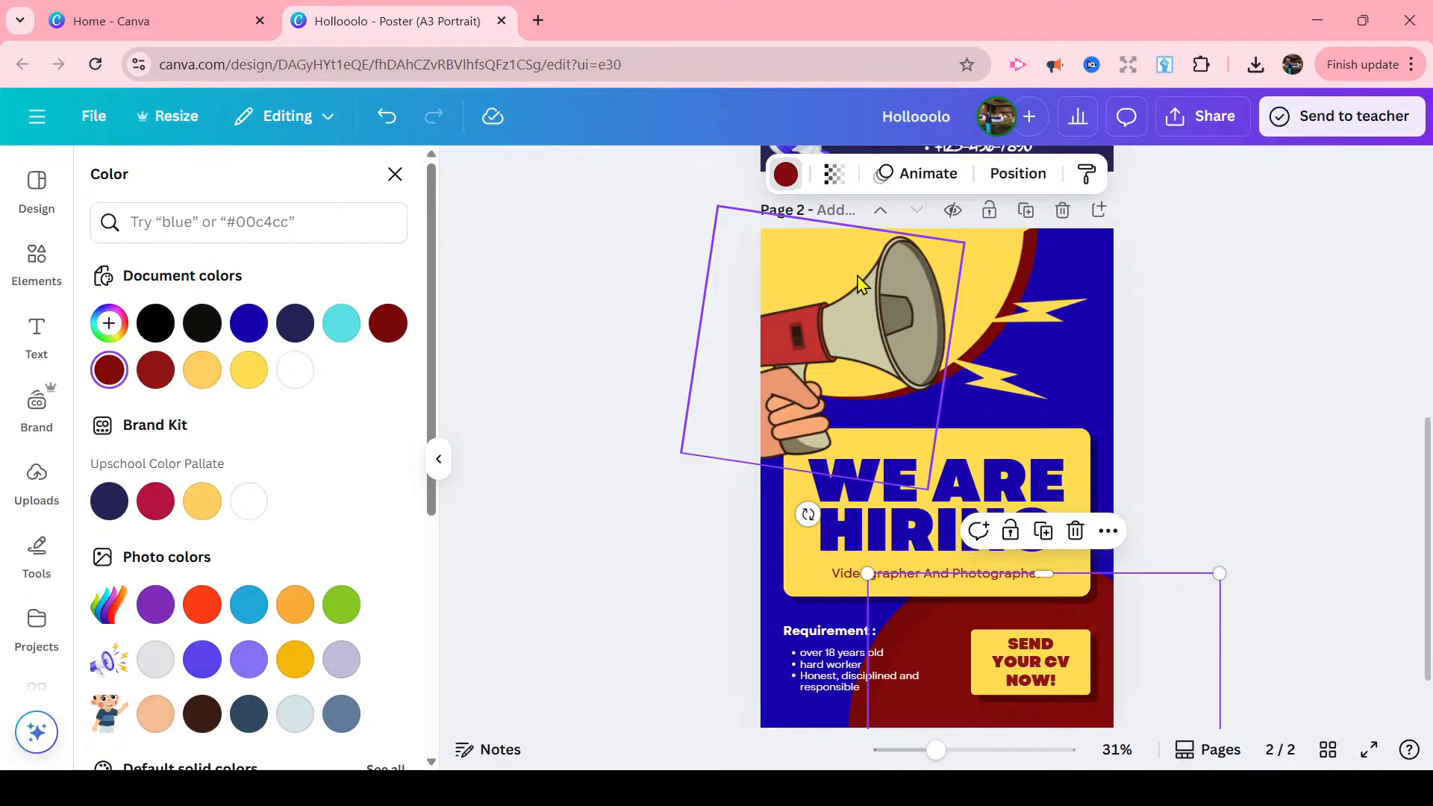
{"action": "left_click", "coordinate": [201, 371]}
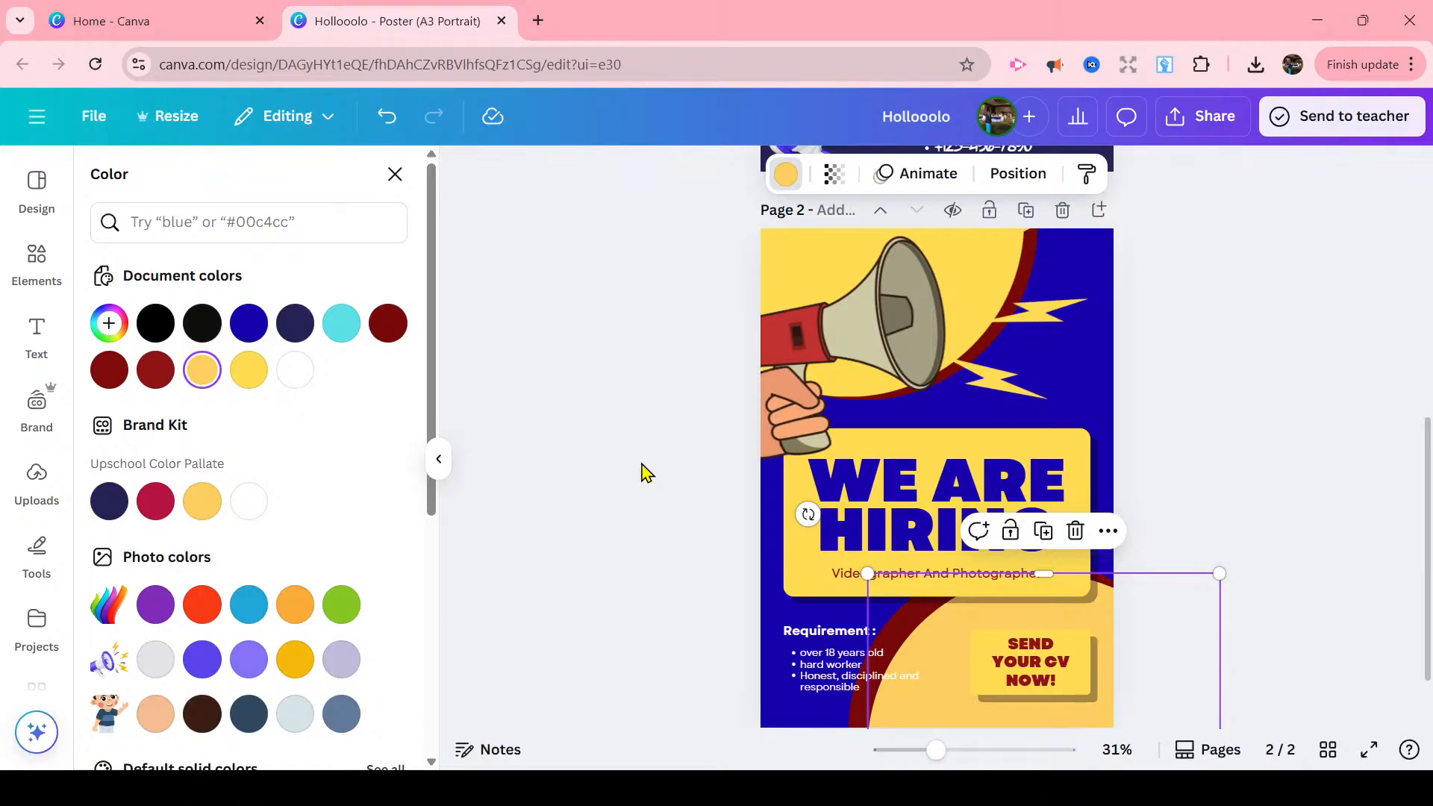
{"action": "left_click", "coordinate": [646, 473]}
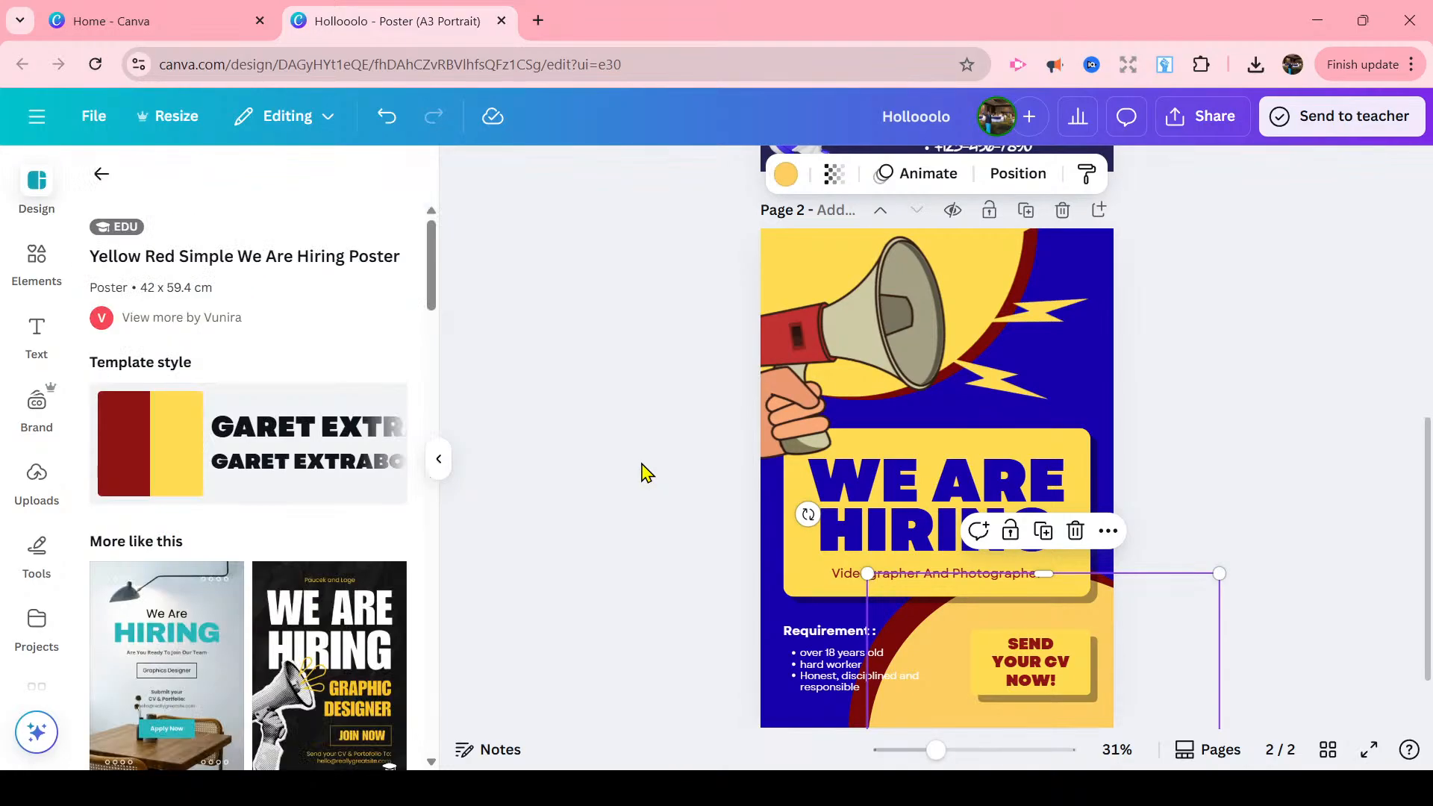
{"action": "left_click", "coordinate": [1226, 432]}
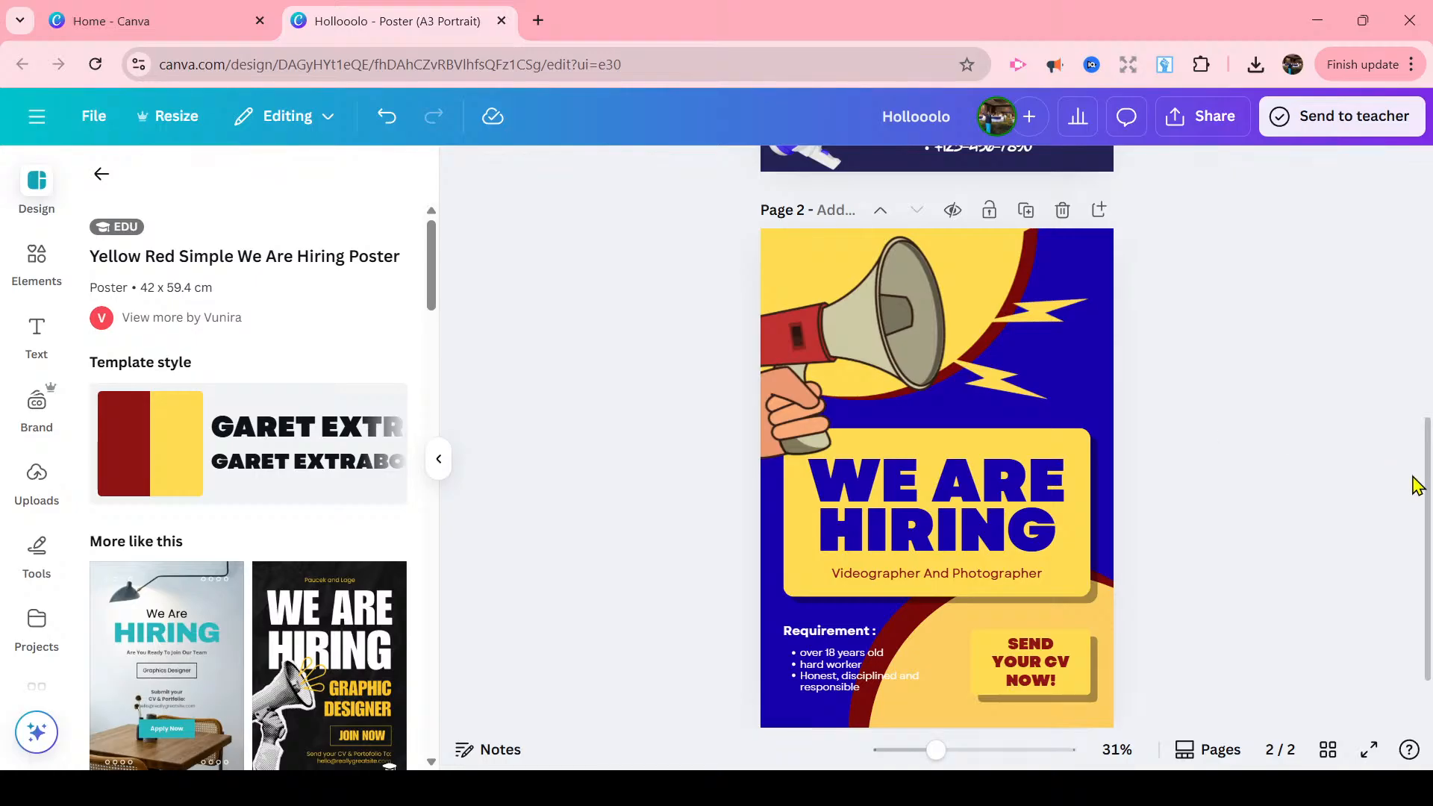
{"action": "left_click_drag", "start_coordinate": [1425, 493], "coordinate": [1381, 272]}
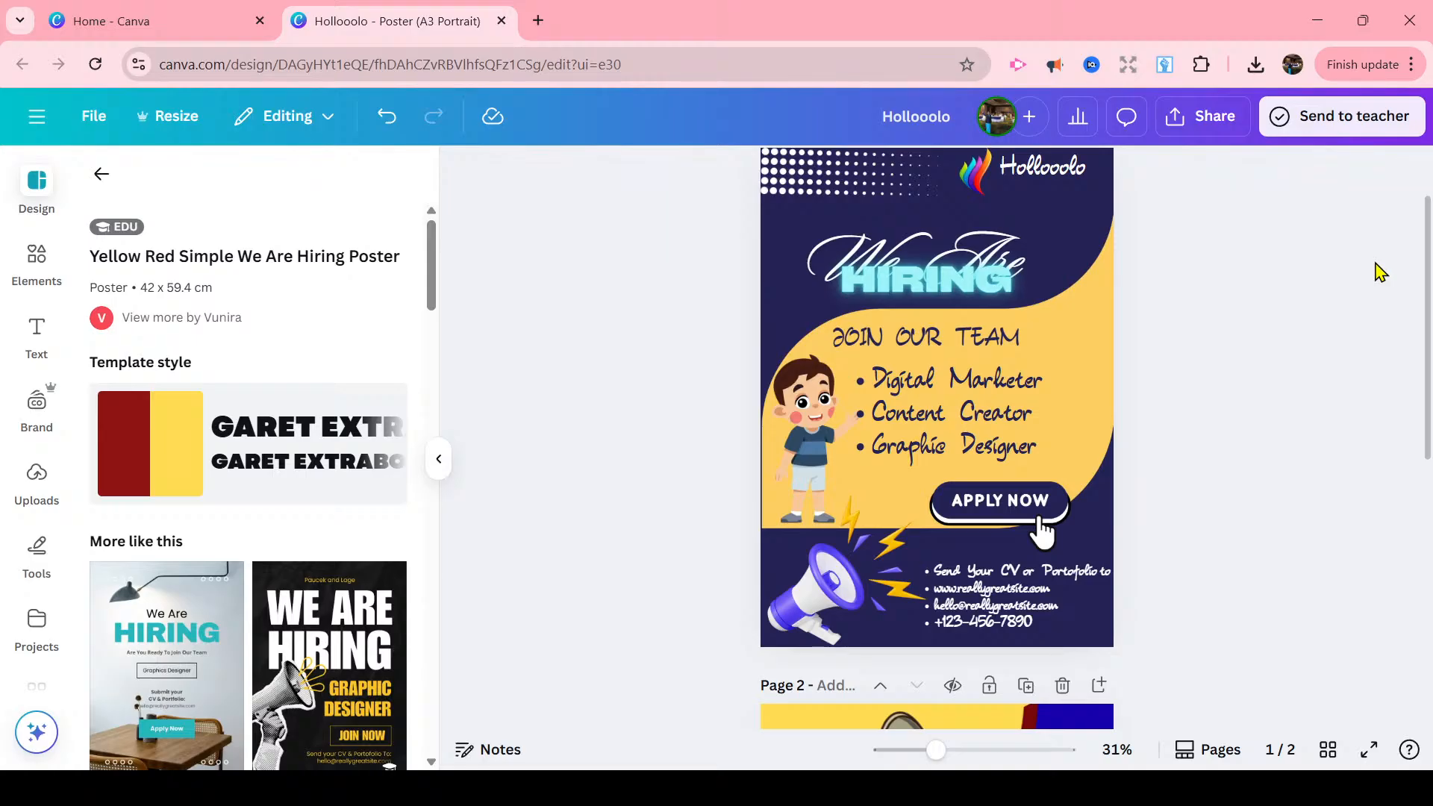